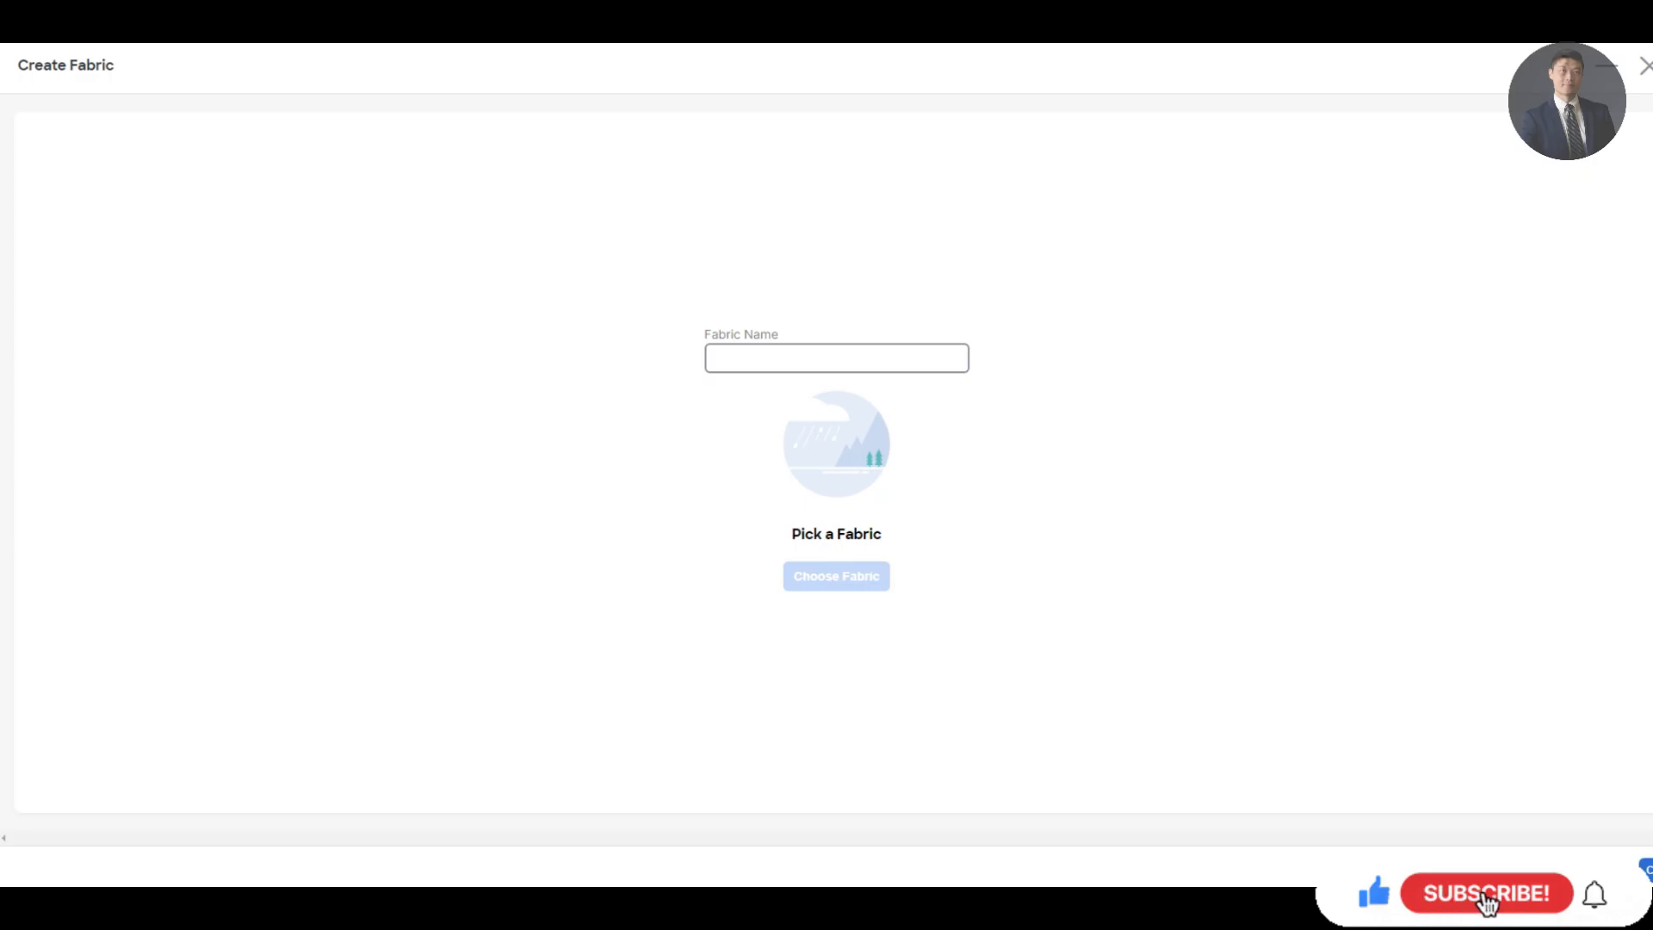
Enter Bf-Fab as the fabric name and select the Enhanced Classic LAN fabric type
text(B)
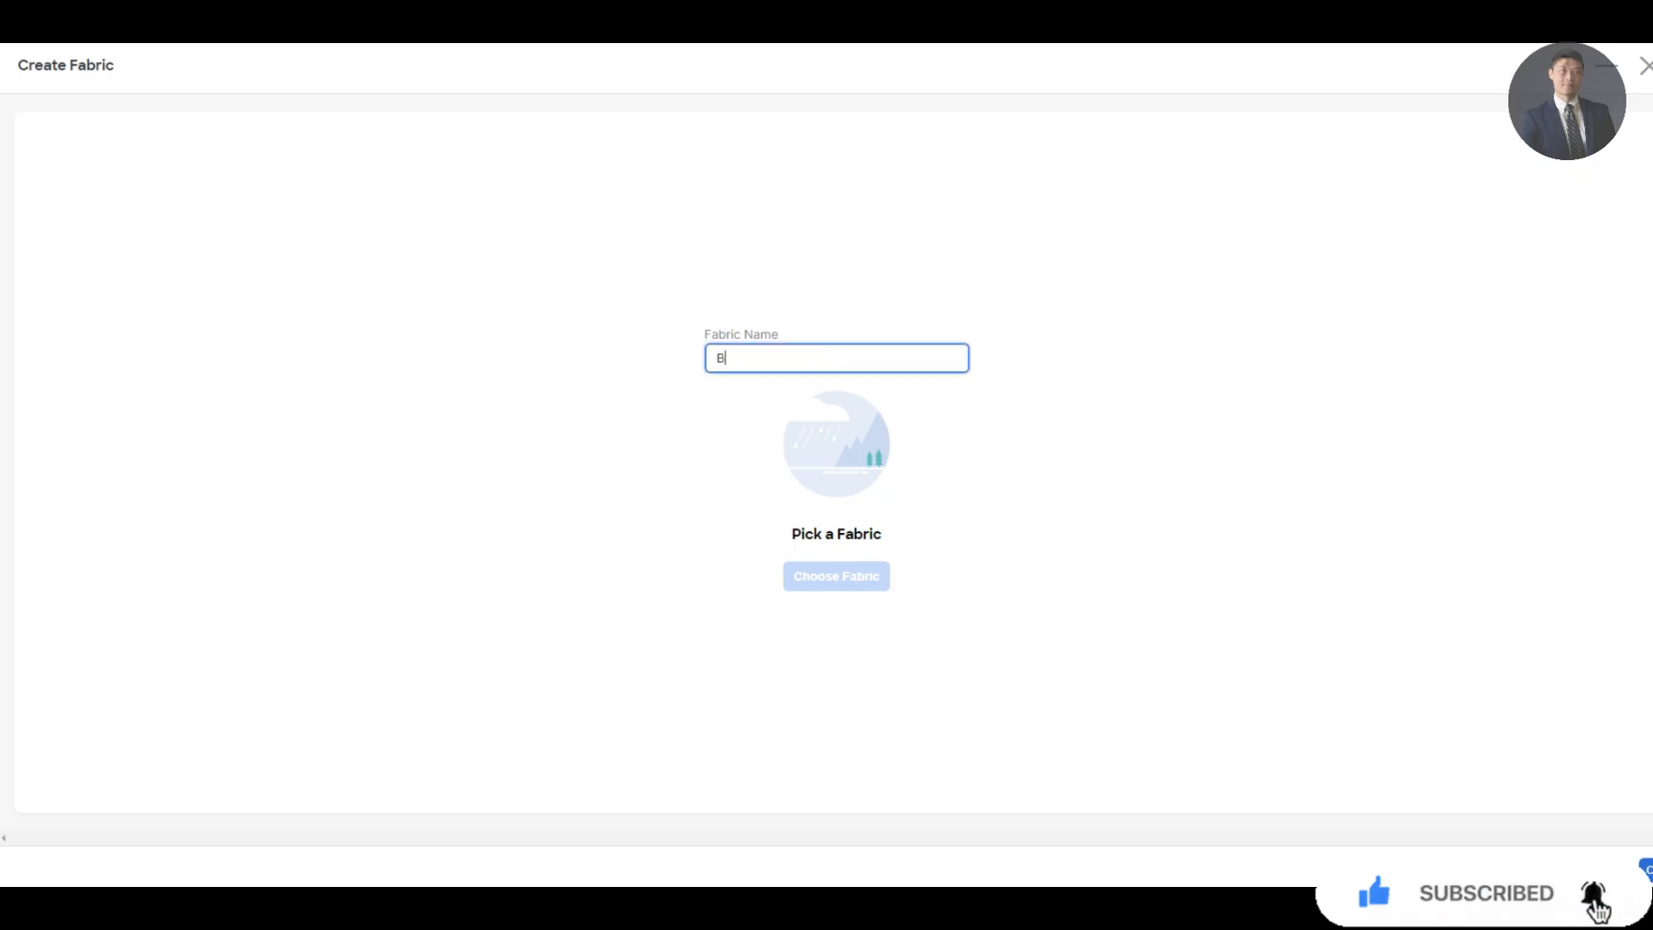
text(f-Fa)
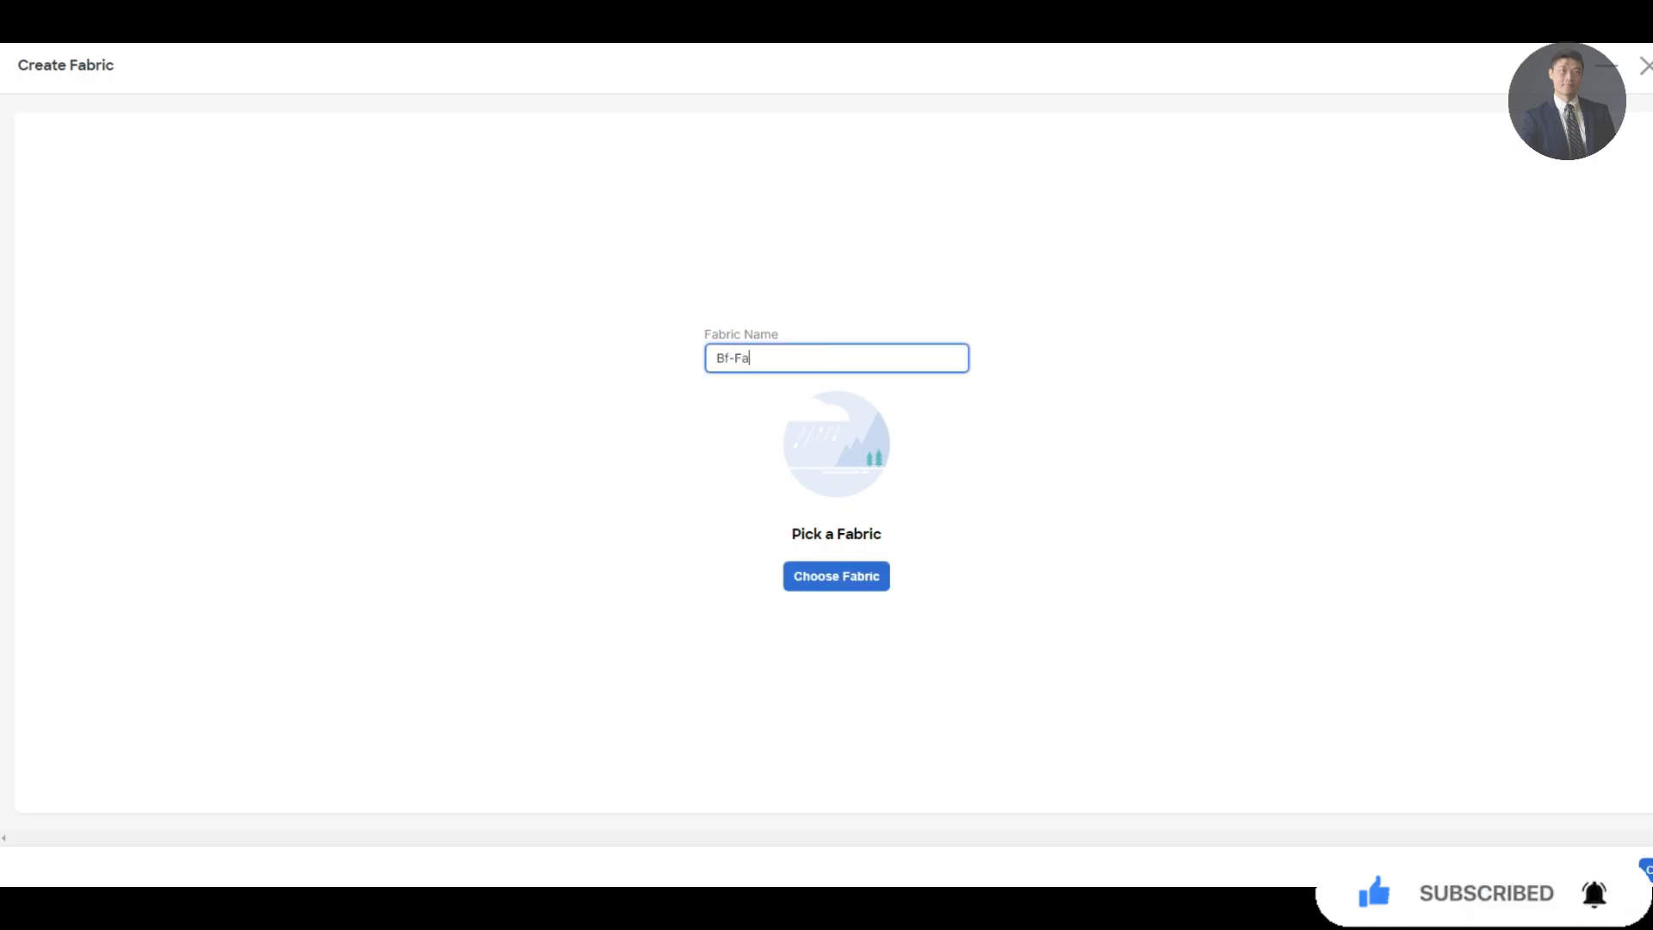
text(b)
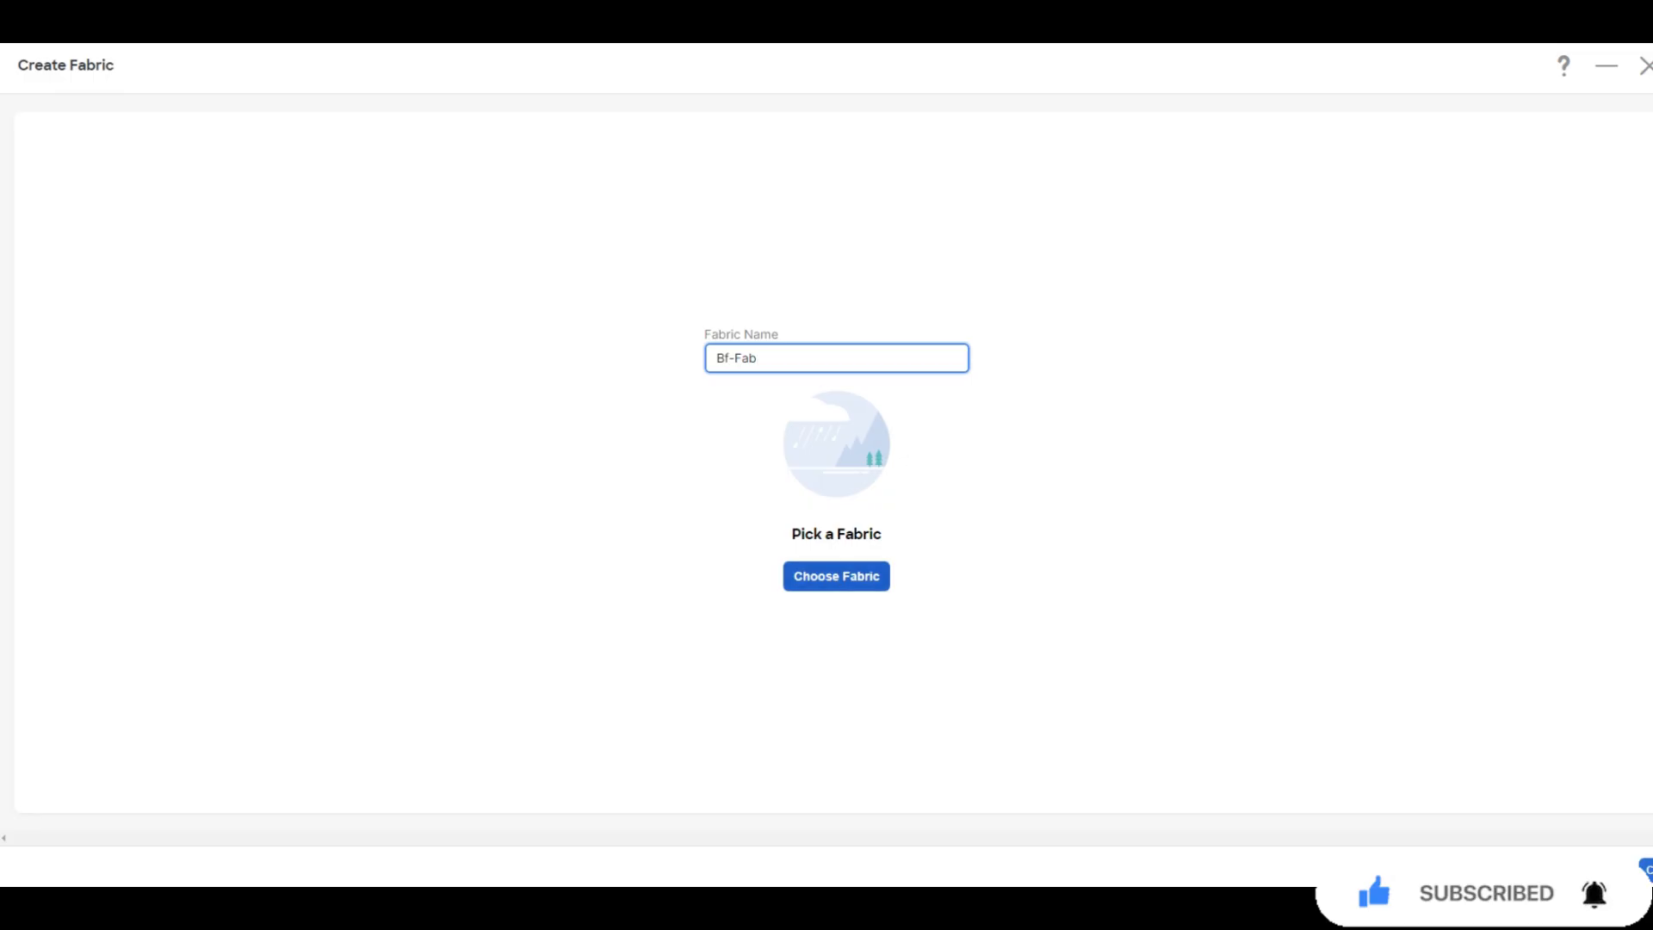
click(836, 576)
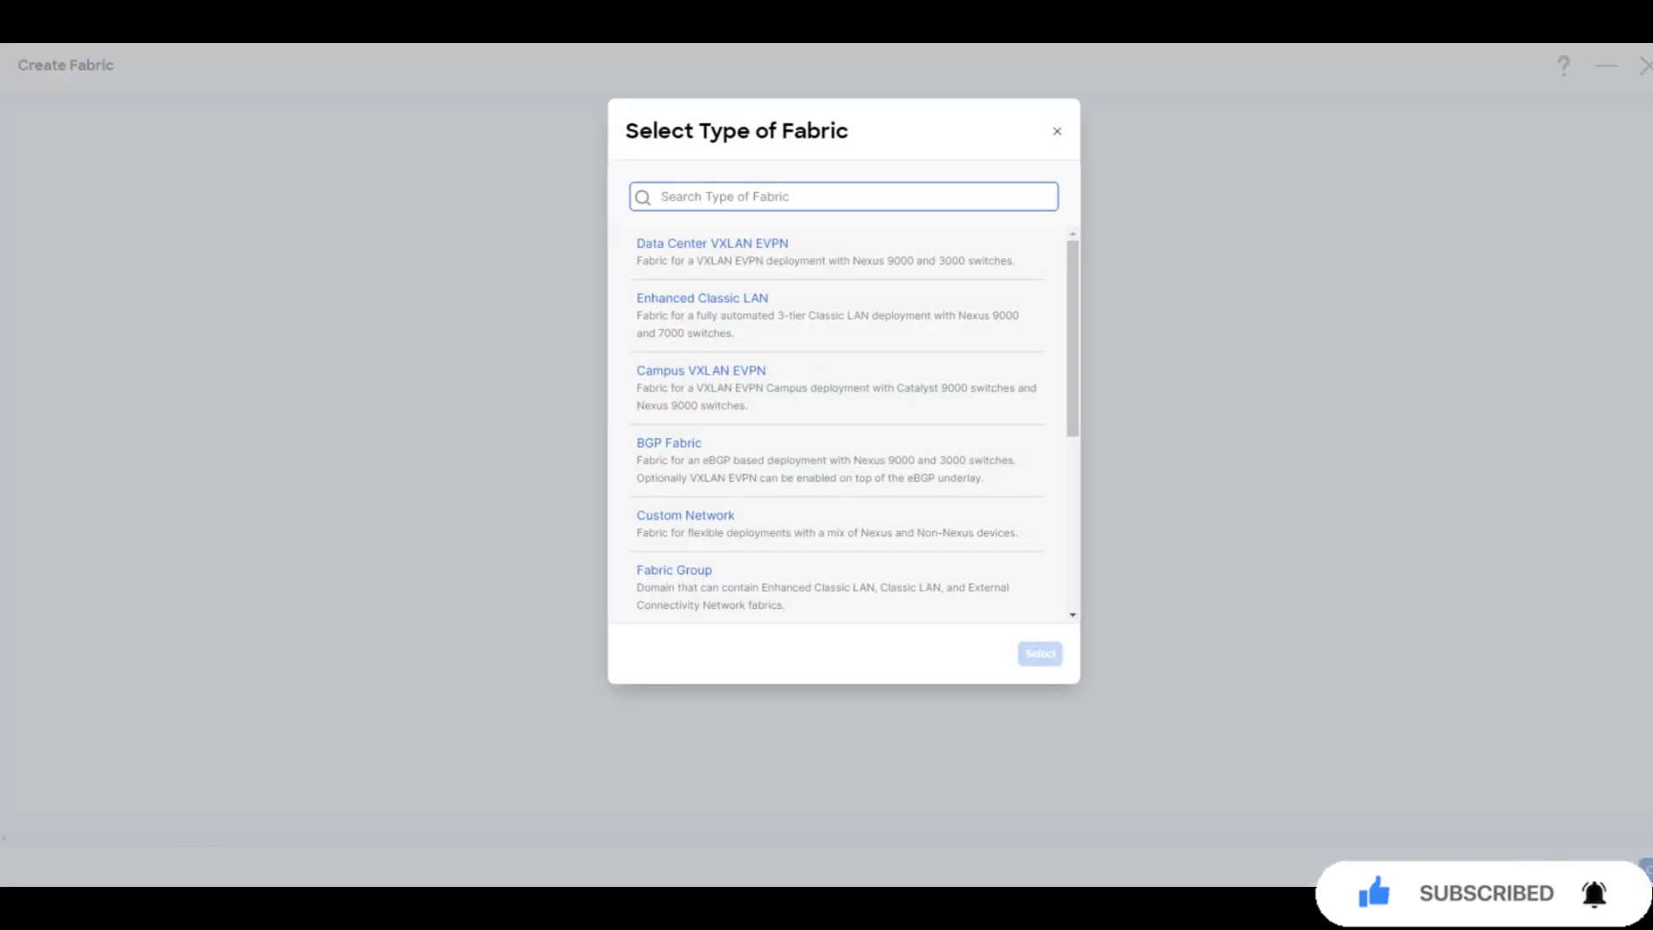
click(836, 315)
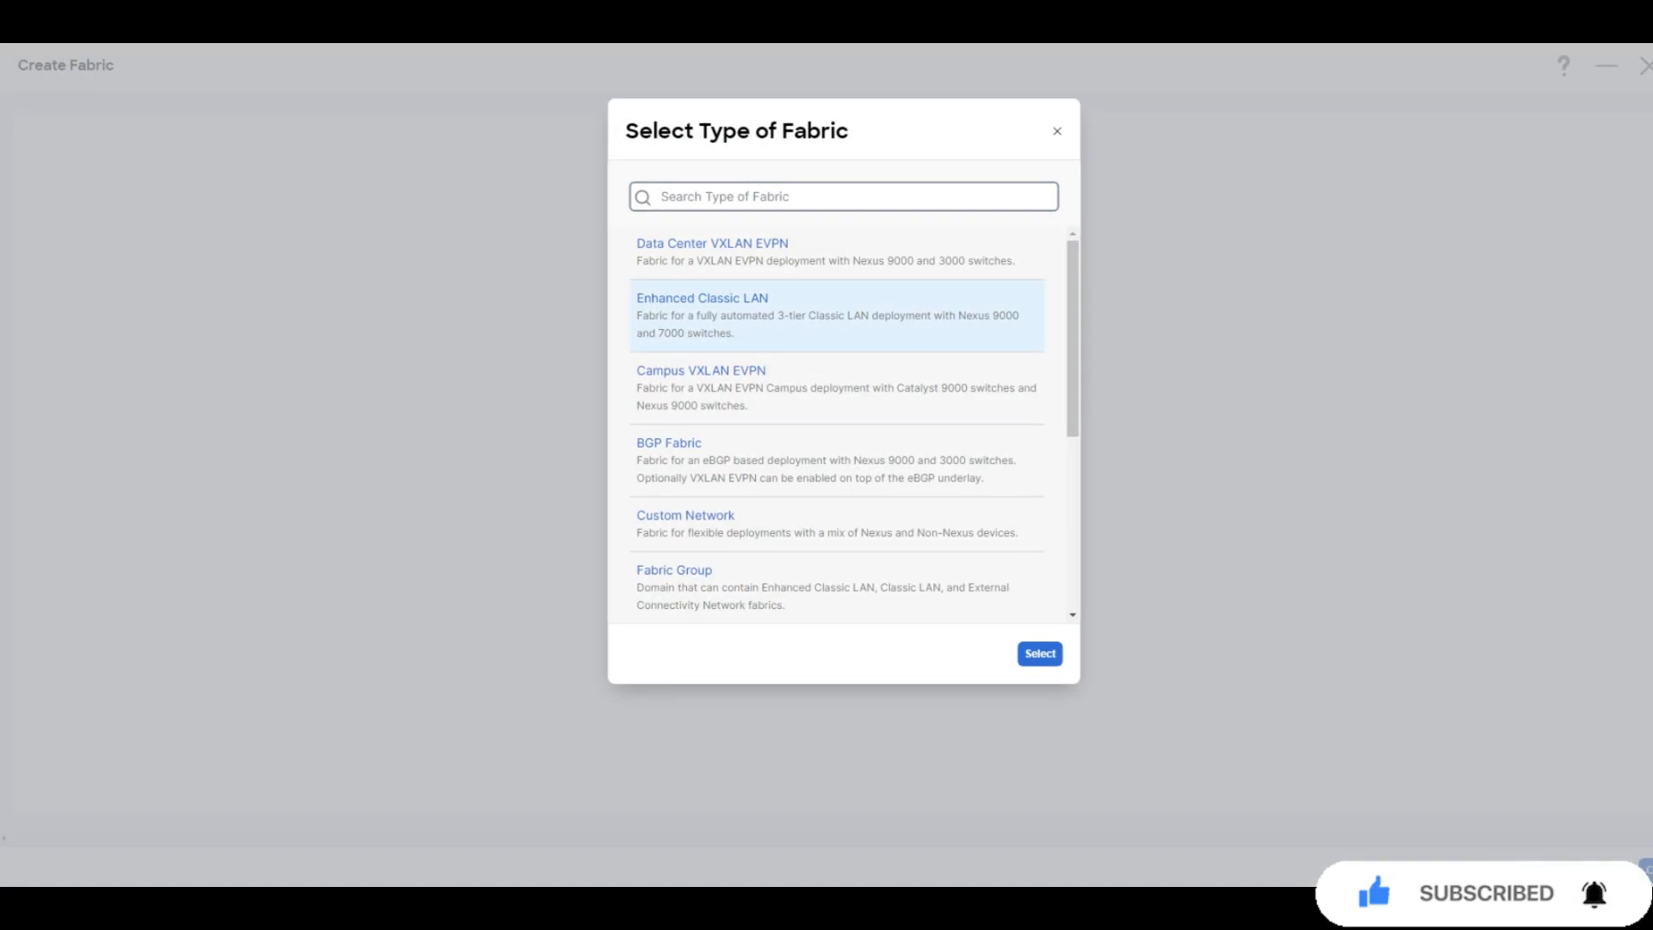
click(1040, 653)
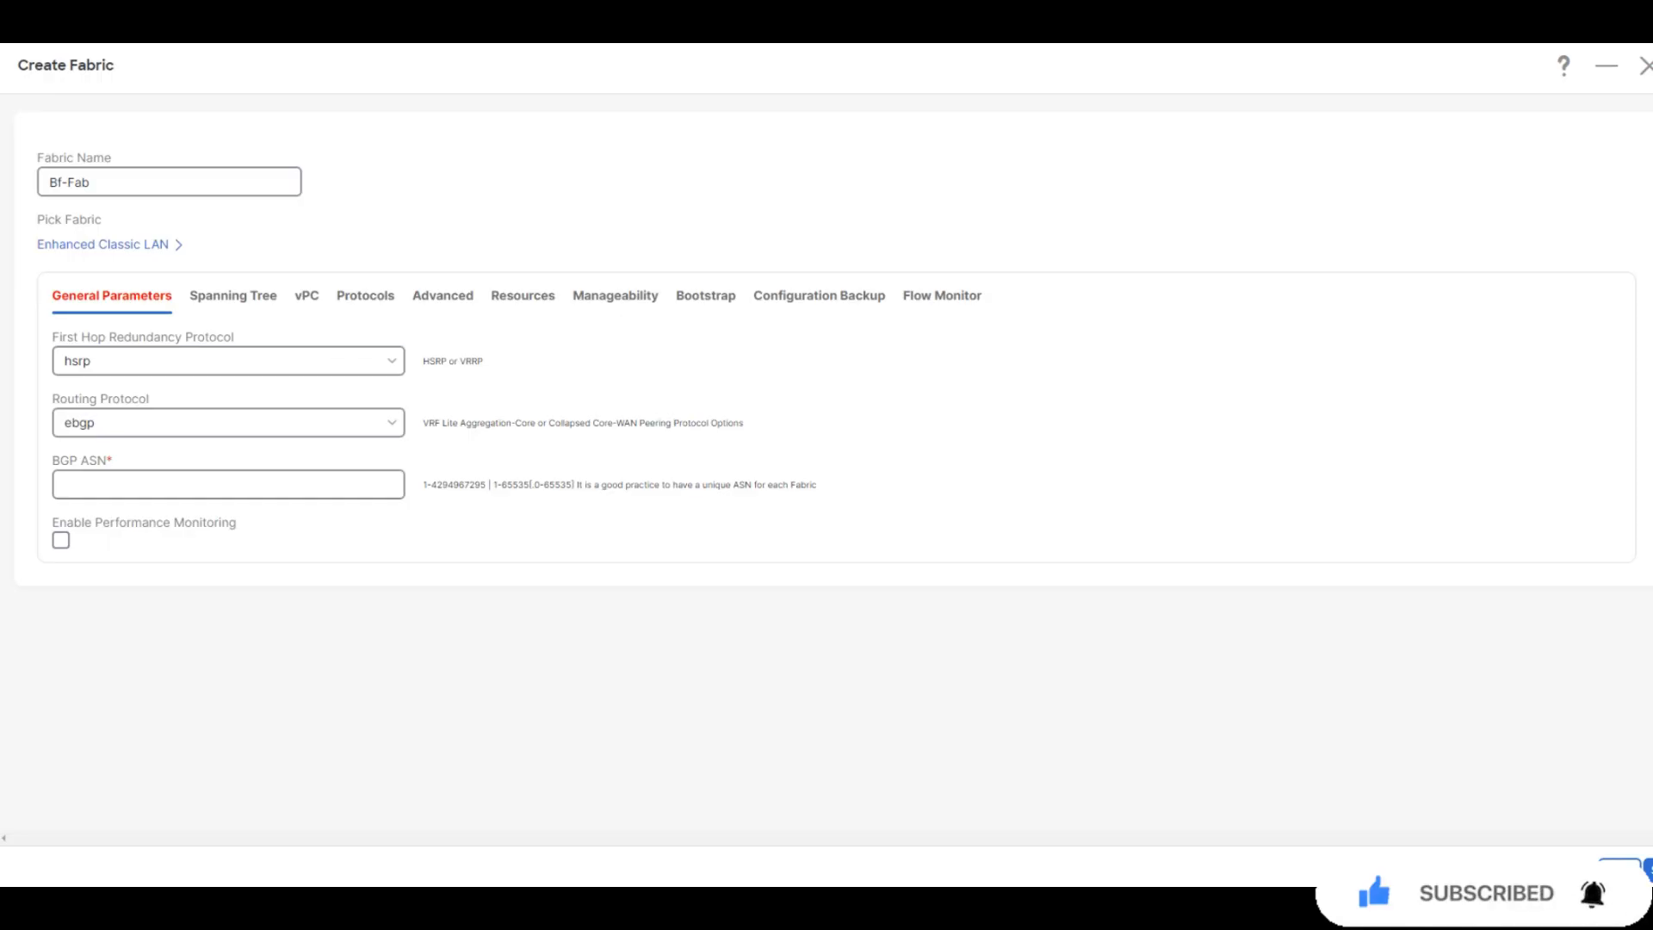
Enter BGP ASN 65001, enable Hourly Fabric Backup, and save the Bf-Fab fabric
click(228, 485)
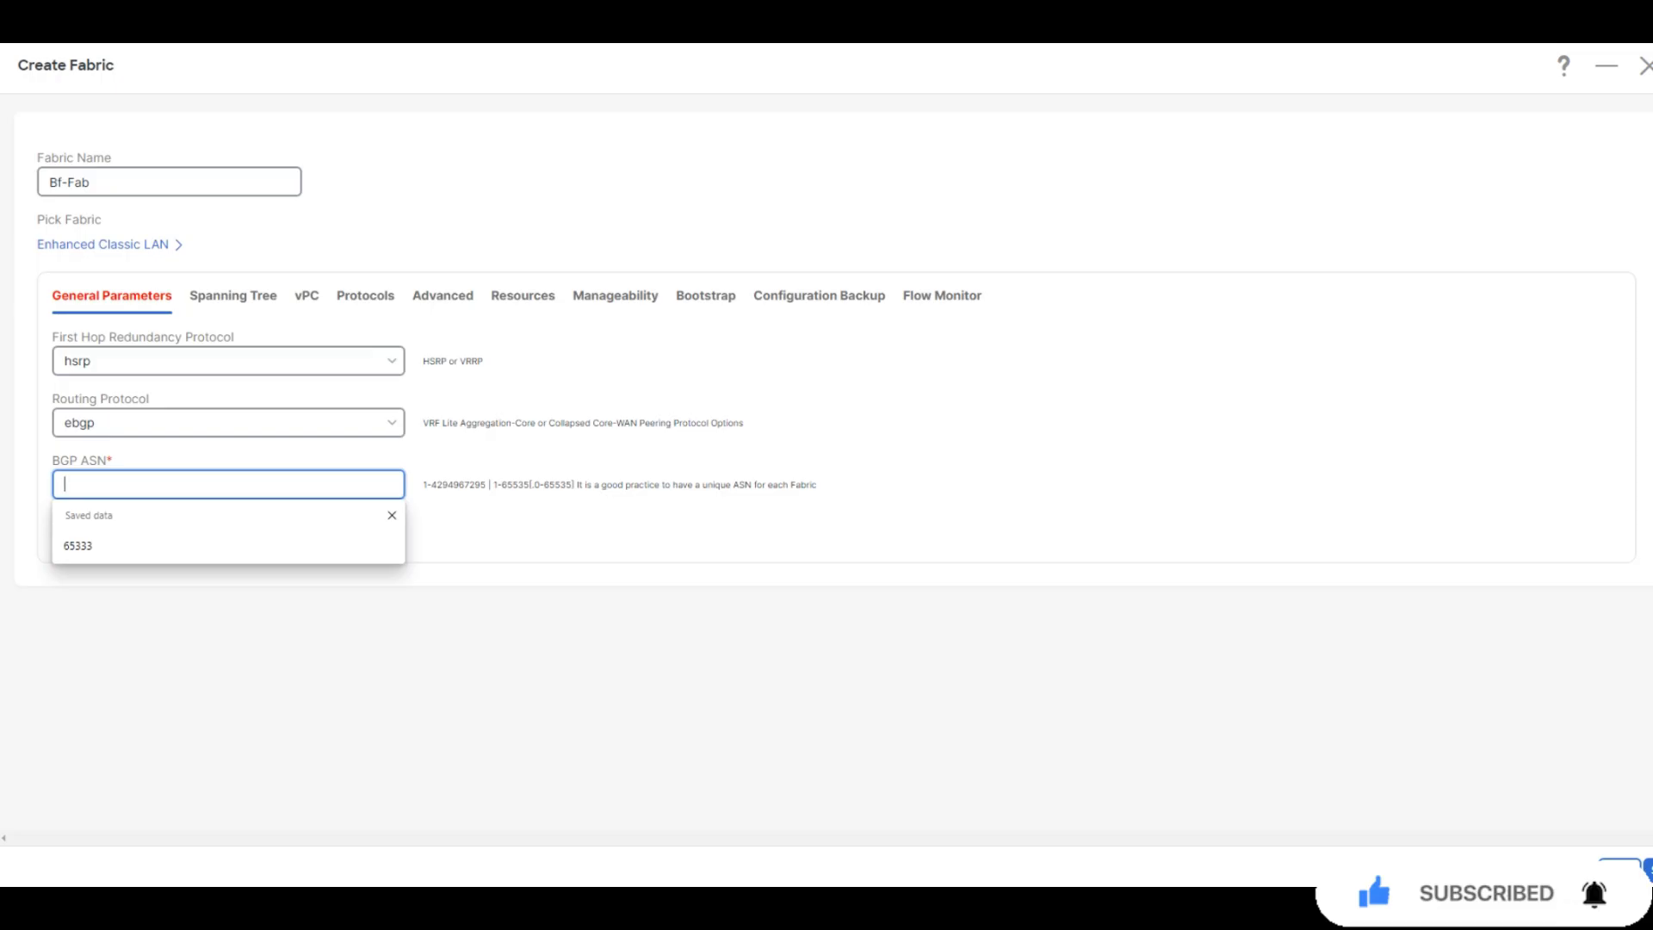
text(65001)
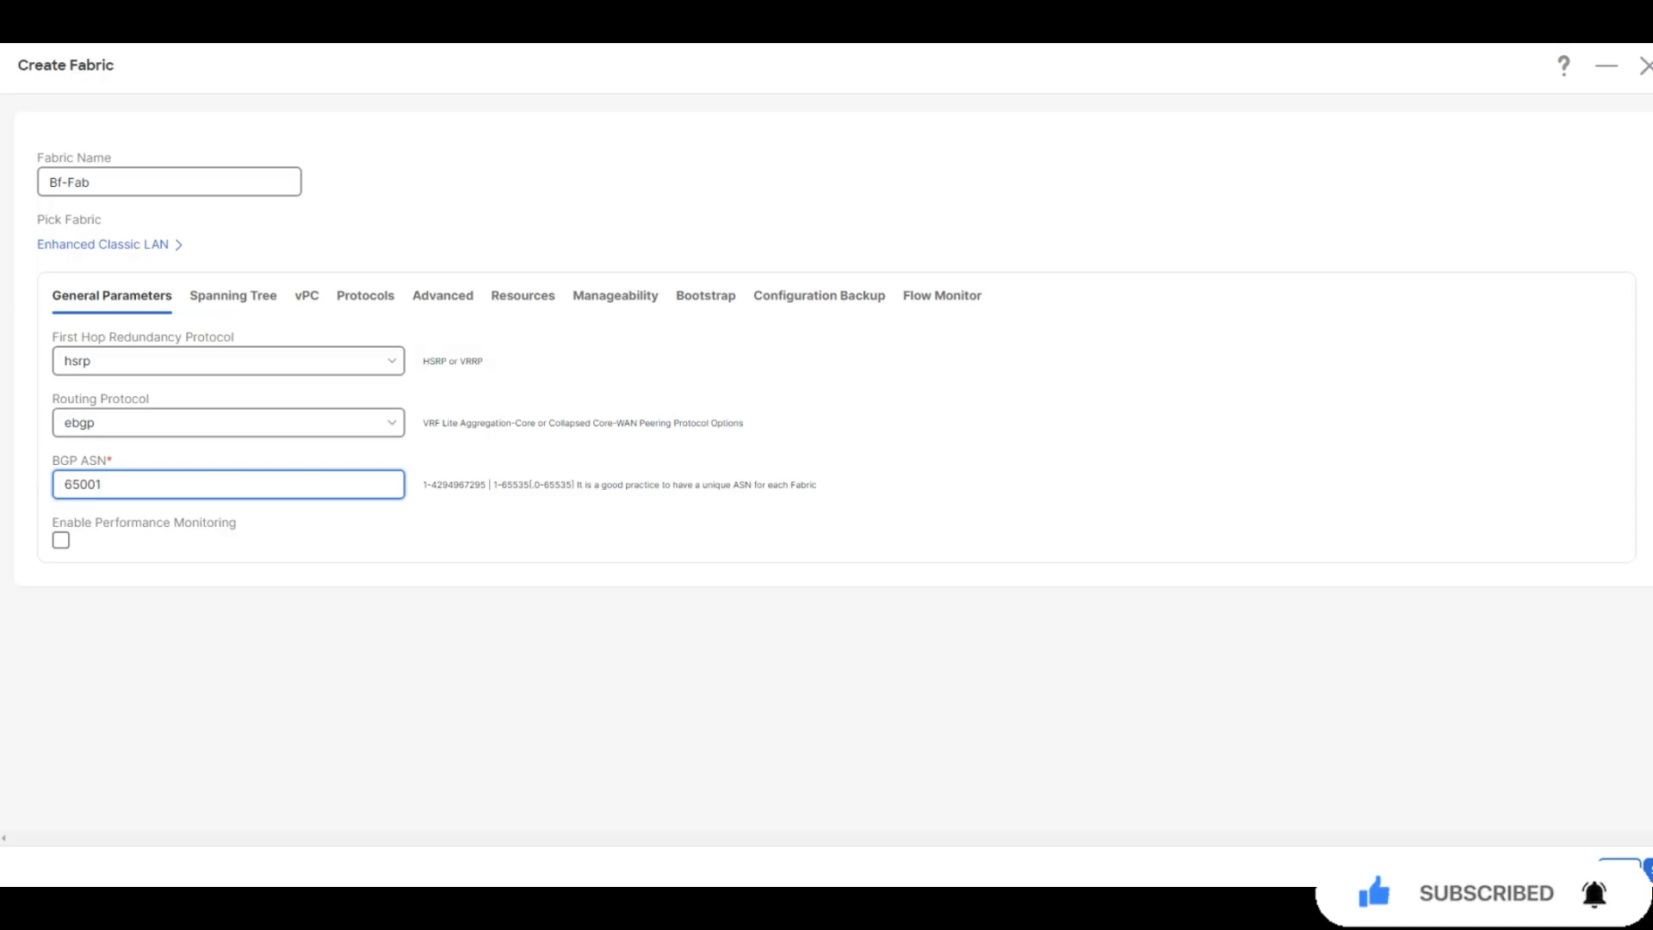
click(819, 295)
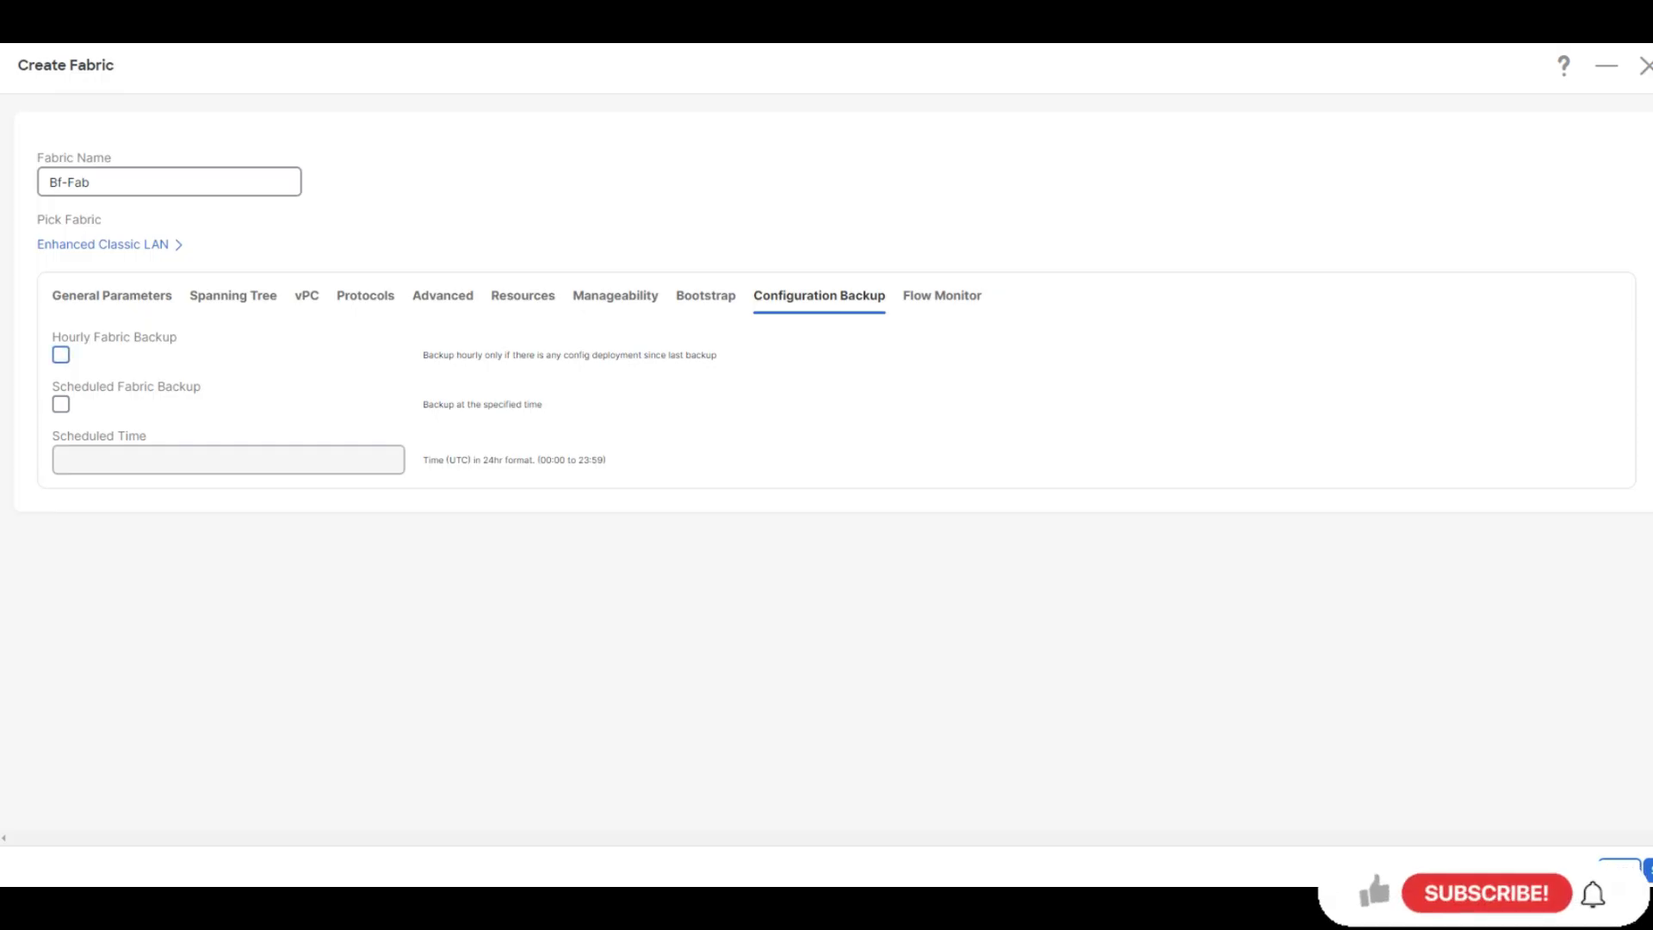
click(61, 355)
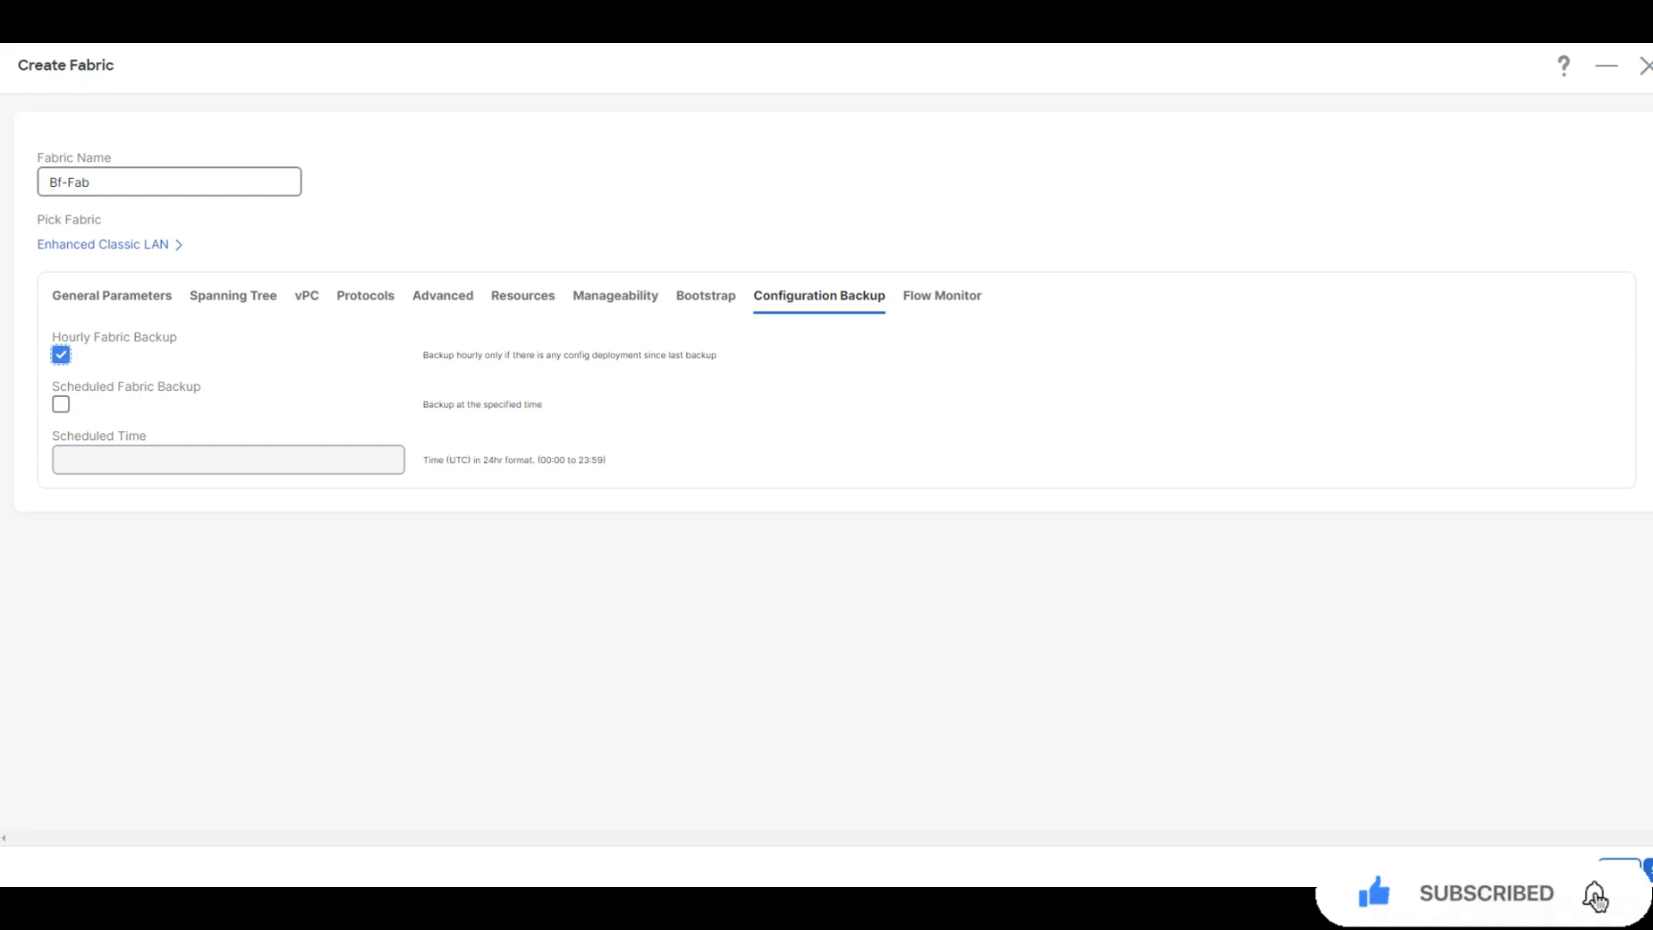
click(1648, 870)
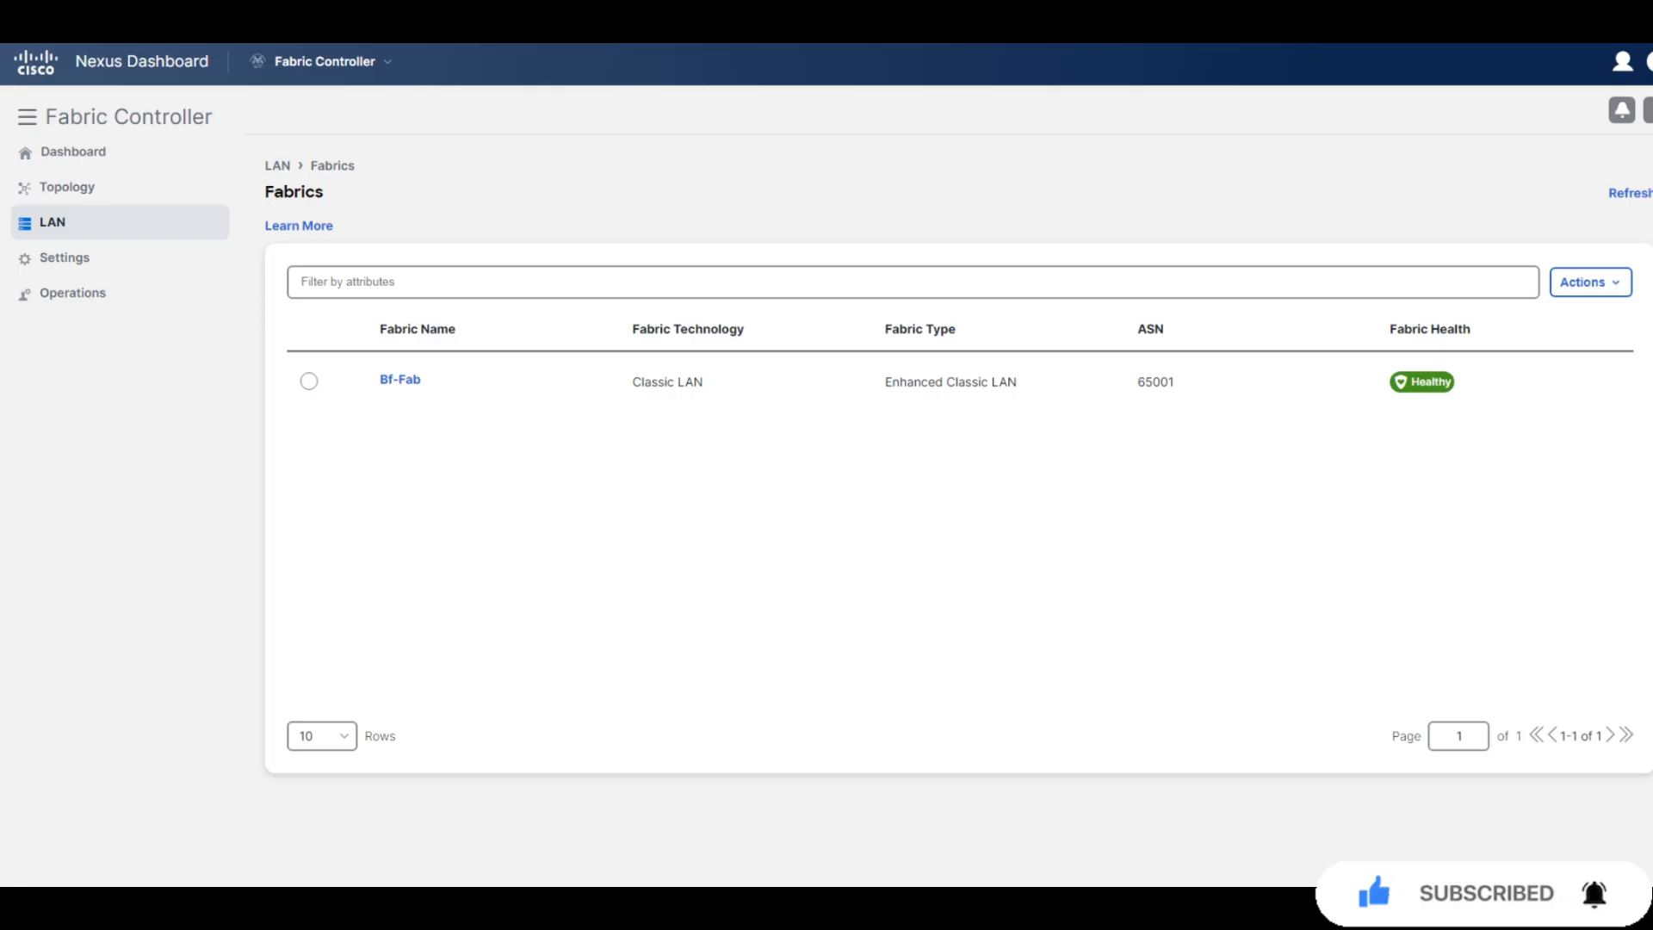
Open the Bf-Fab fabric's switch list and begin adding switches
click(400, 381)
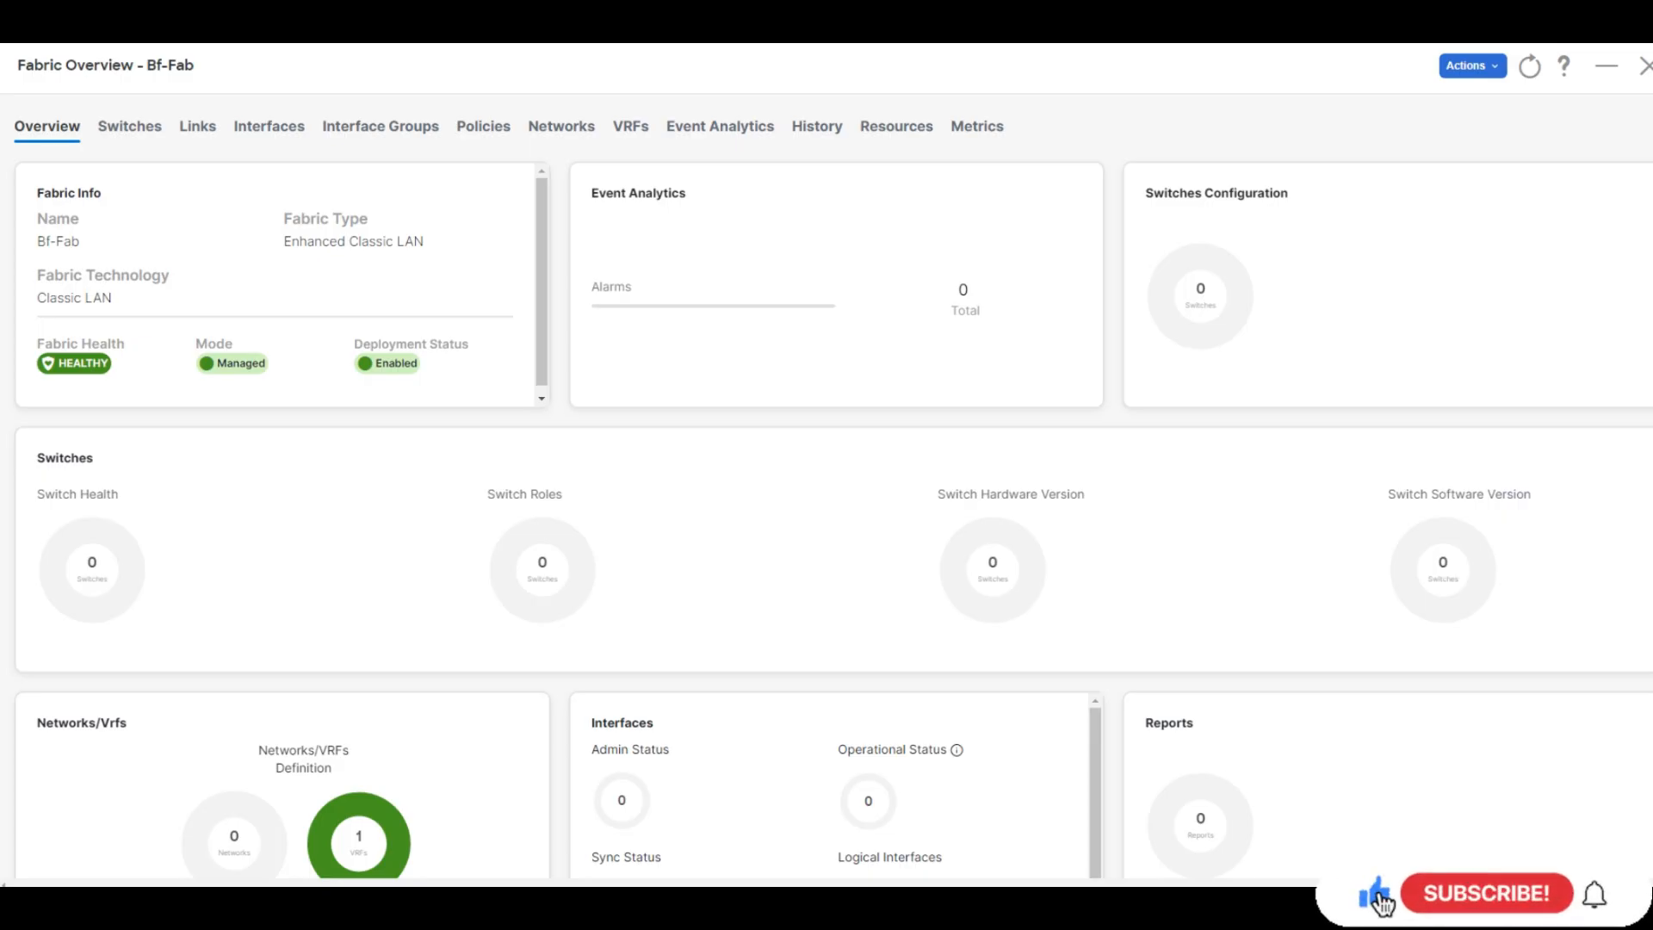
click(129, 126)
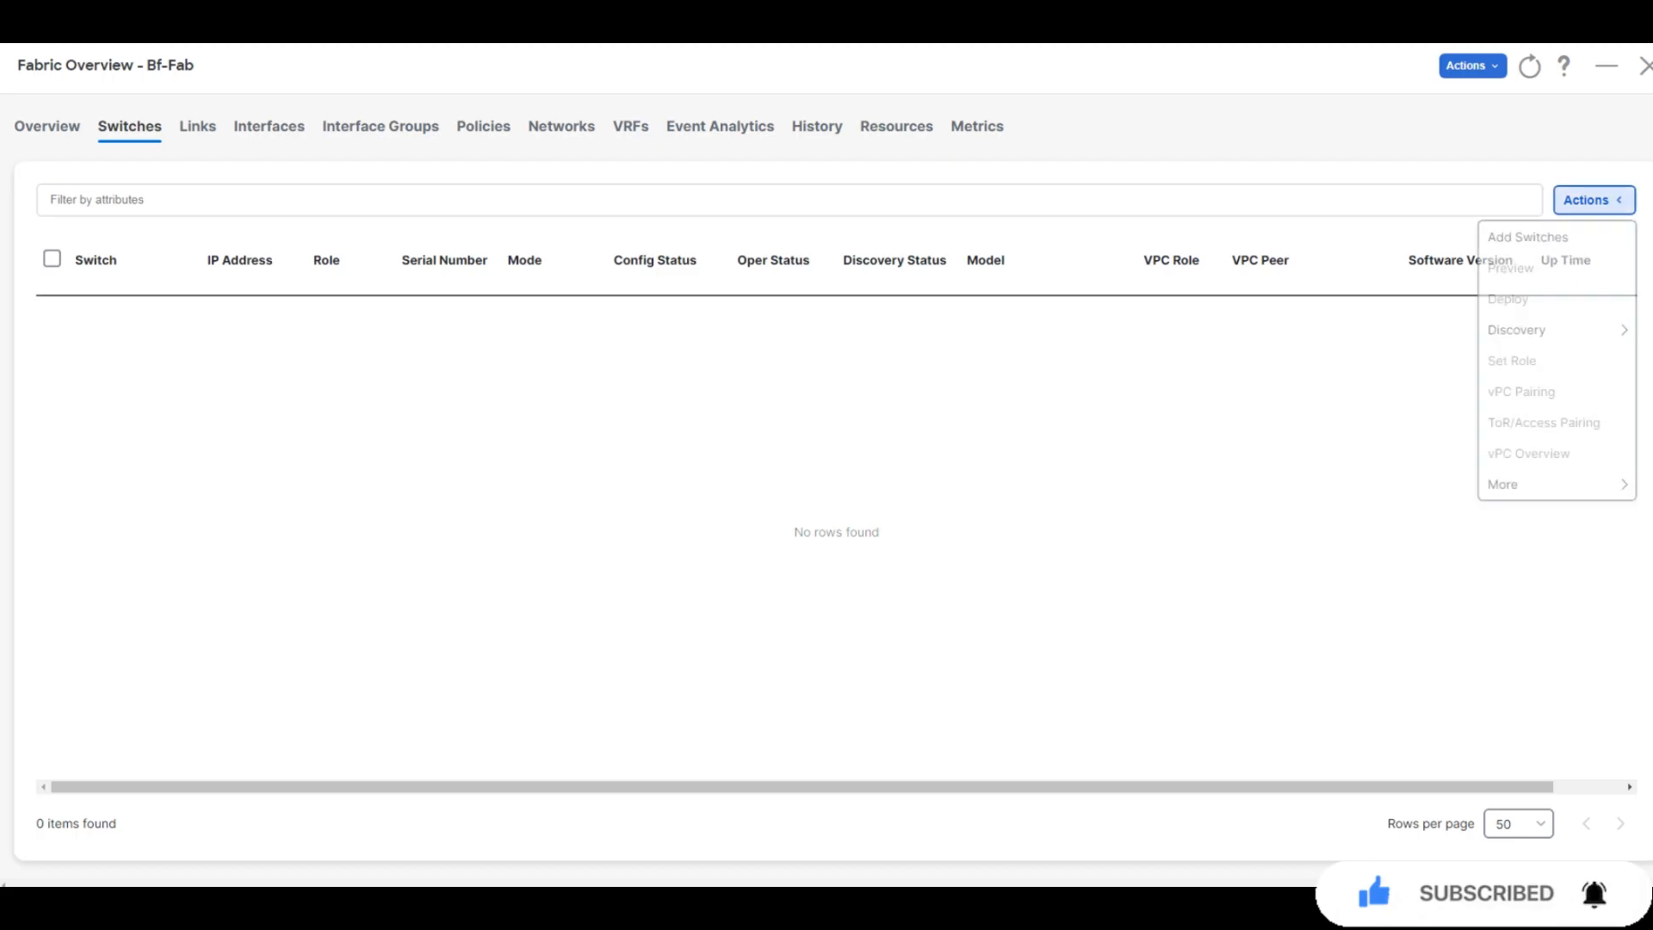
click(1527, 236)
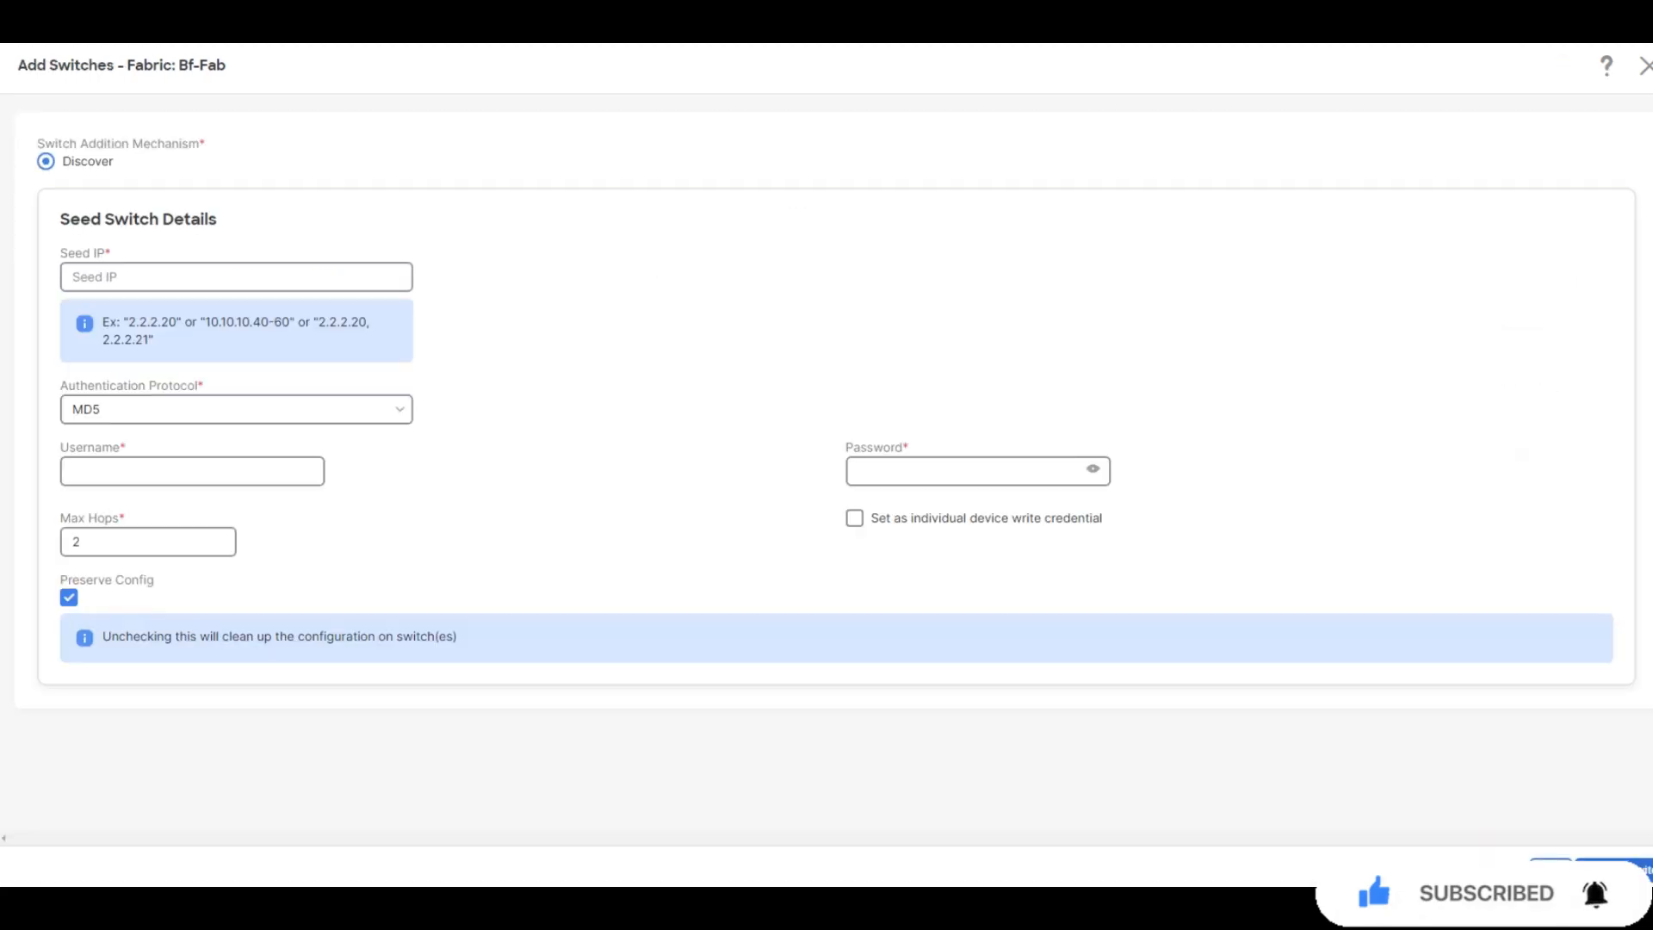
Enter seed IP 198.18.4.101 and the switch username and password, keep Preserve Config on, and discover
click(236, 277)
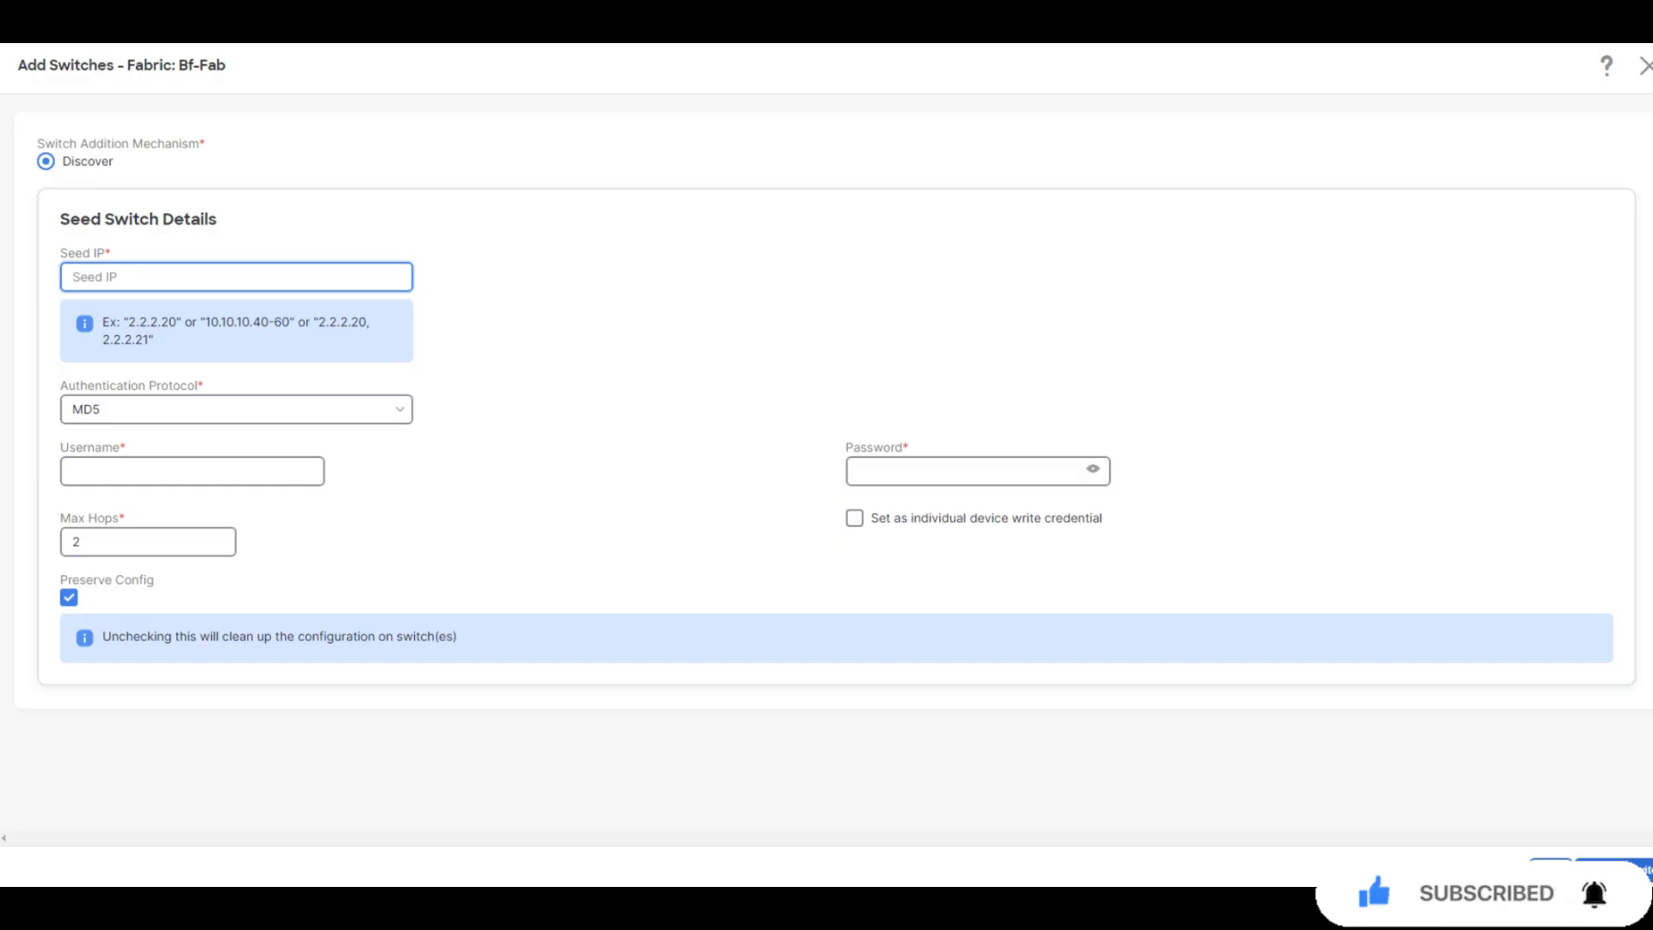
text(198.18.4.101)
key(Tab)
key(Tab)
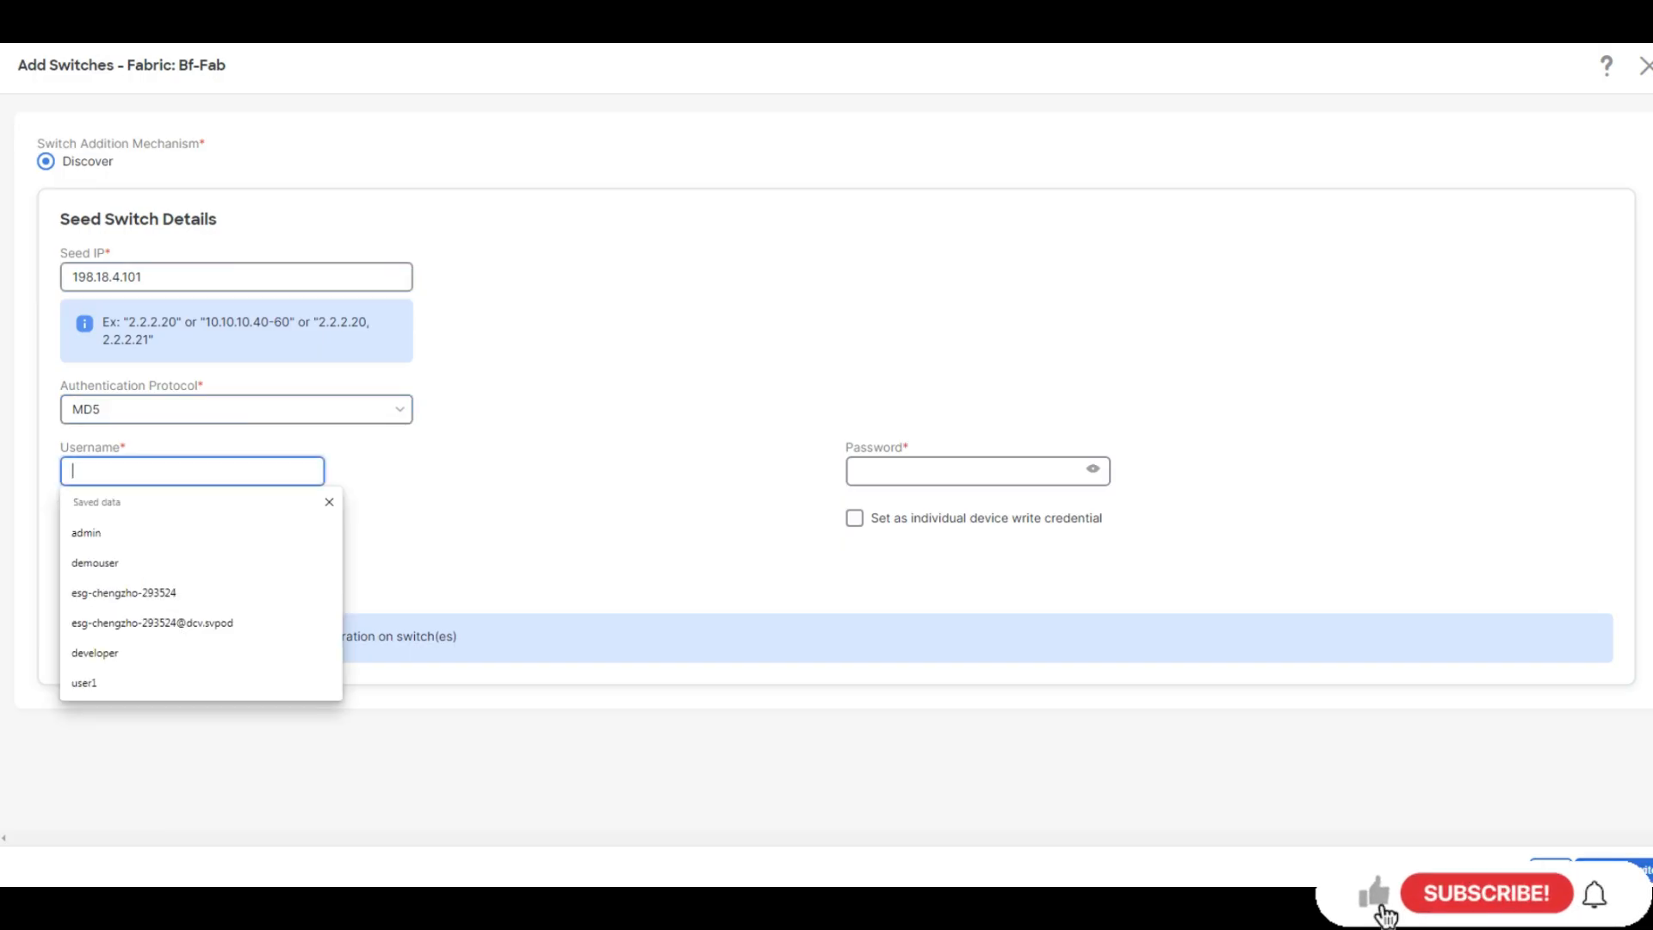
text(admin)
key(Tab)
text(C1sco12345)
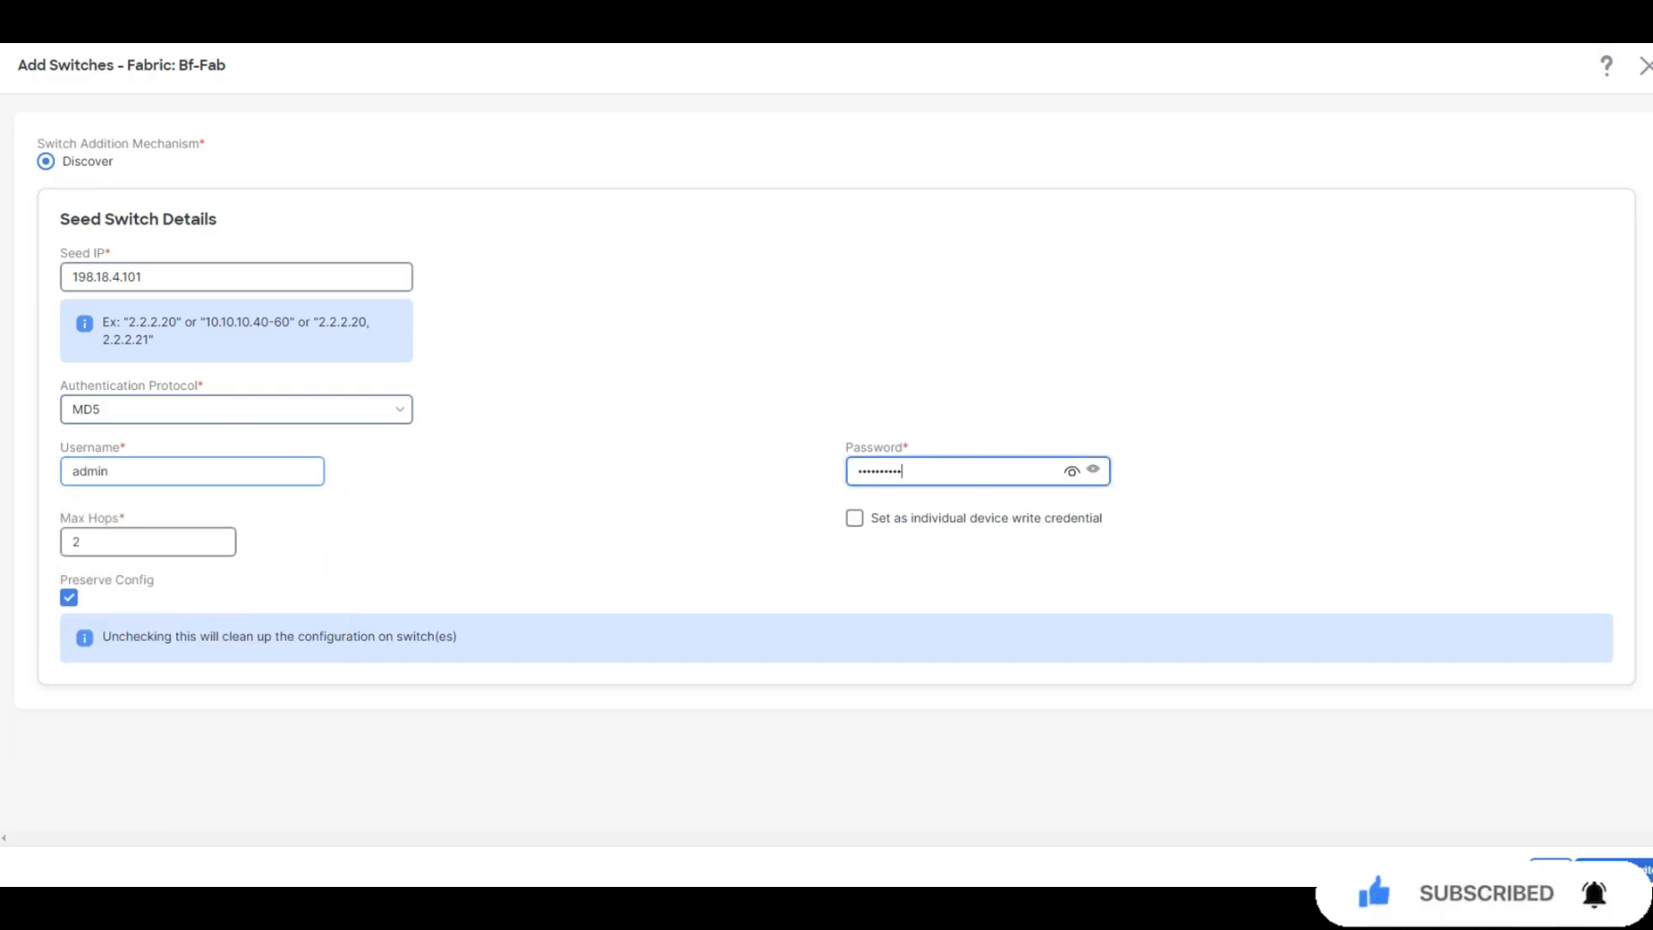
key(Tab)
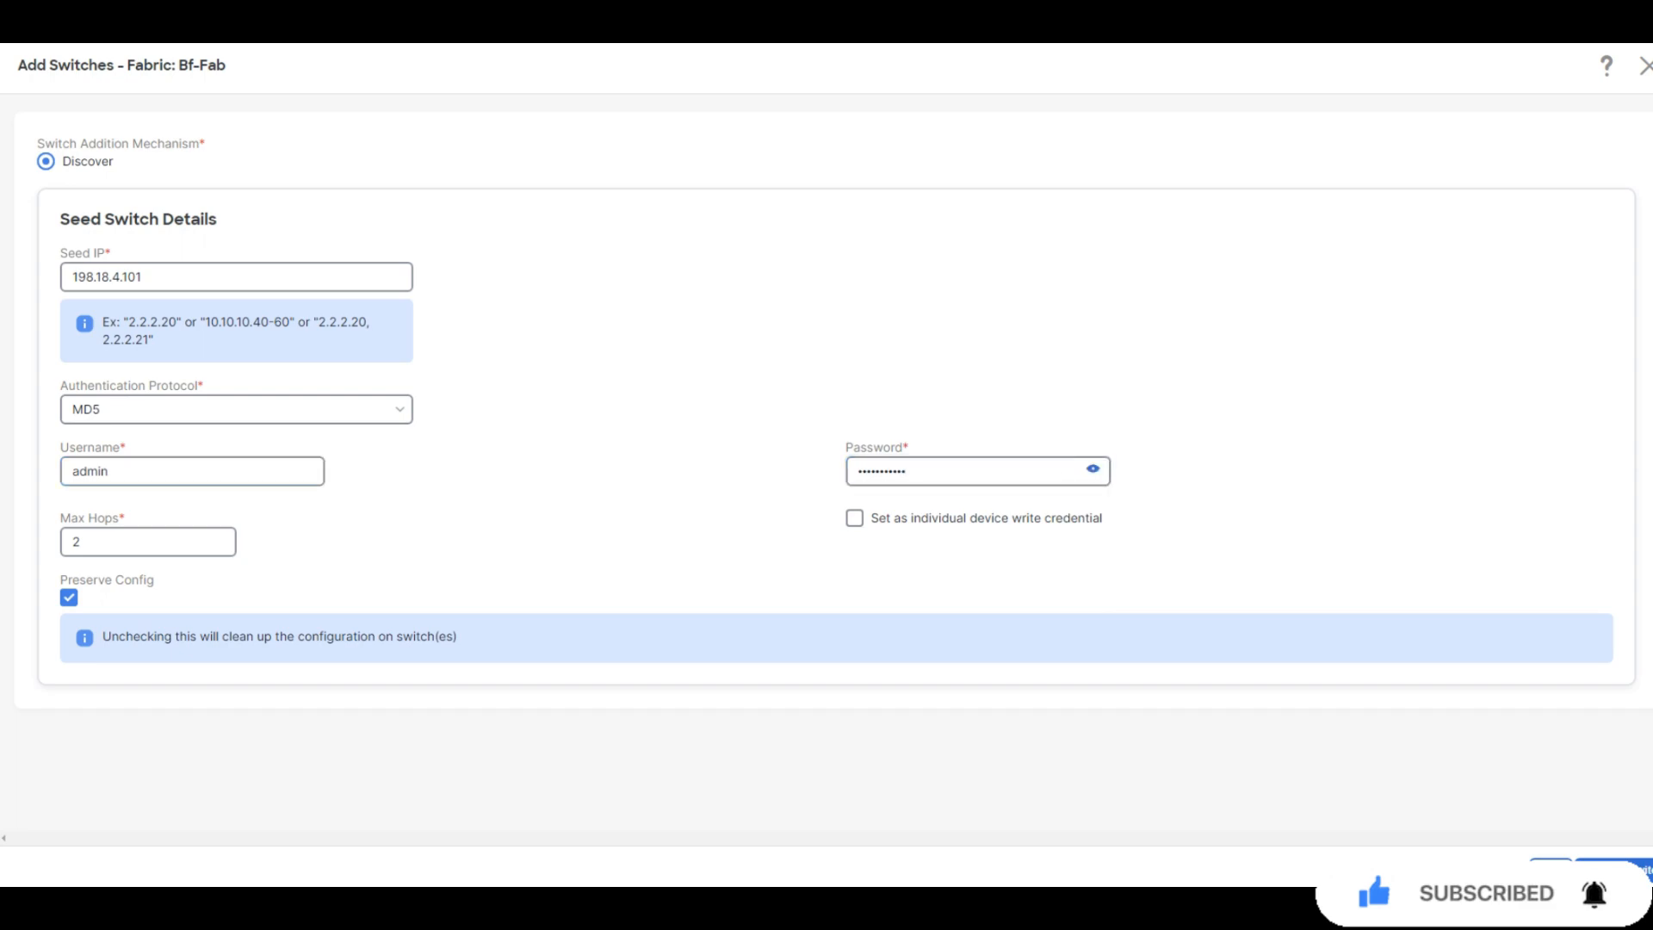
click(69, 597)
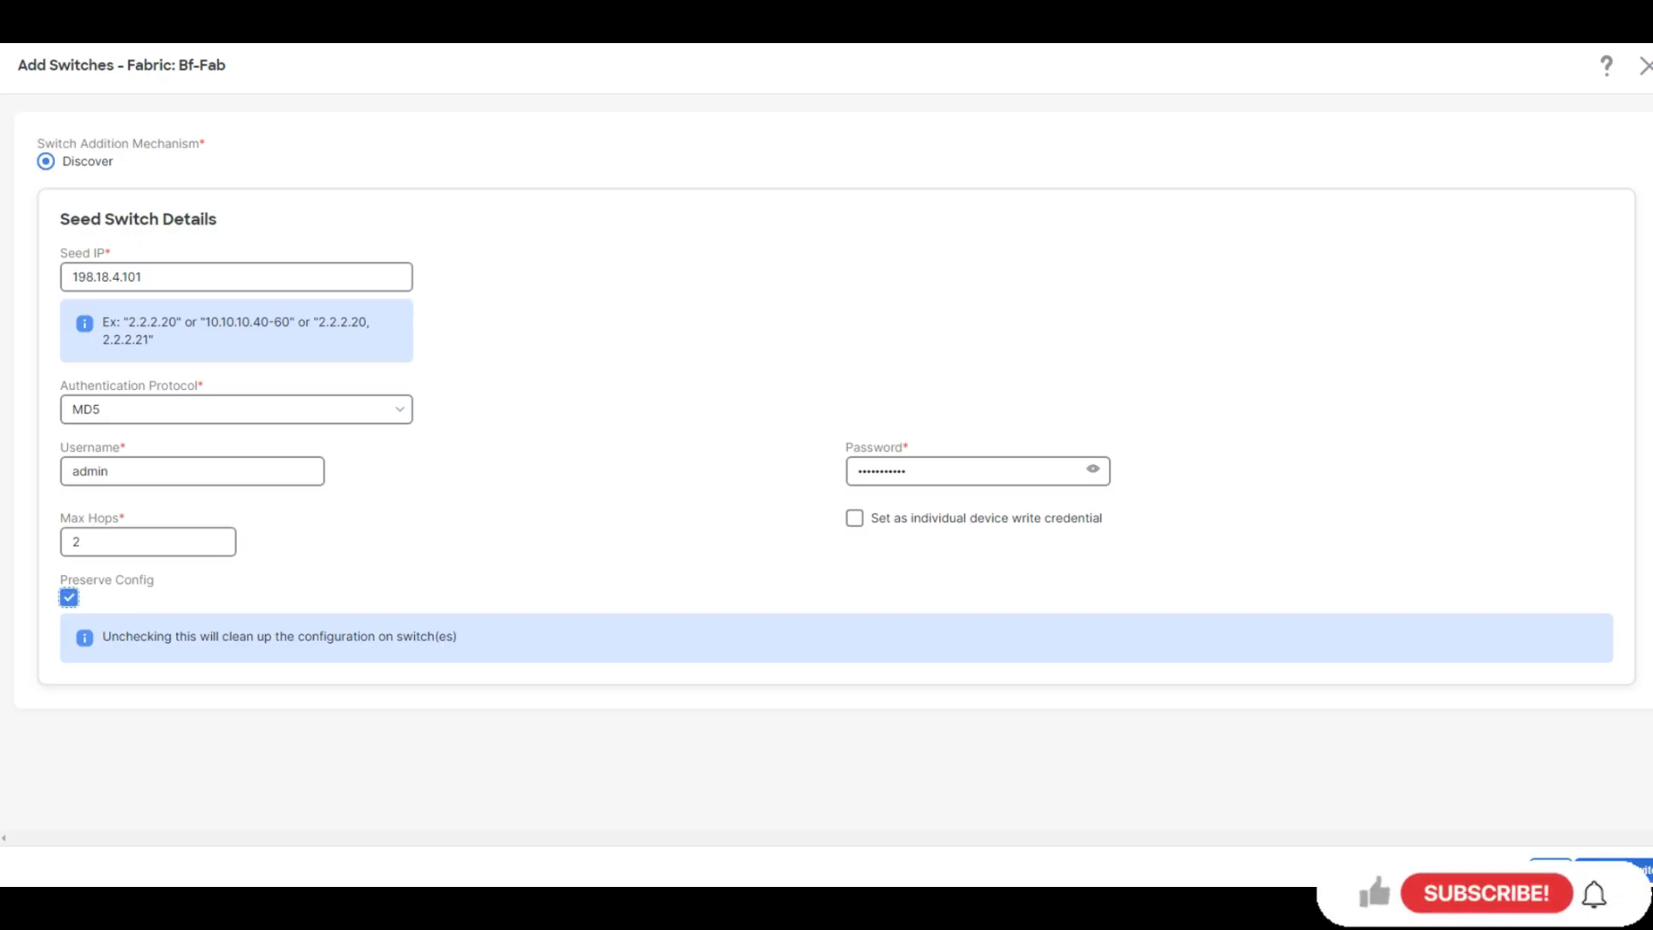
triple_click(114, 581)
click(69, 598)
key(space)
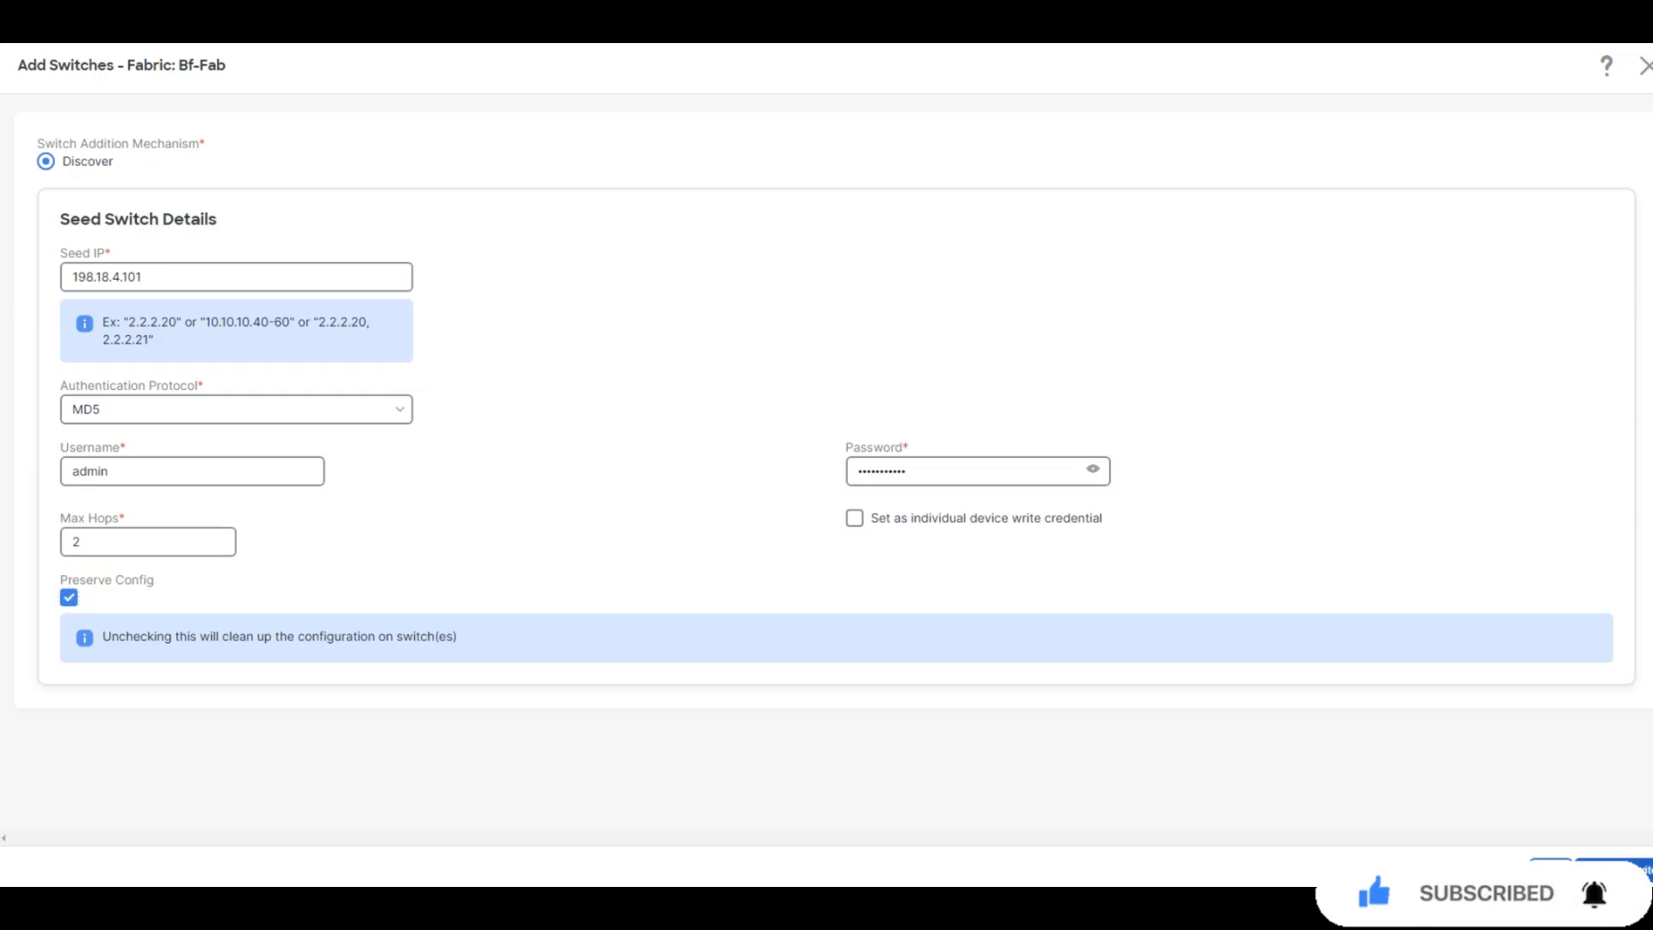
click(1623, 871)
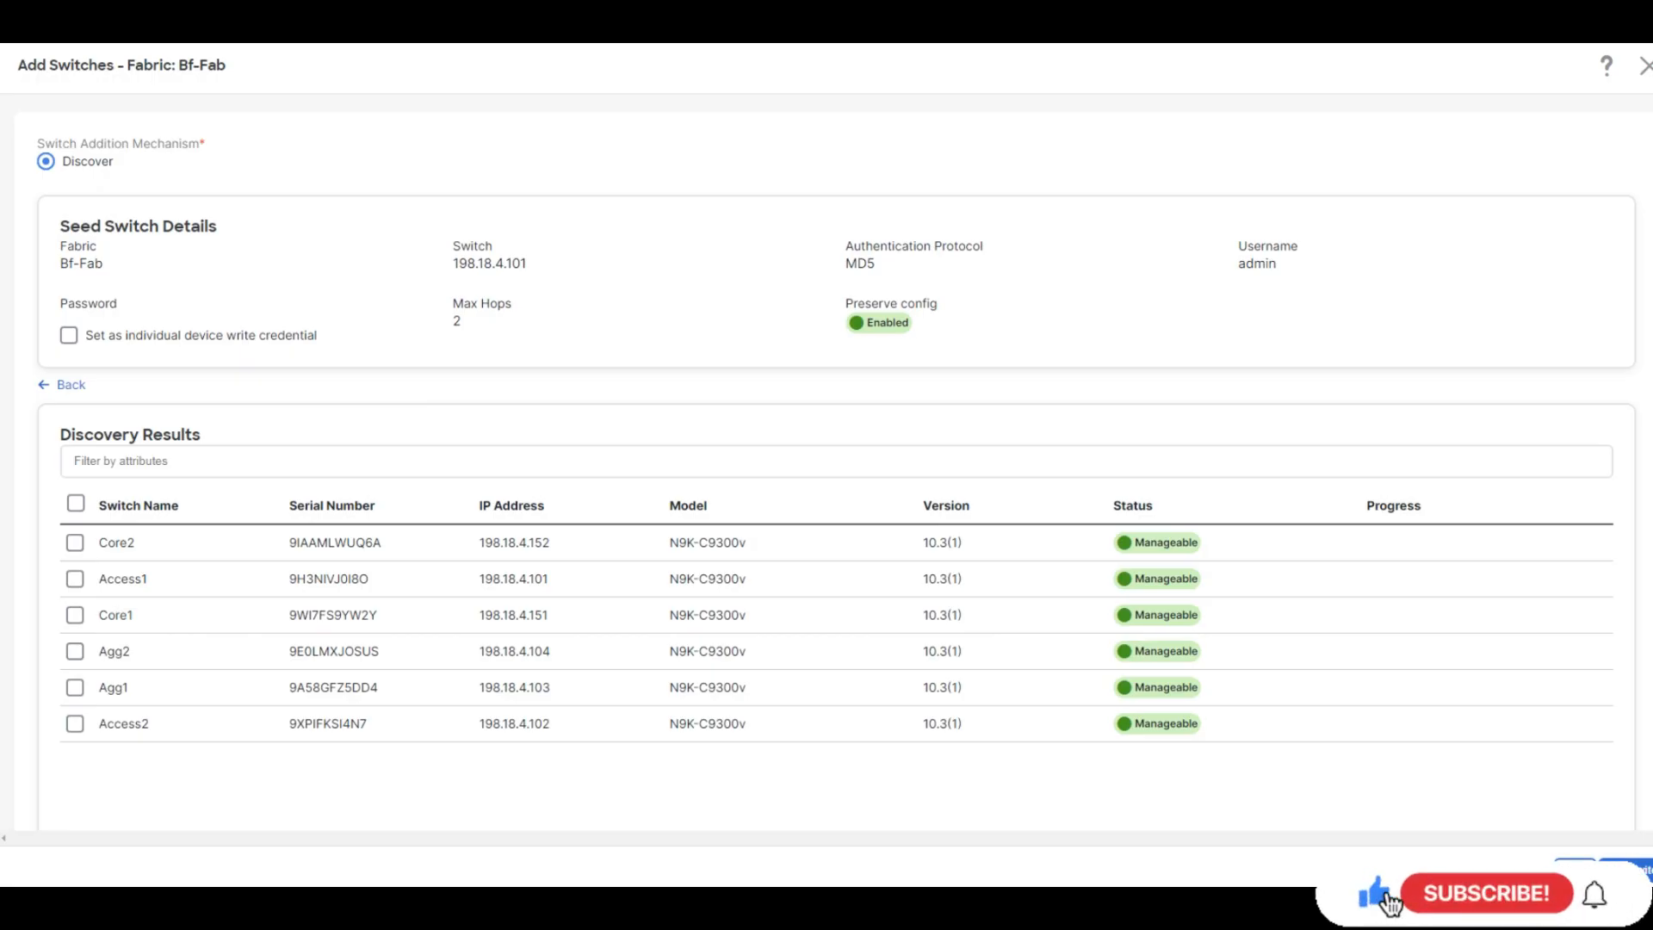
Select Access1, Access2, Agg1 and Agg2 from the discovery results and add them to Bf-Fab
click(74, 578)
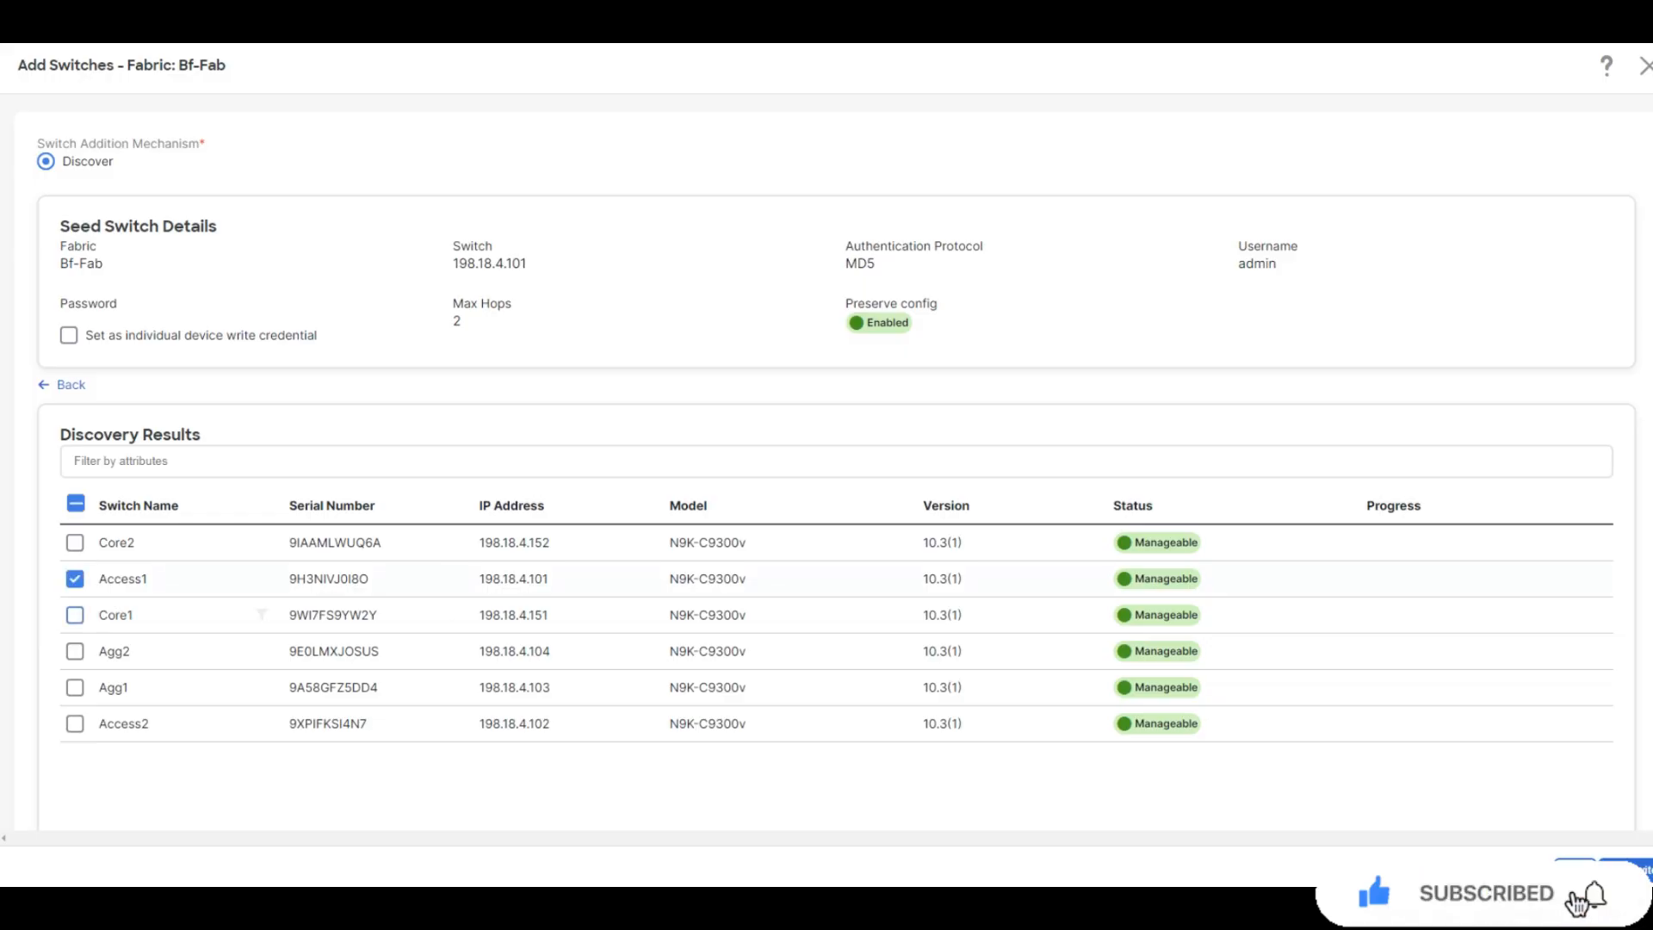
click(74, 724)
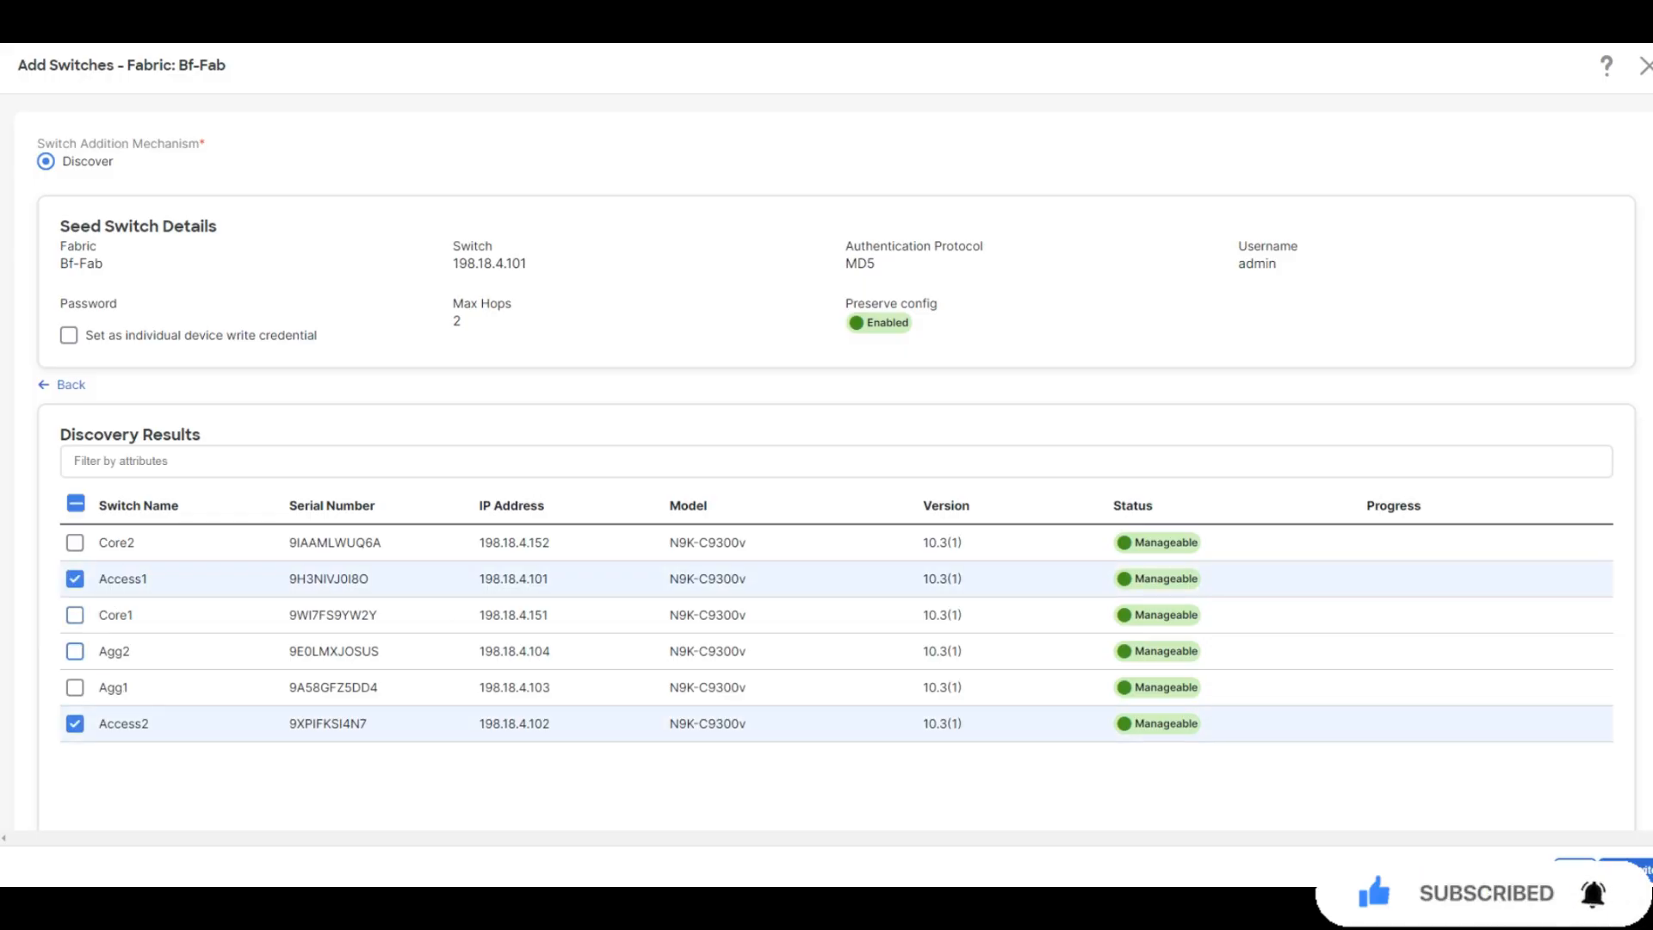
click(75, 686)
click(75, 651)
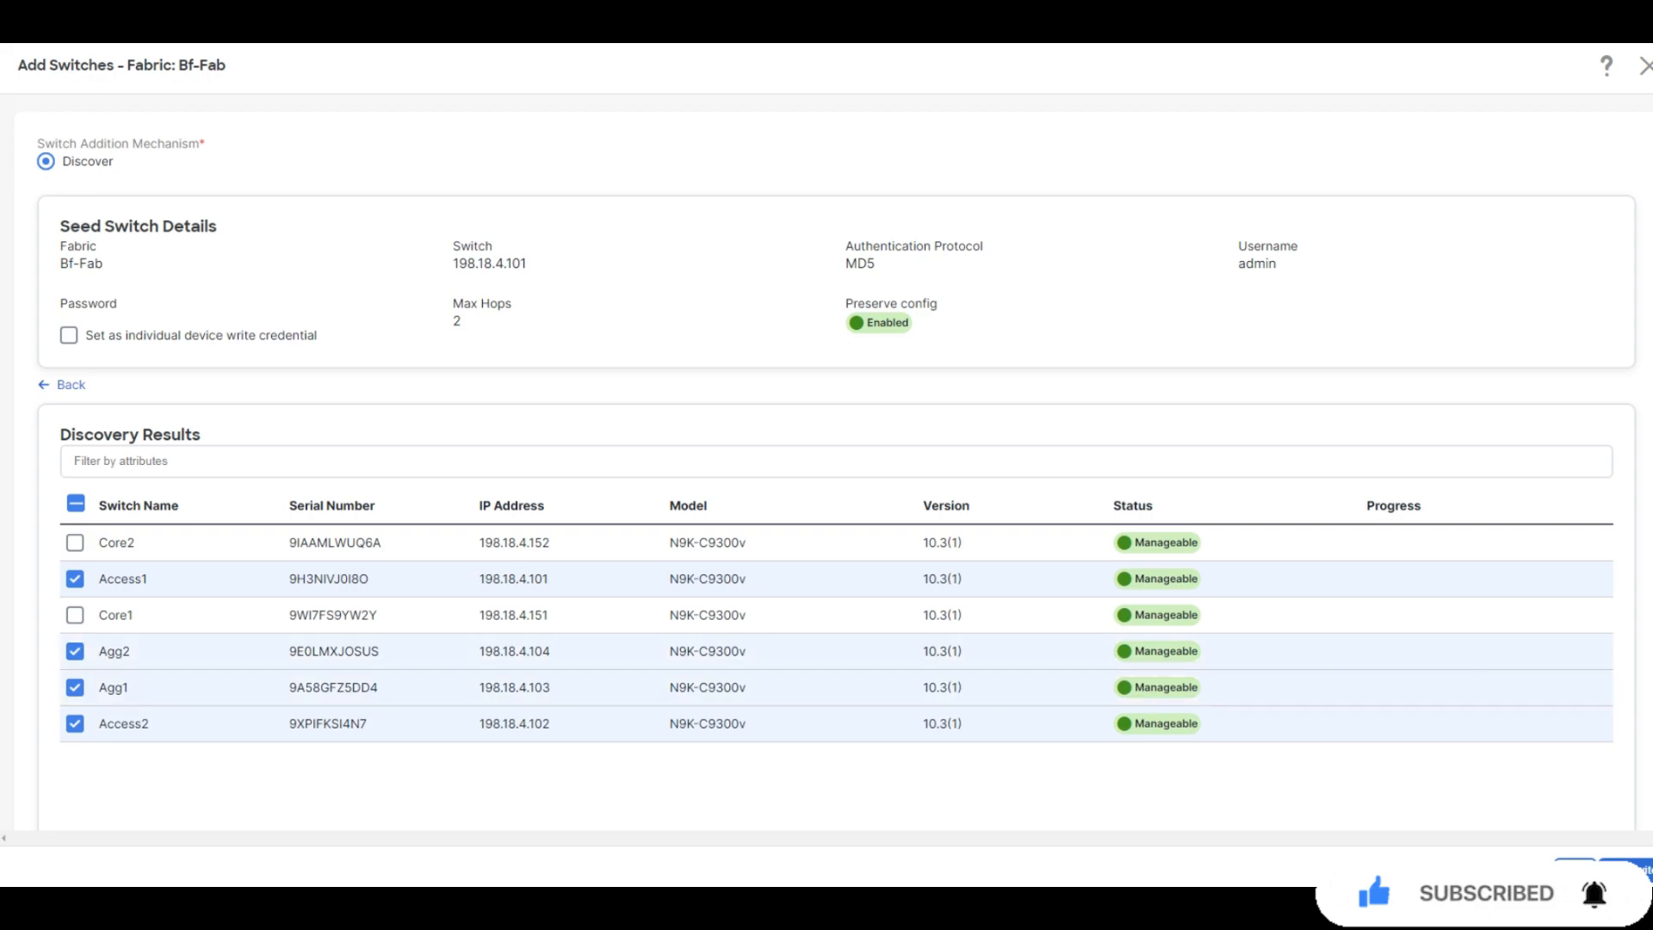
click(1629, 870)
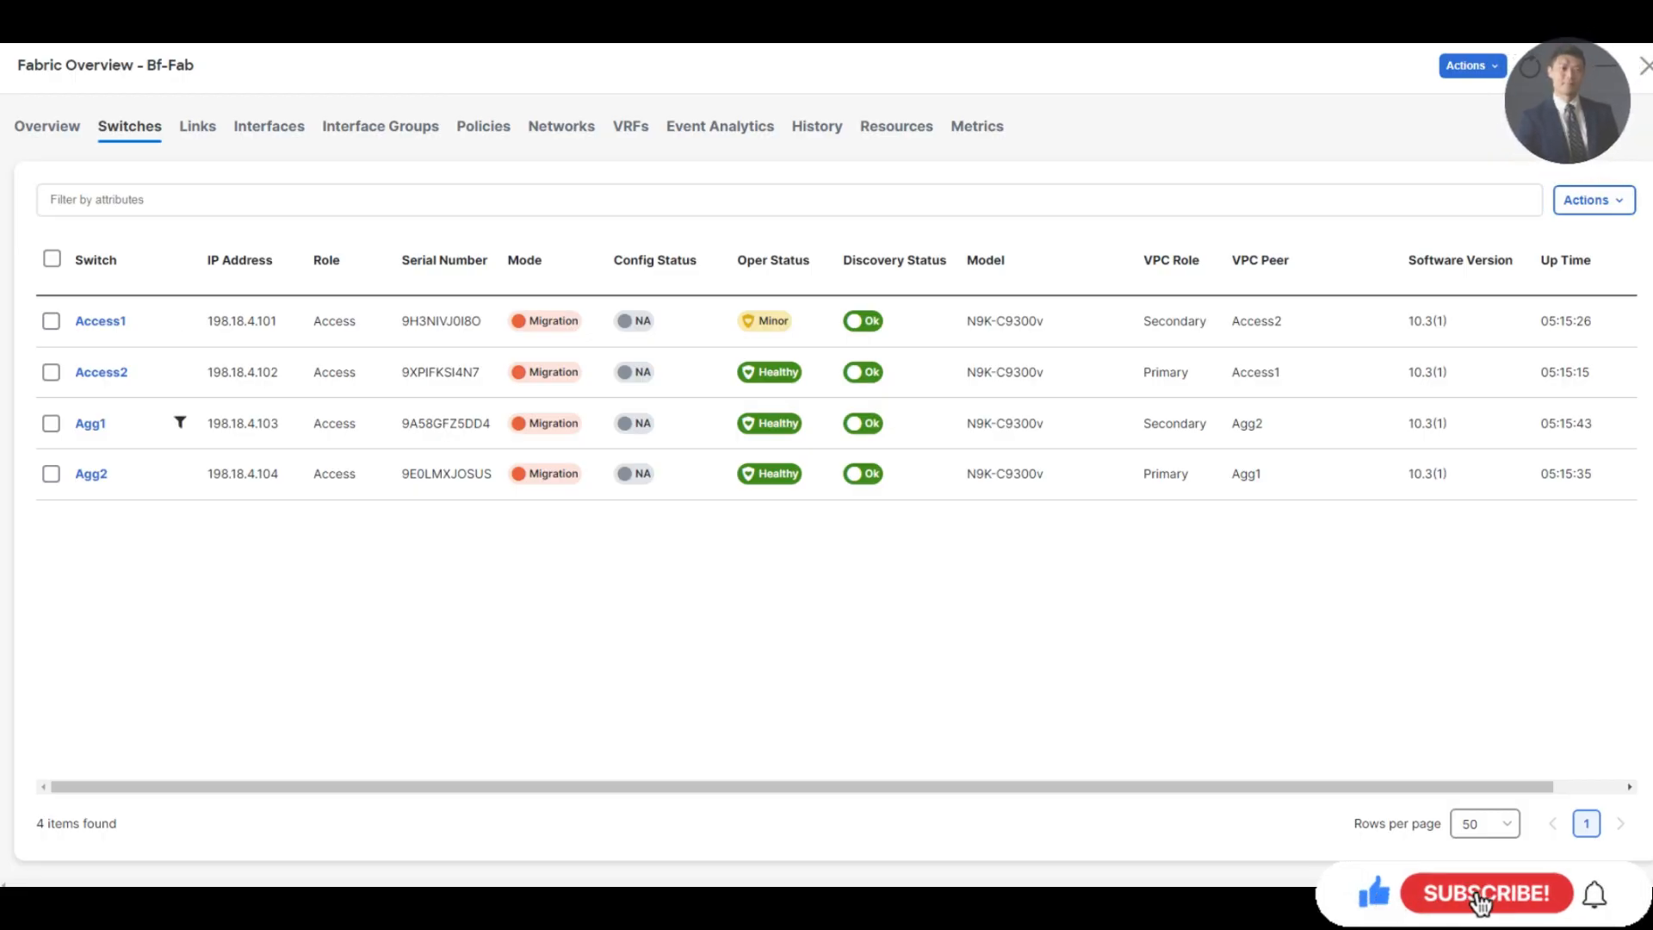
Assign the Aggregation role to Agg1 and Agg2, then acknowledge the recalculate warning
click(51, 423)
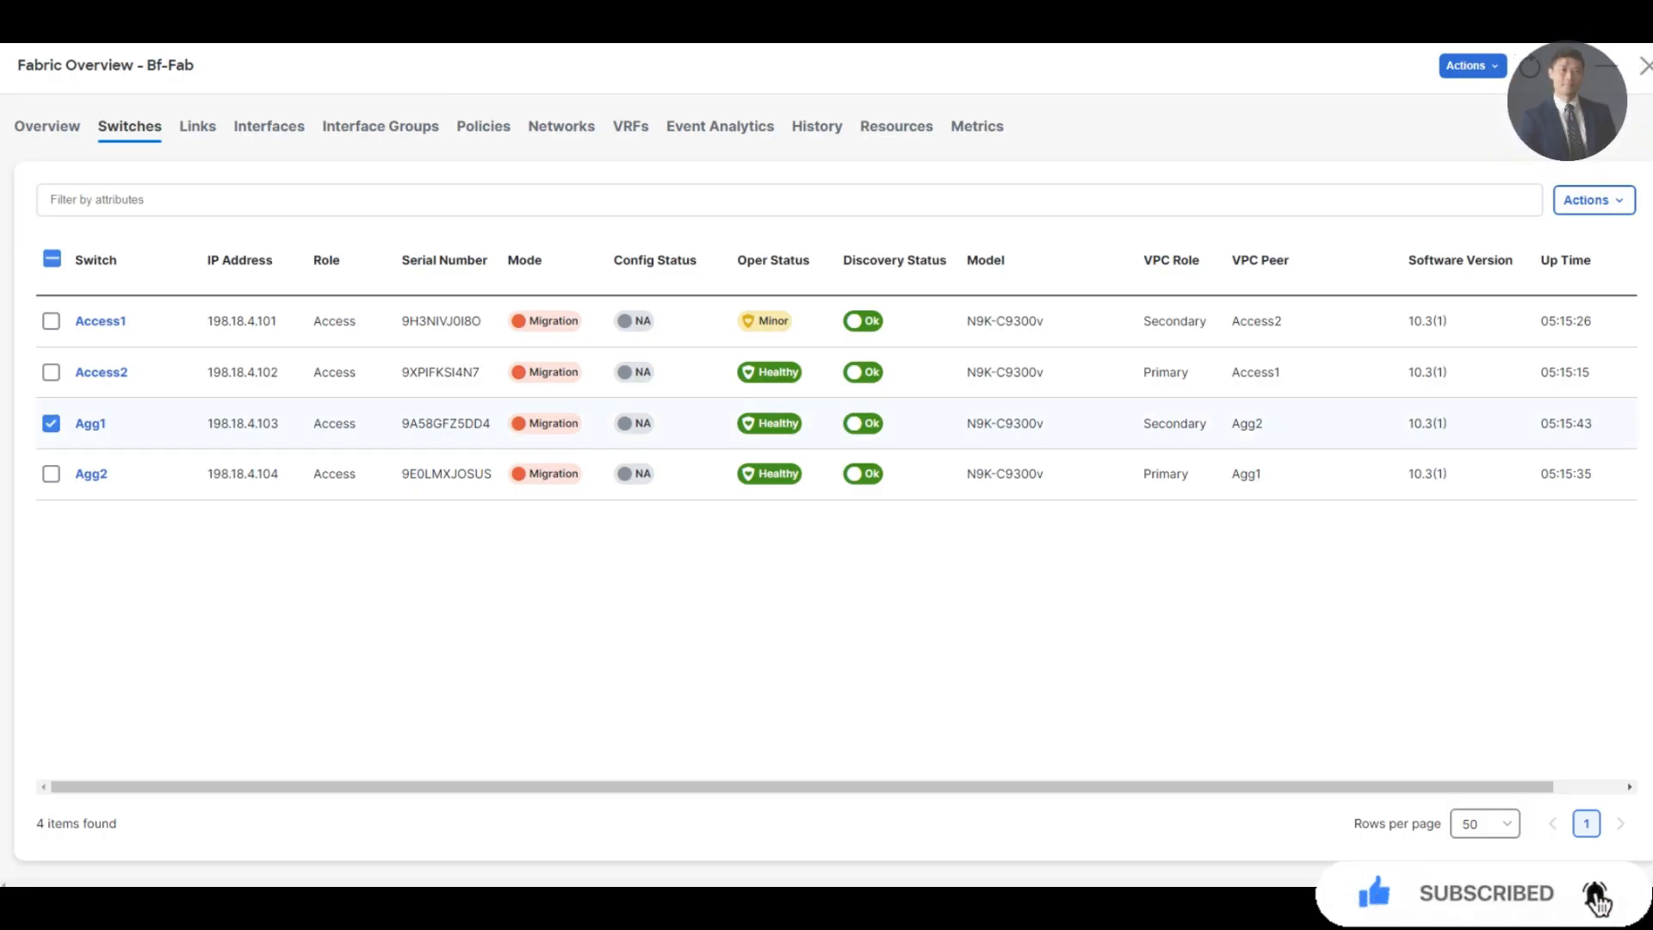
click(51, 474)
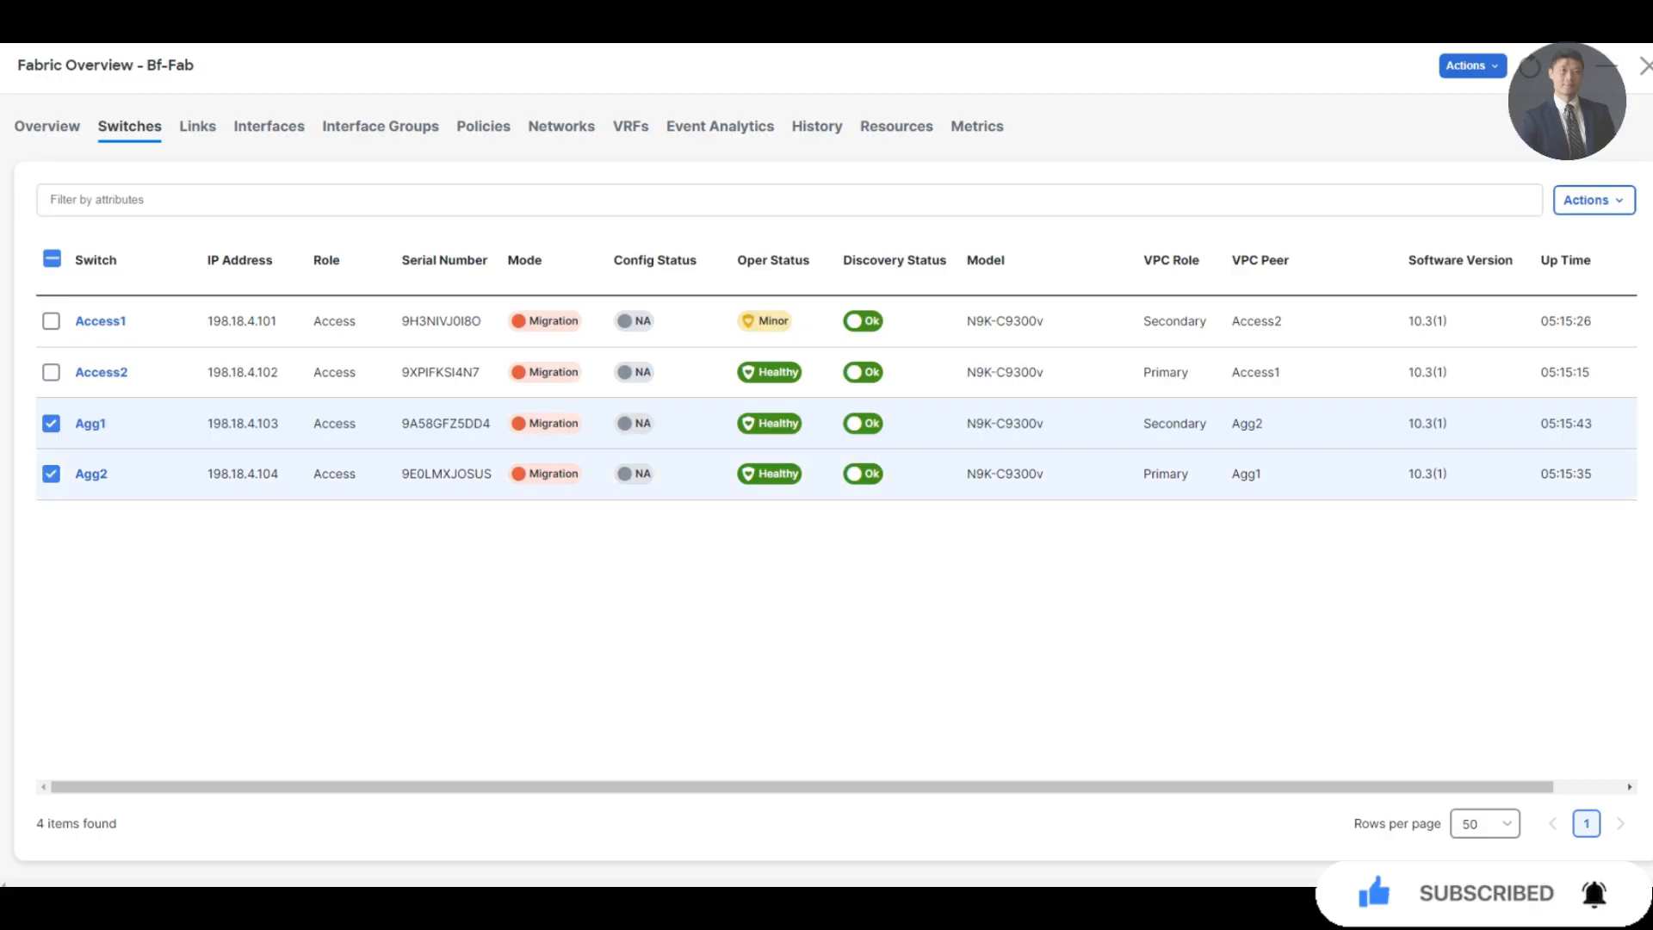
click(1593, 199)
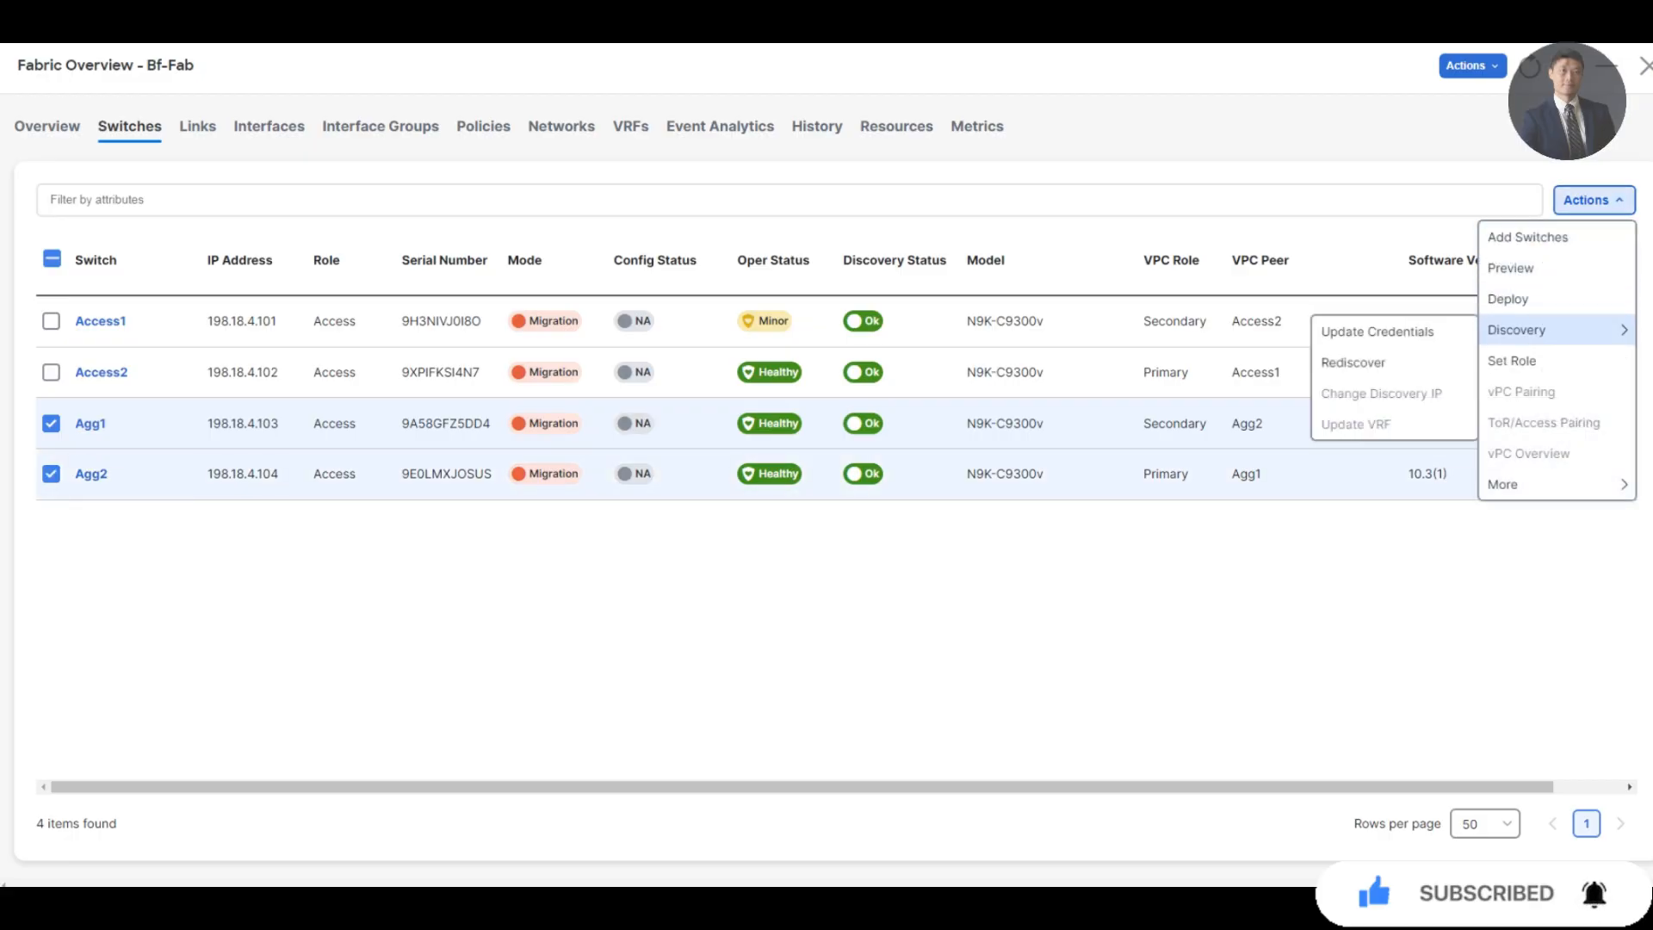
click(1511, 361)
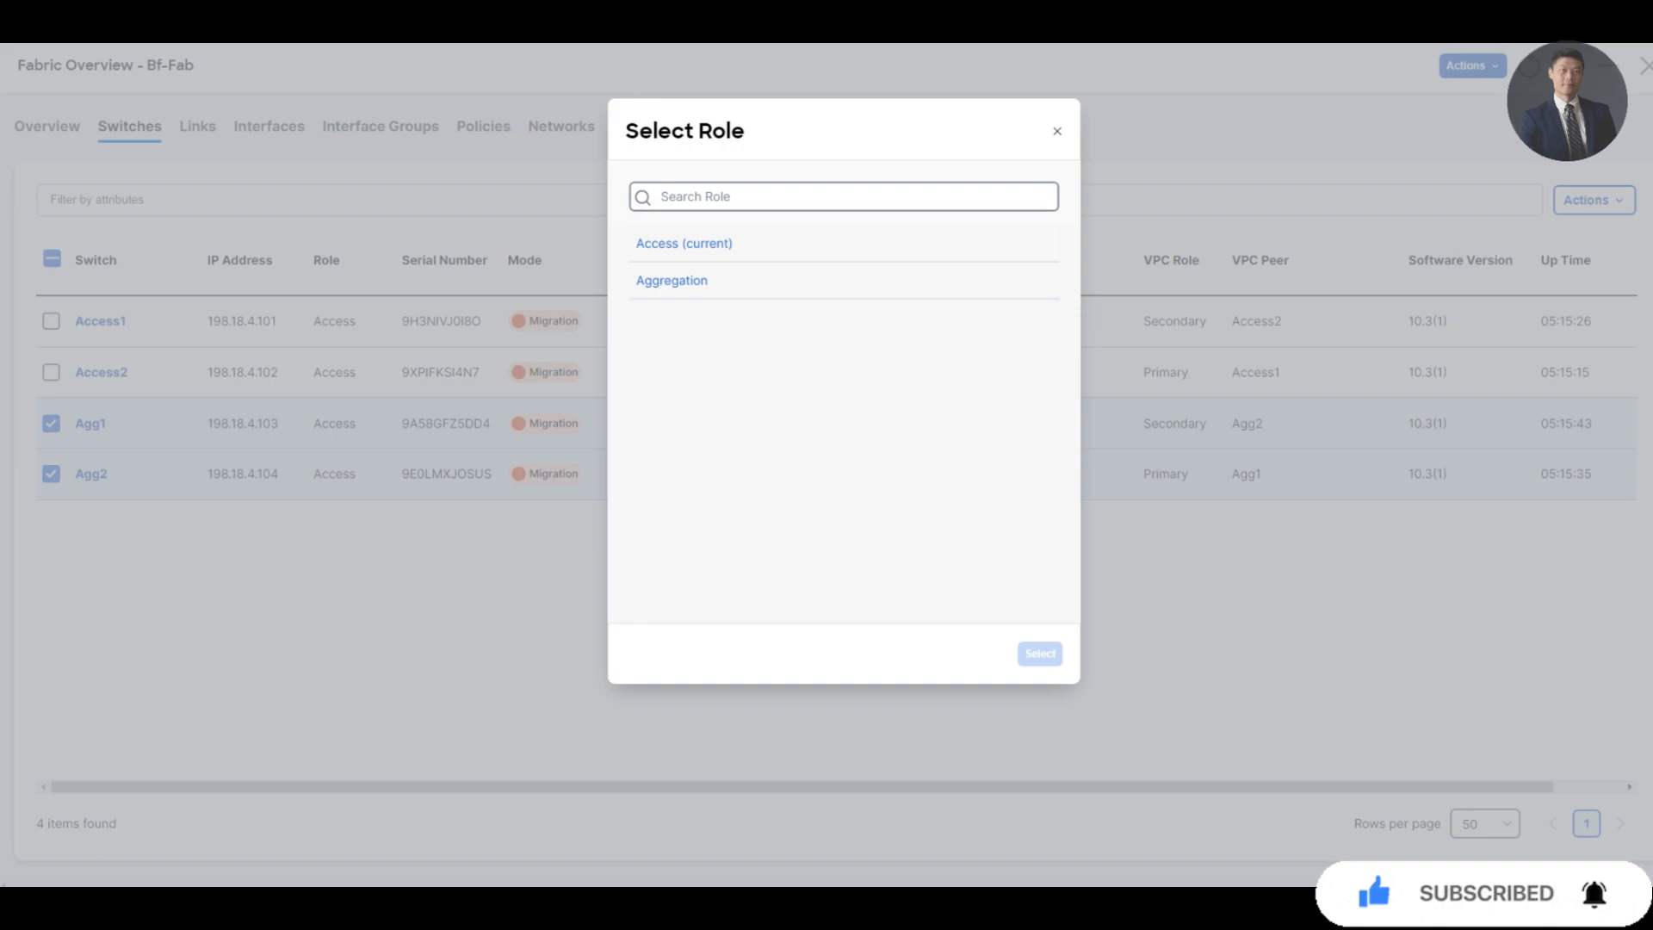
click(672, 280)
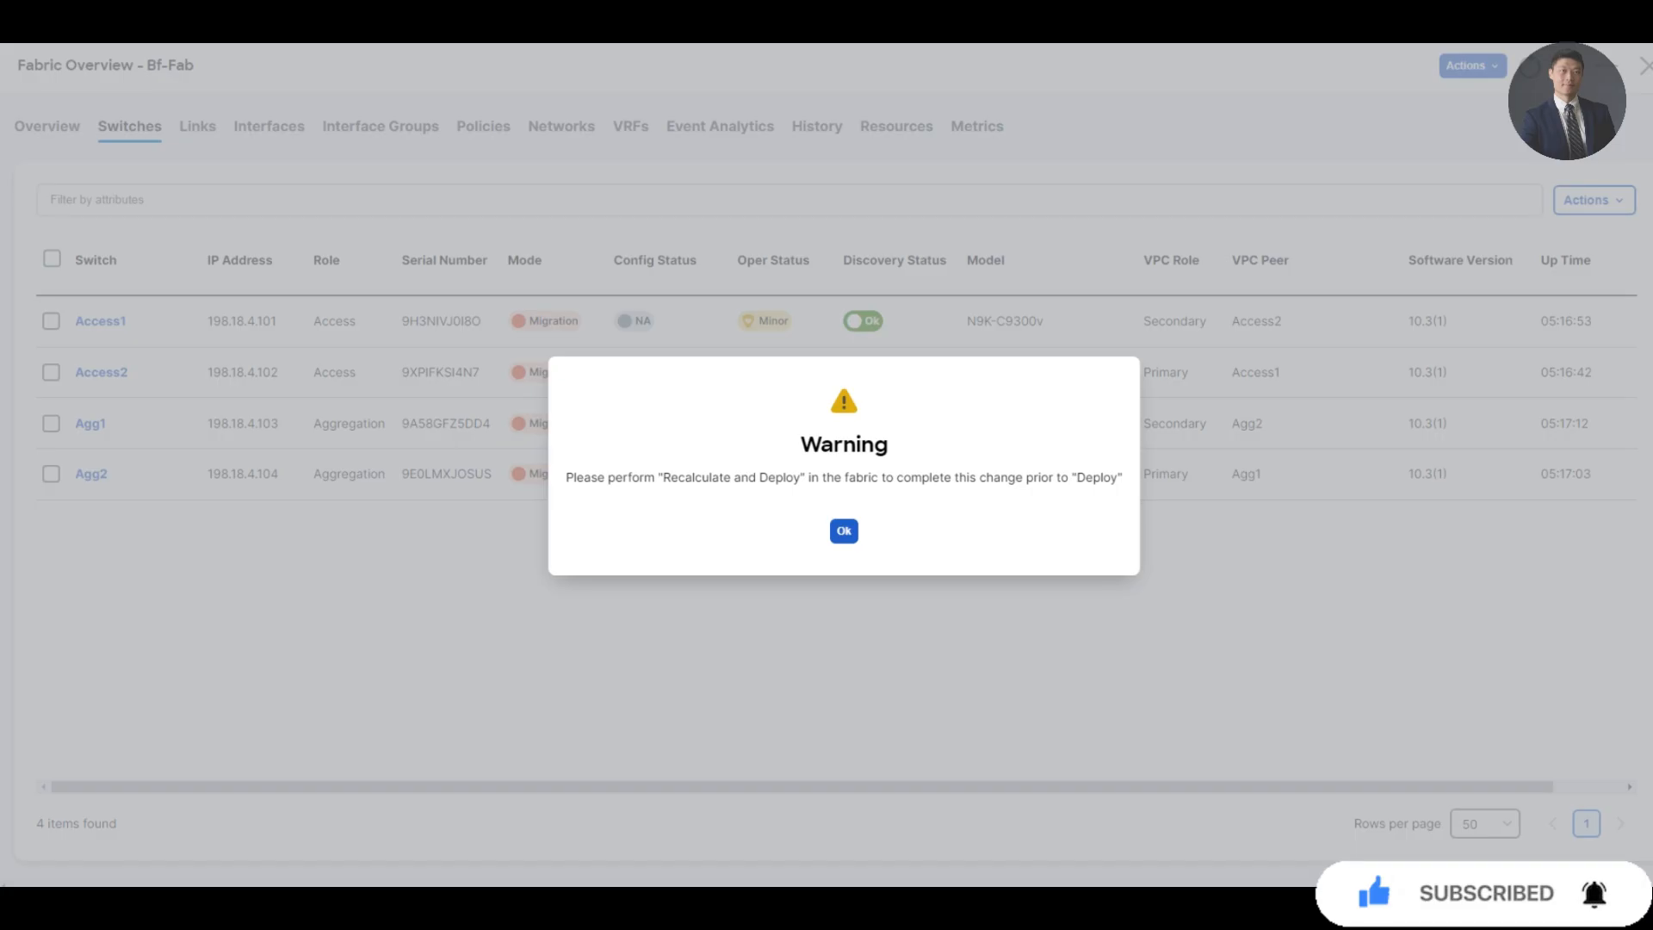
click(843, 531)
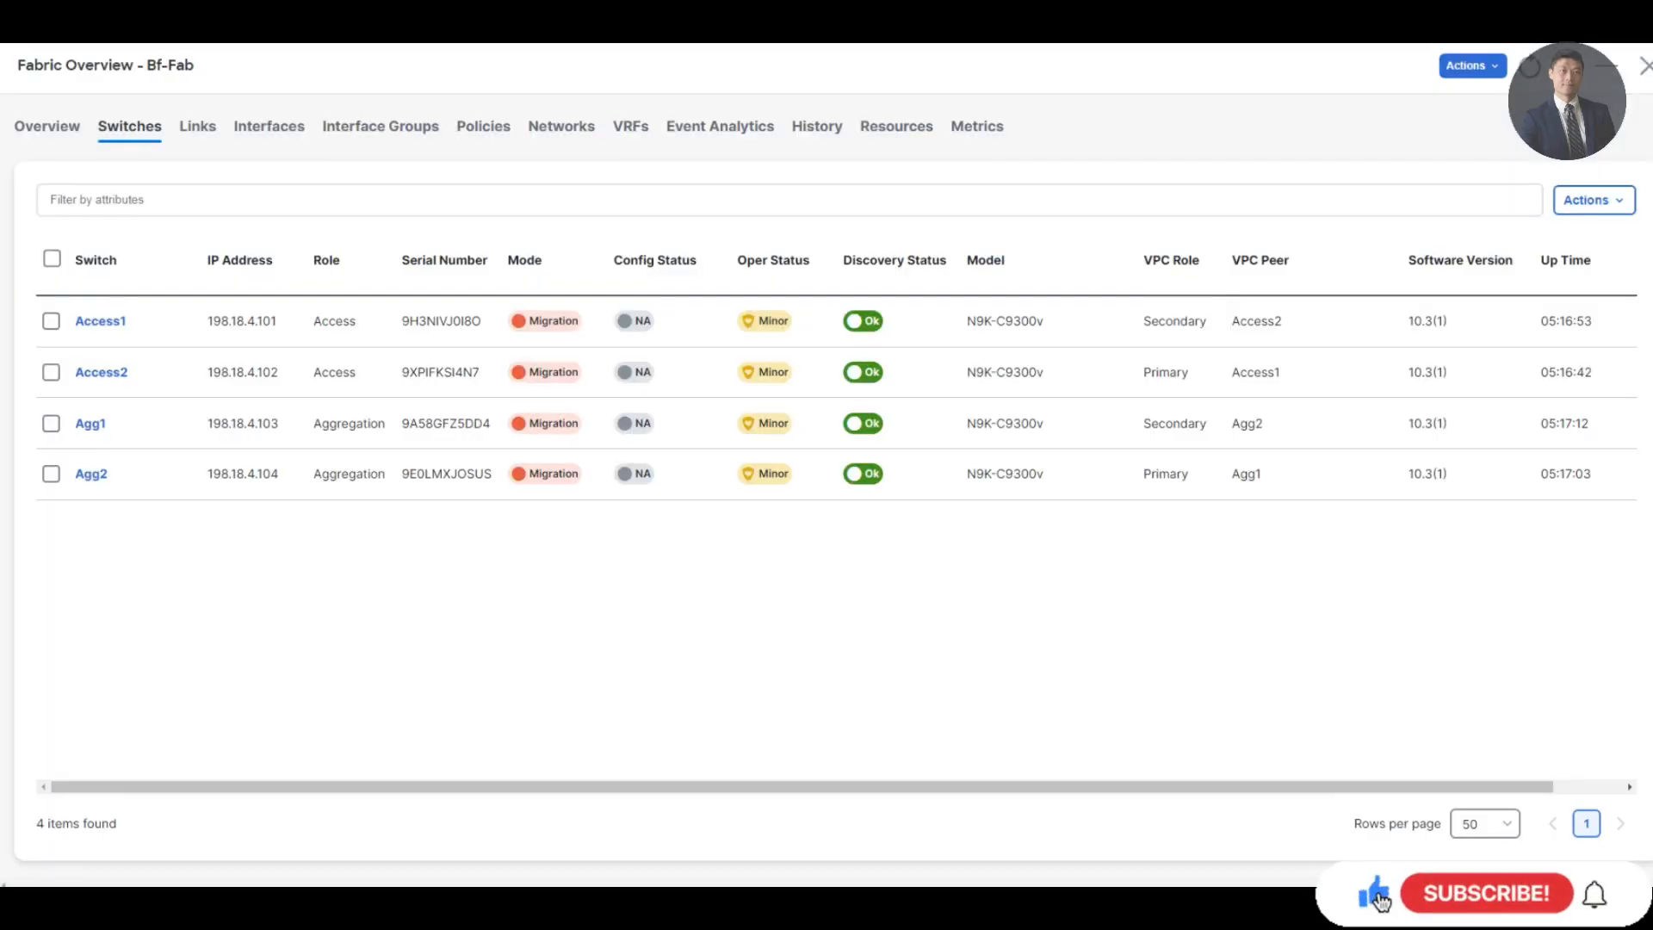
Run Recalculate and Deploy on Bf-Fab and deploy the previewed configuration
click(1472, 65)
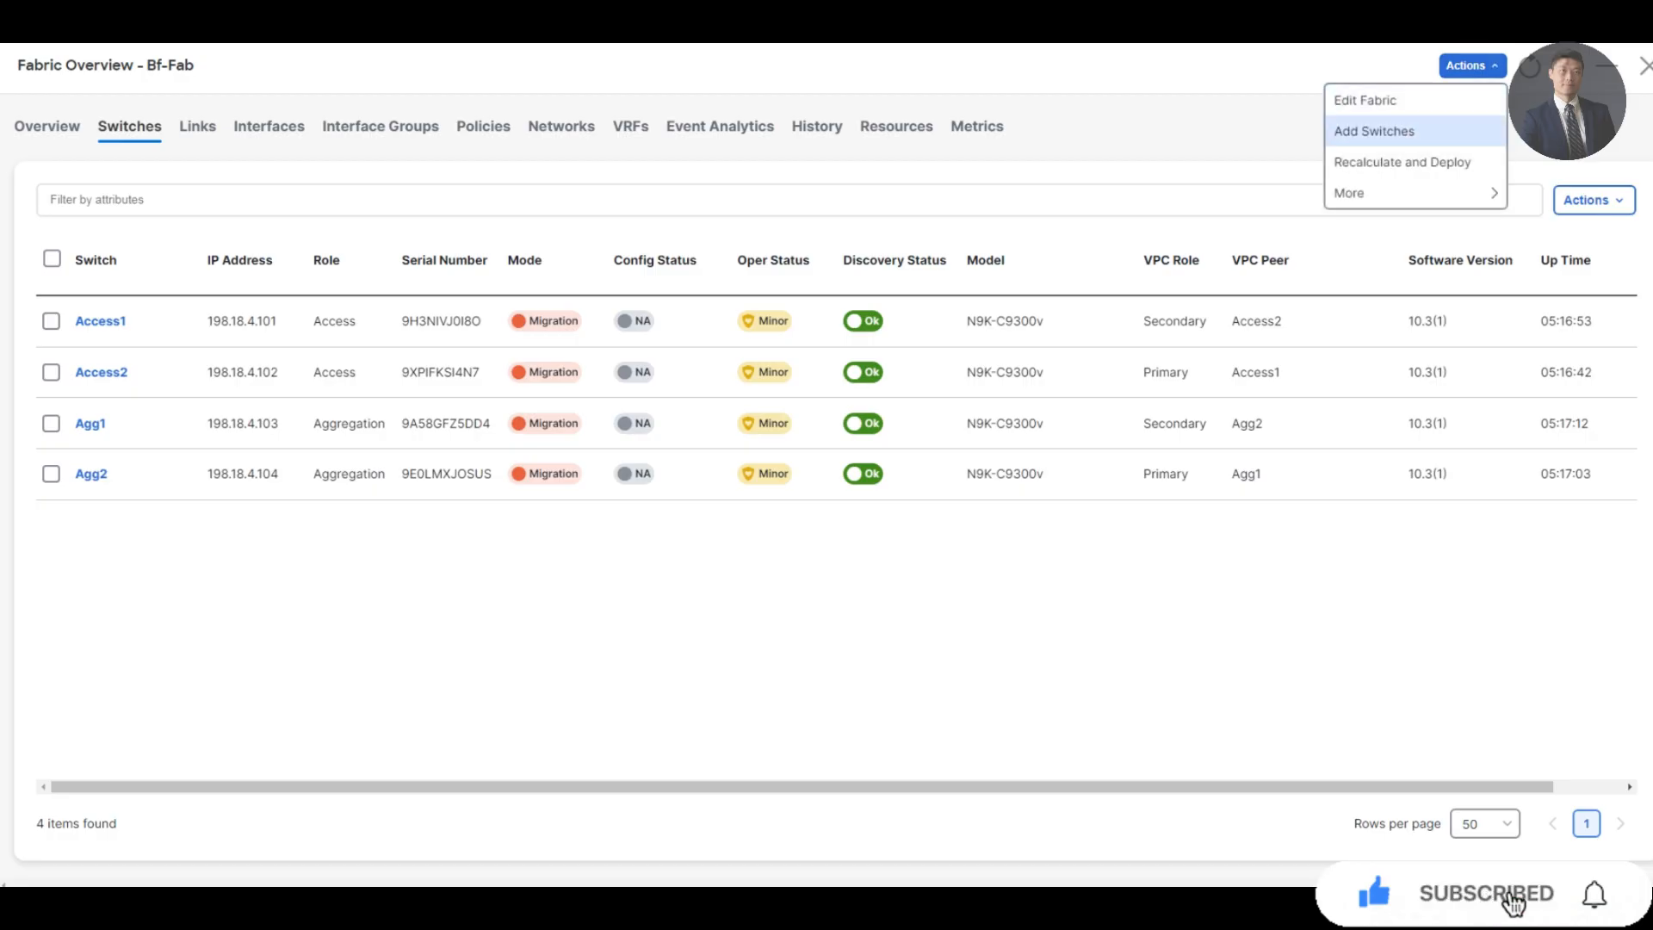
click(1401, 161)
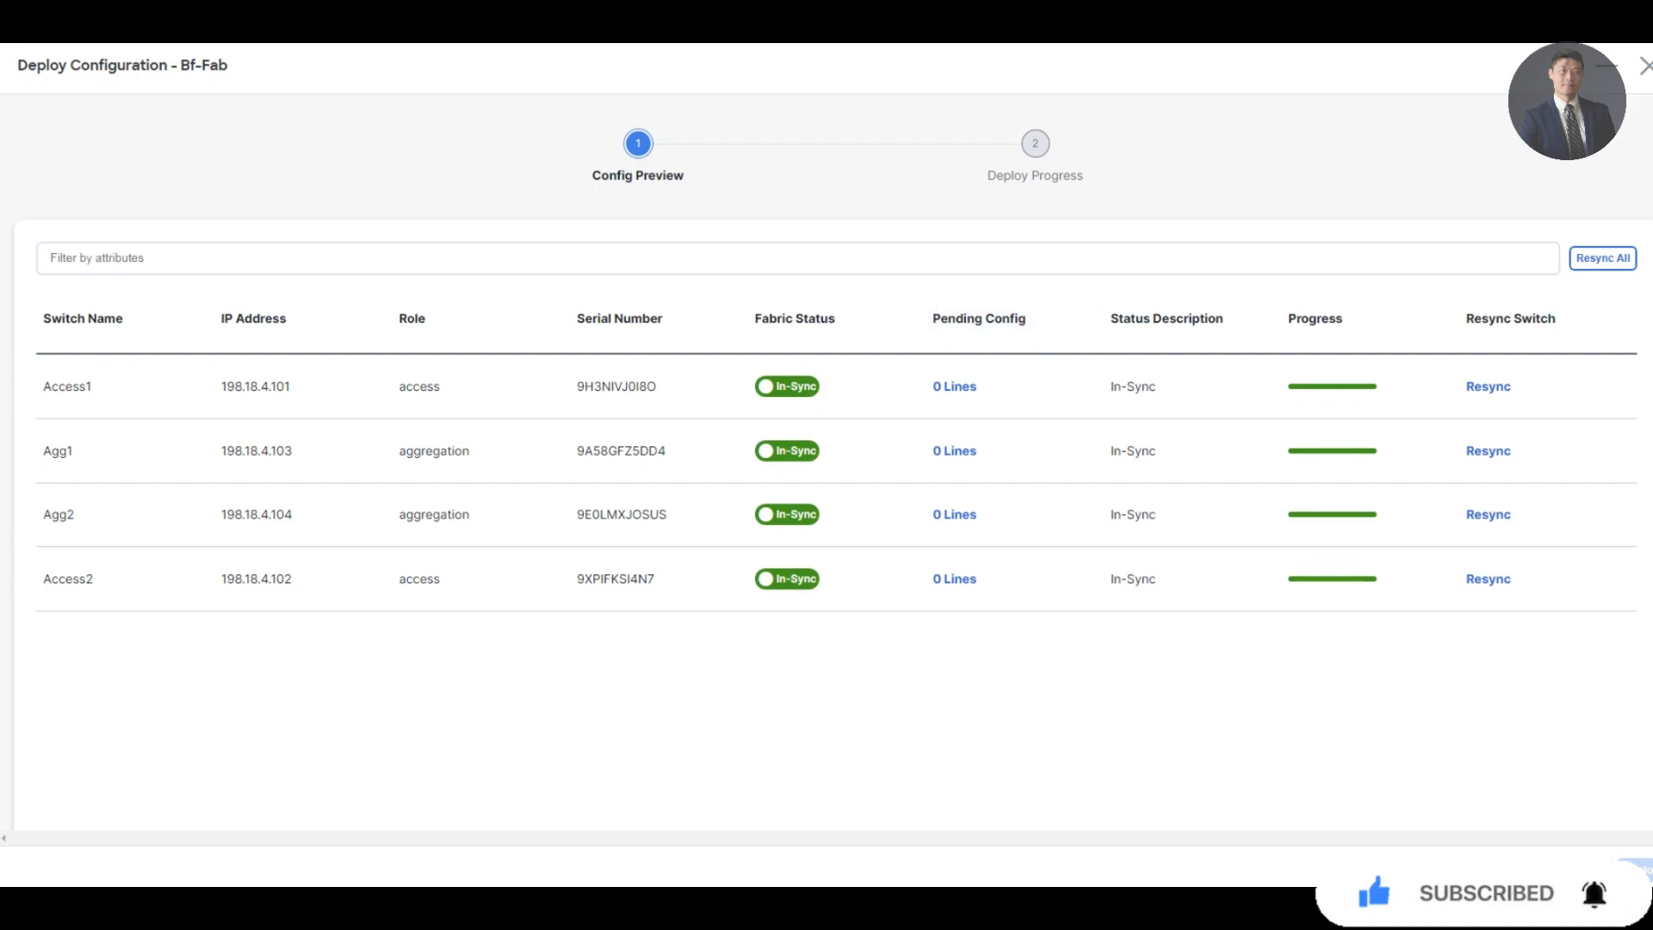
click(1592, 870)
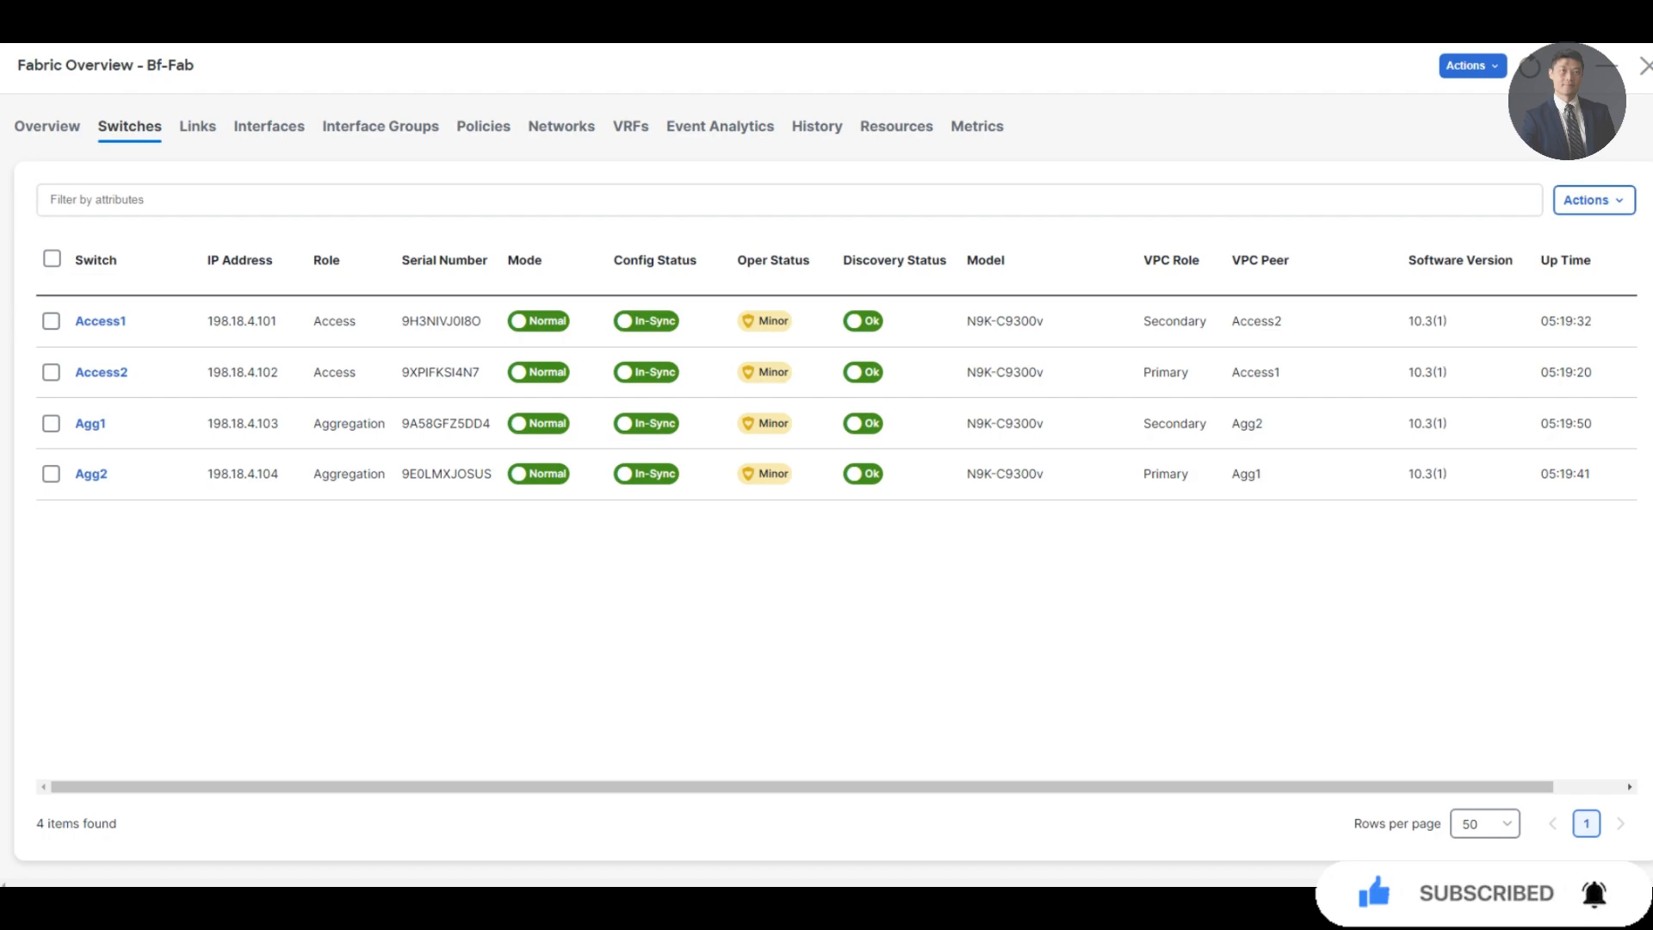
Check Bf-Fab's Networks list, then its VRFs list
click(561, 126)
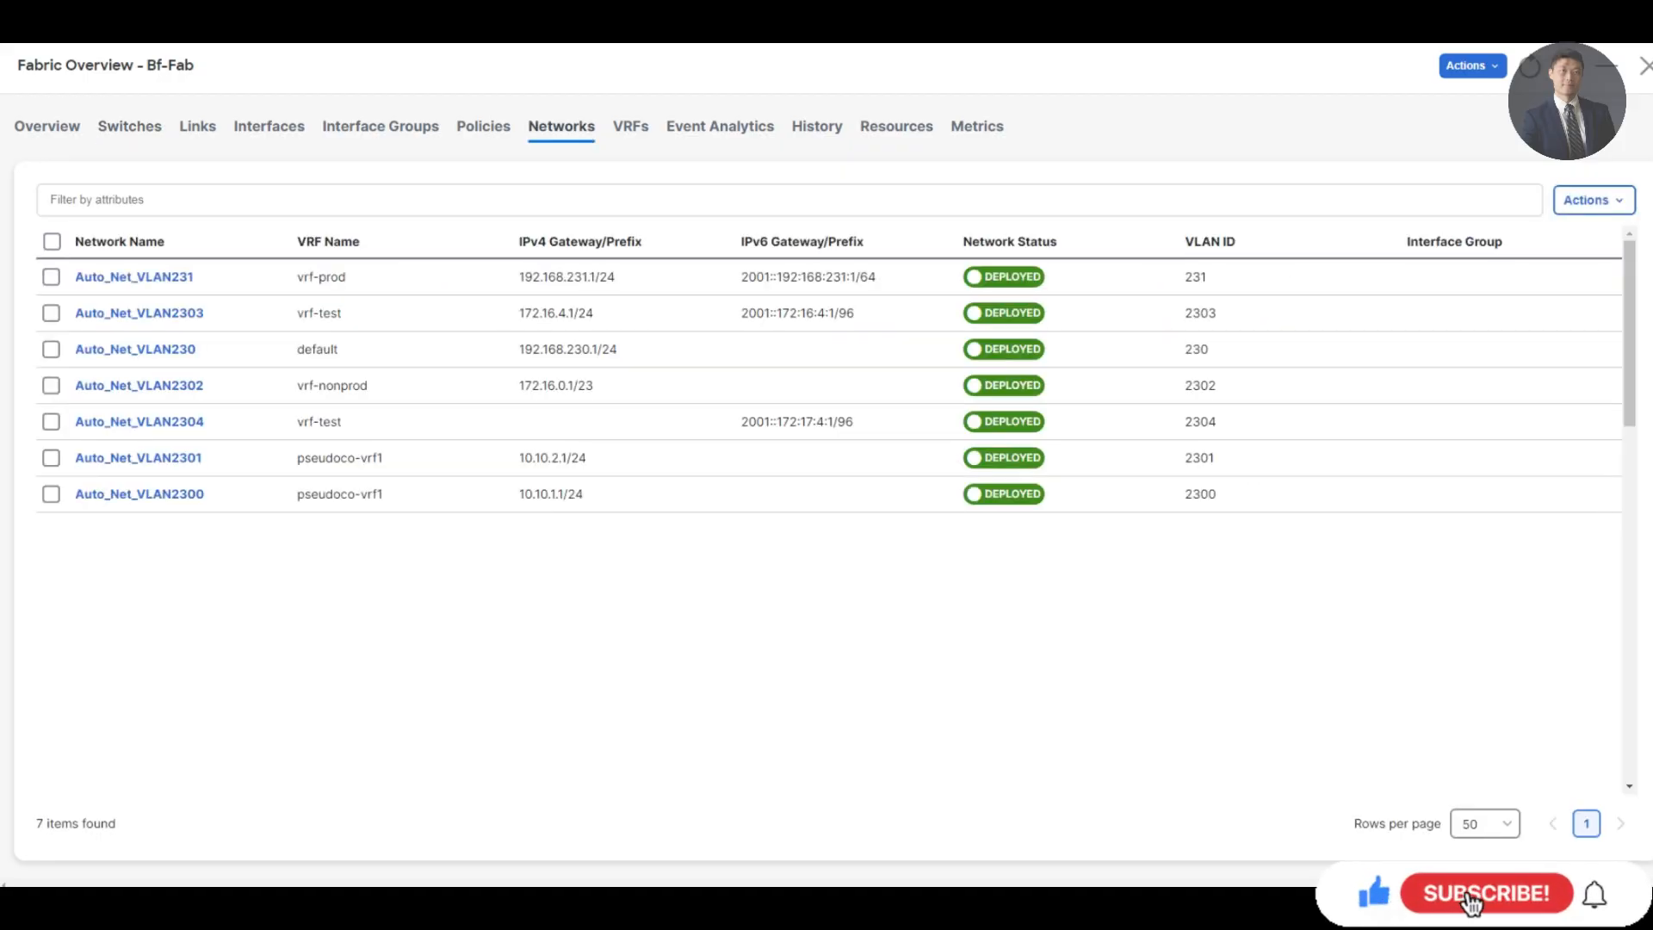
click(631, 126)
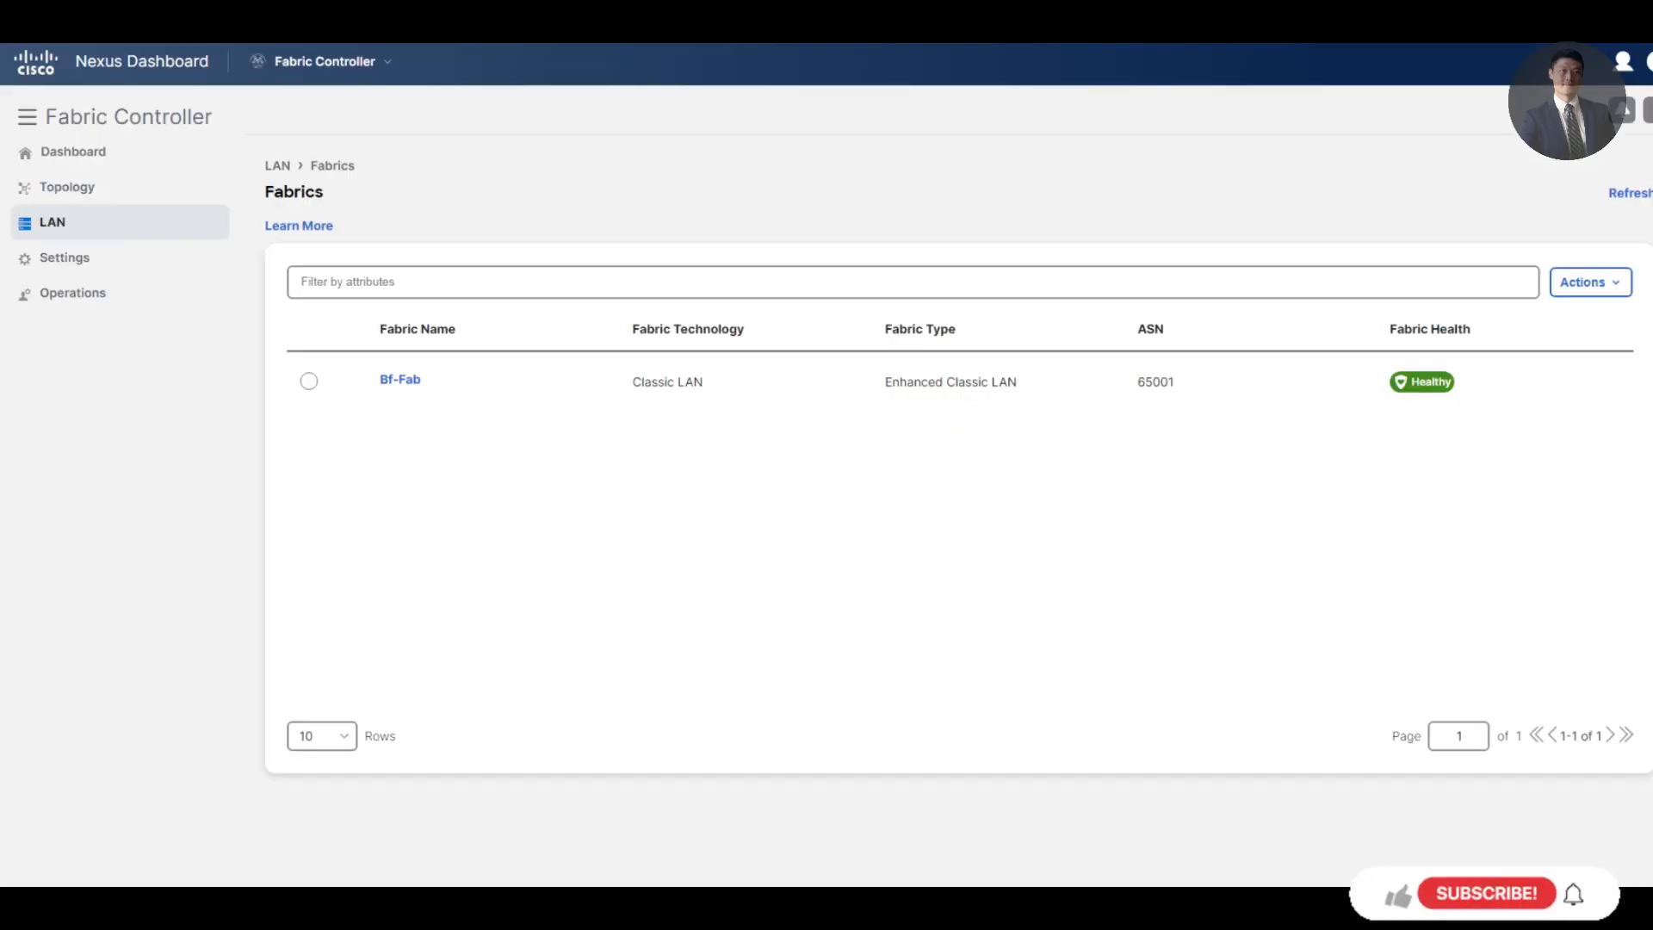
Open the Bf-Fab topology and color it by configuration sync status
click(67, 187)
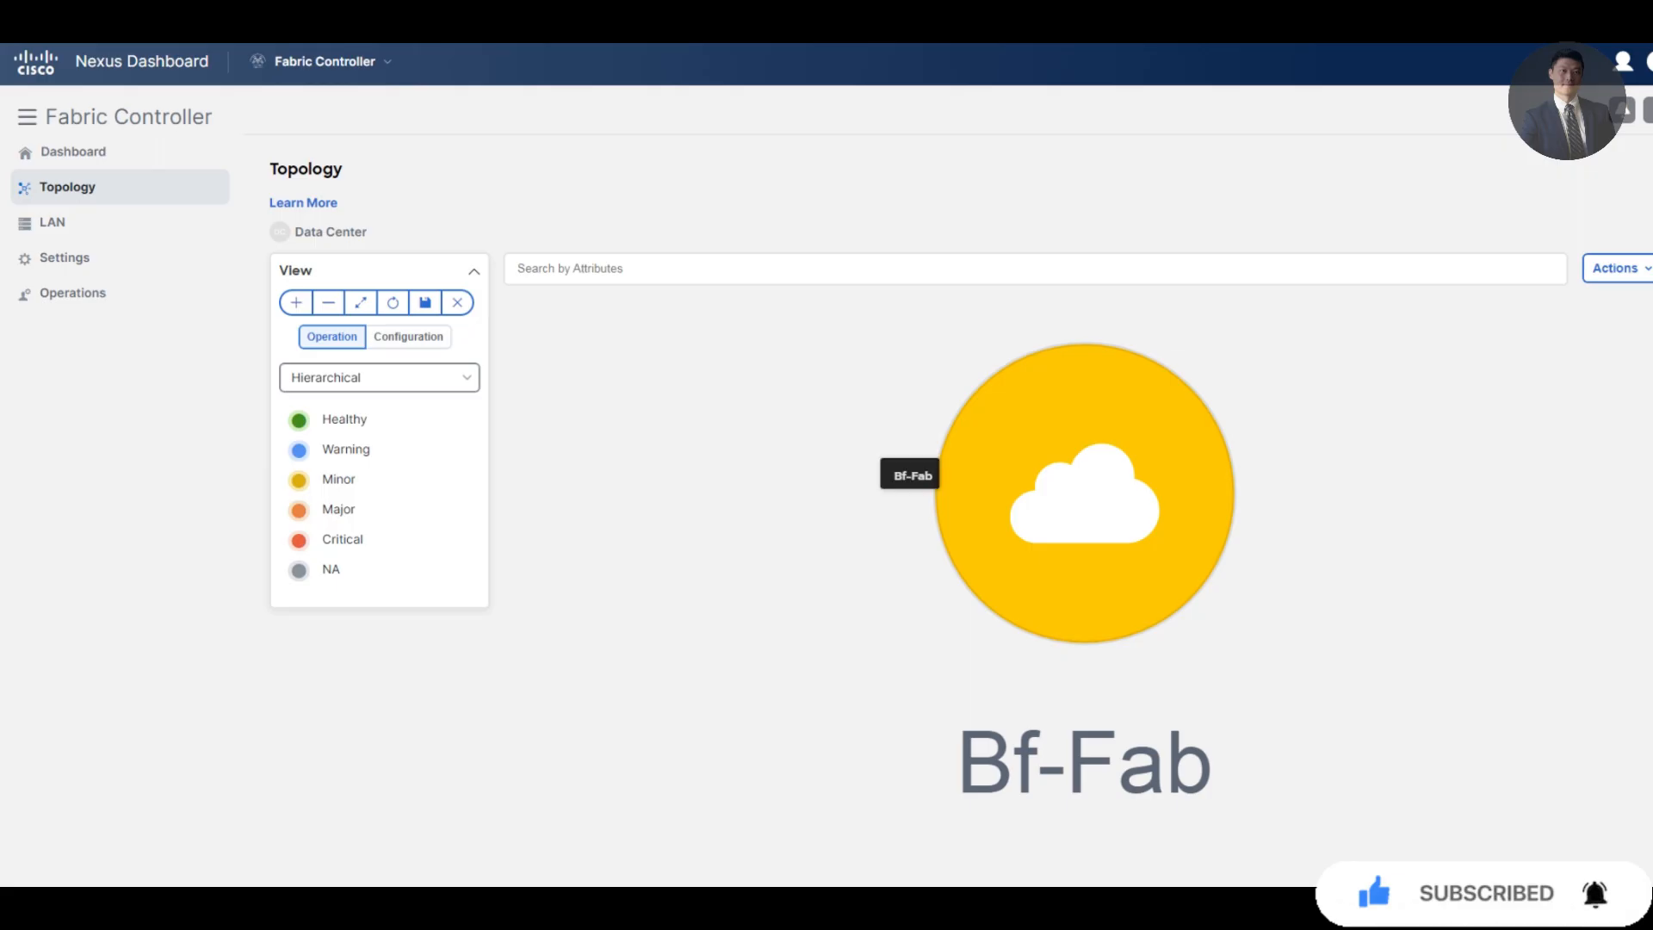
double_click(1098, 527)
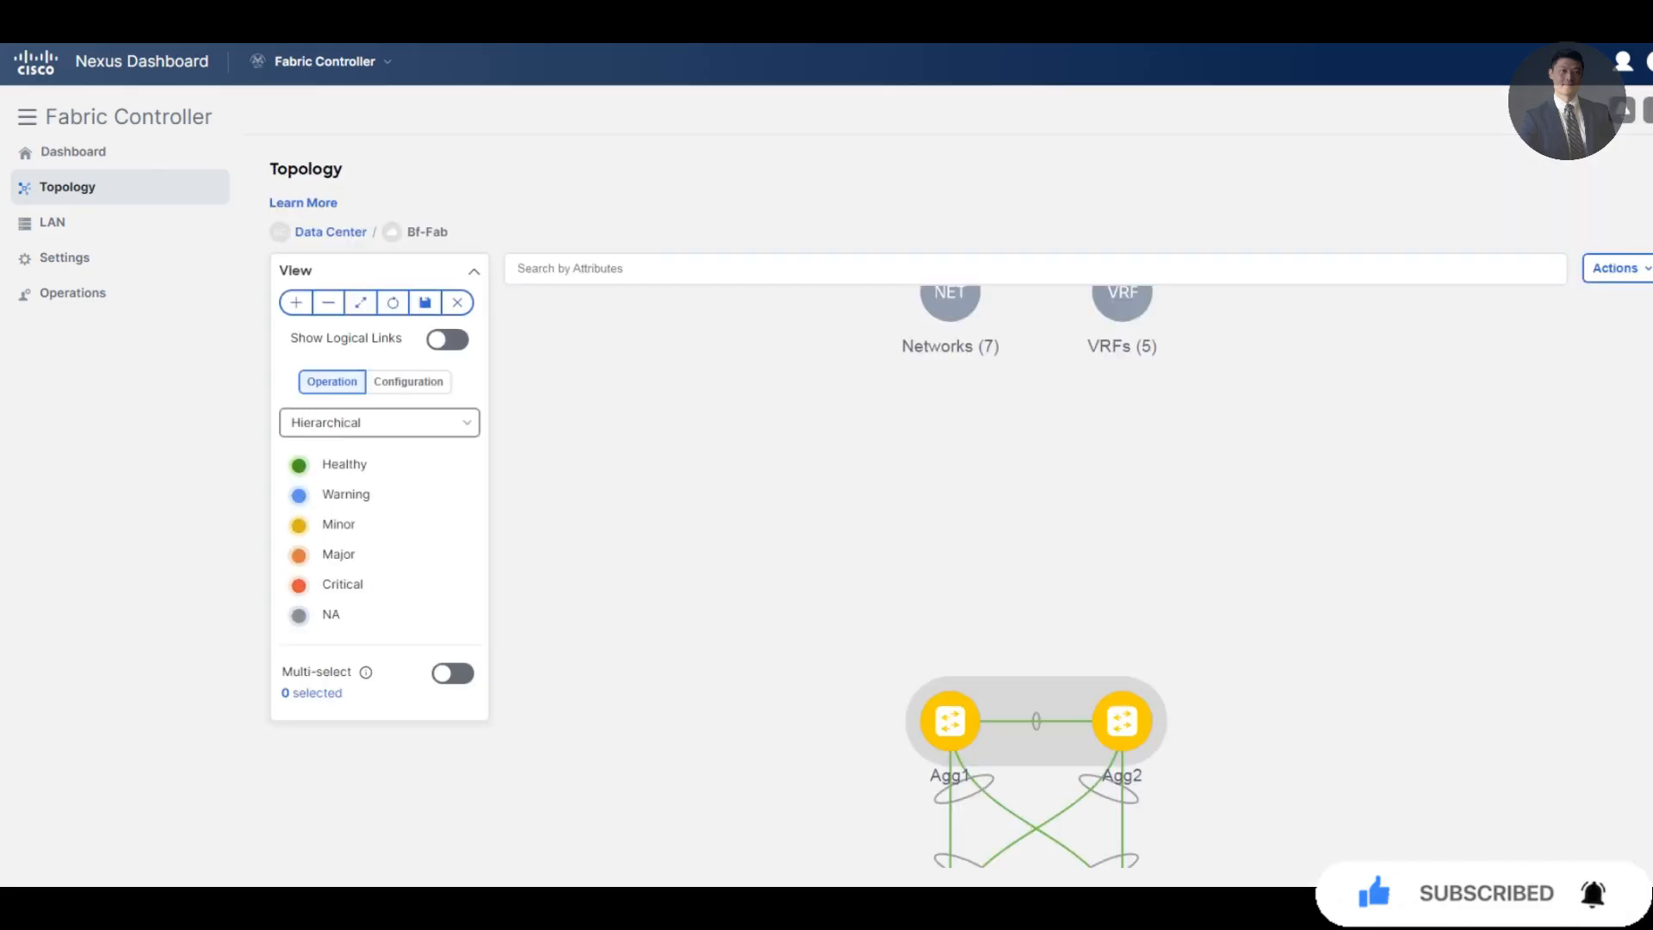
click(408, 381)
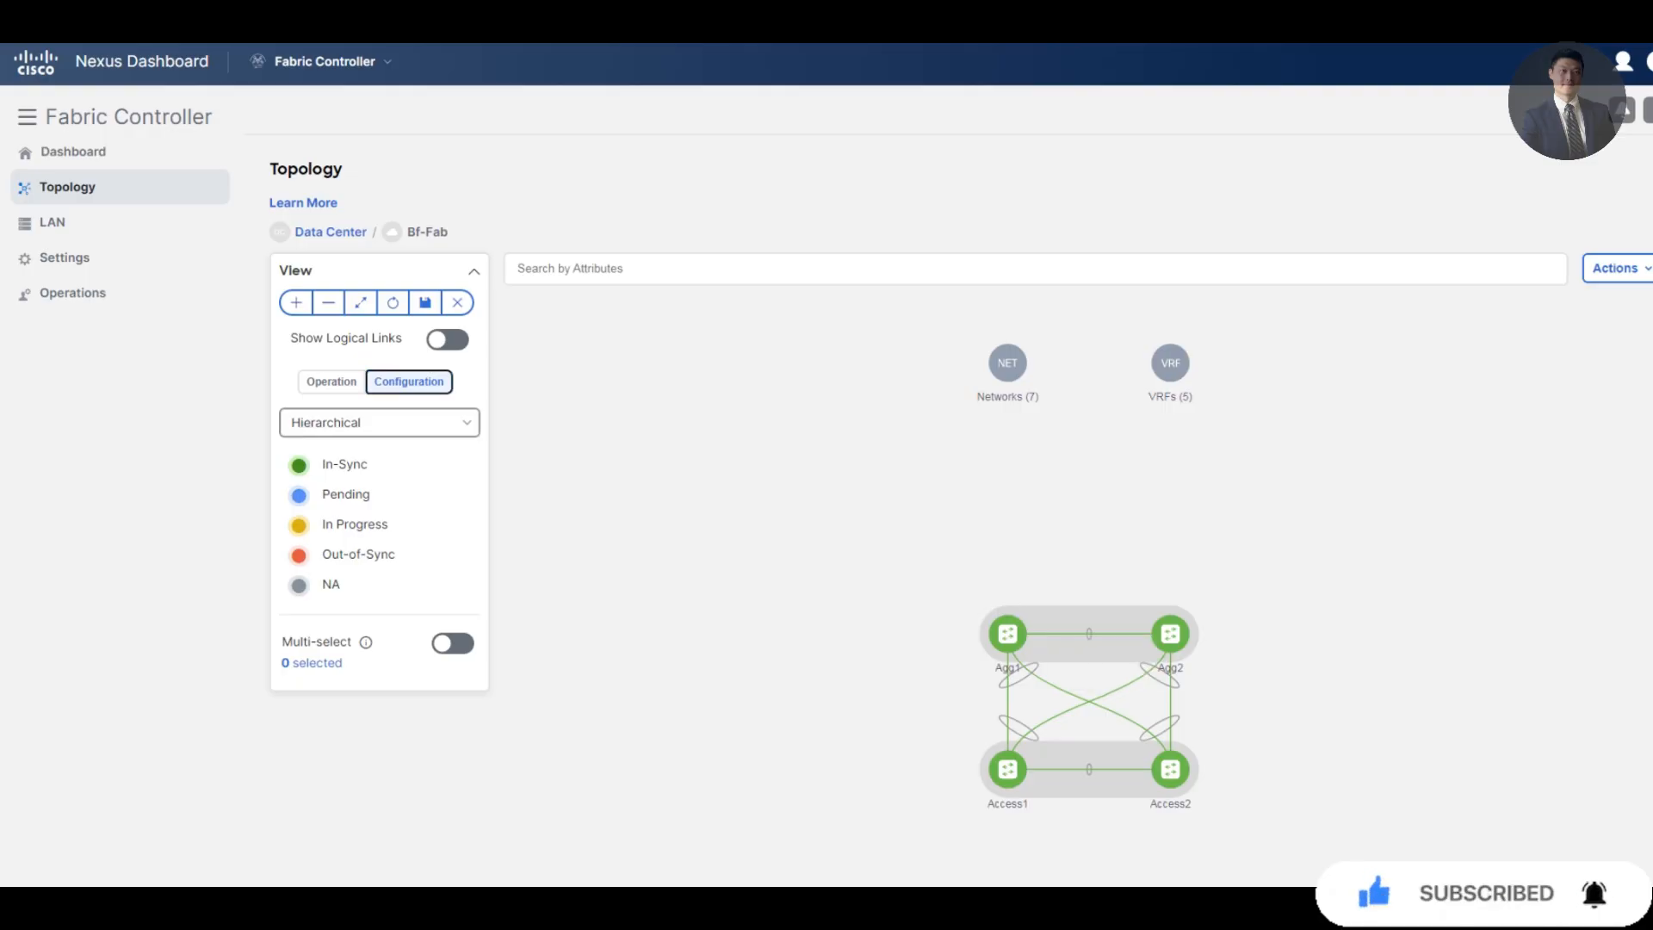
mouse_move(1007, 634)
From the Server1 session in MTPuTTY, run ping 10.10.2.20
key(alt+Tab)
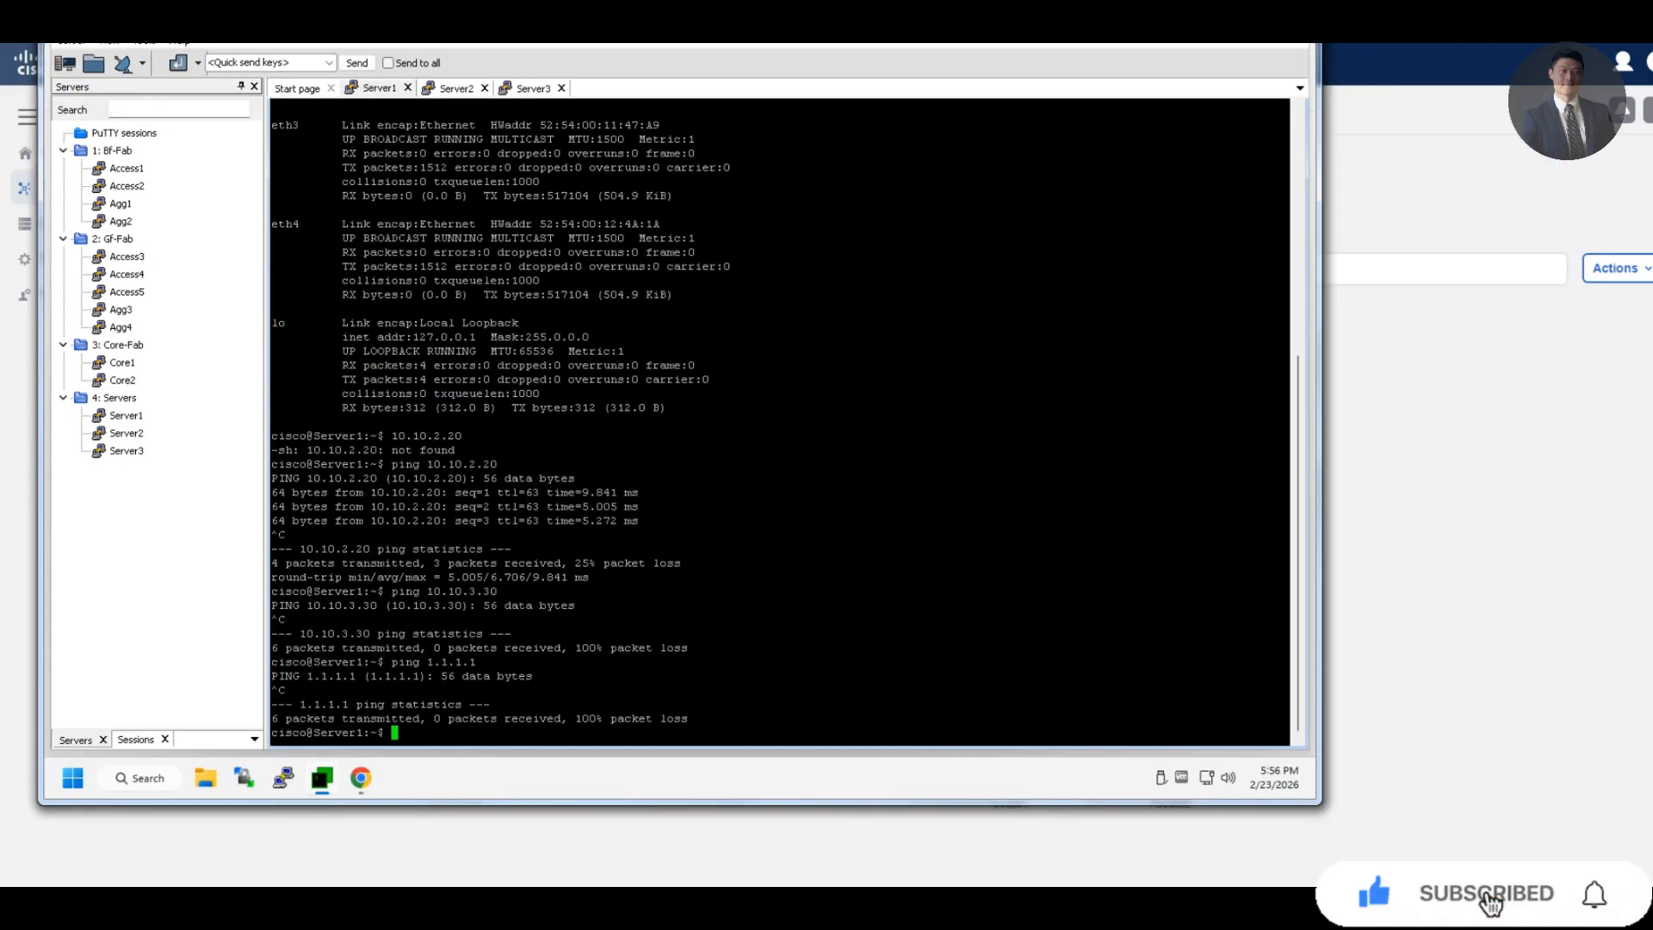
text(ping 10.10.)
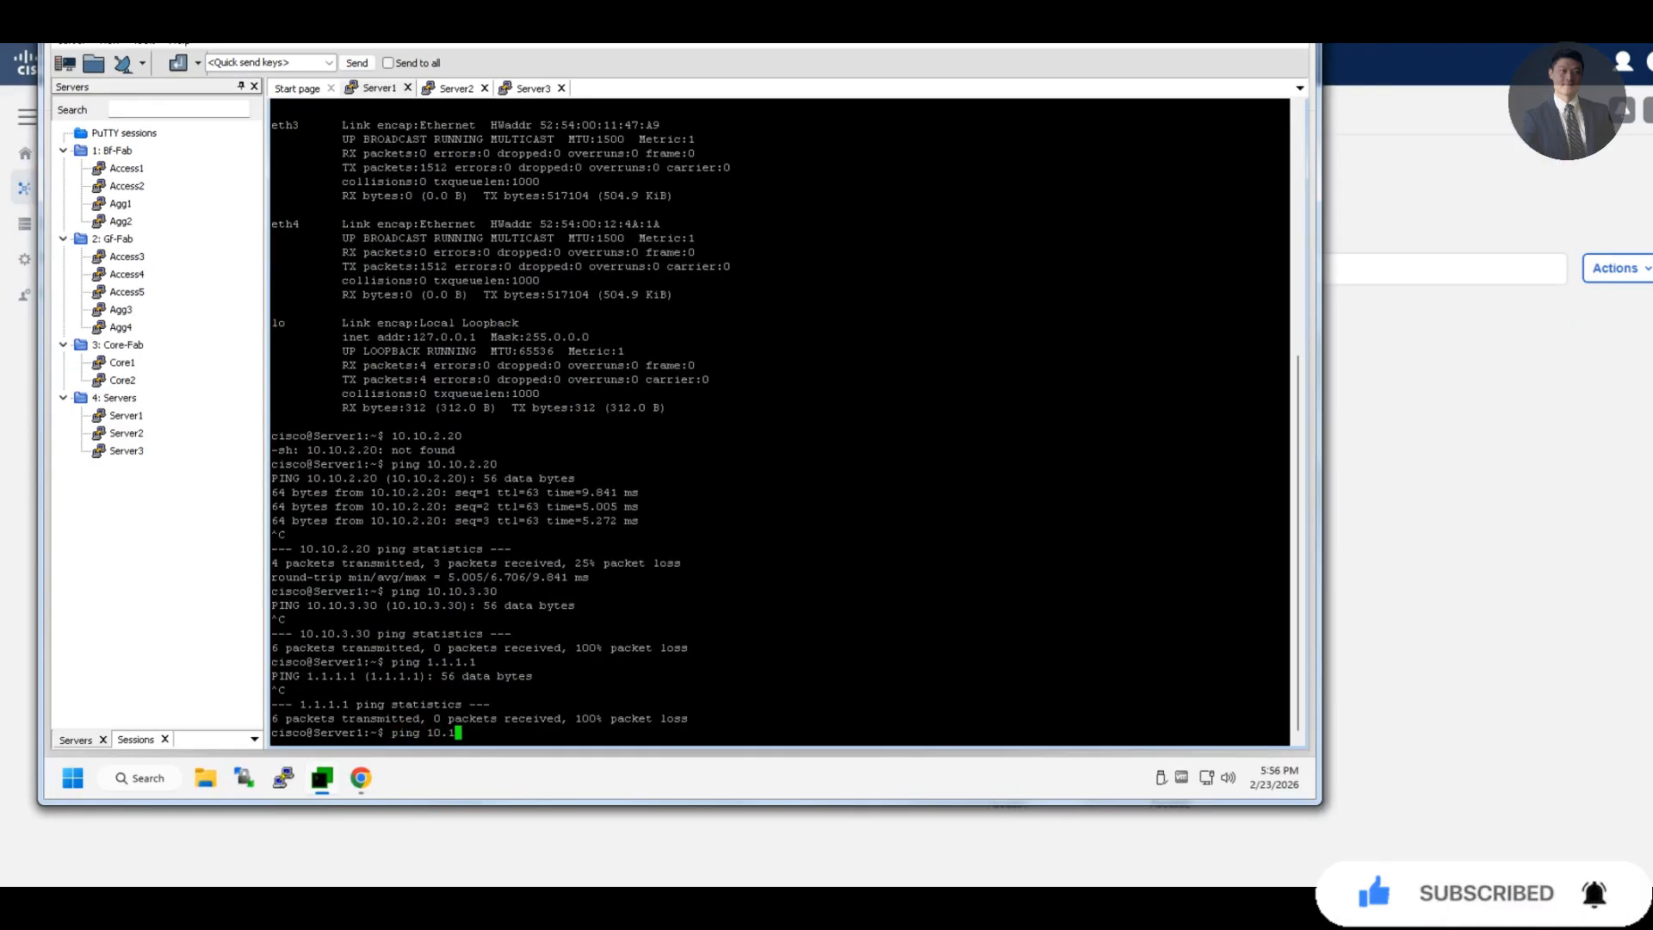
text(2.20)
key(Return)
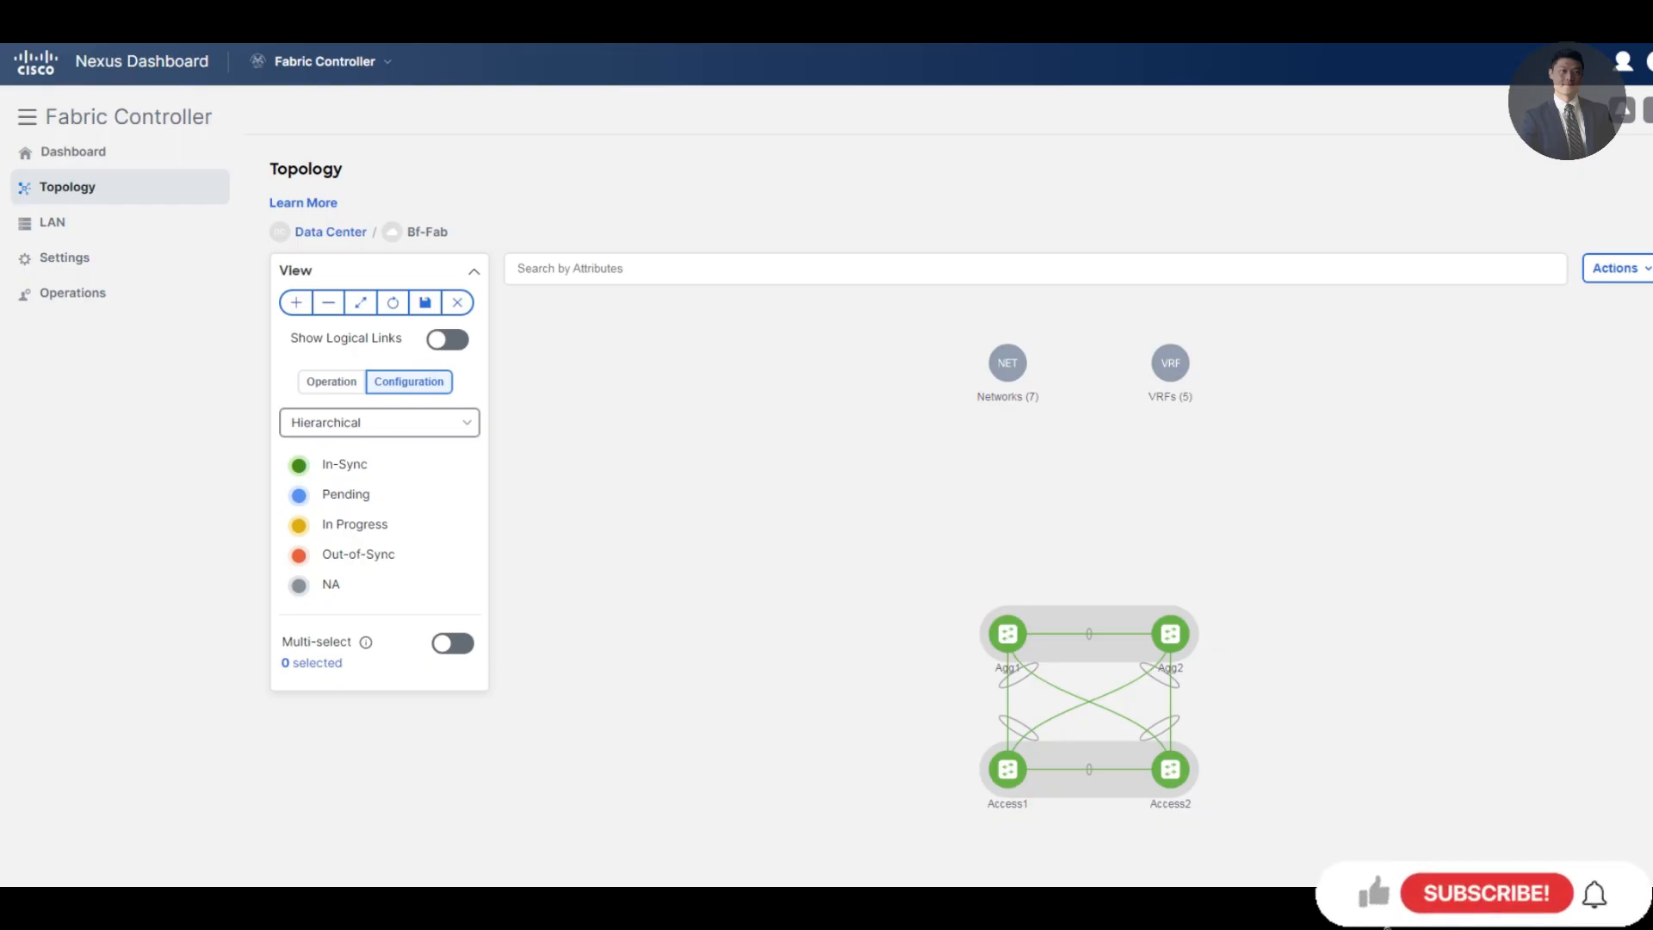
Go to the LAN Fabrics list and start creating a new fabric
mouse_move(51, 222)
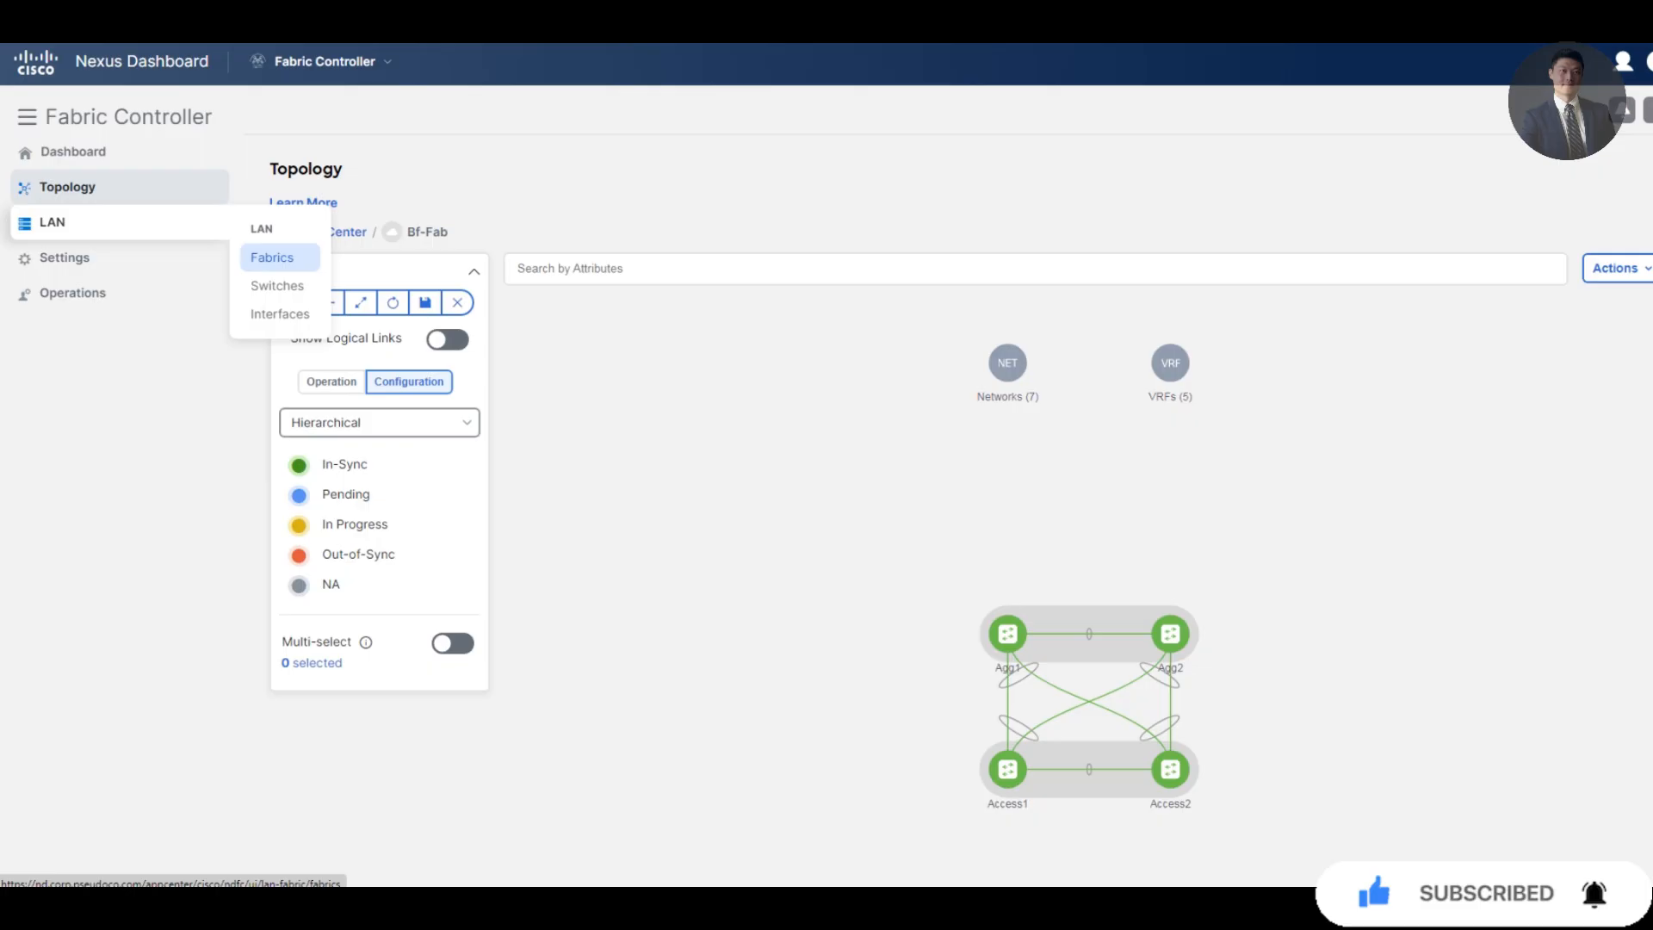
click(272, 258)
click(1590, 282)
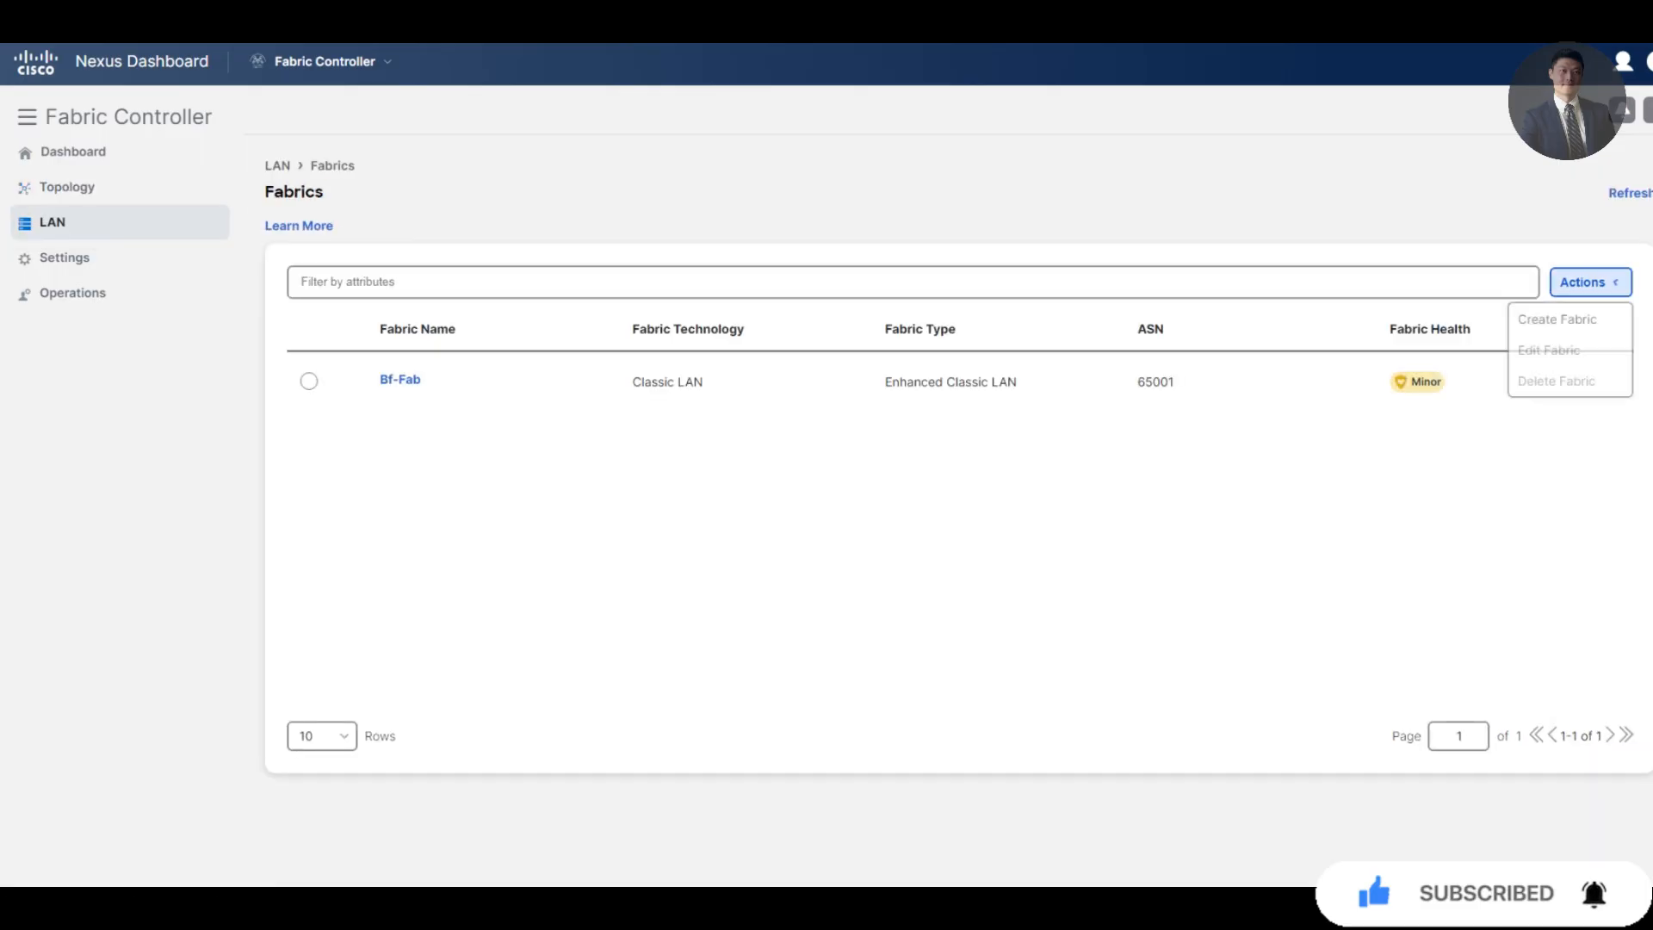
click(1558, 318)
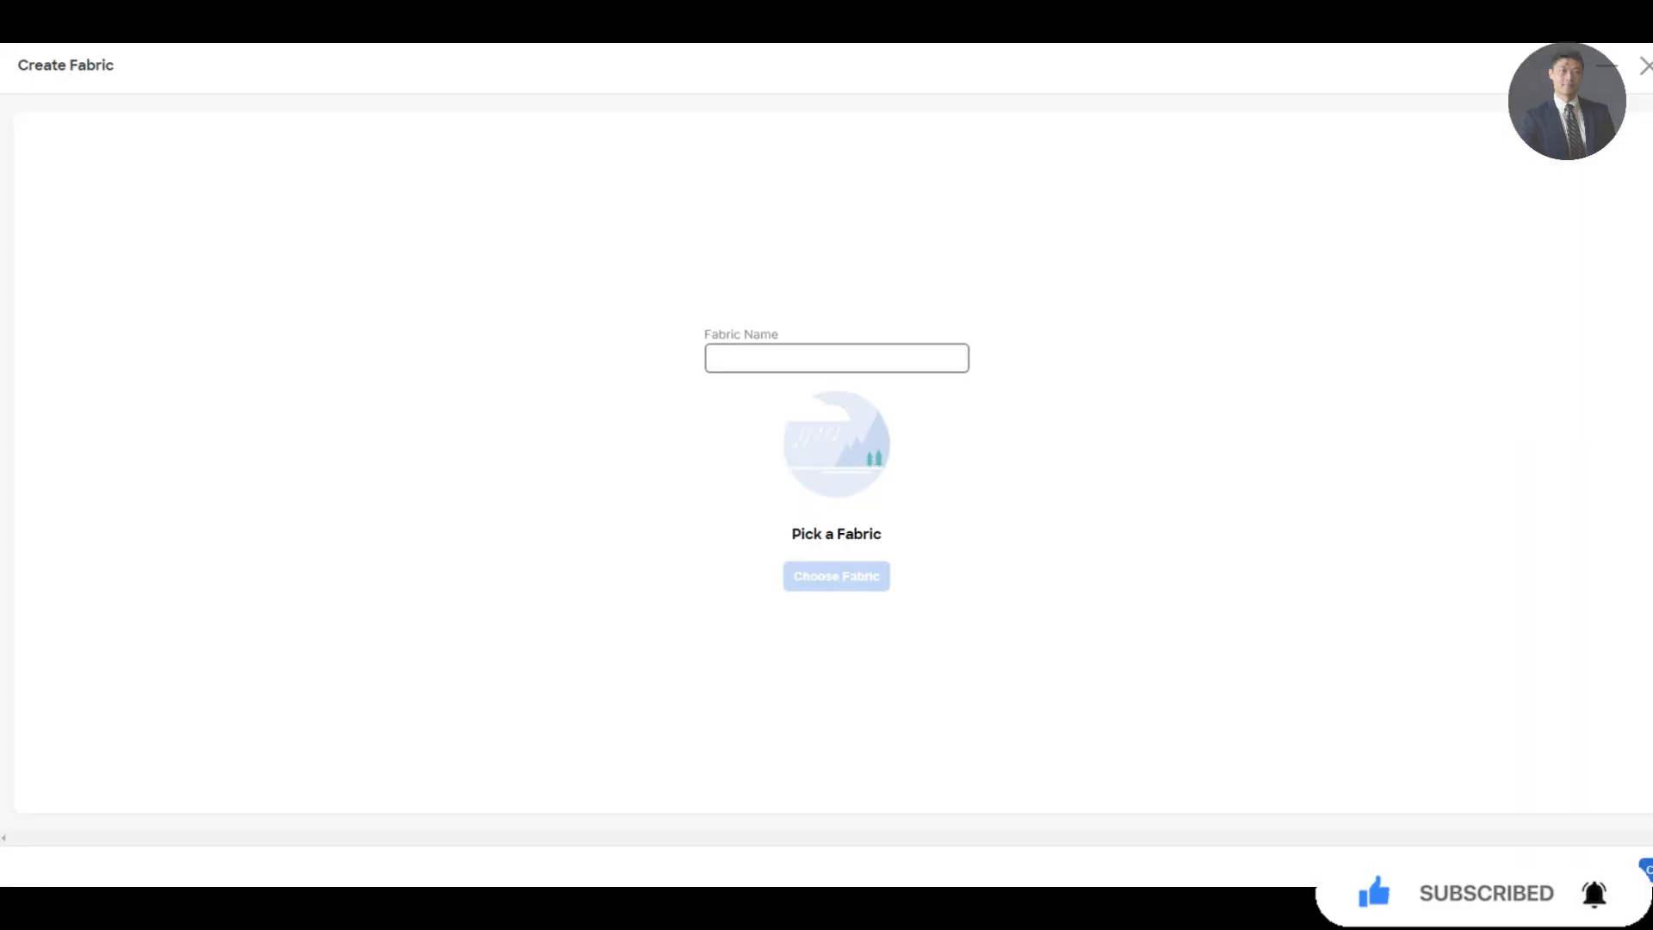
Name it Gf-Fab, choose Enhanced Classic LAN, and enter BGP ASN 65002
click(836, 358)
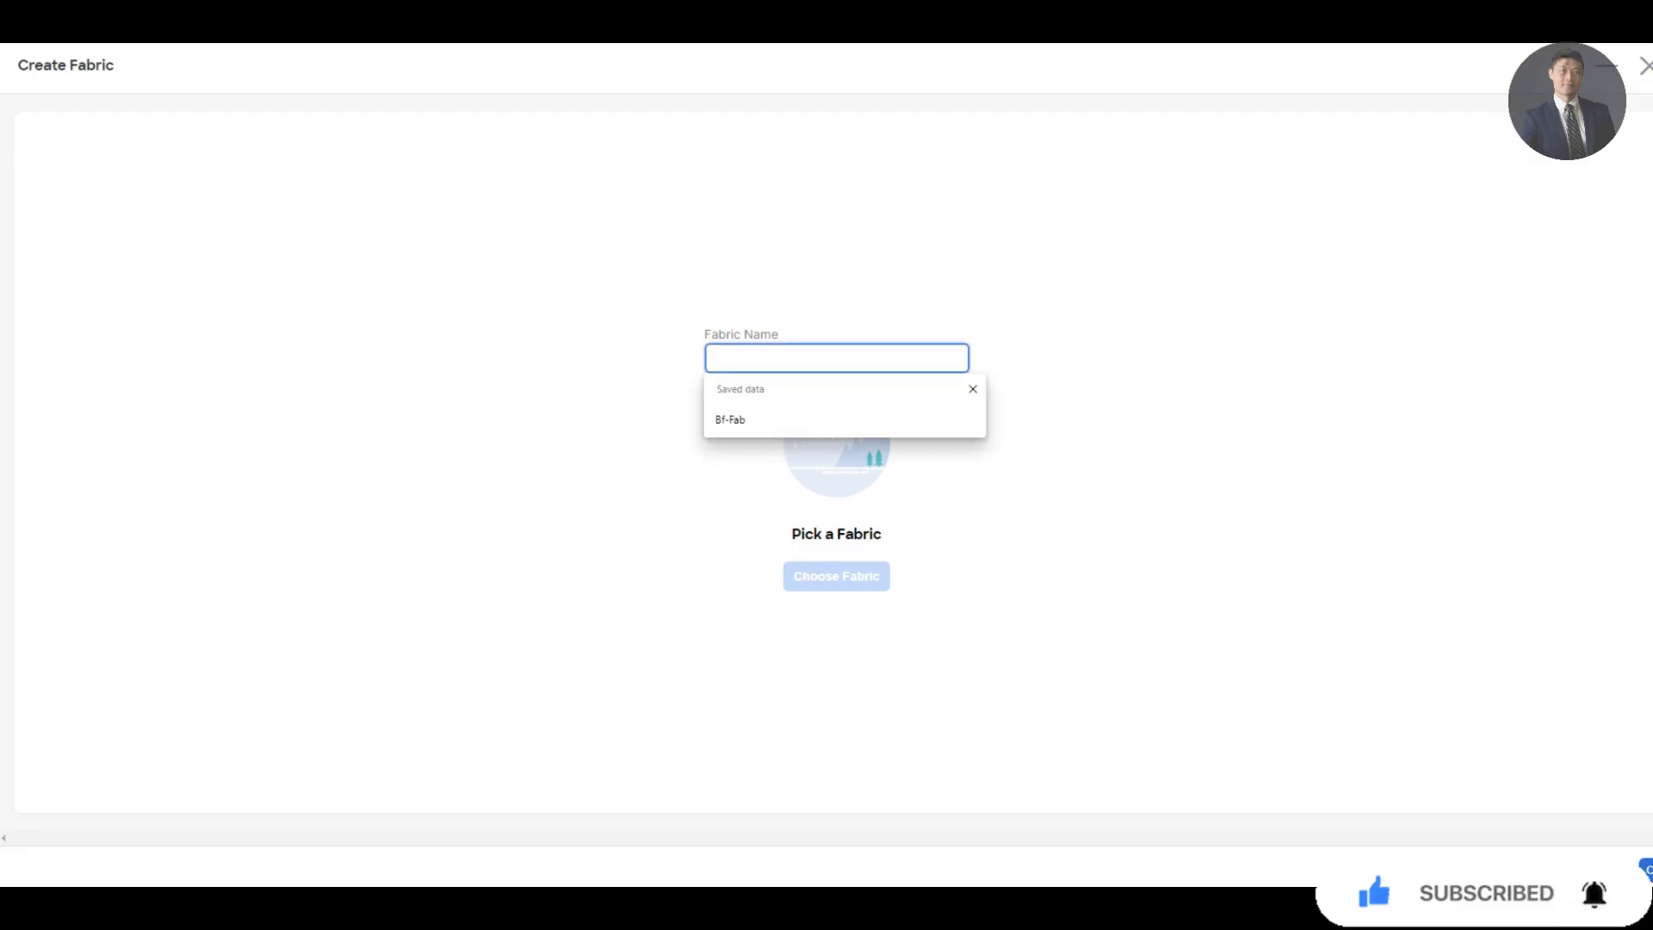
text(Gf-F)
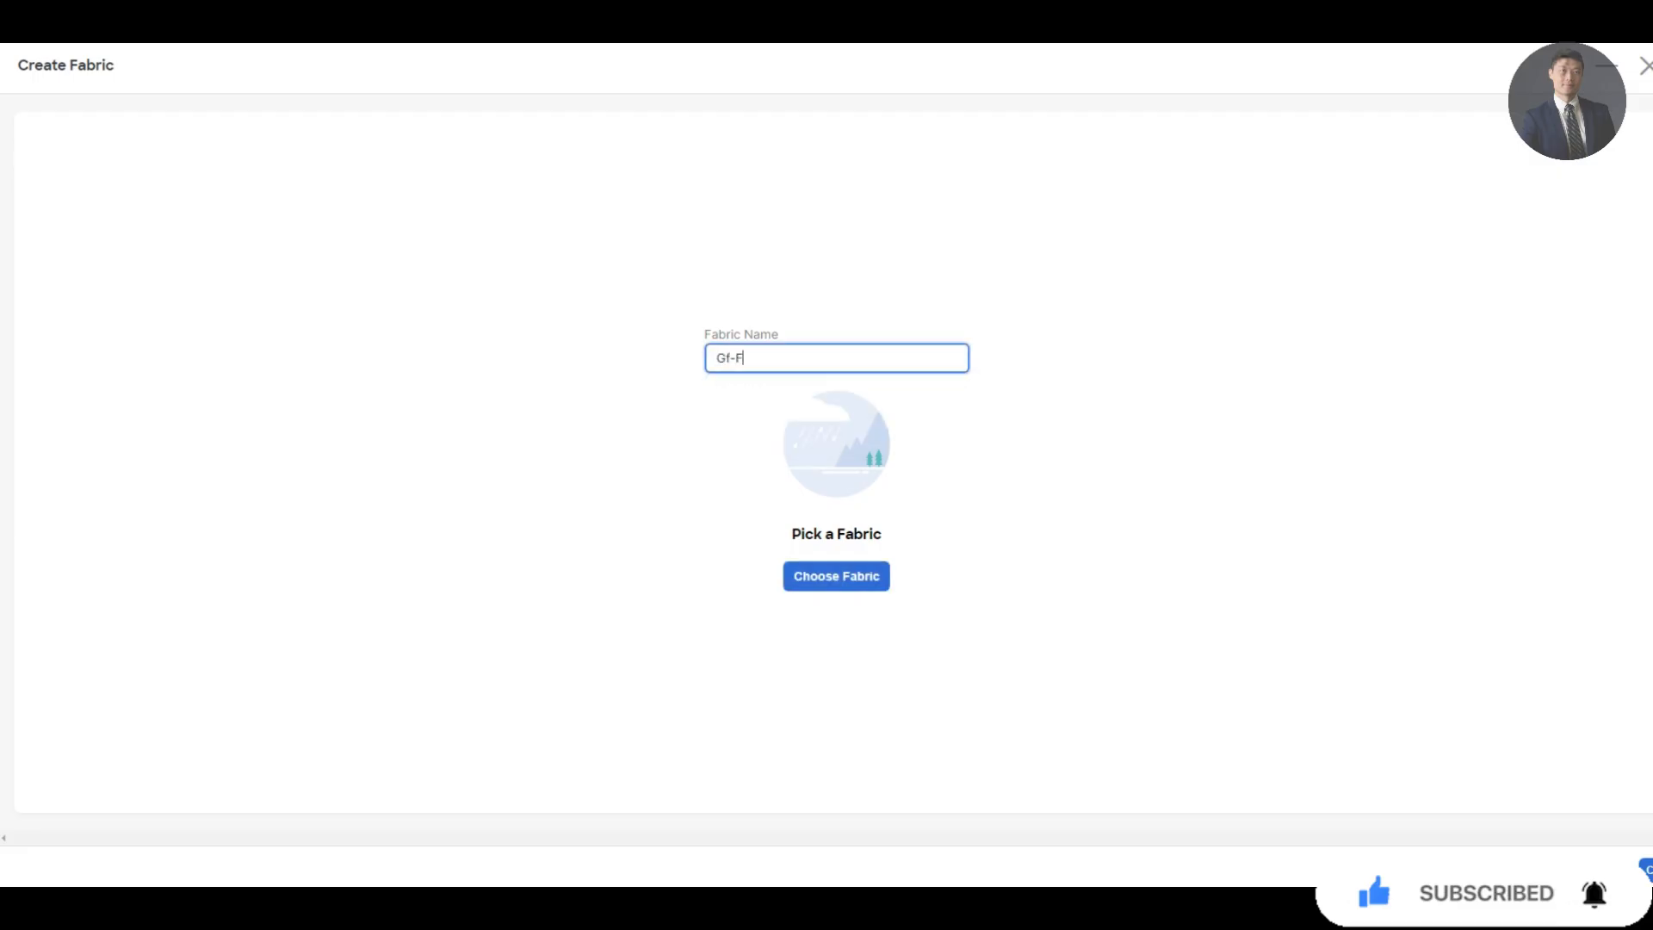
text(ab)
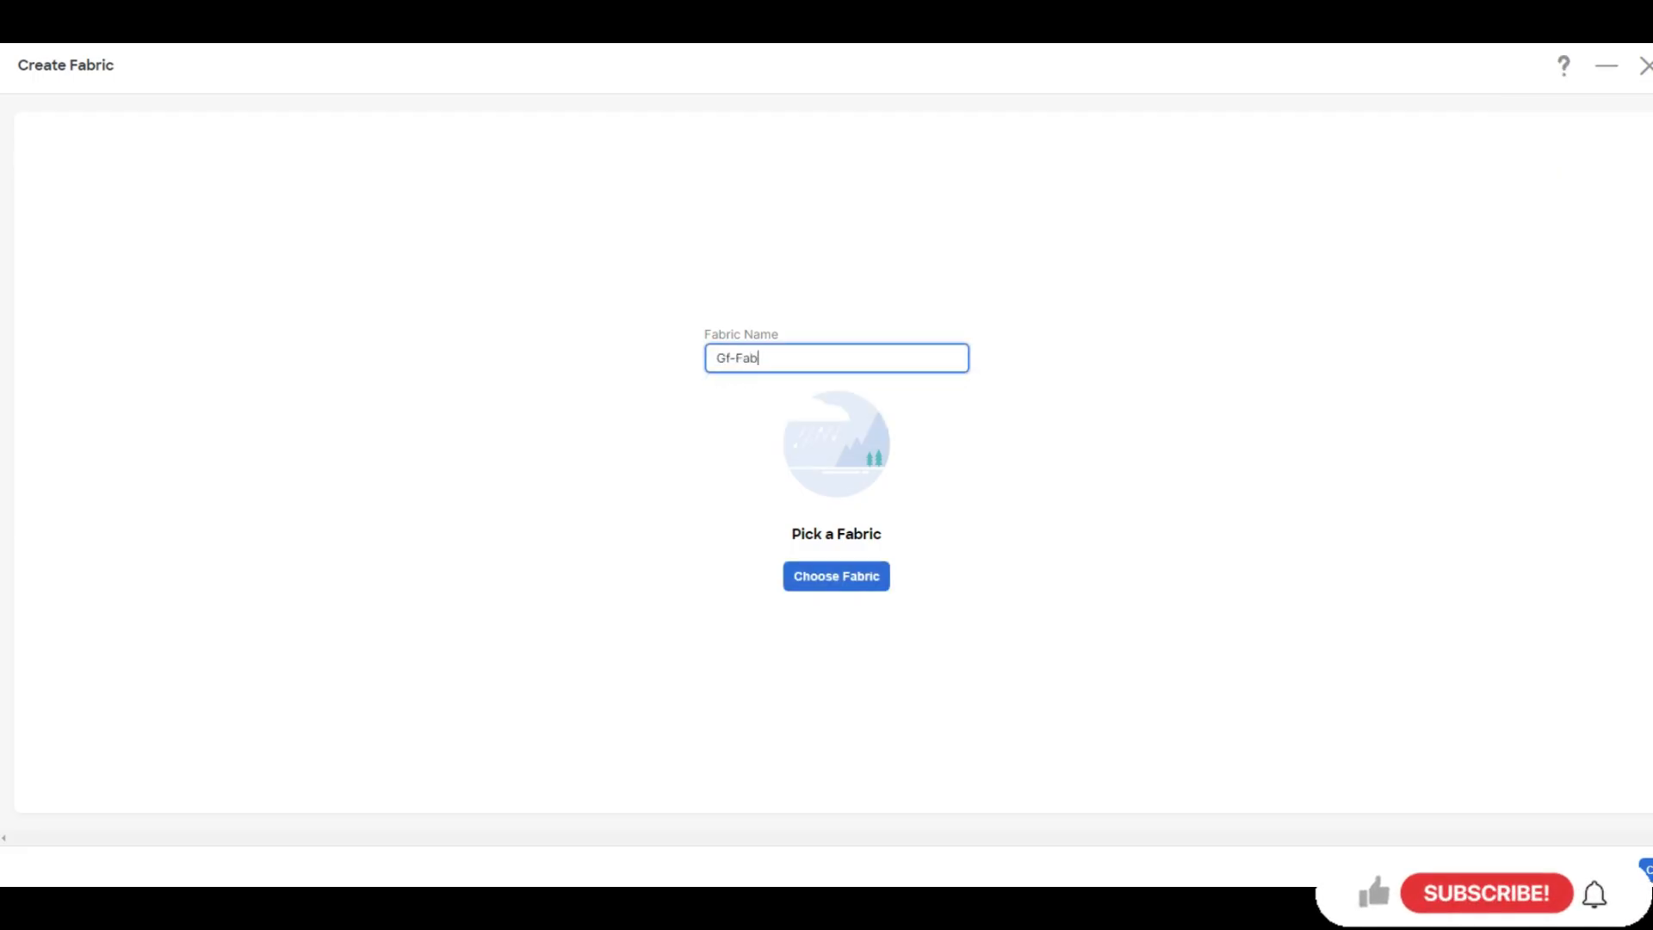
click(836, 576)
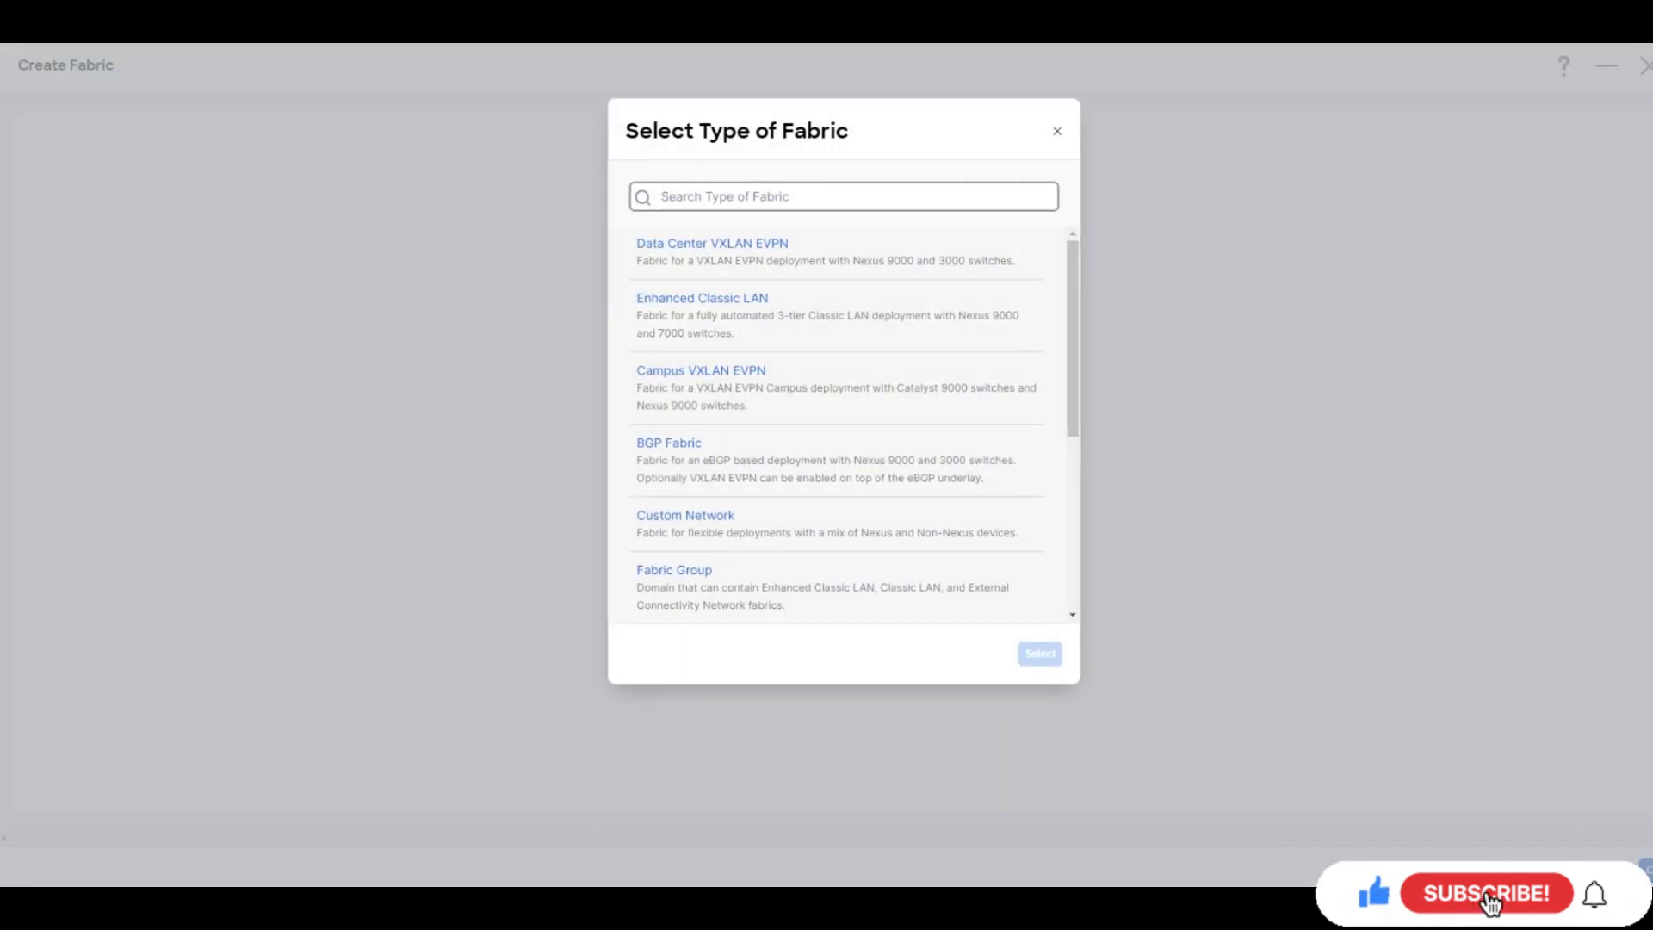
click(835, 315)
click(1028, 657)
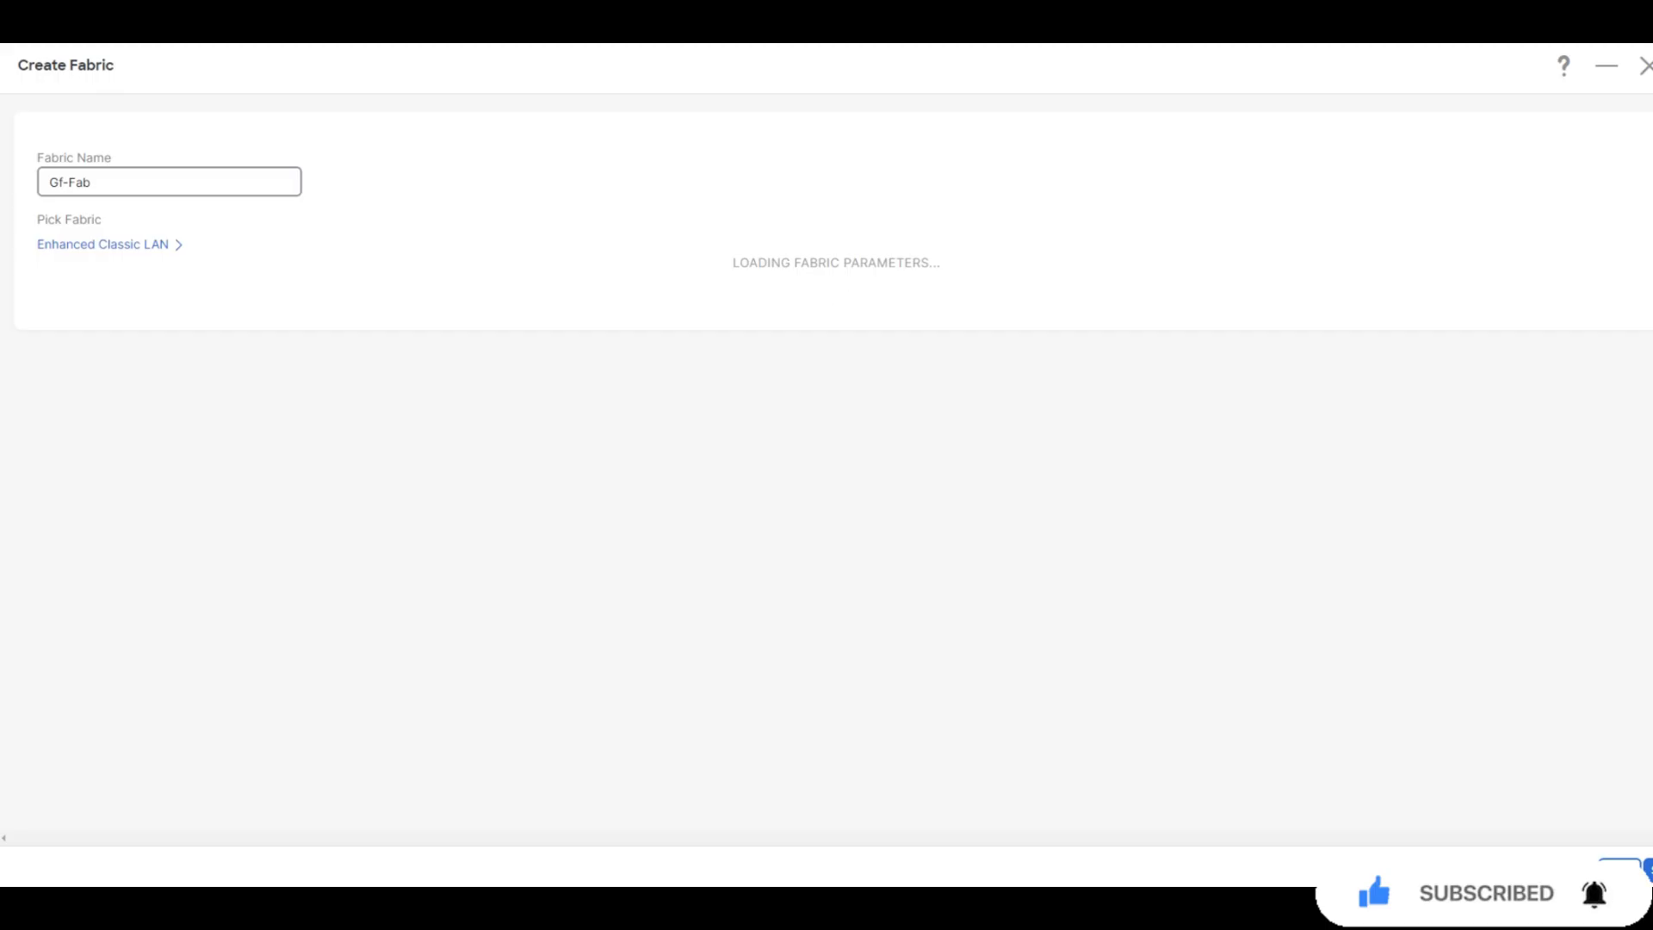
click(228, 483)
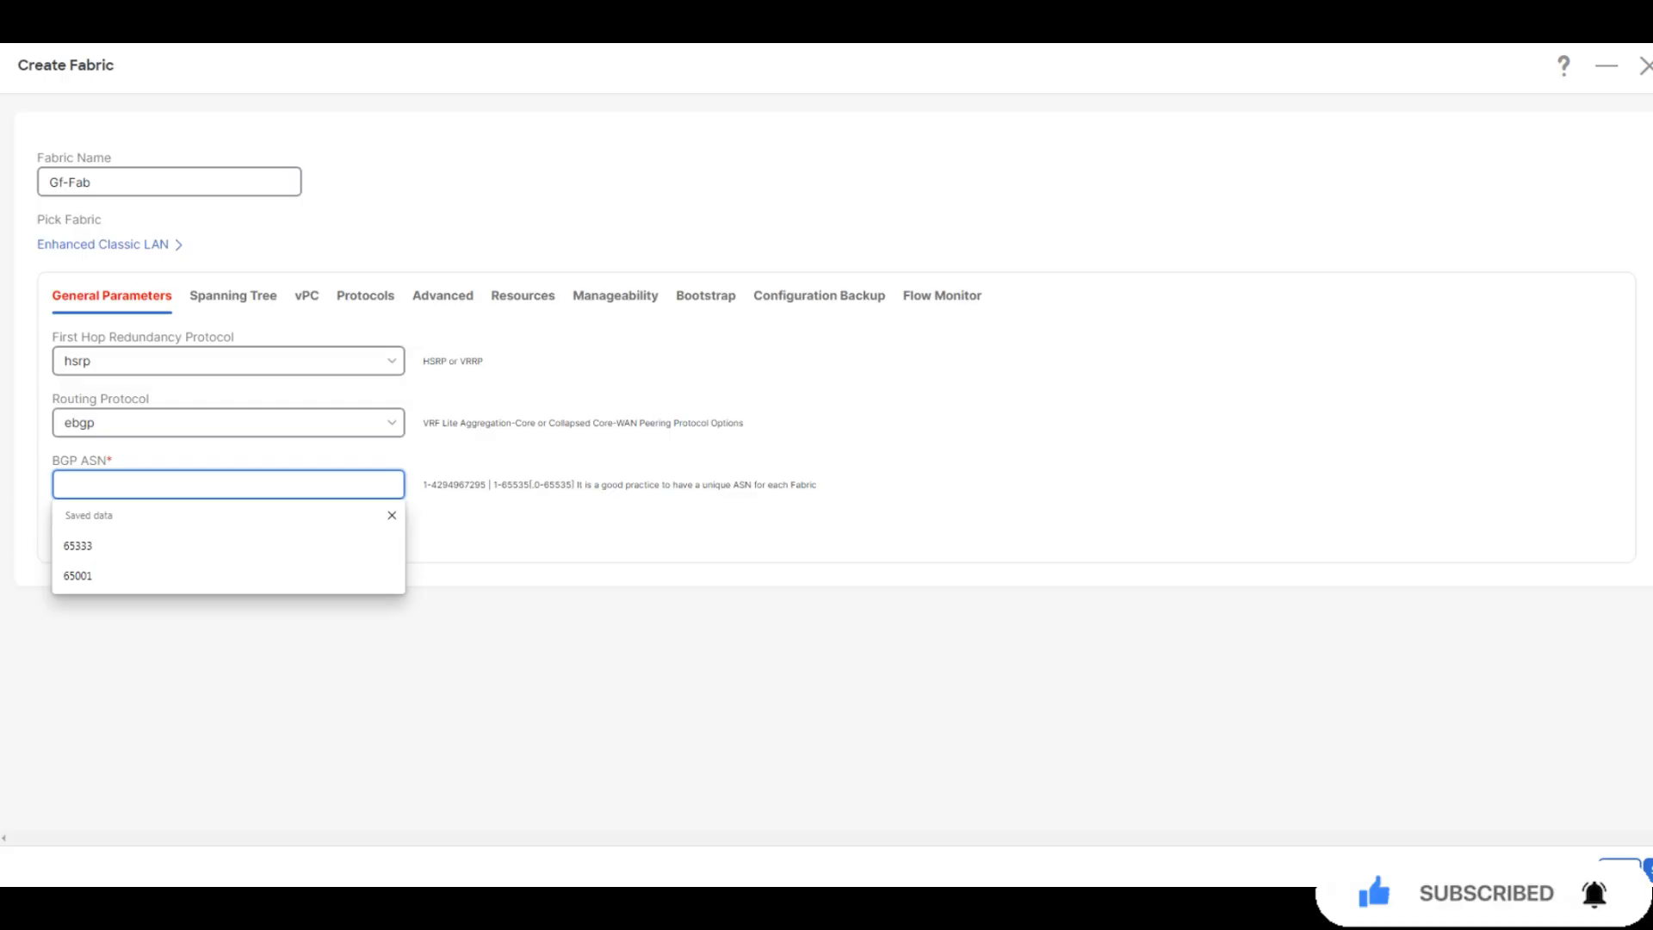
text(65002)
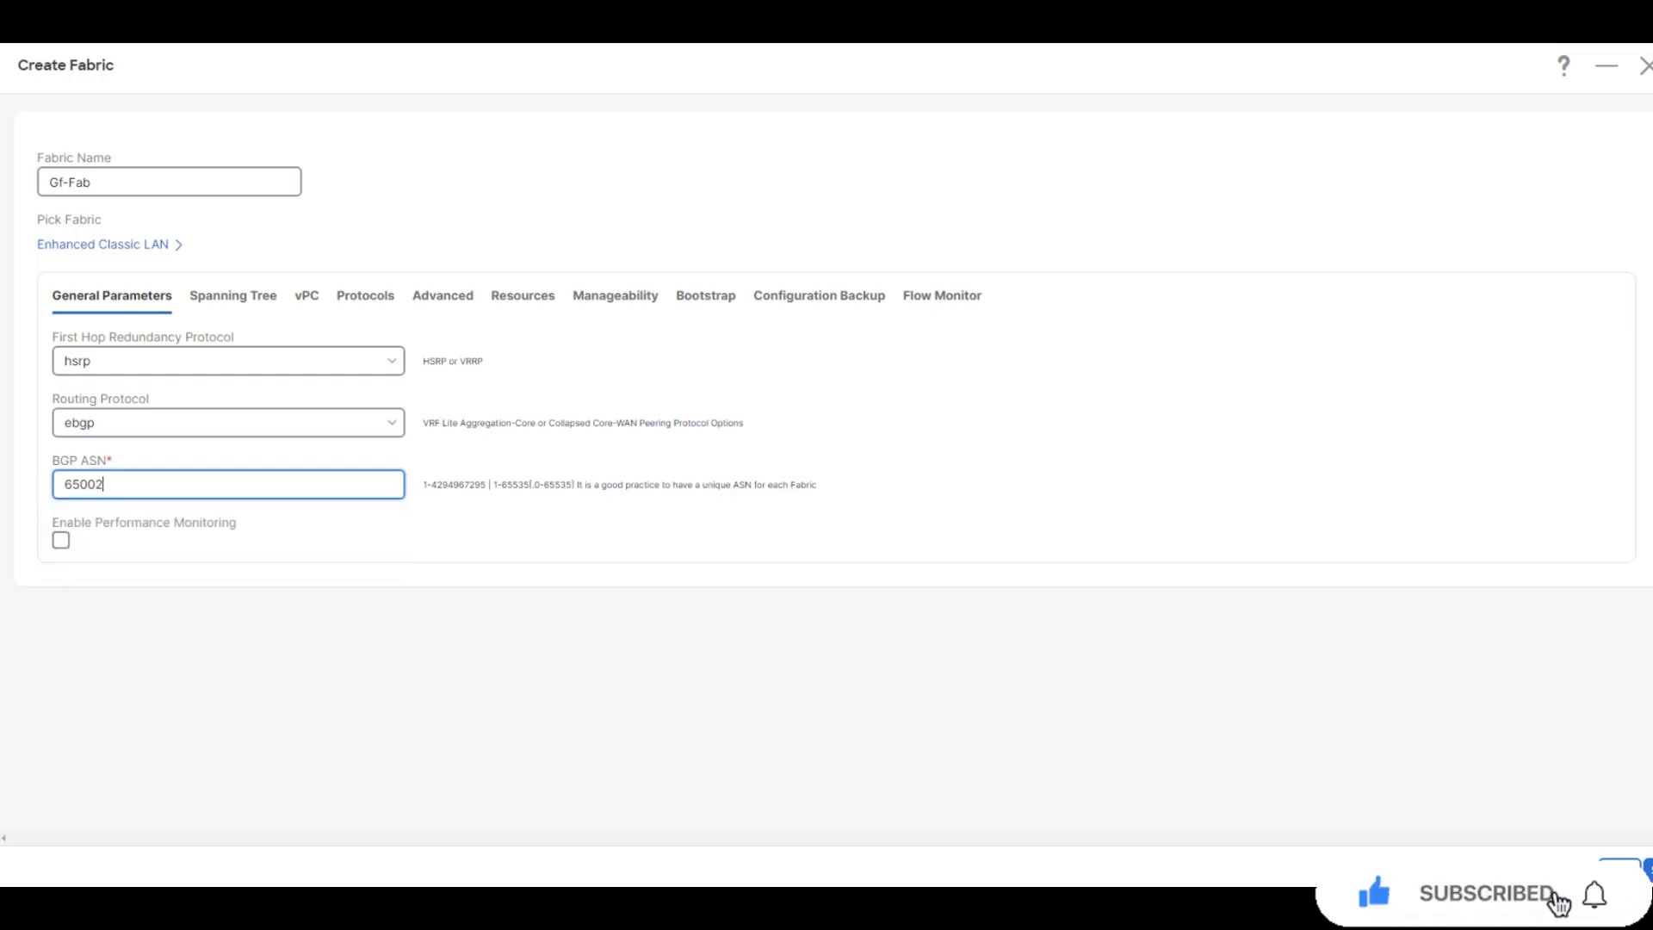
key(Tab)
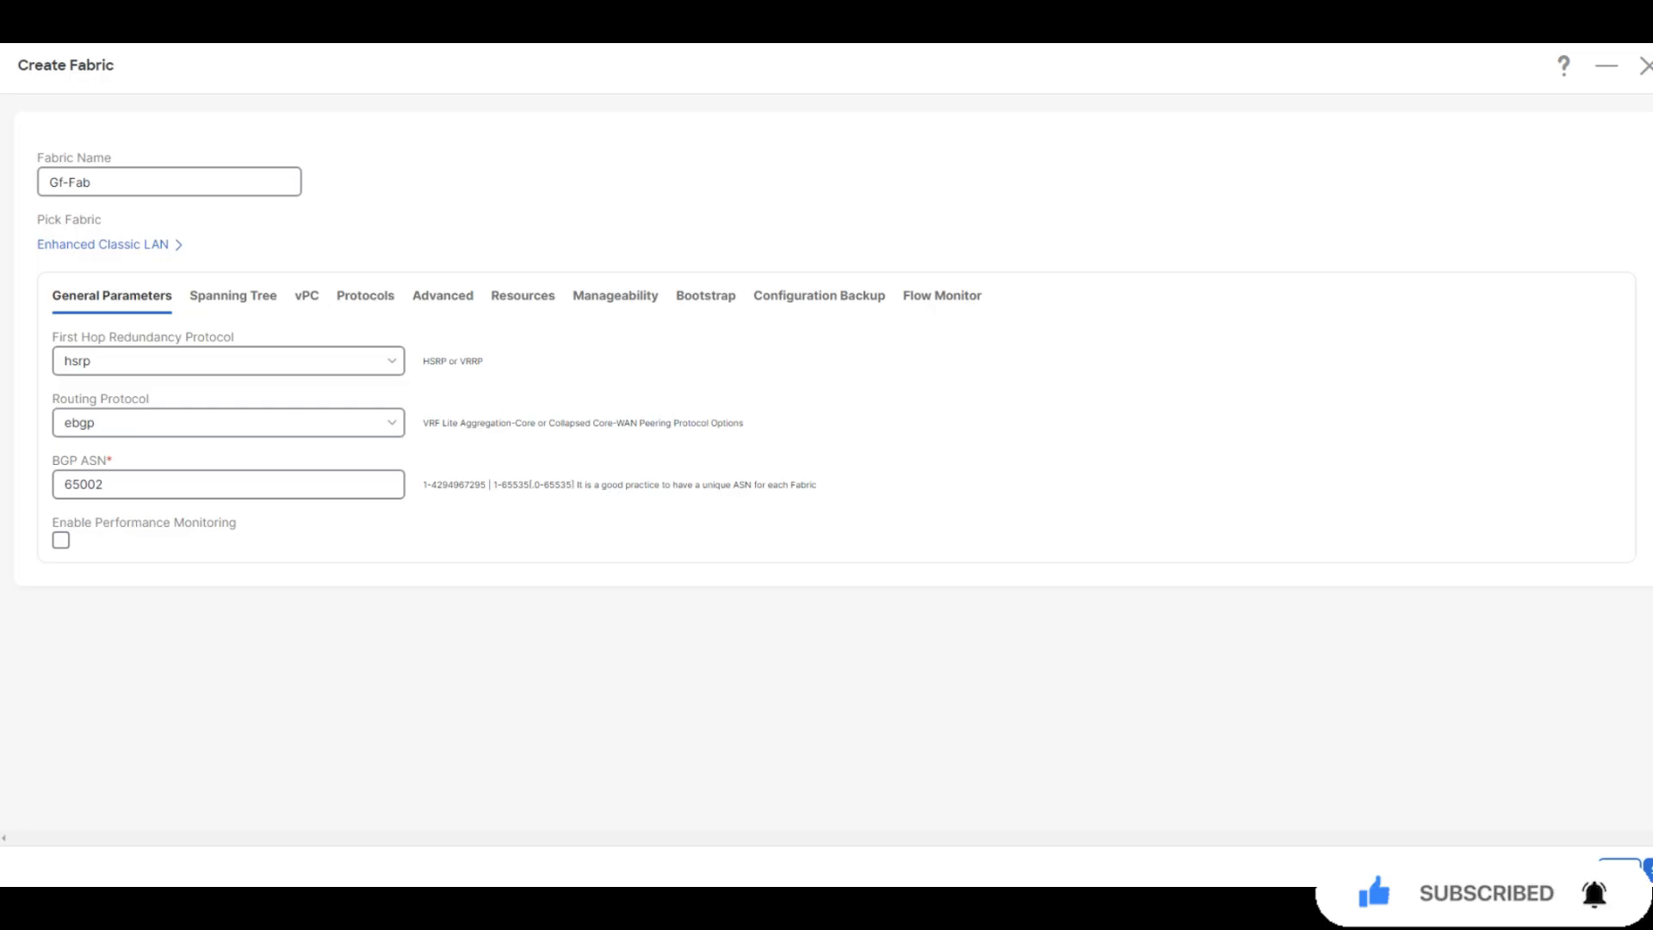
Set Gf-Fab's Greenfield Cleanup Option to Enable in the Advanced settings
click(442, 296)
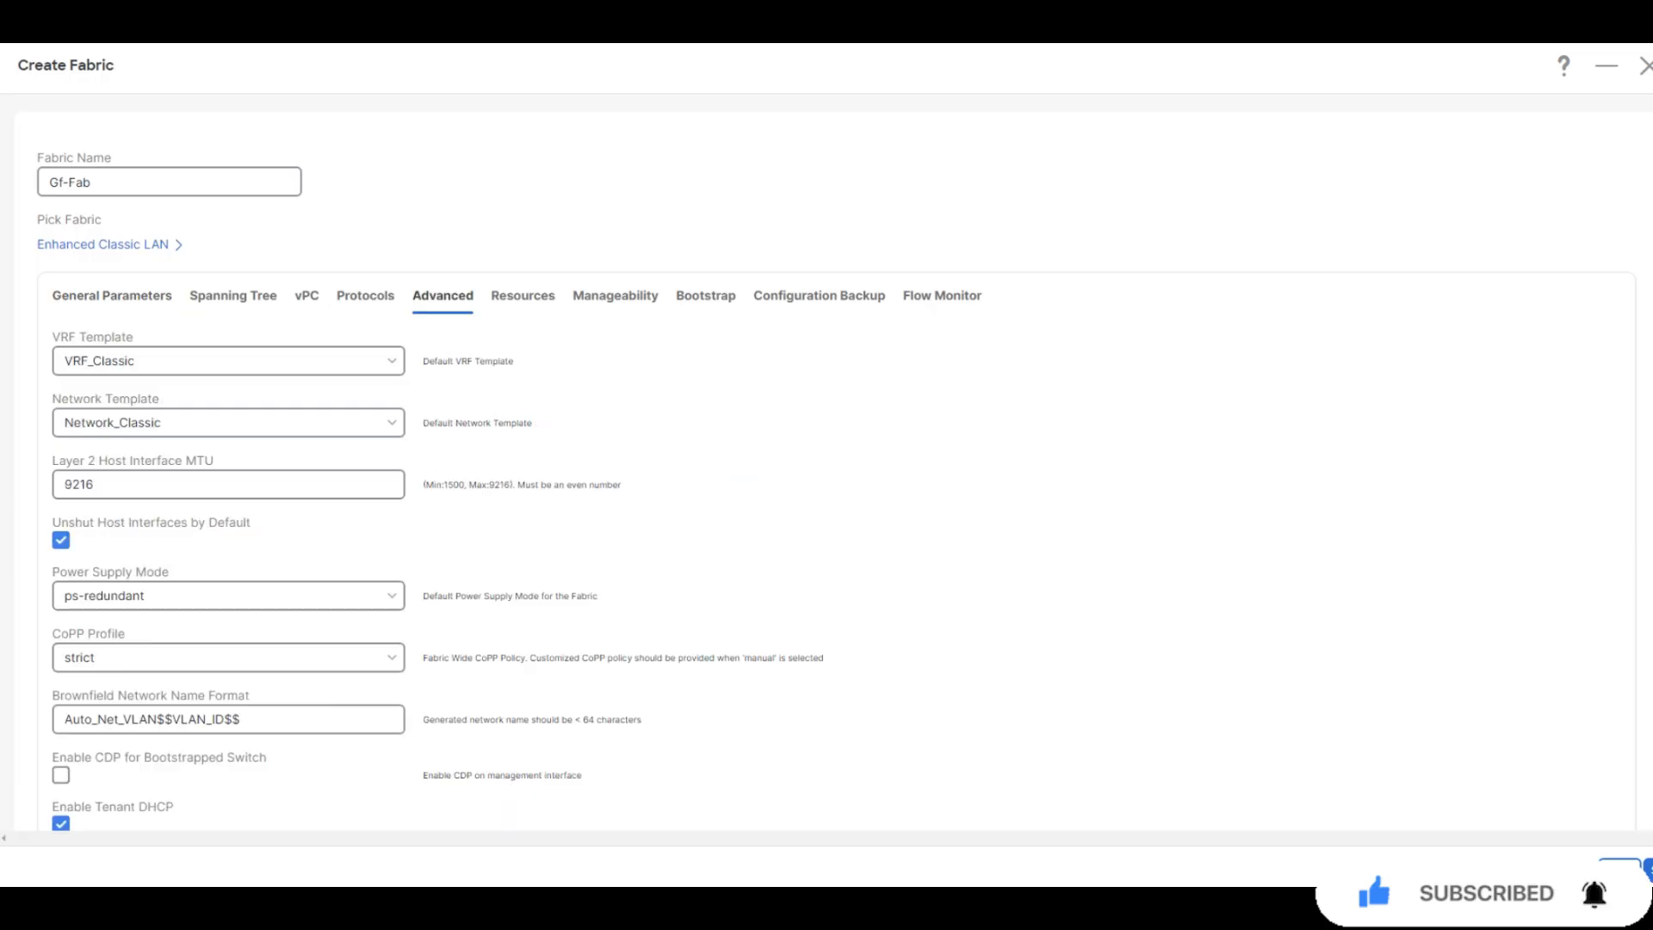
scroll(826, 465, down, 8)
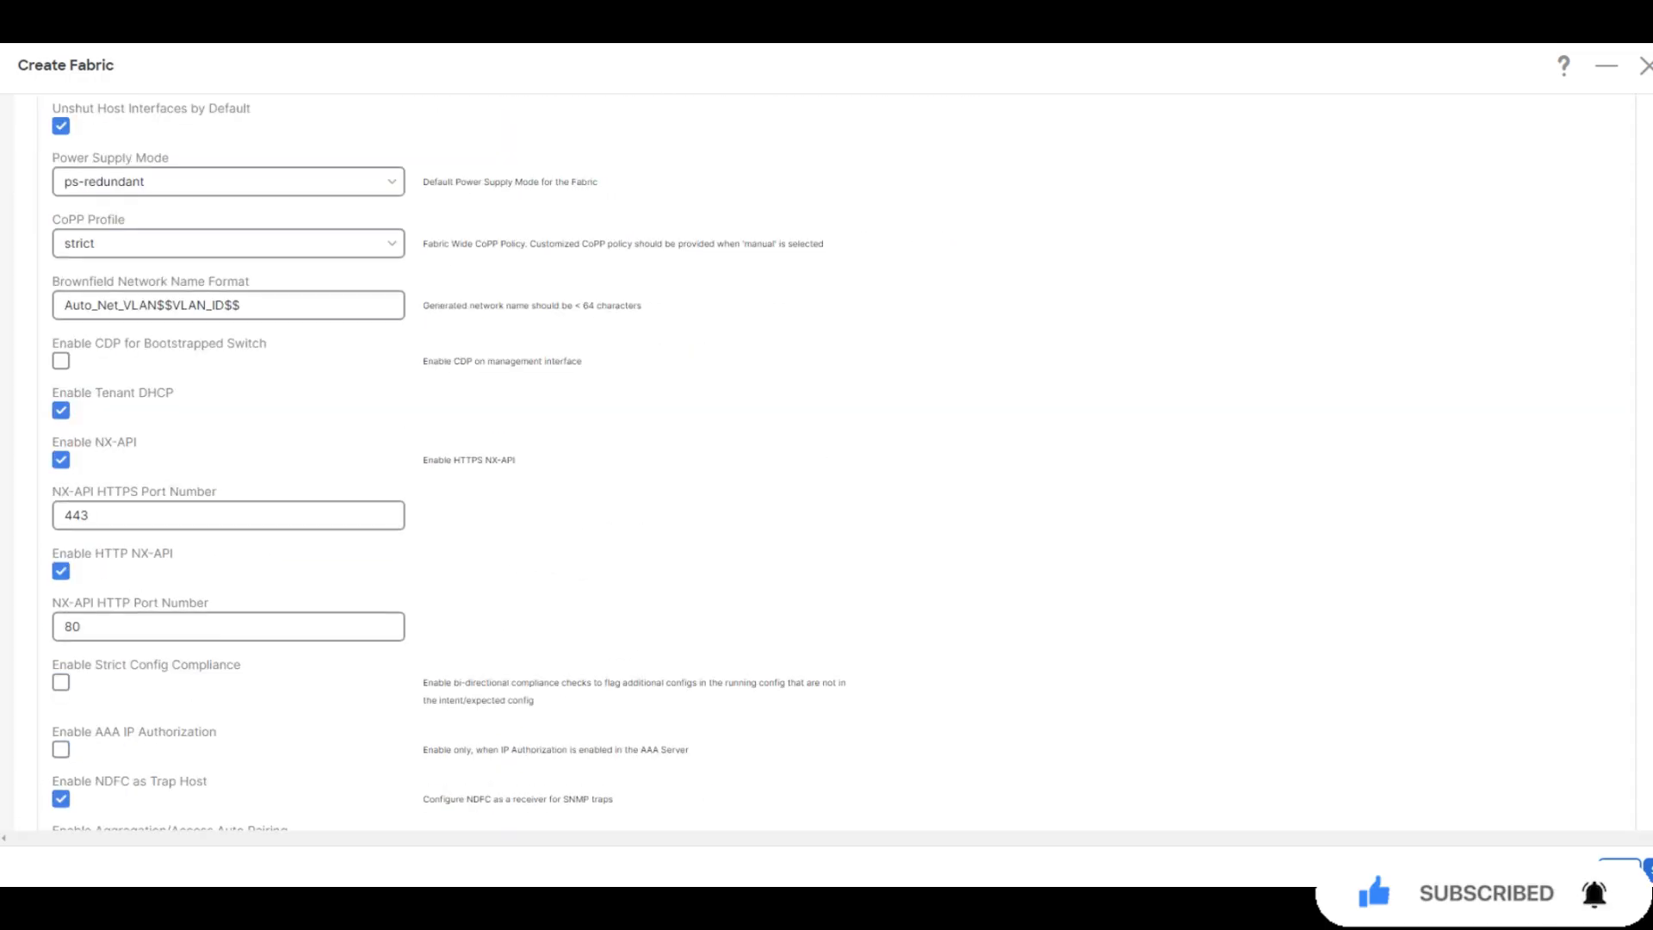
key(ctrl+f)
text(green)
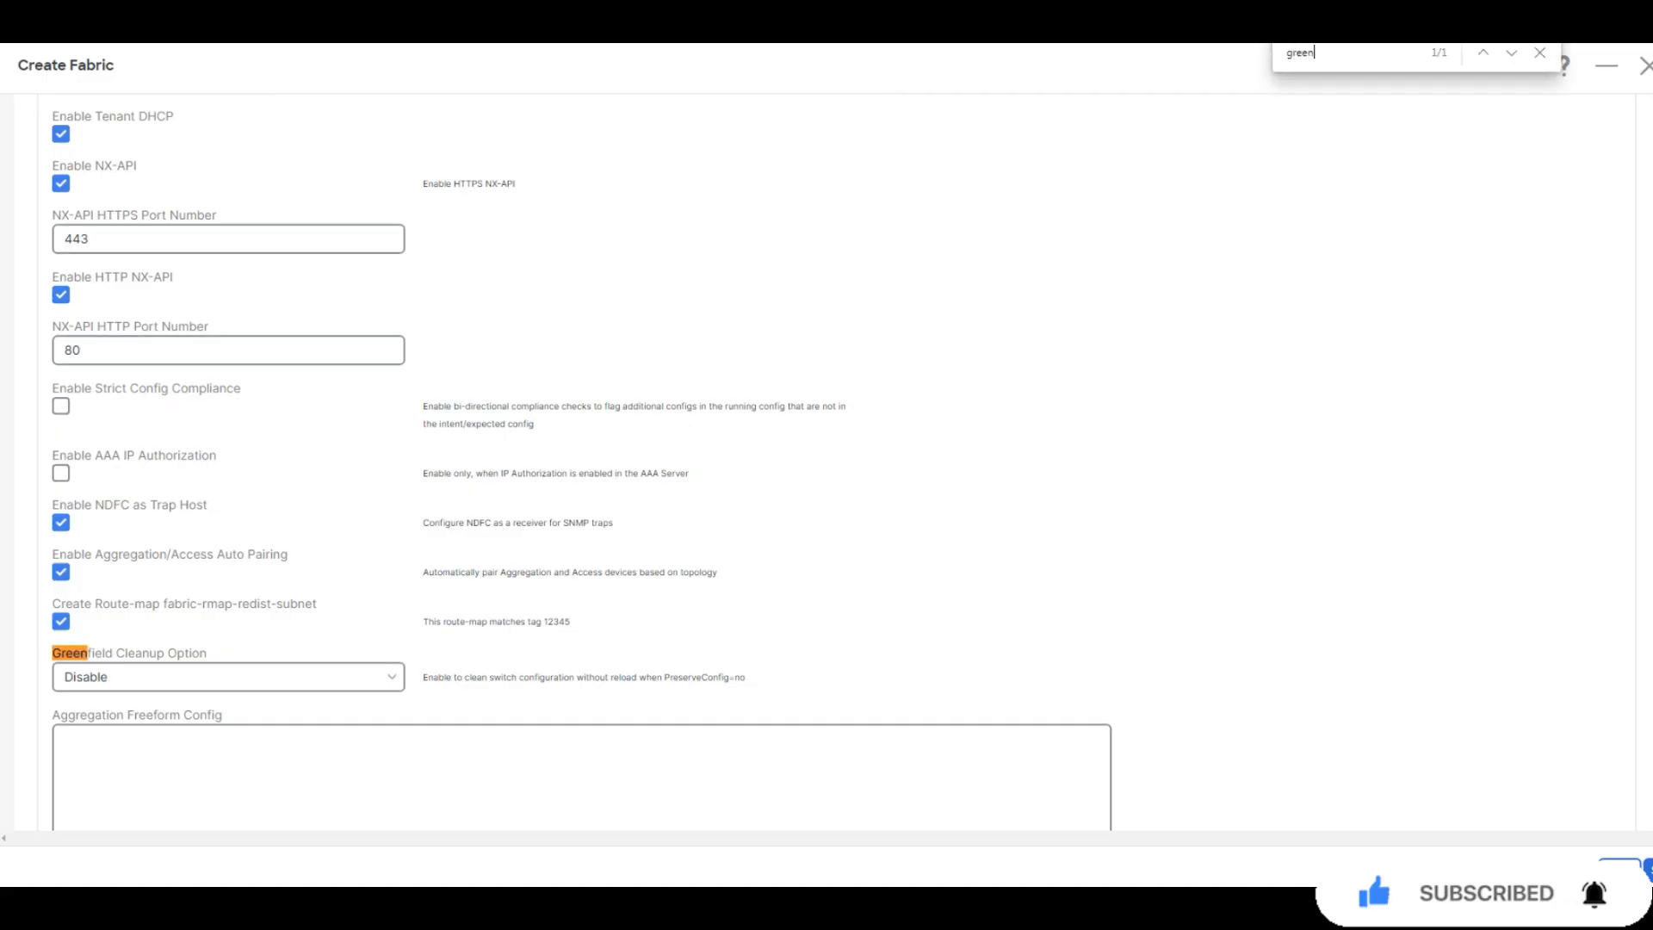
key(Escape)
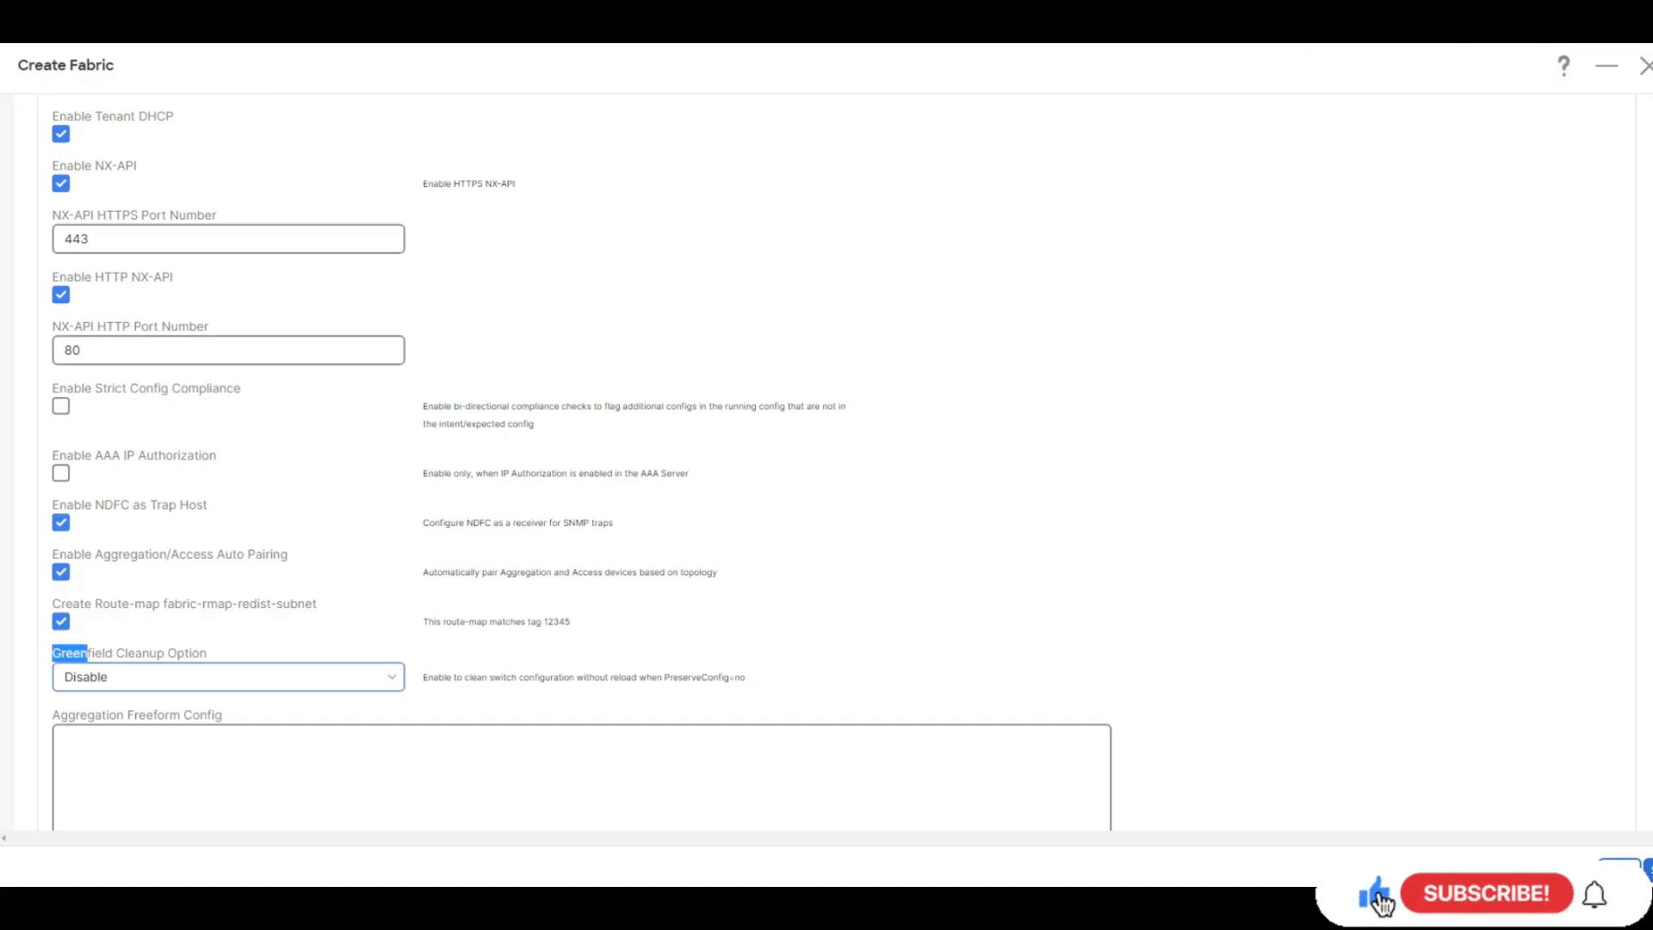
click(228, 677)
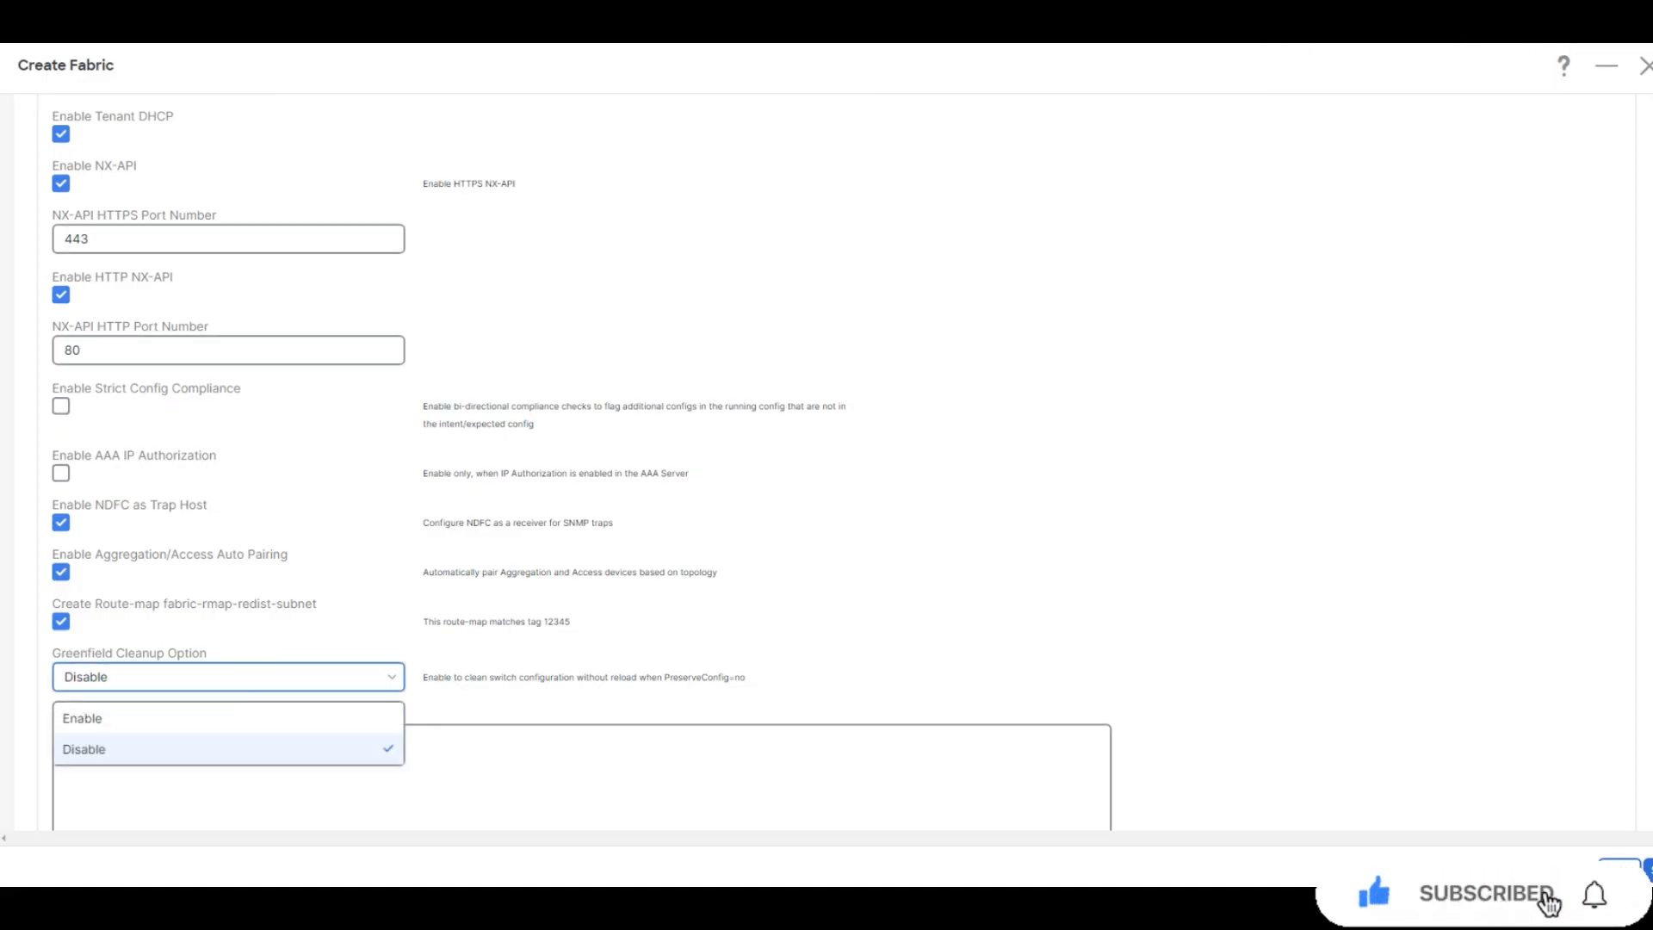
click(228, 717)
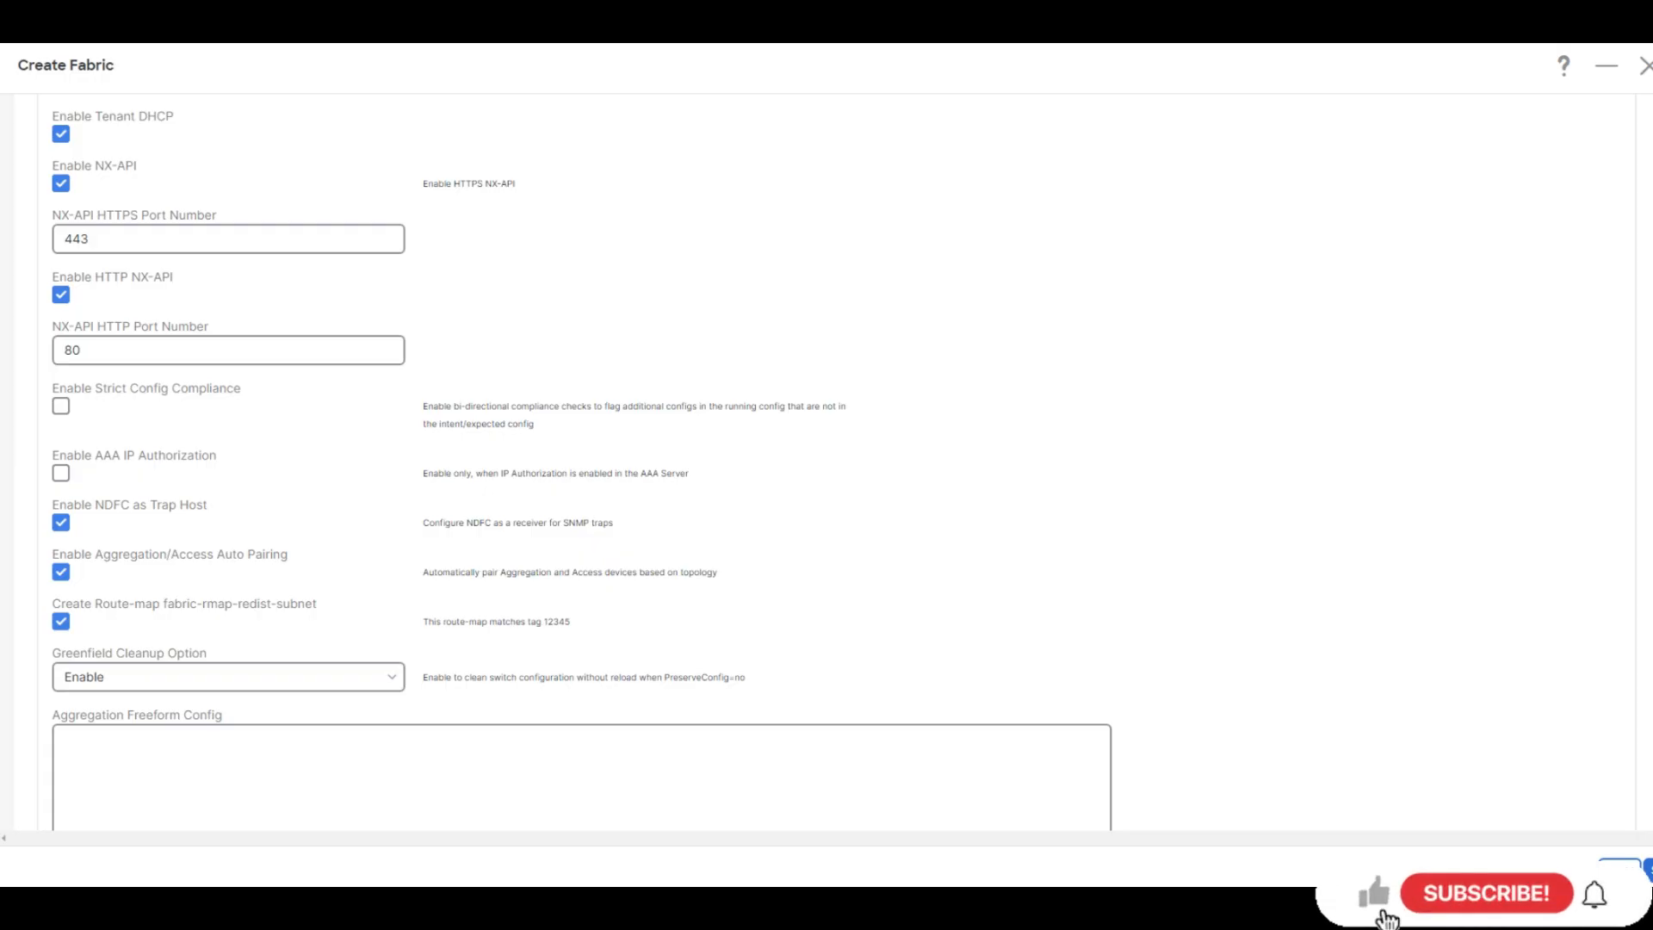
scroll(827, 465, down, 1)
scroll(827, 465, up, 8)
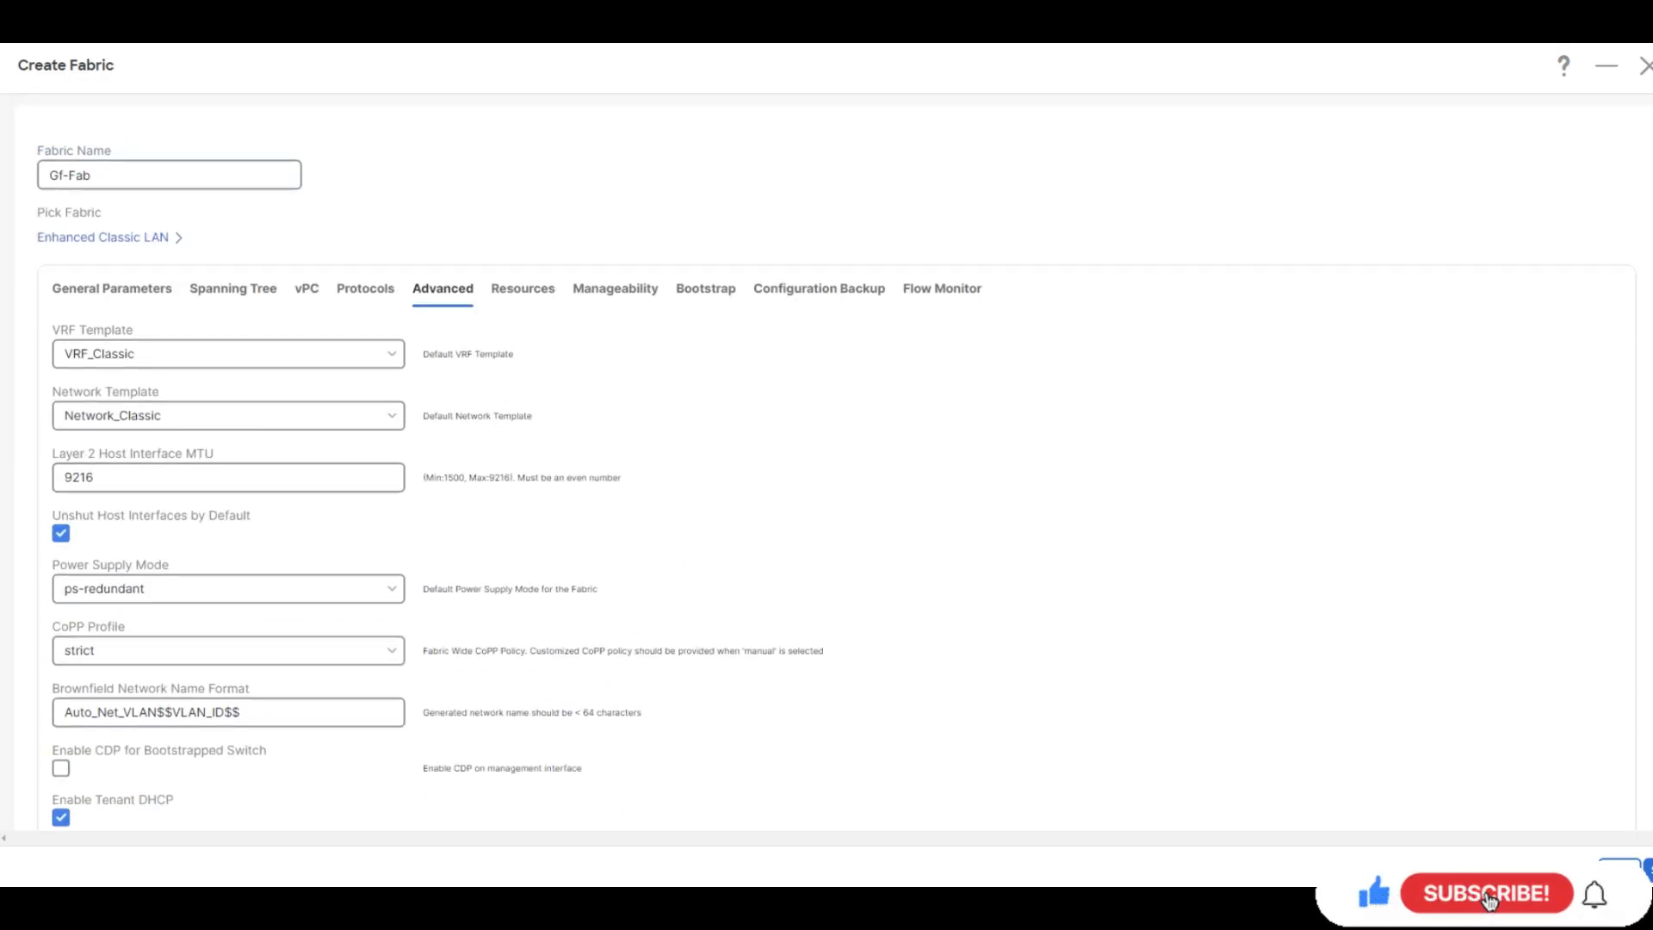
On Resources, change the IPv4 VRF Lite subnet range from 10.33.0.0/16 to 10.35.0.0/16
click(523, 295)
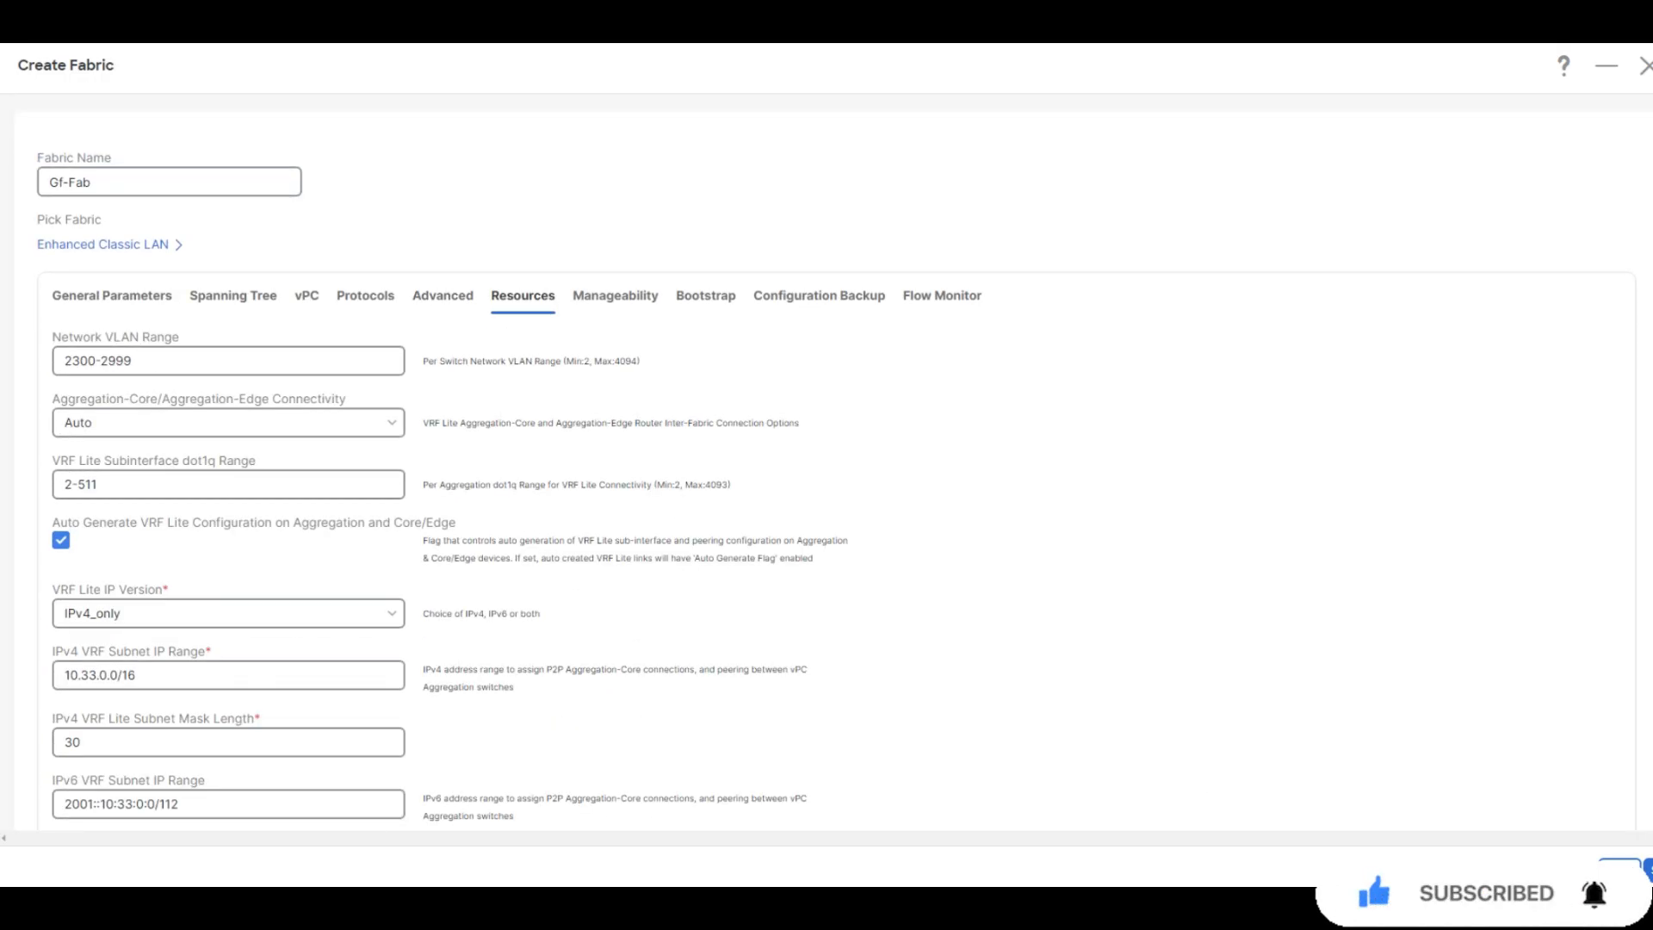
key(ctrl+f)
text(ipv4)
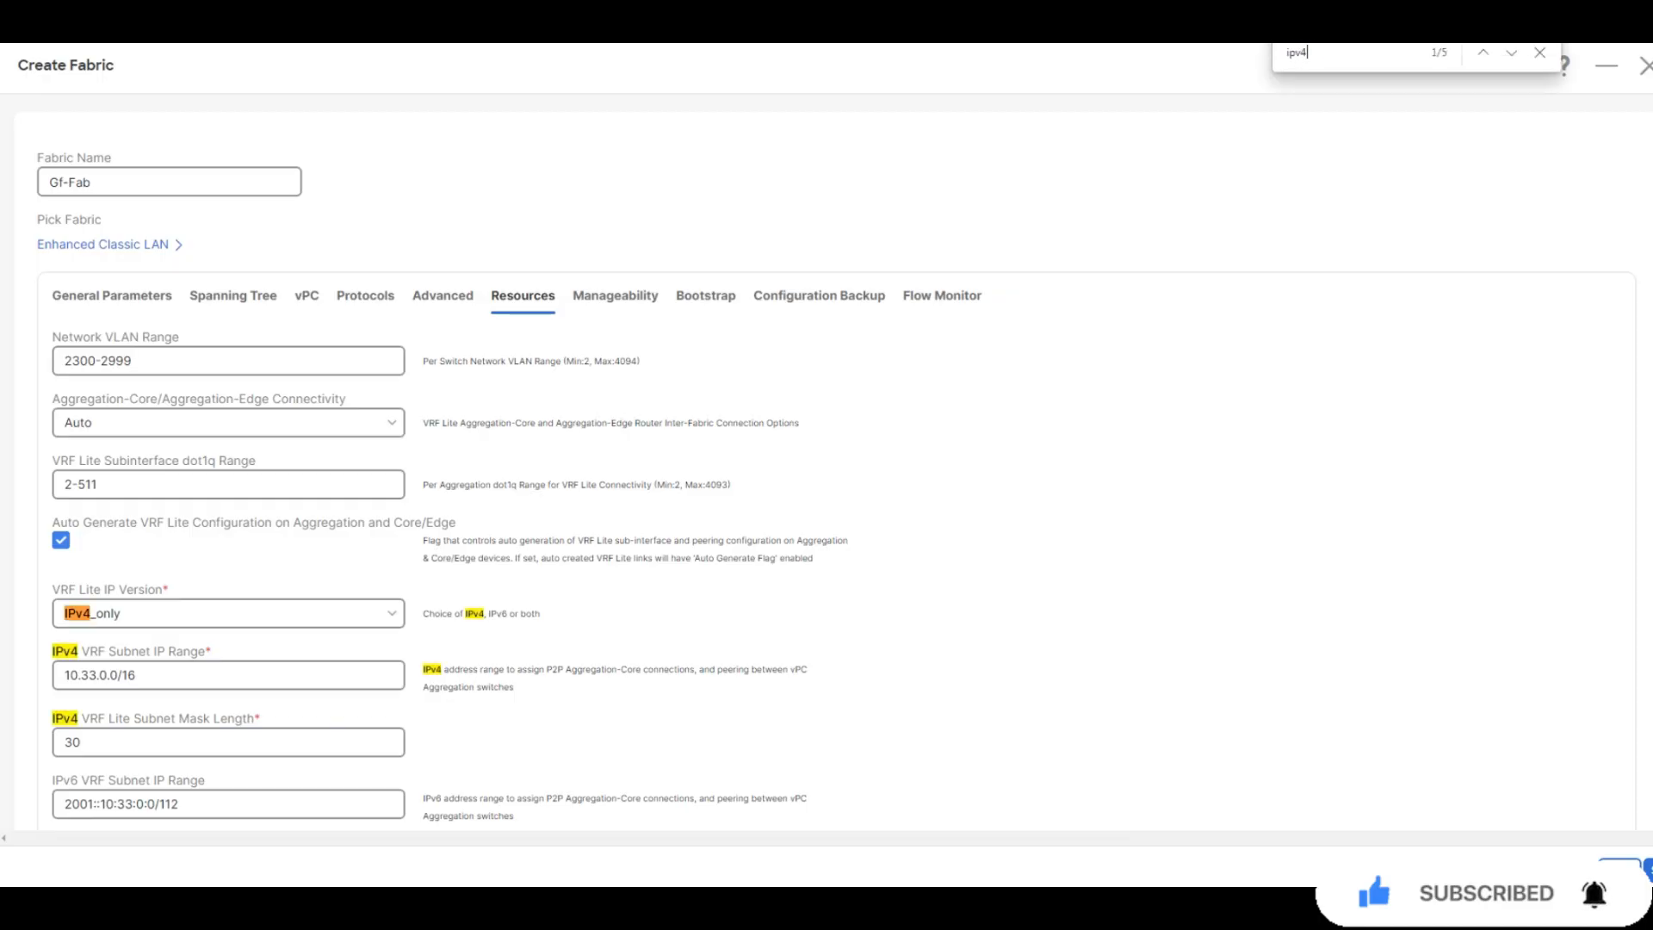
text( vrf lite)
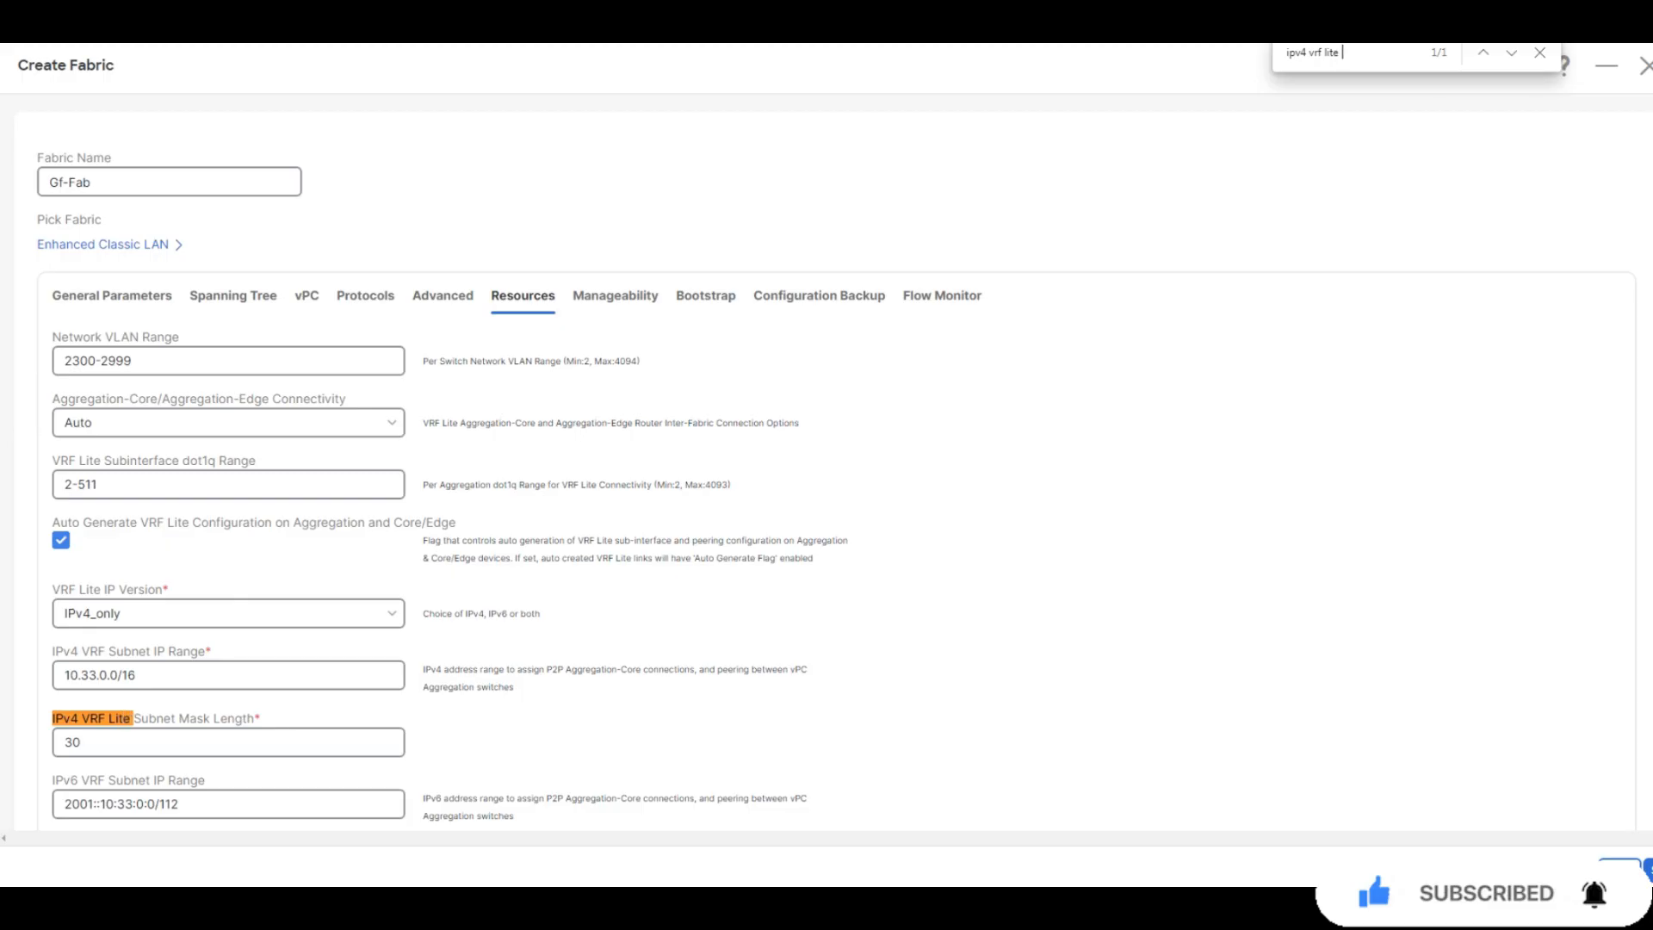
text( subnet )
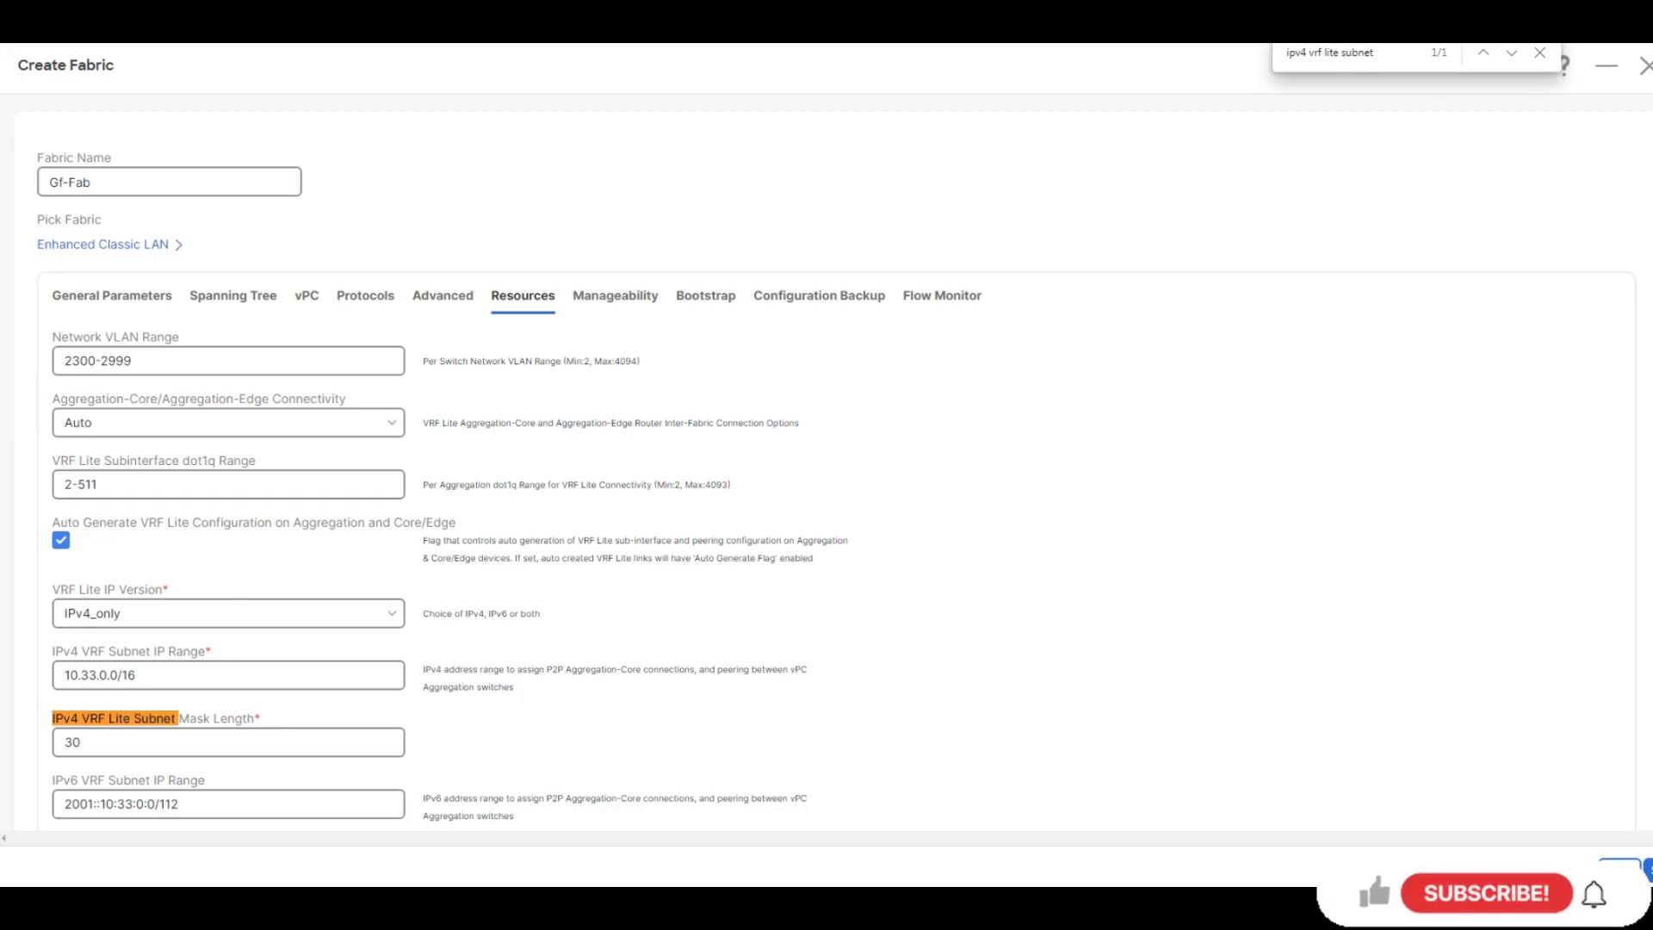
text(ip ra)
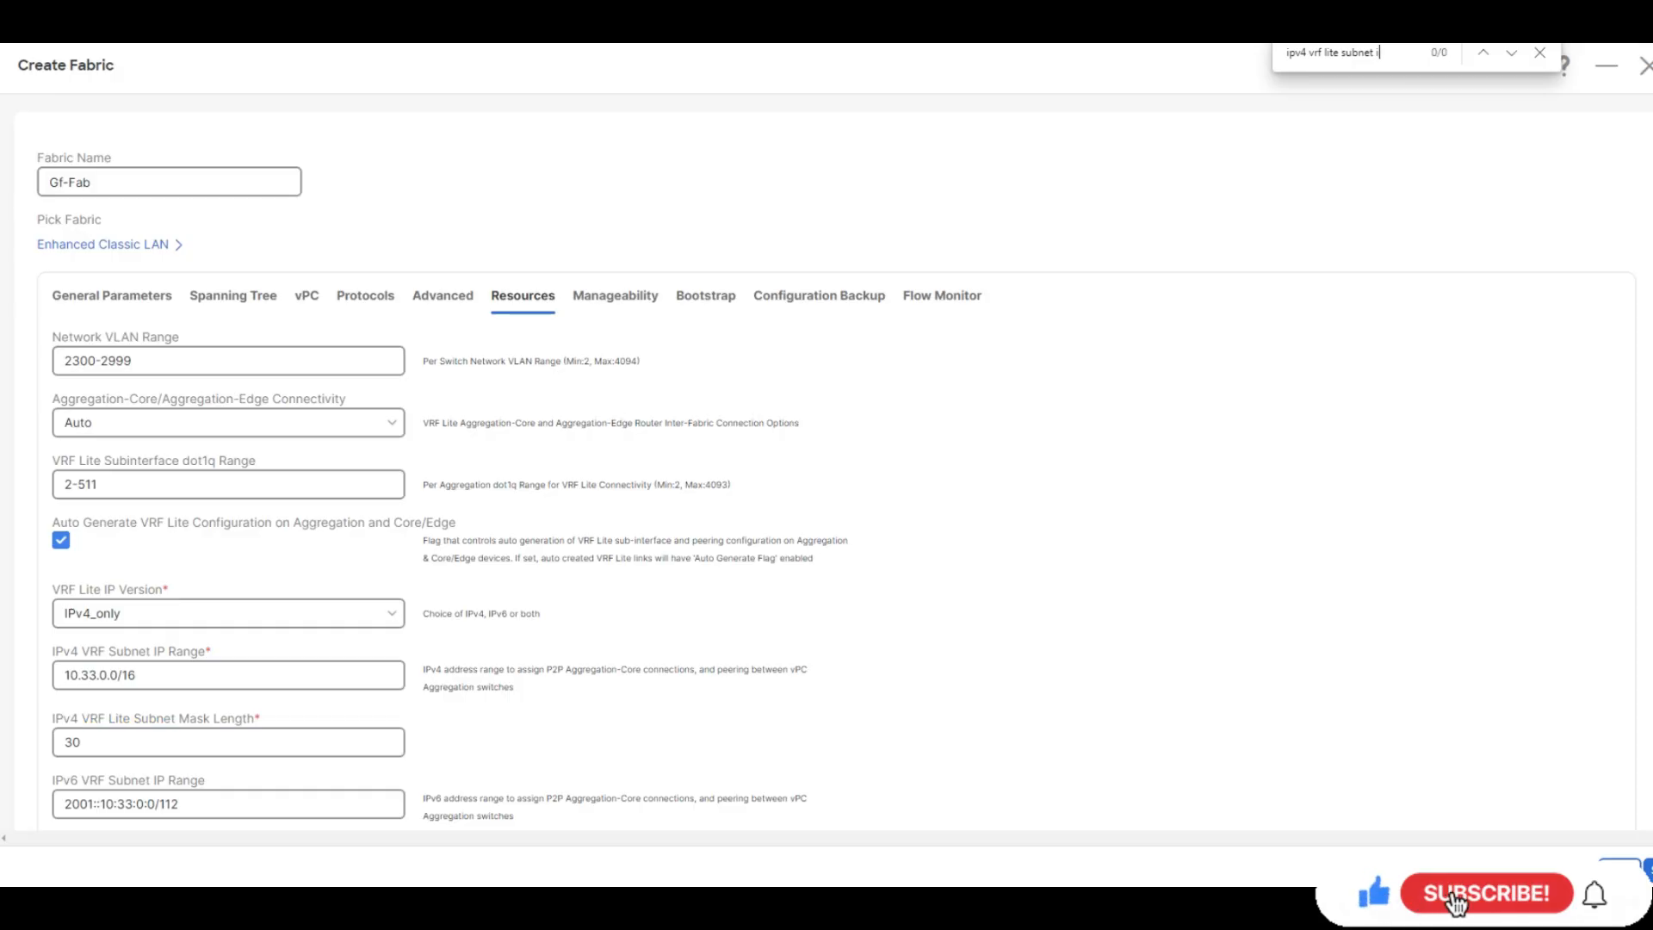
key(BackSpace)
key(BackSpace)
key(BackSpace)
key(BackSpace)
key(BackSpace)
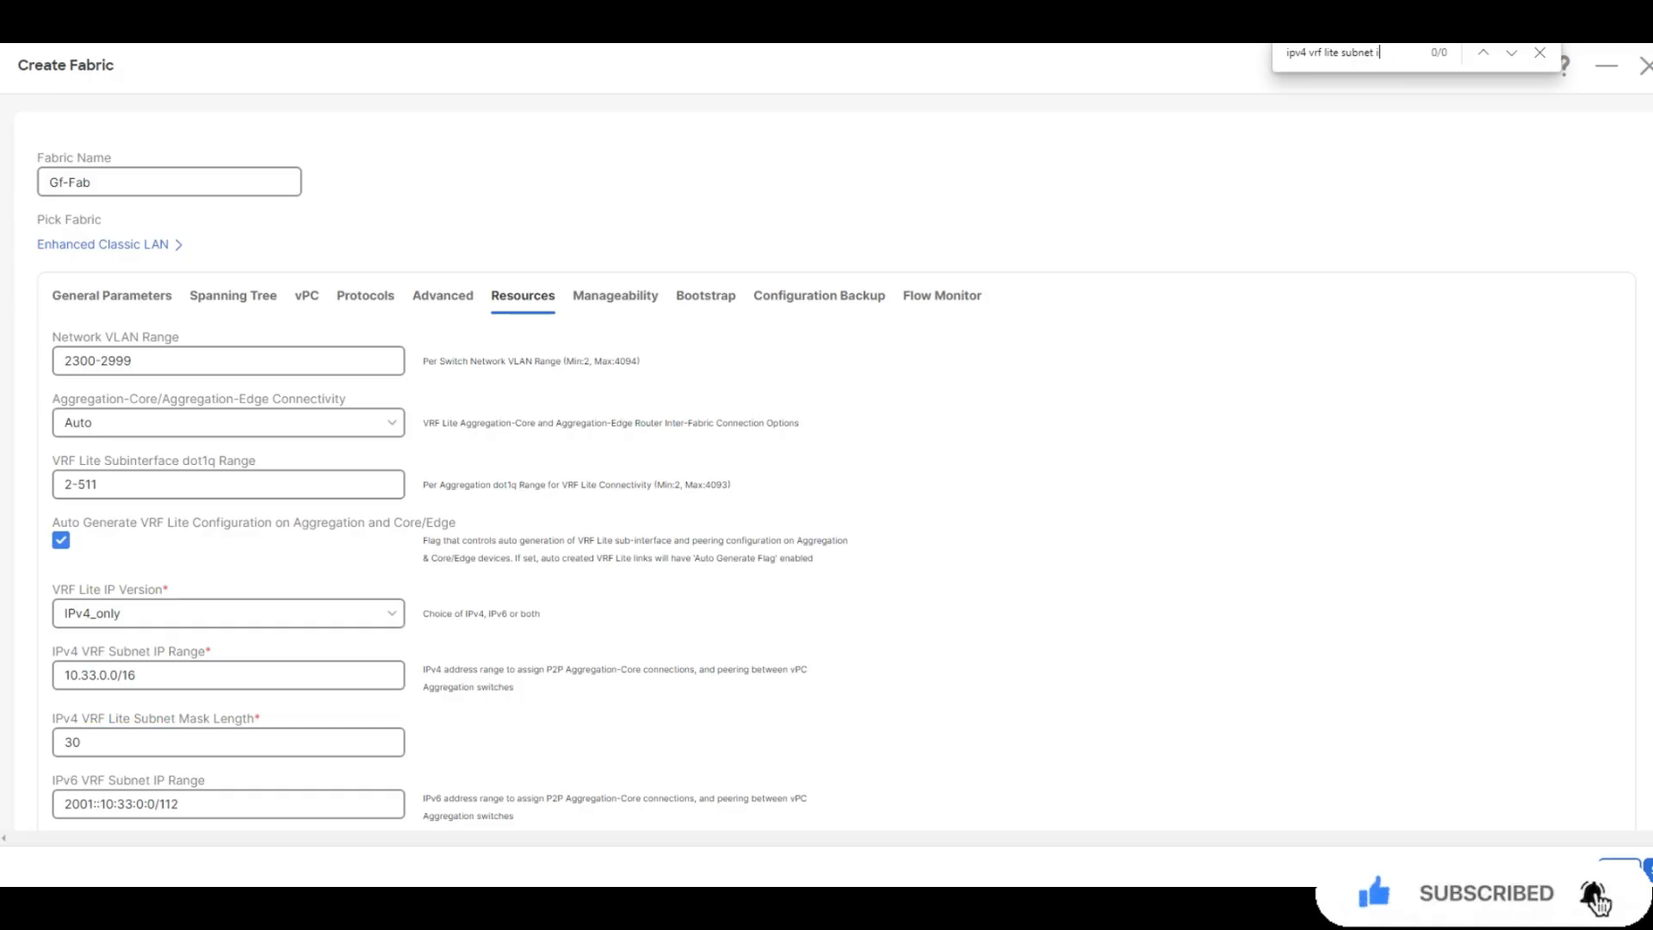
scroll(826, 465, down, 2)
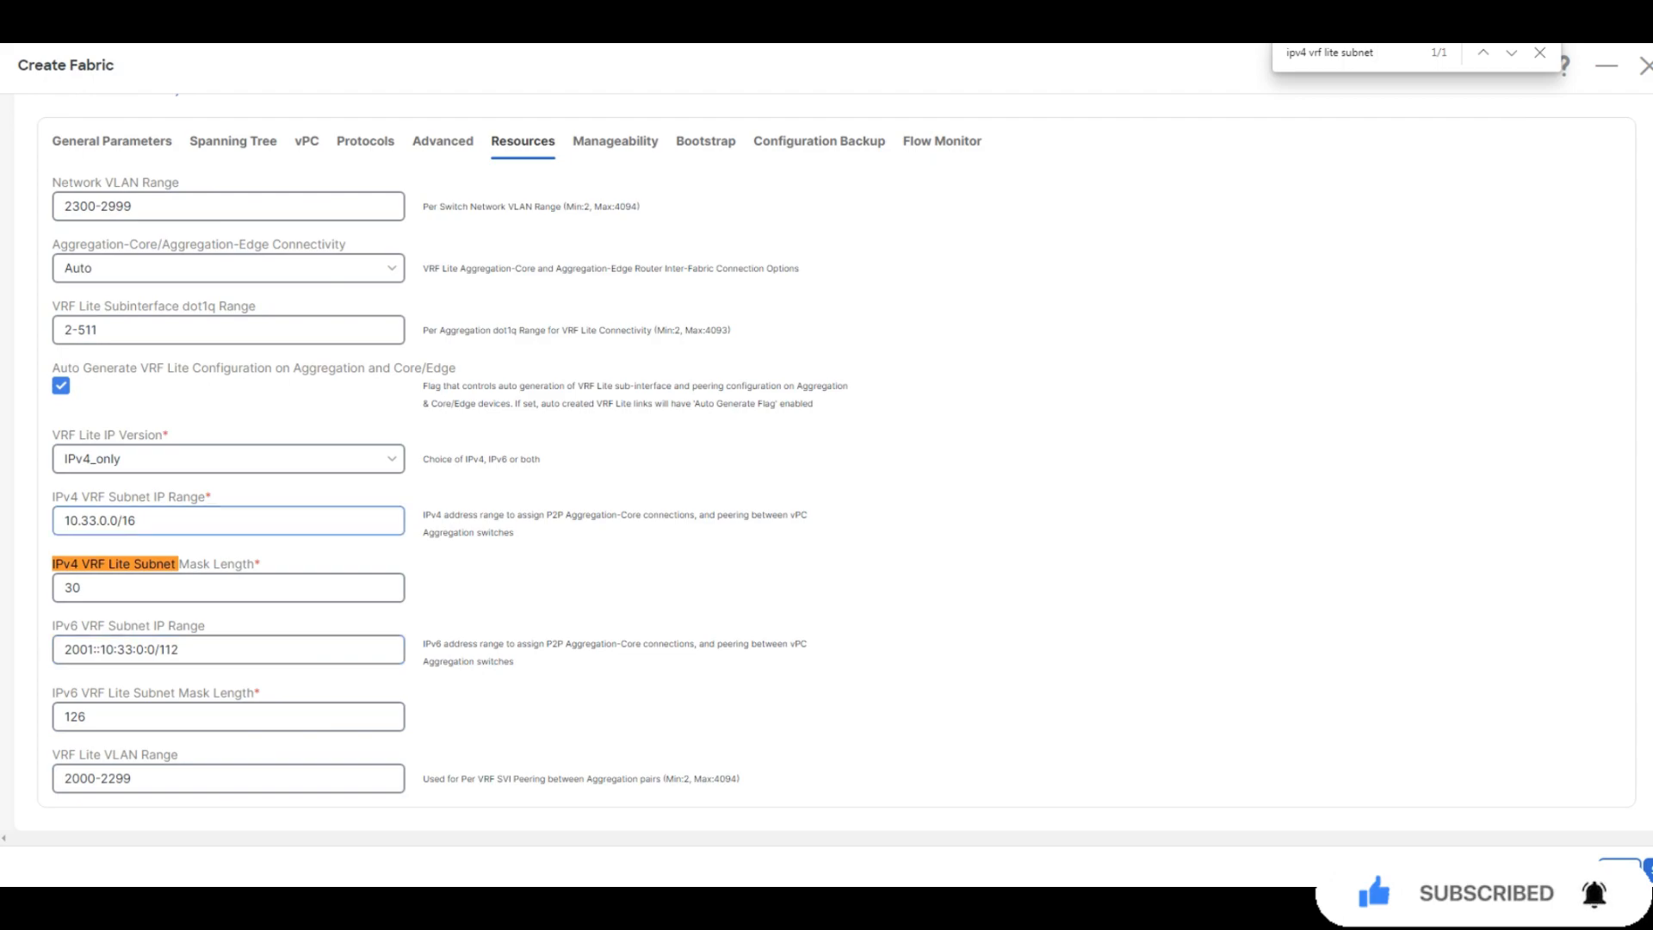
click(88, 520)
key(Delete)
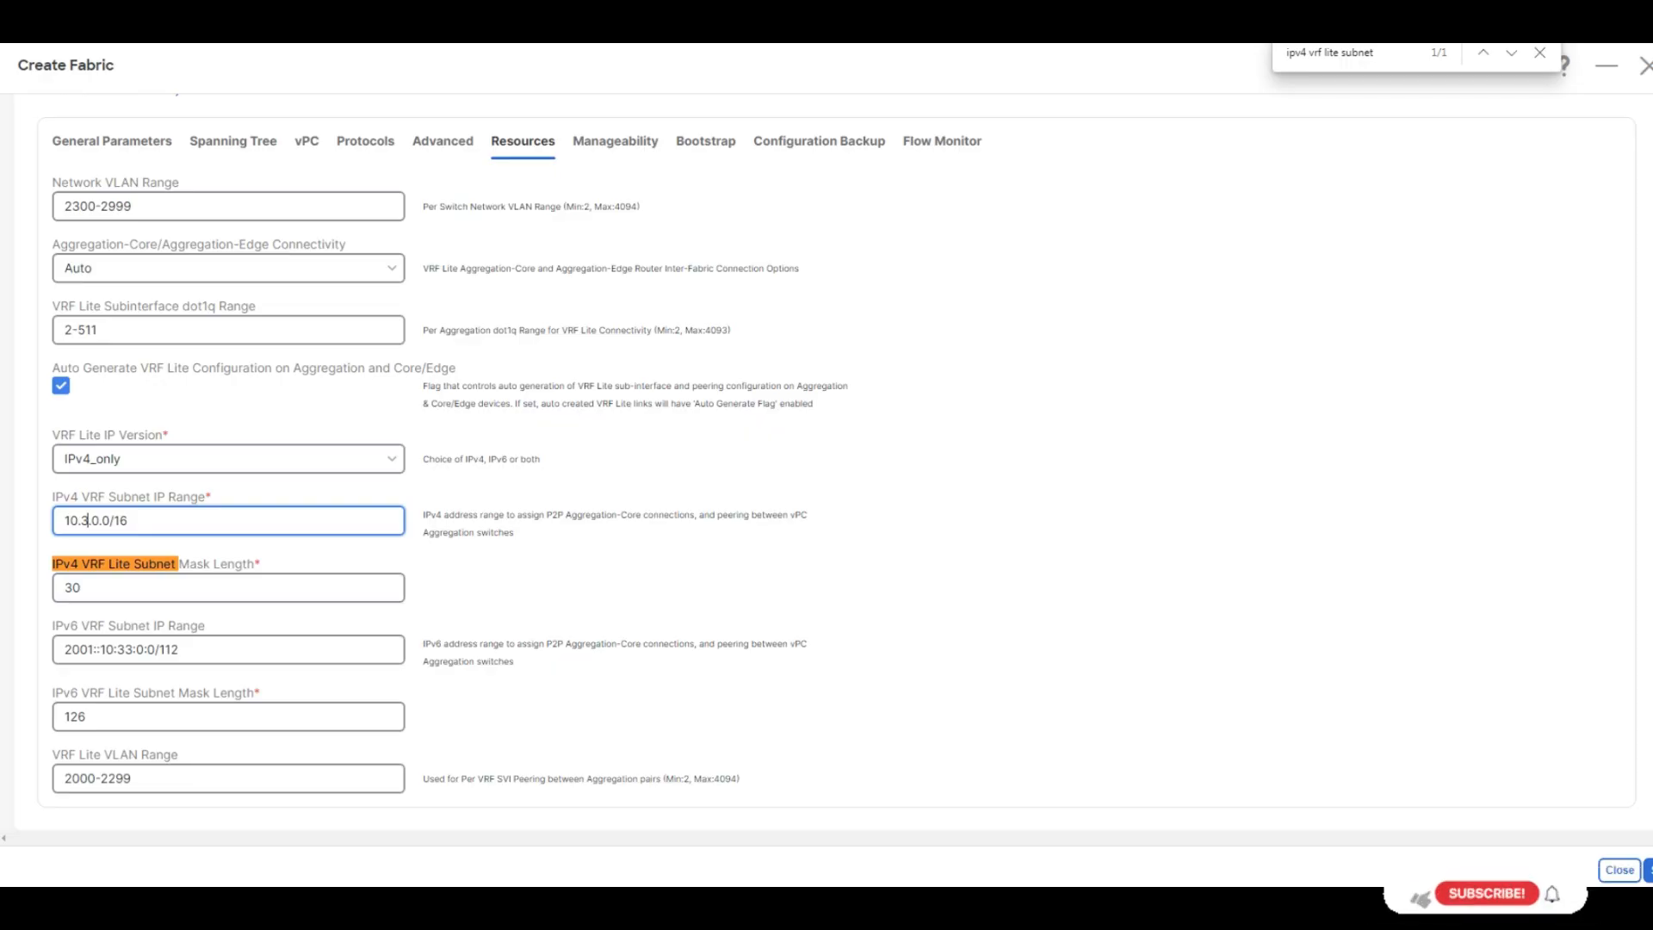
text(5)
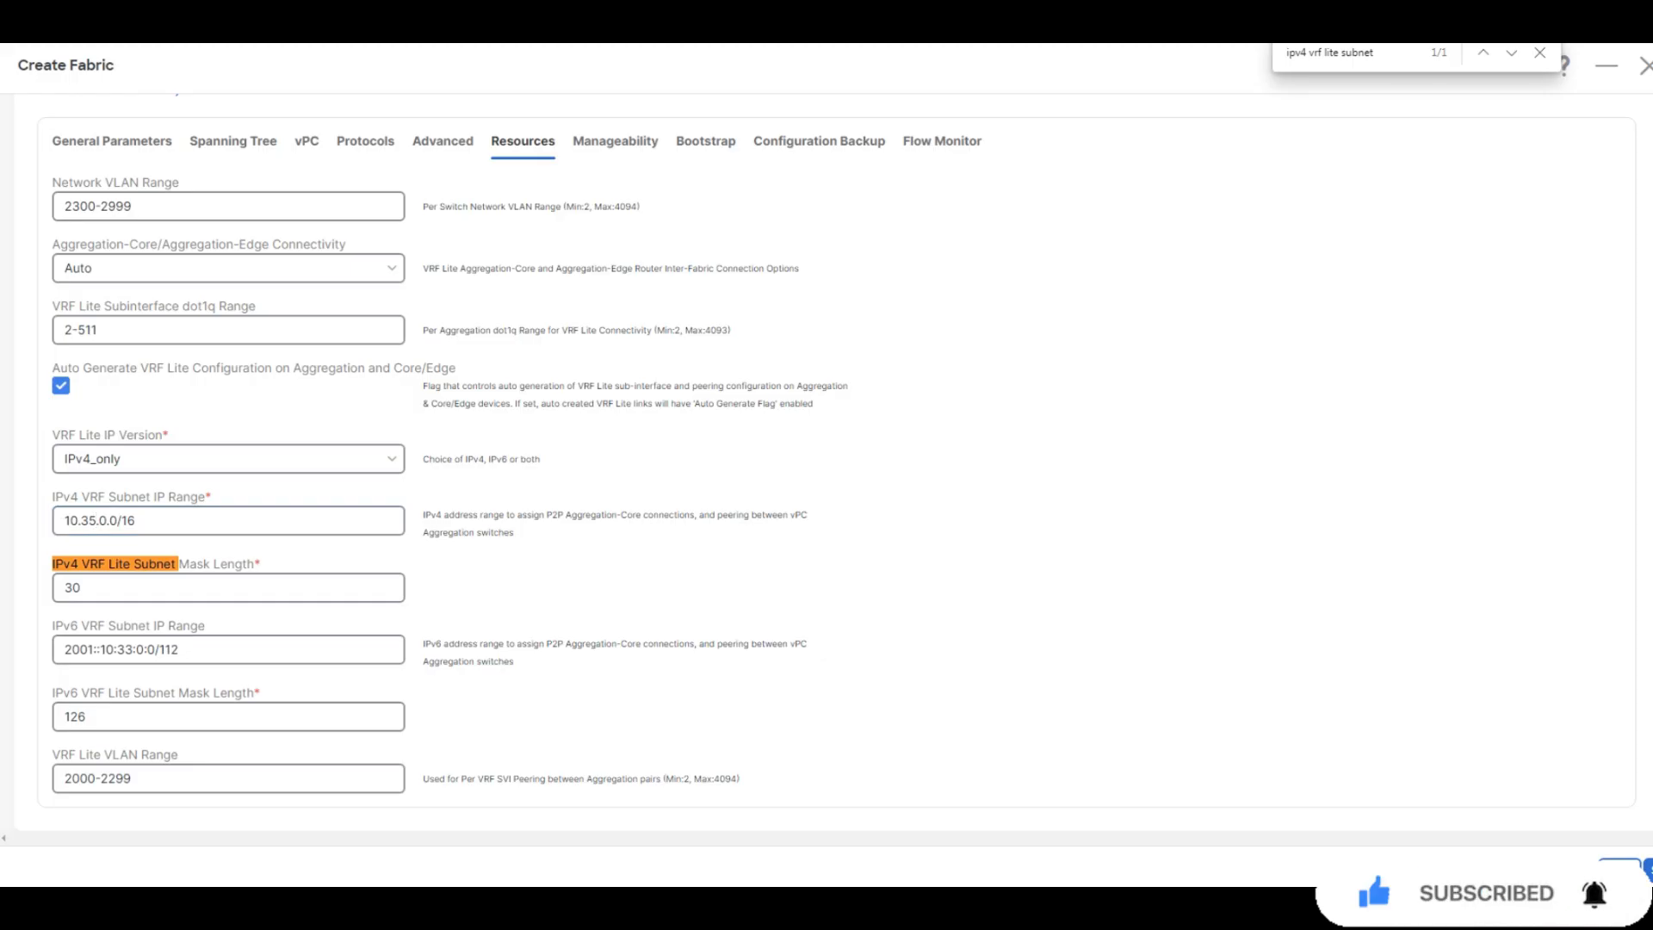
Change the IPv6 VRF subnet range to 2001::10:35:0:0/112 and enable Hourly Fabric Backup
click(134, 650)
key(BackSpace)
key(BackSpace)
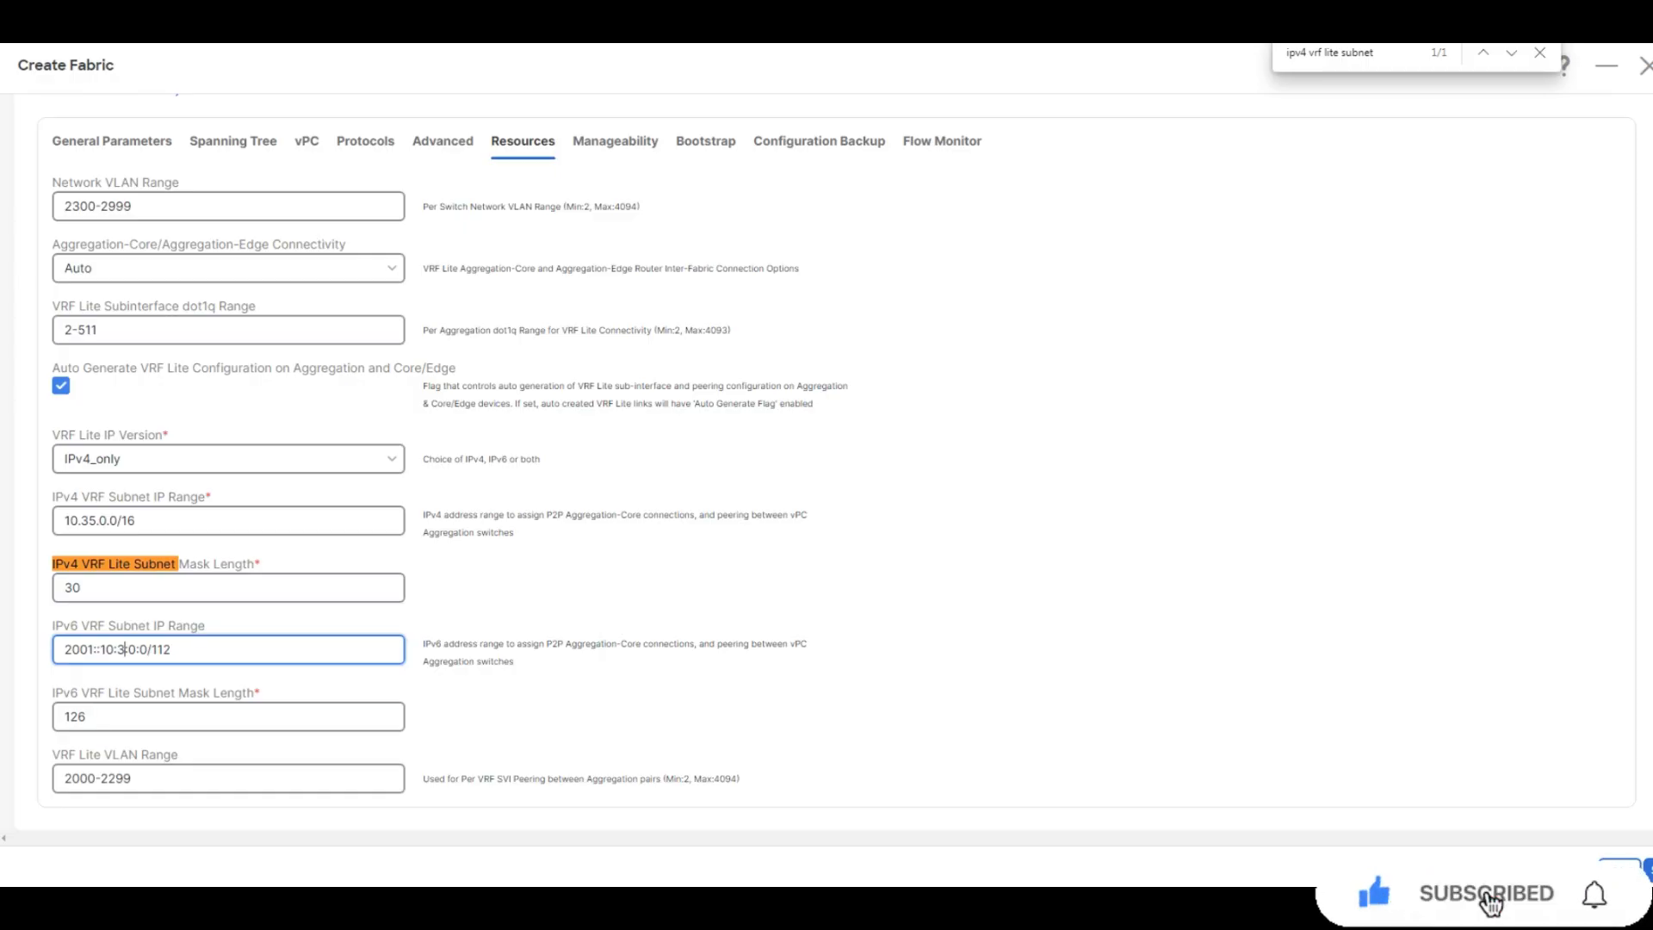
text(5)
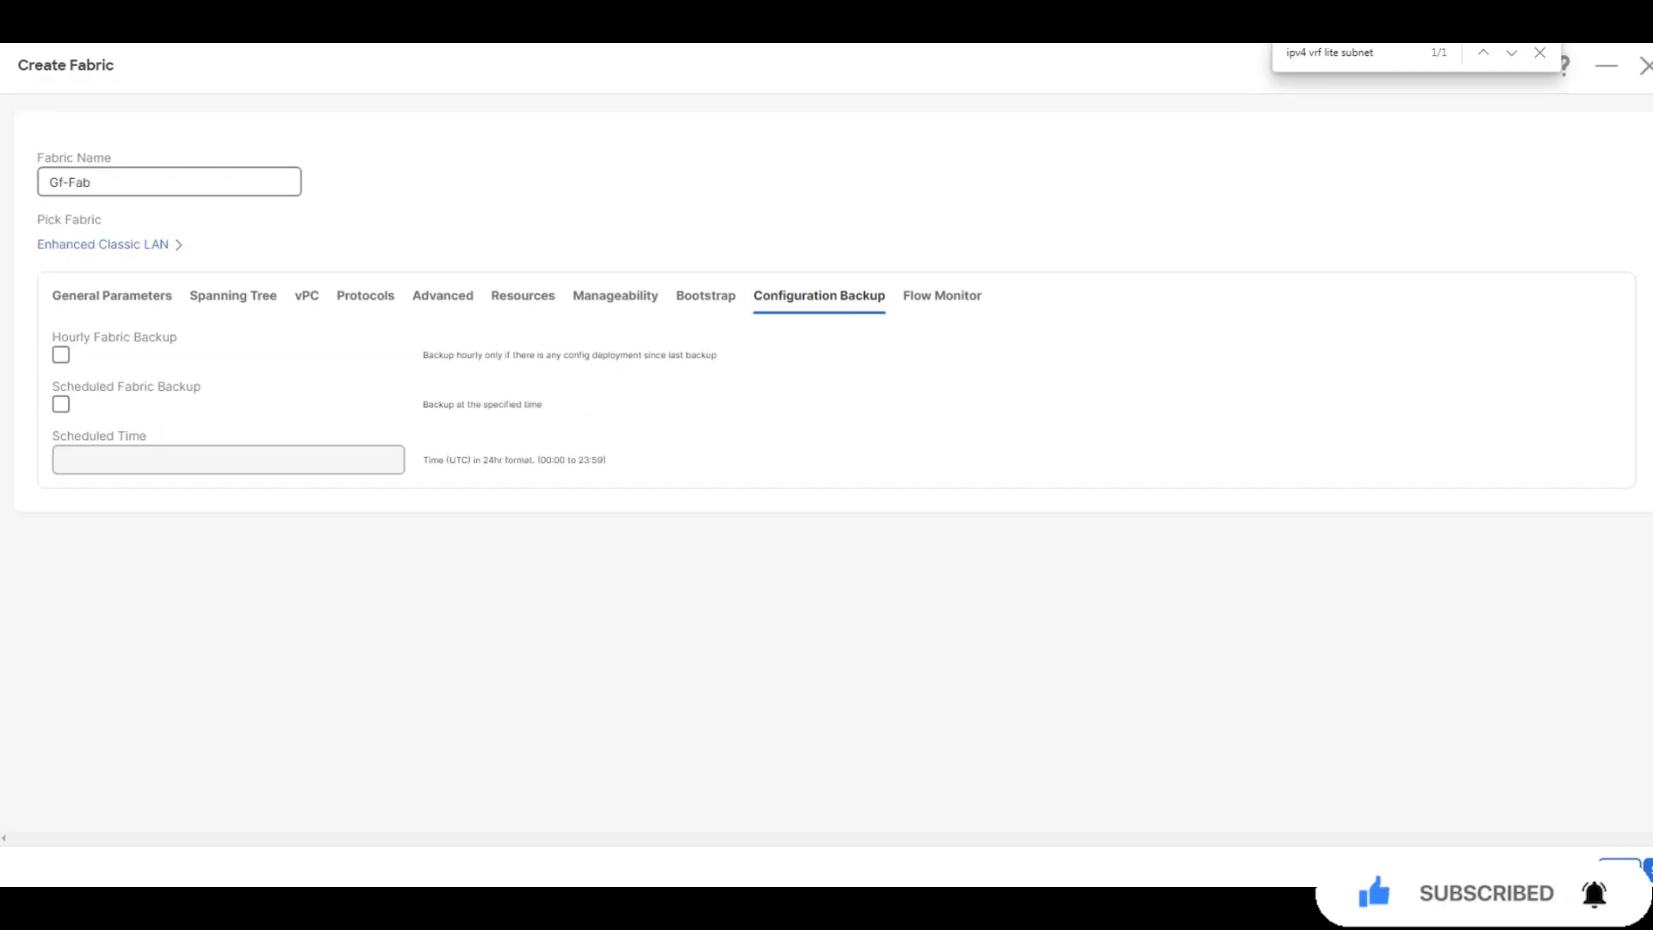
click(60, 354)
Save the new Gf-Fab fabric and open its switch list
click(1648, 869)
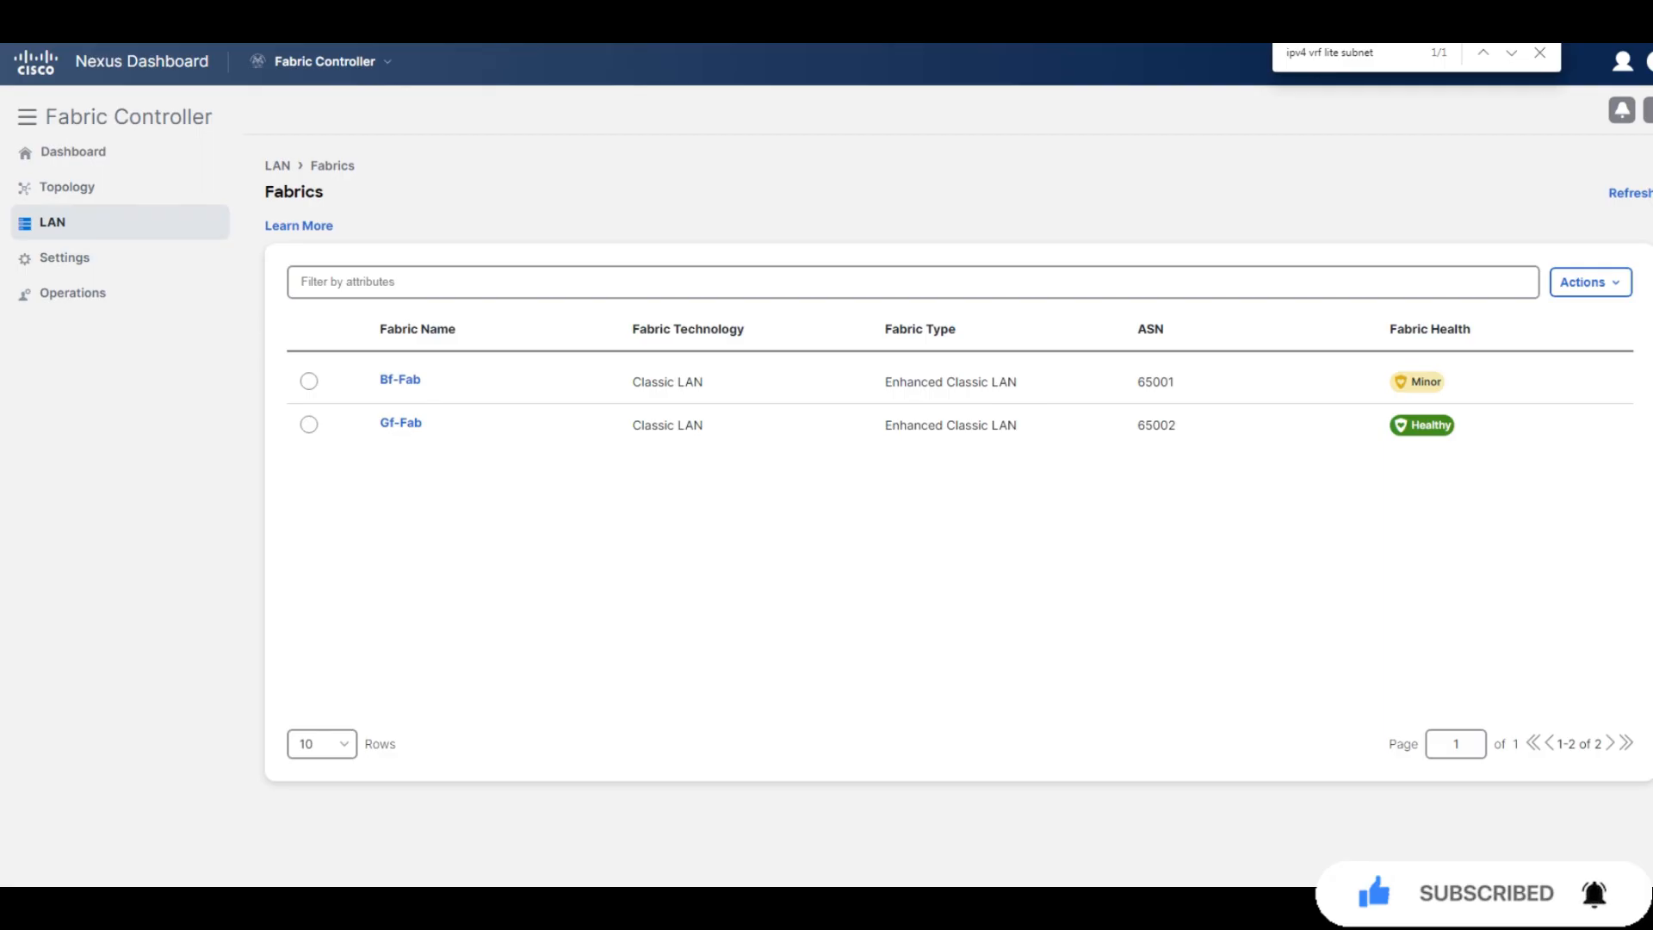
click(401, 423)
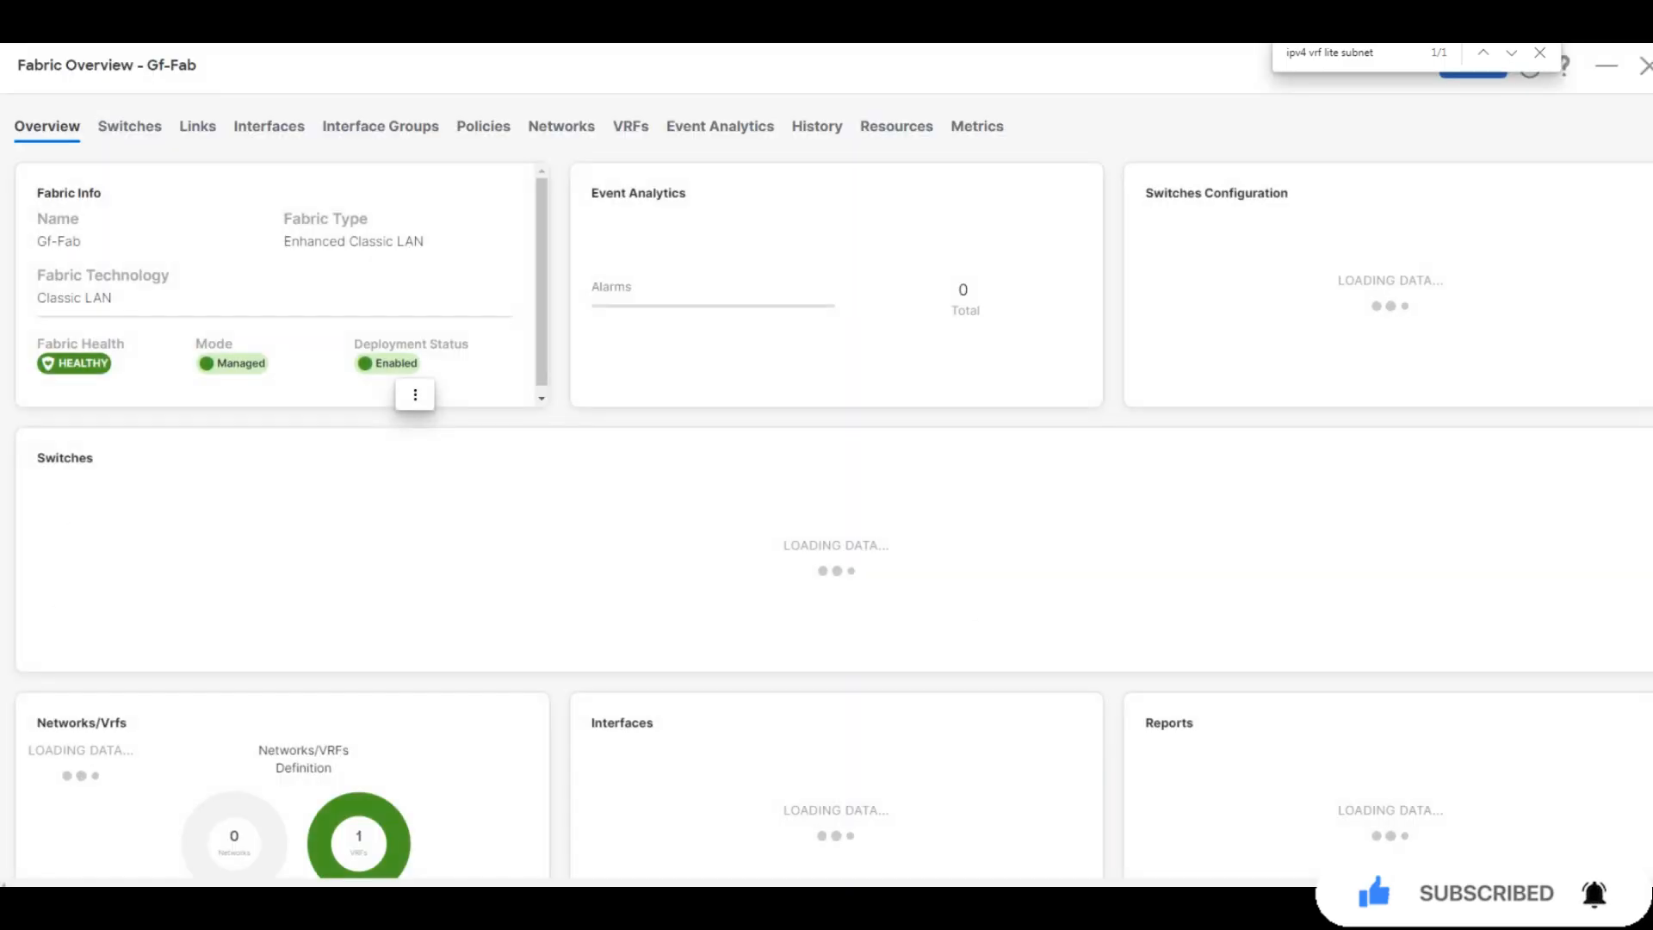
click(130, 126)
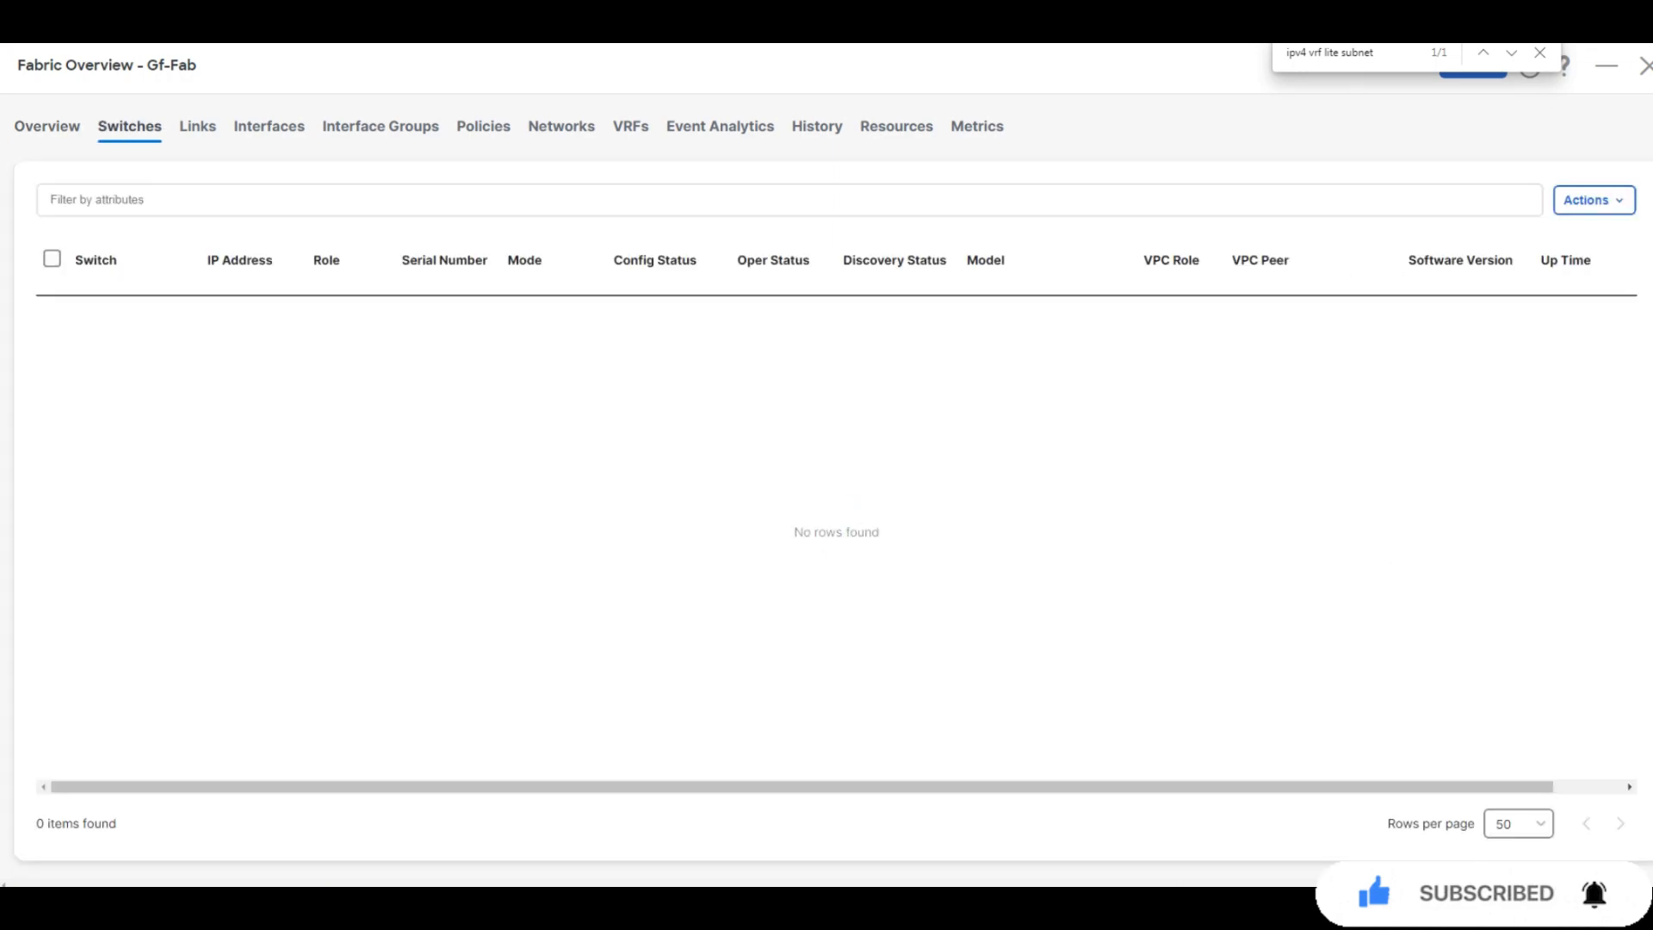
Try discovering switches from suggested seed 198.18.4.101 as admin with Preserve Config off
click(1593, 200)
click(1528, 234)
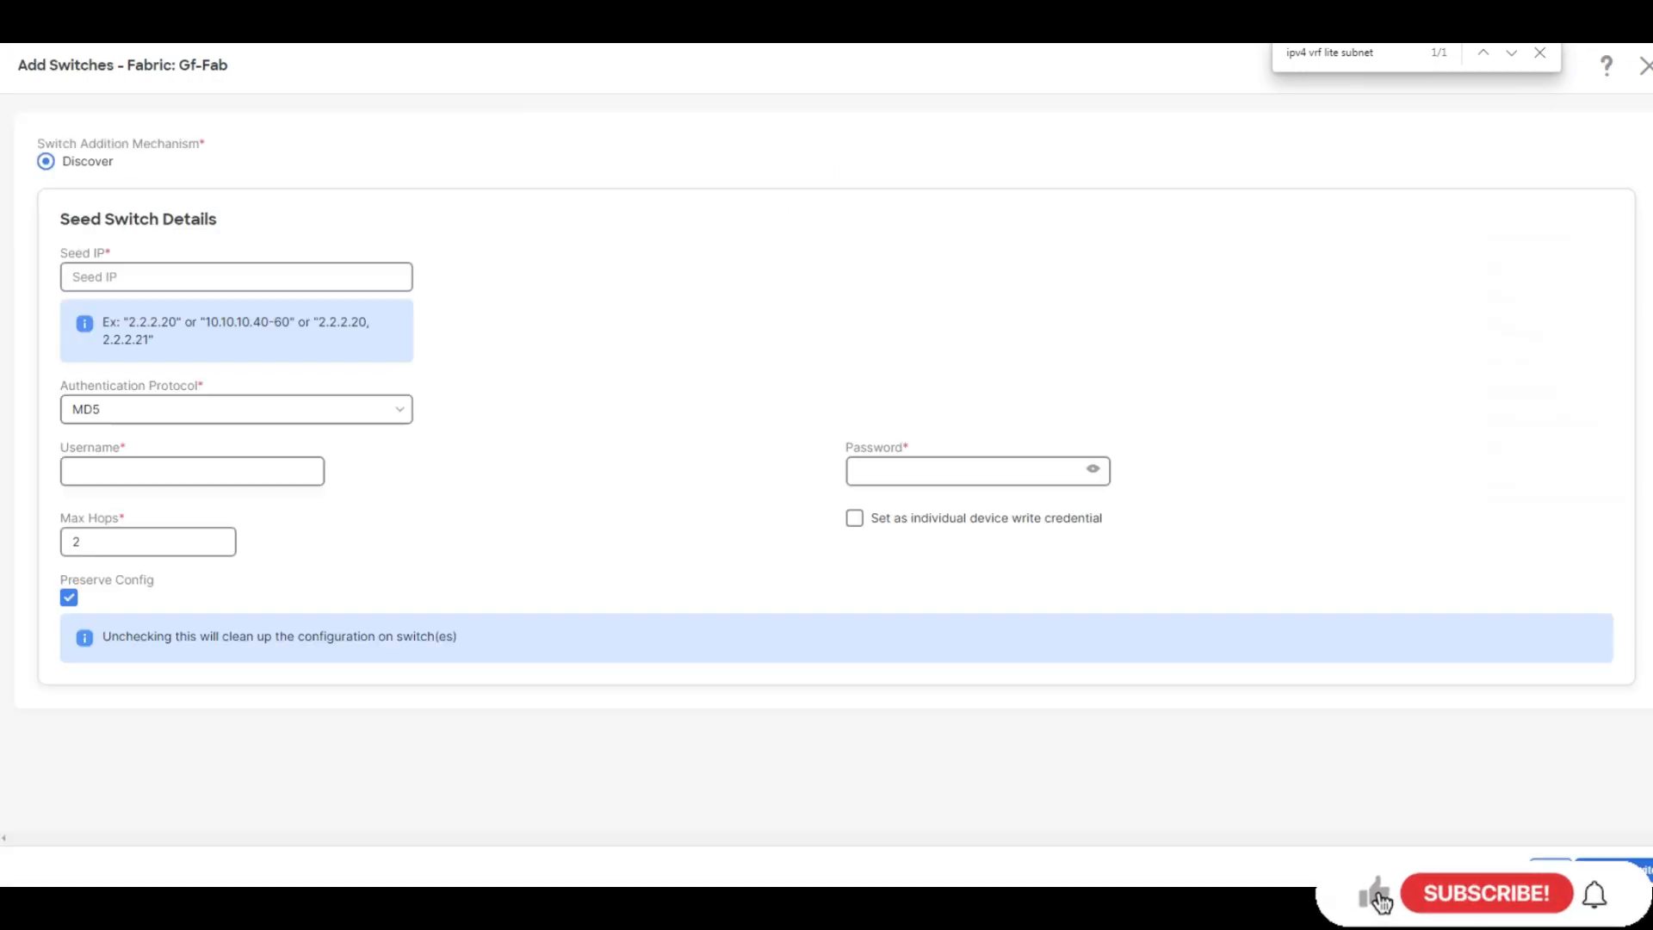
click(236, 277)
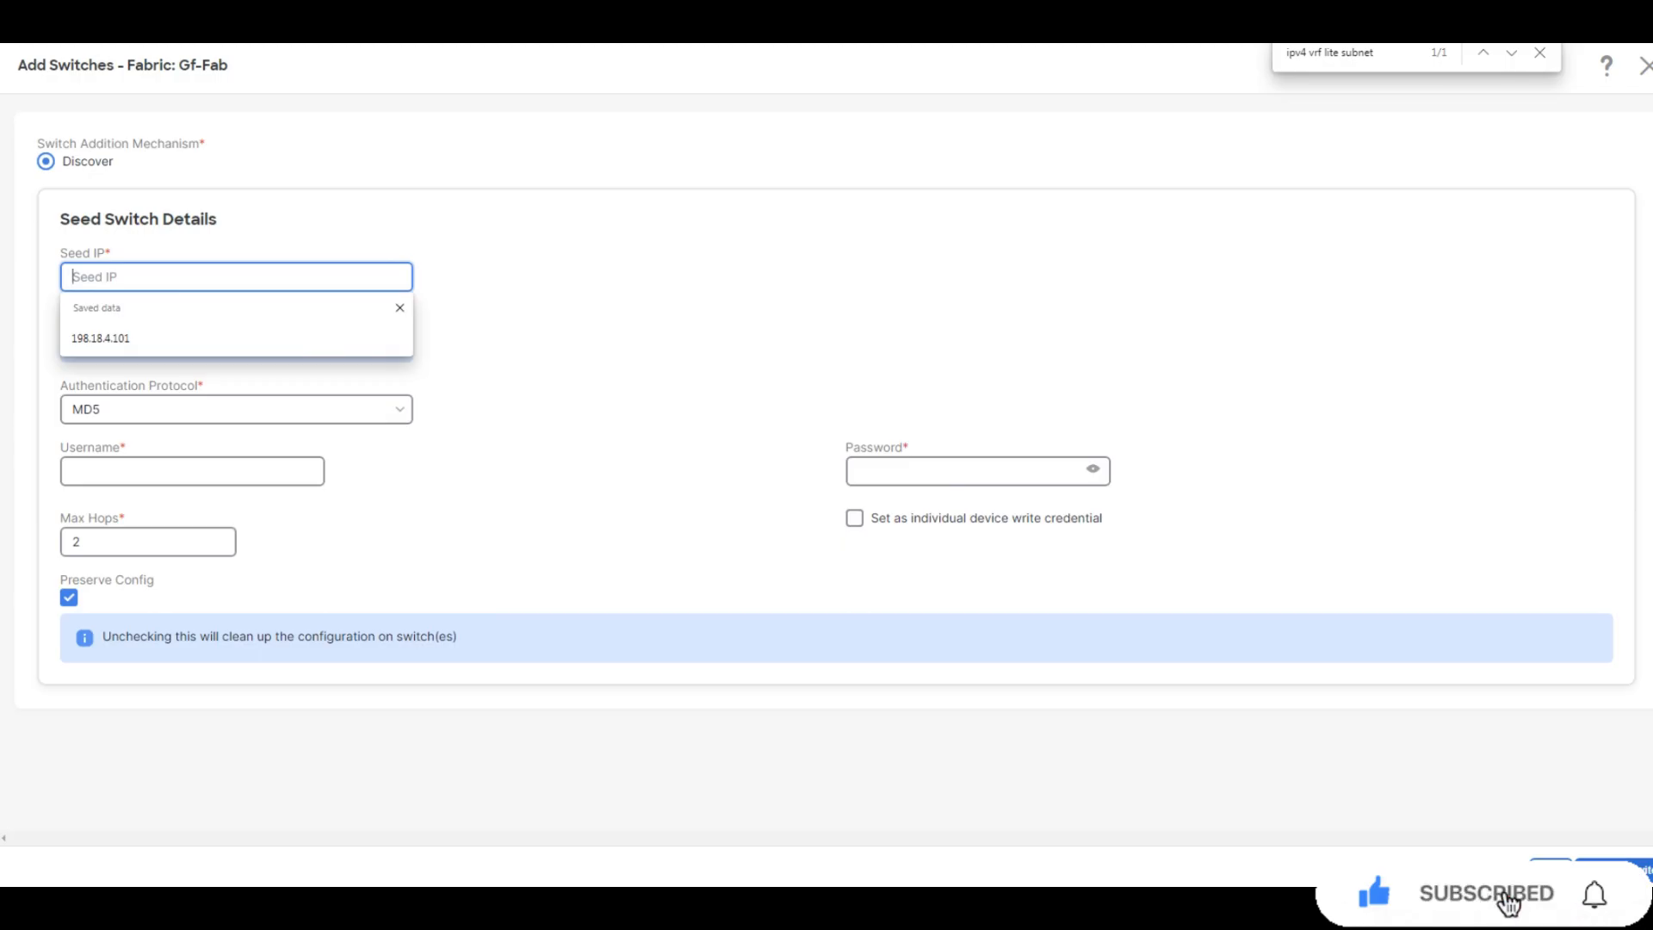
text(19)
key(Down)
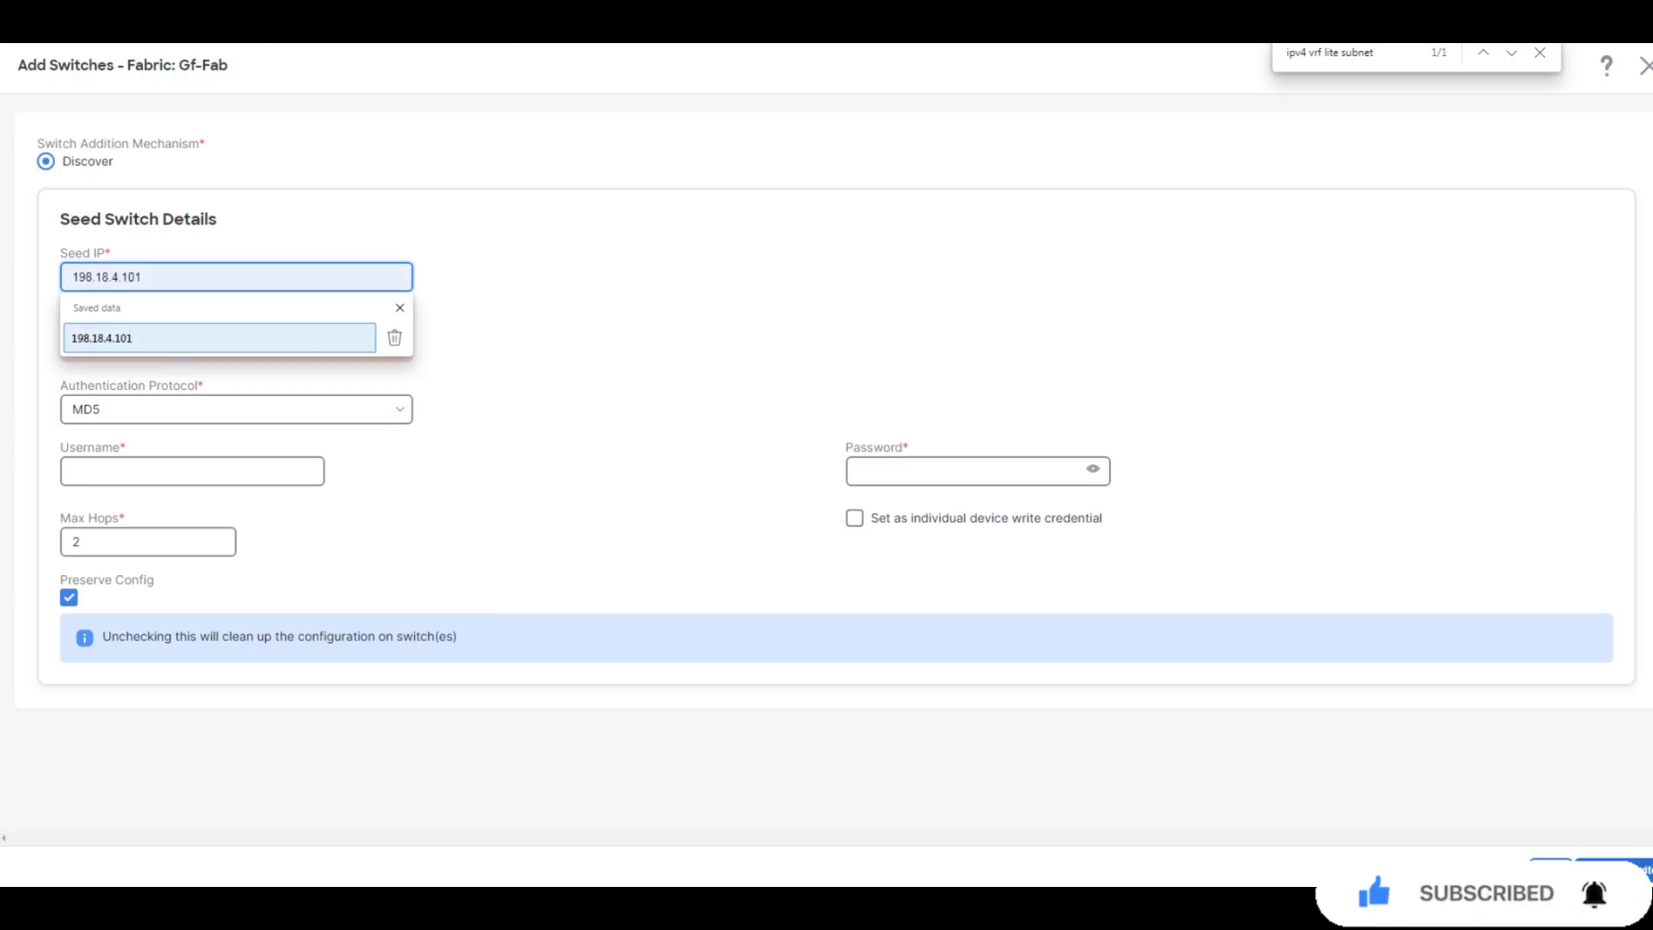
key(Return)
click(192, 471)
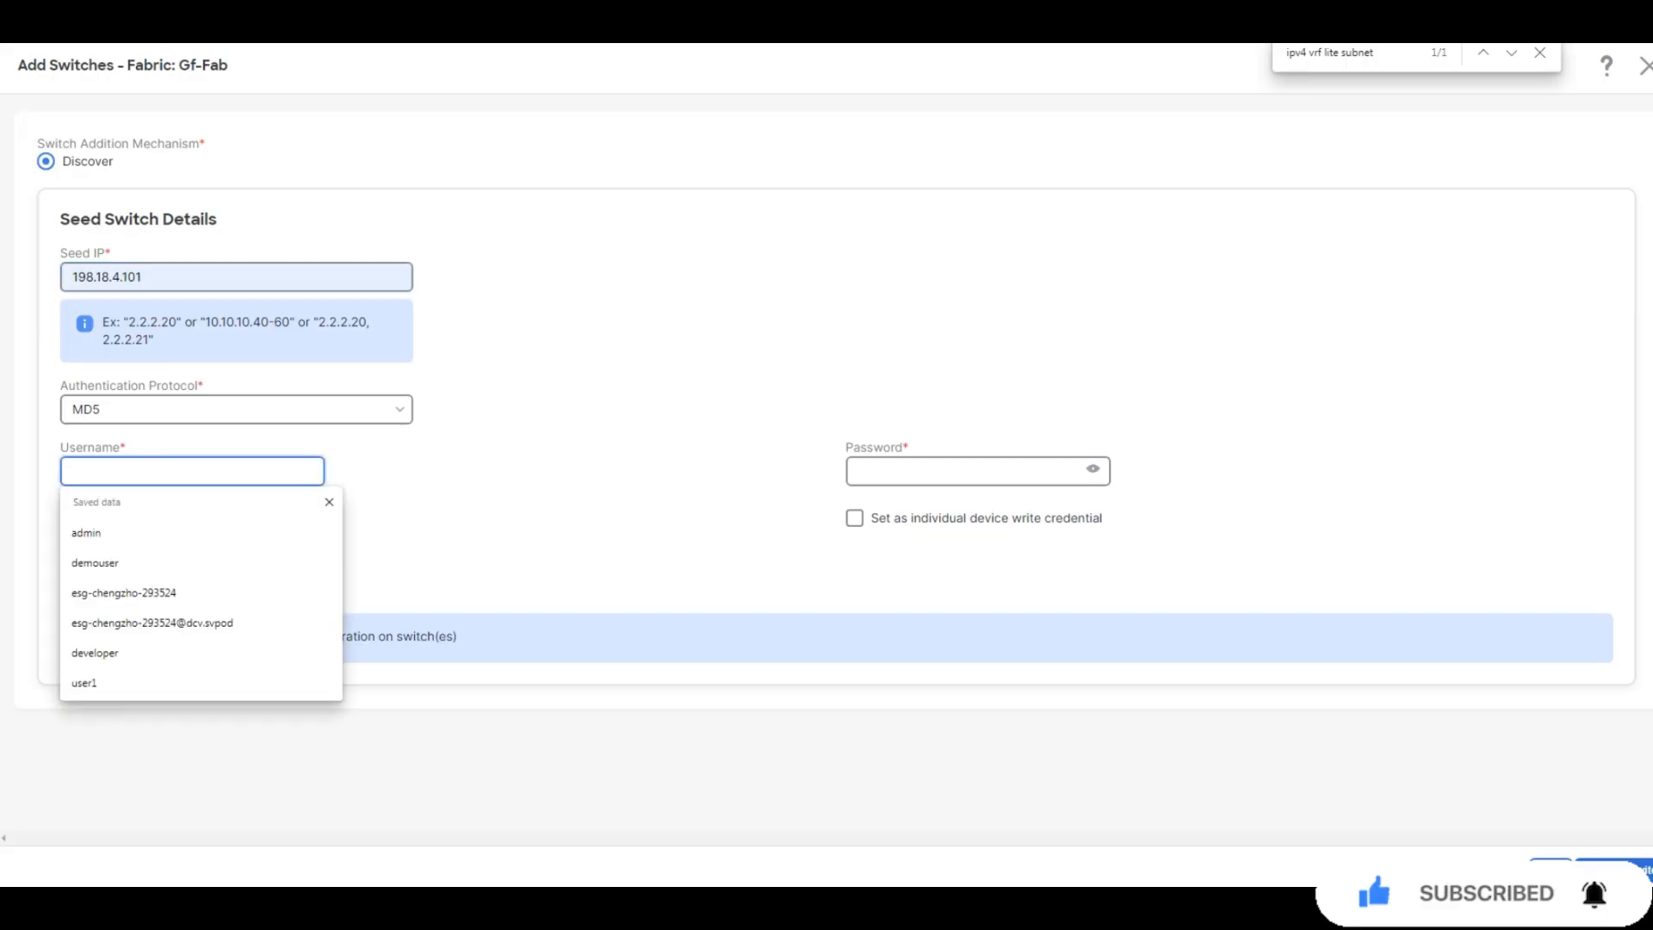
text(admin)
key(Tab)
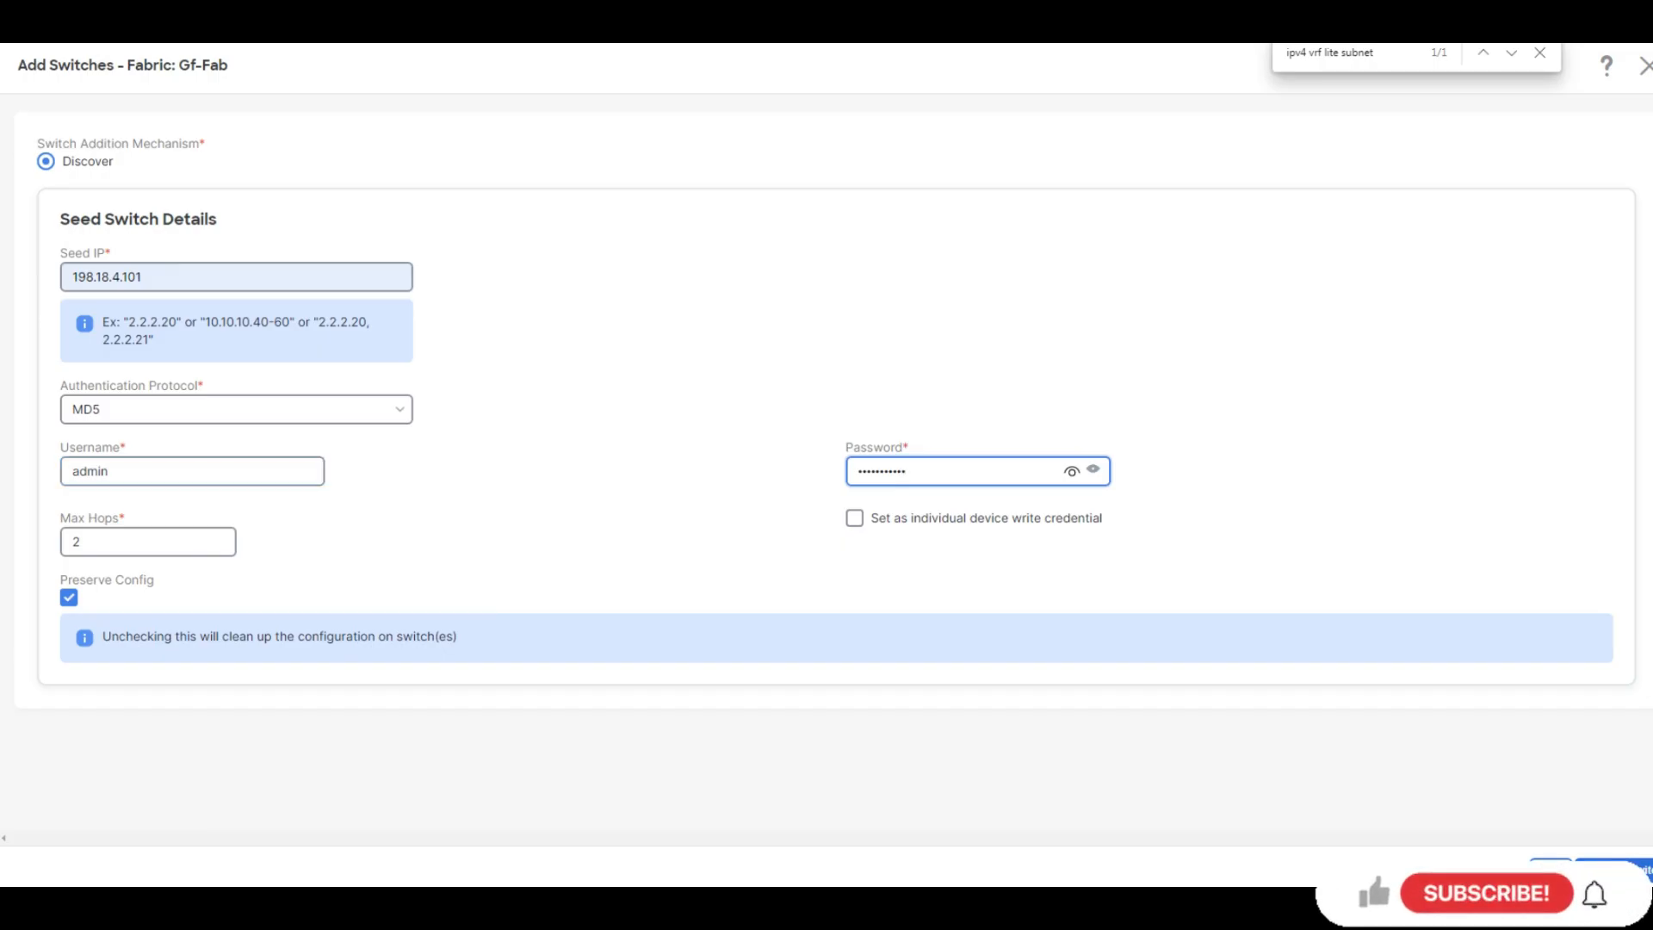
click(69, 597)
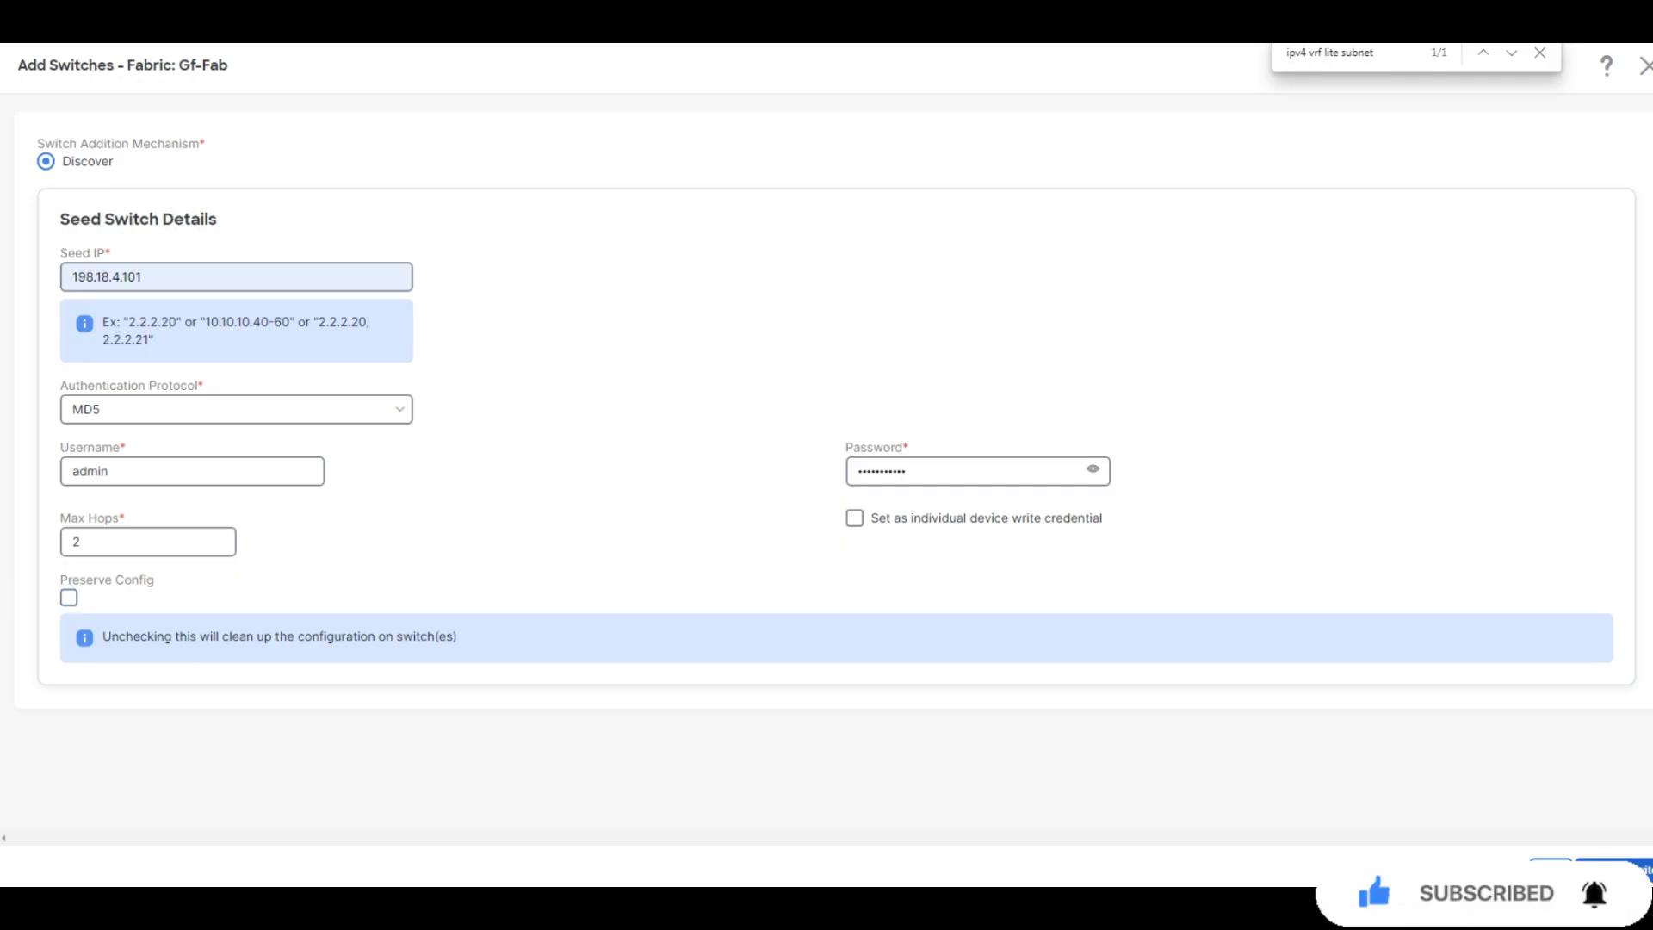
click(1618, 871)
click(874, 530)
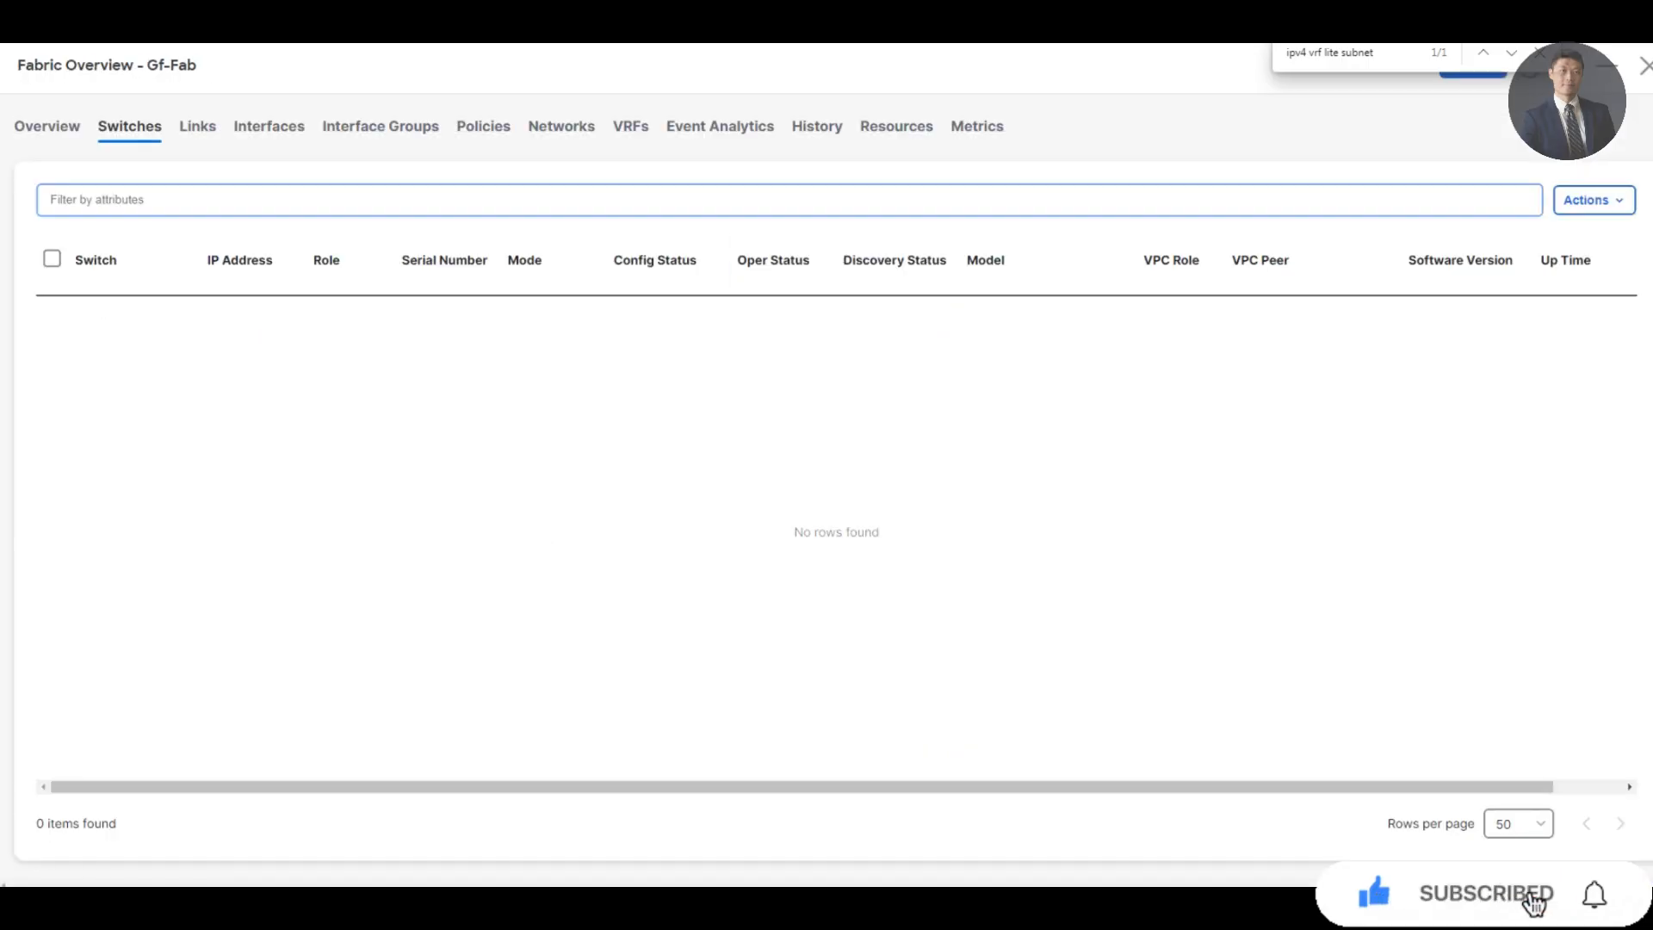
Rediscover from seed 198.18.4.201 with admin credentials and Preserve Config unchecked, confirming the warning
click(1593, 200)
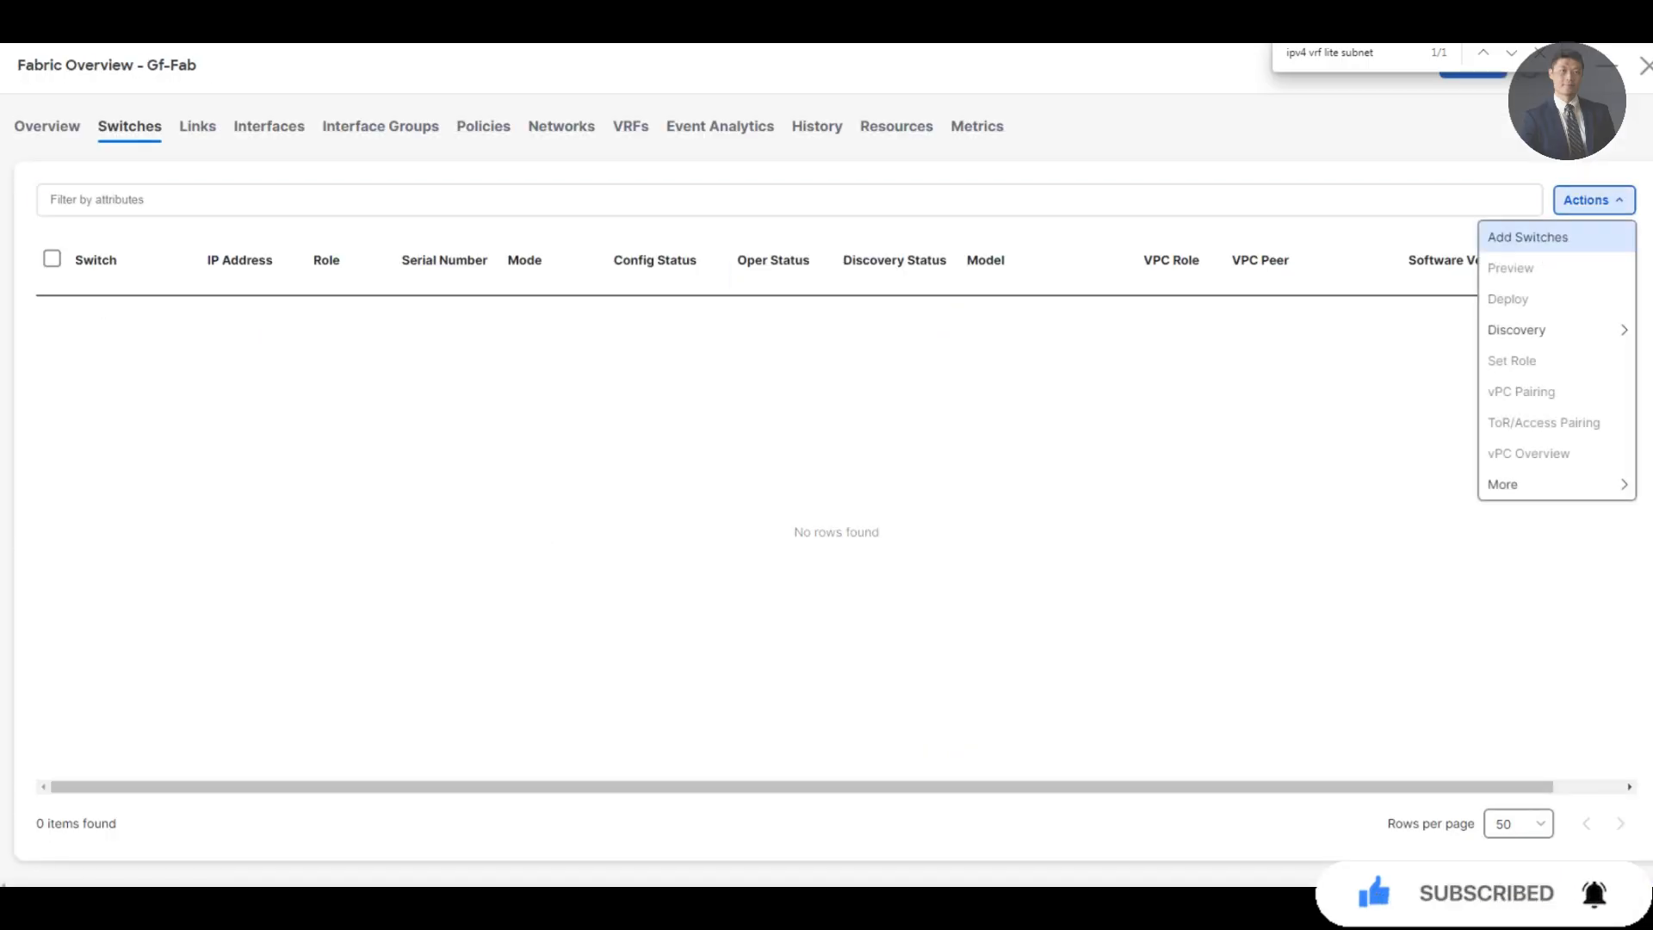
click(1527, 237)
click(236, 278)
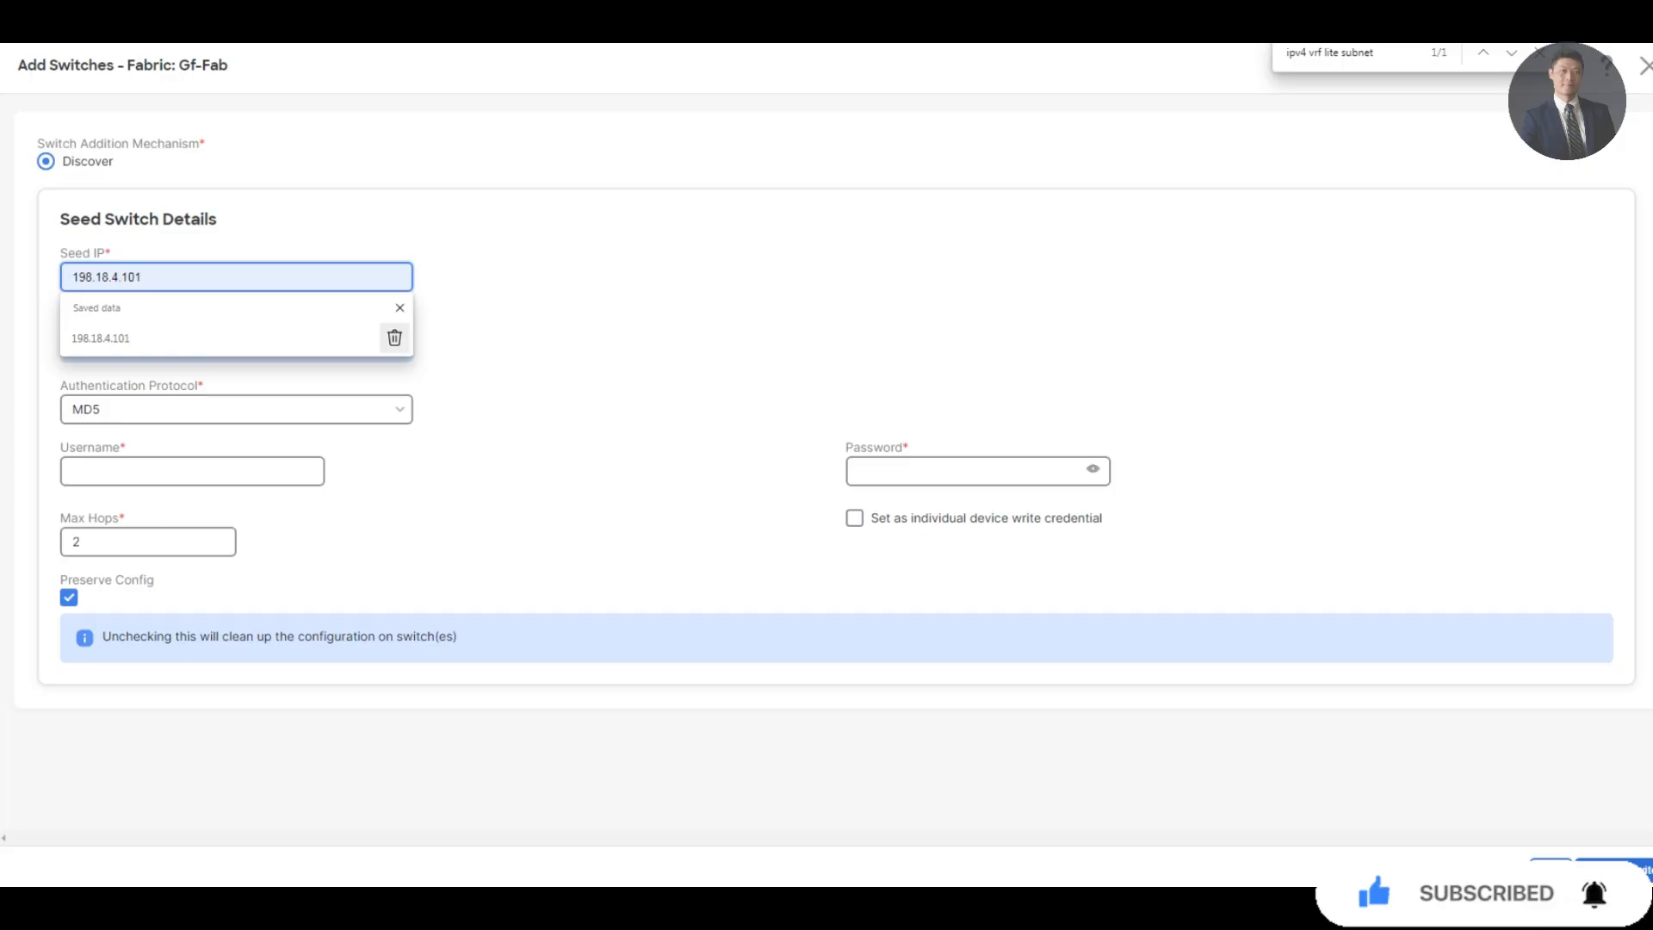
text(198.18.4)
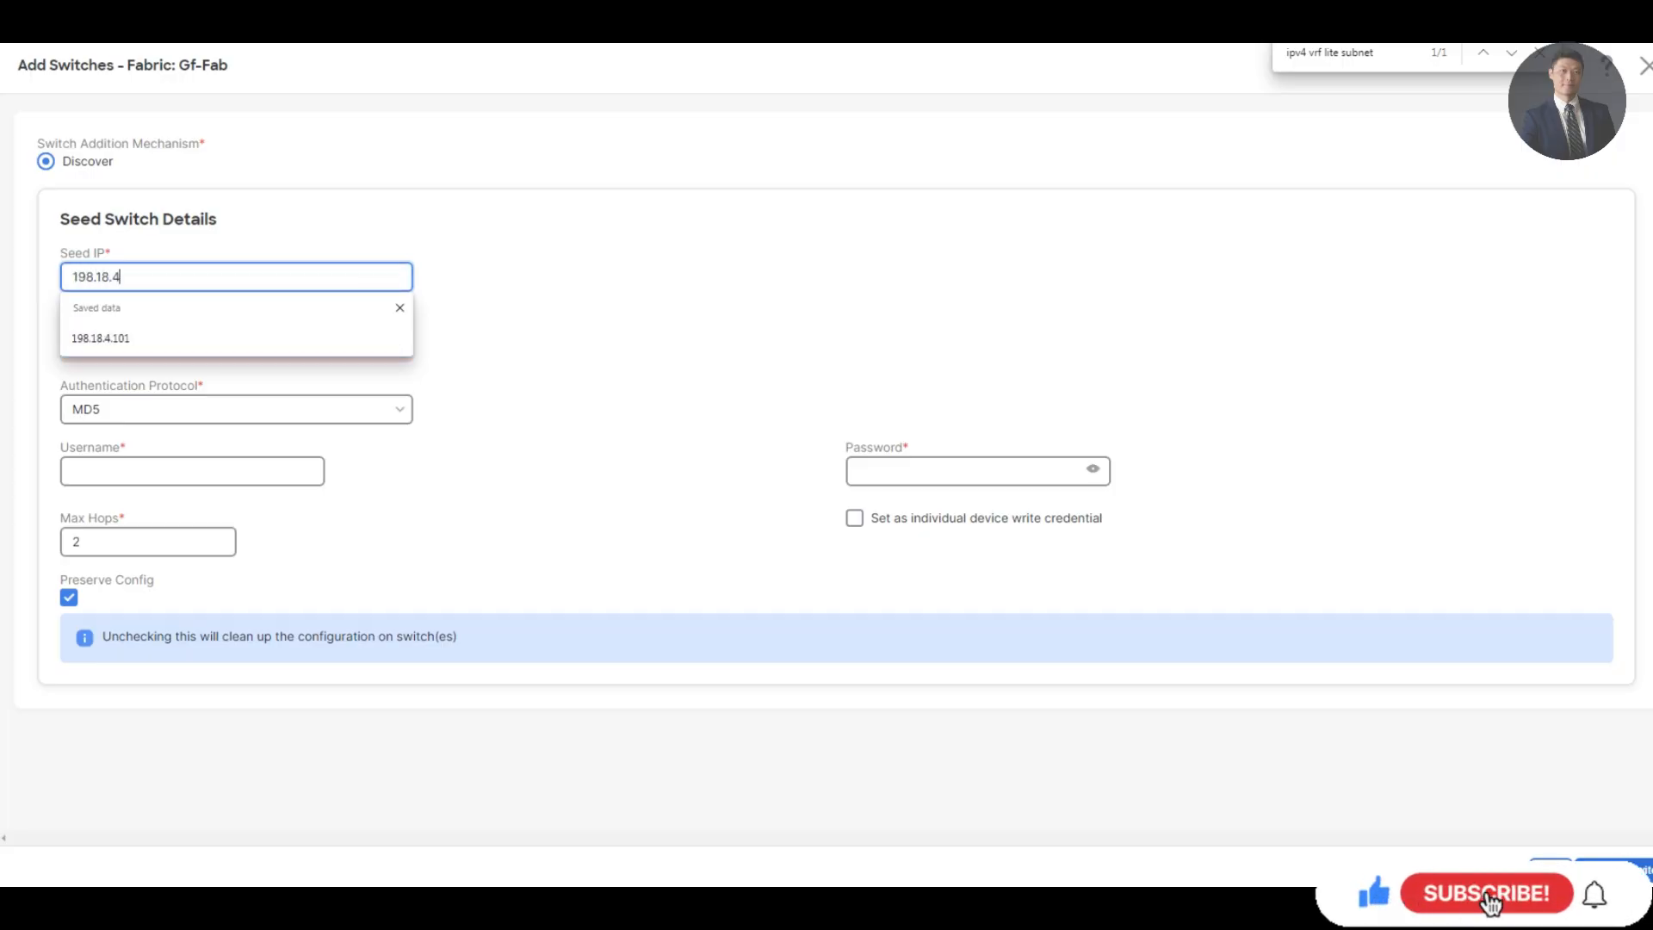
text(.201)
key(Tab)
key(Tab)
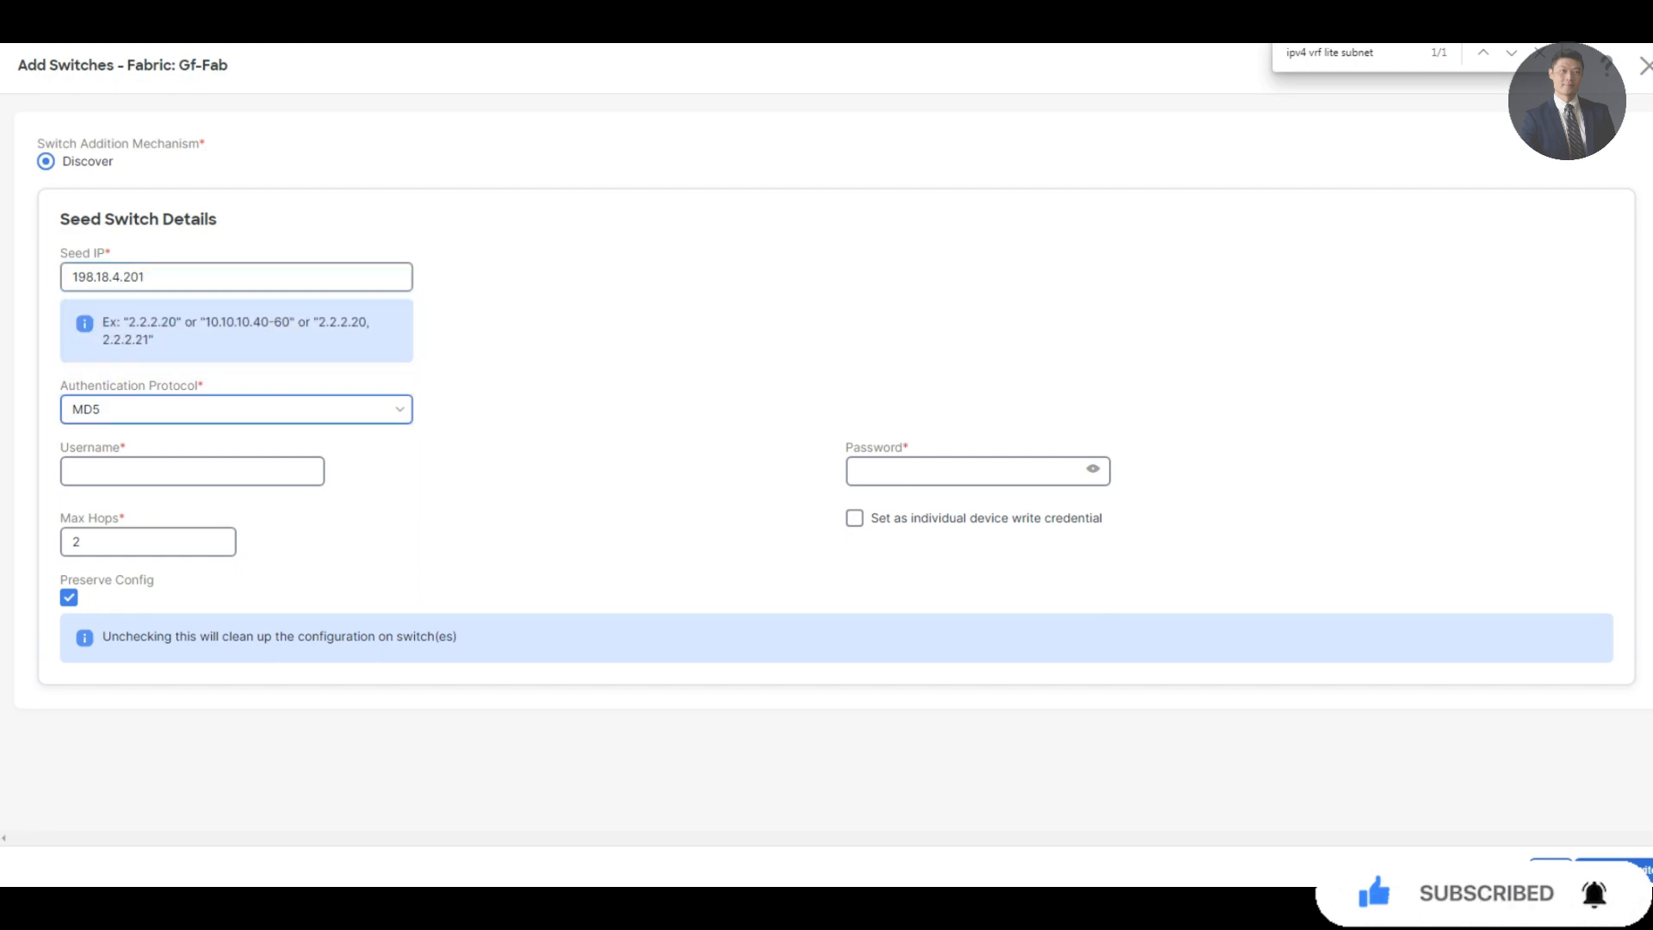
text(admin)
key(Tab)
text(•••••••)
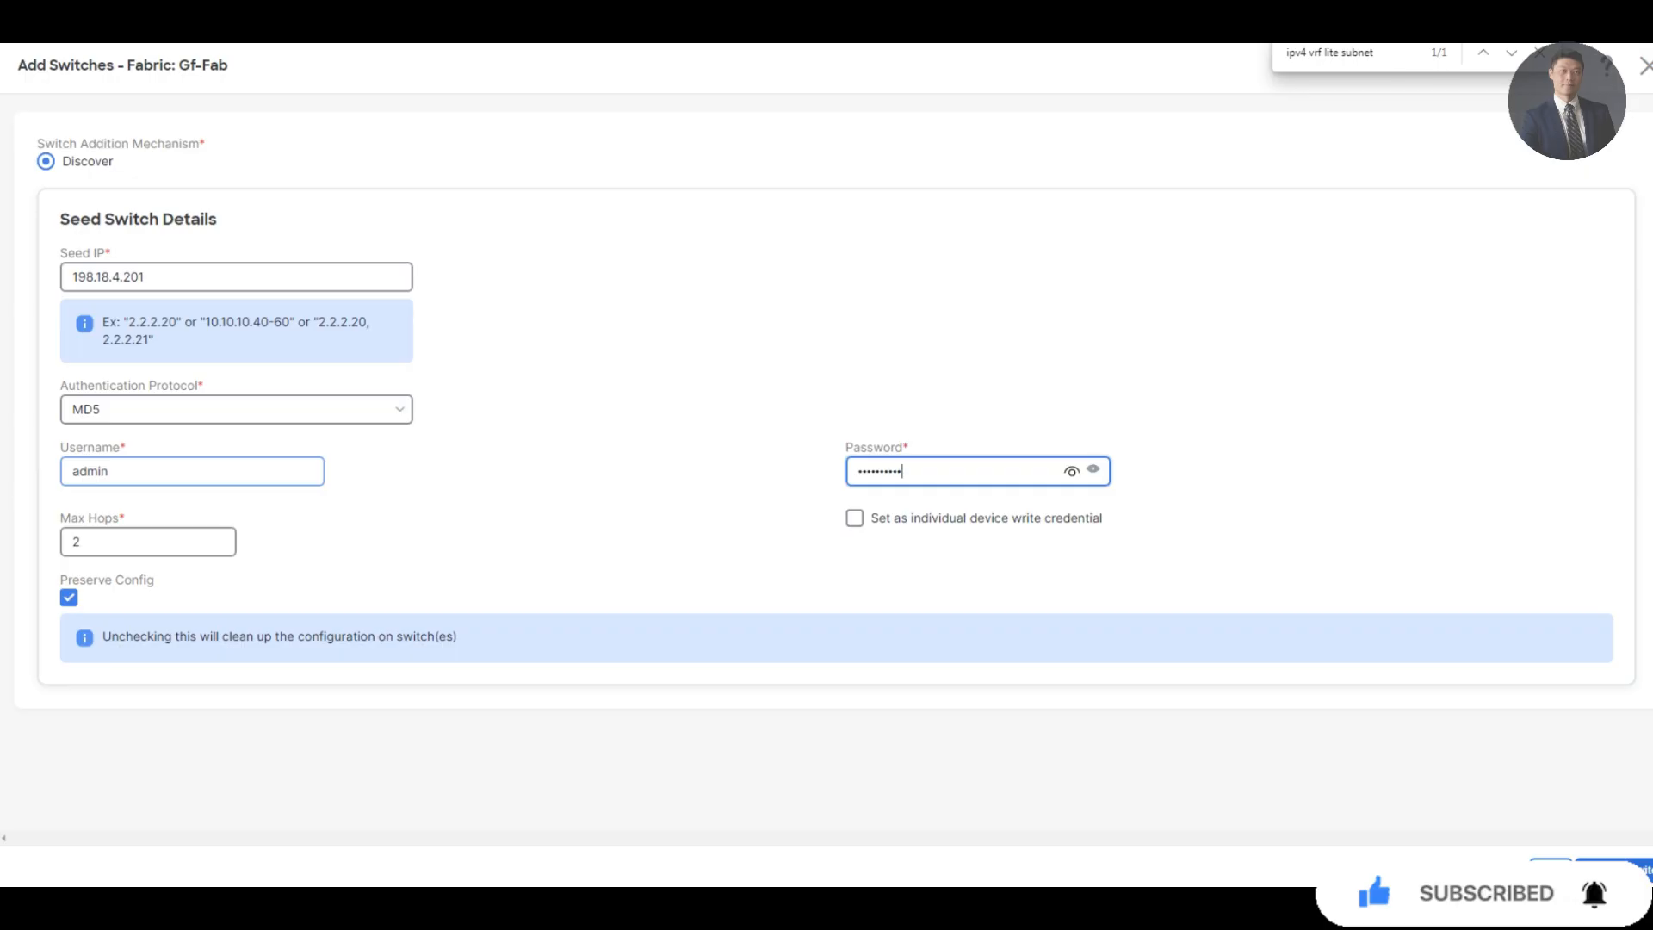
click(69, 597)
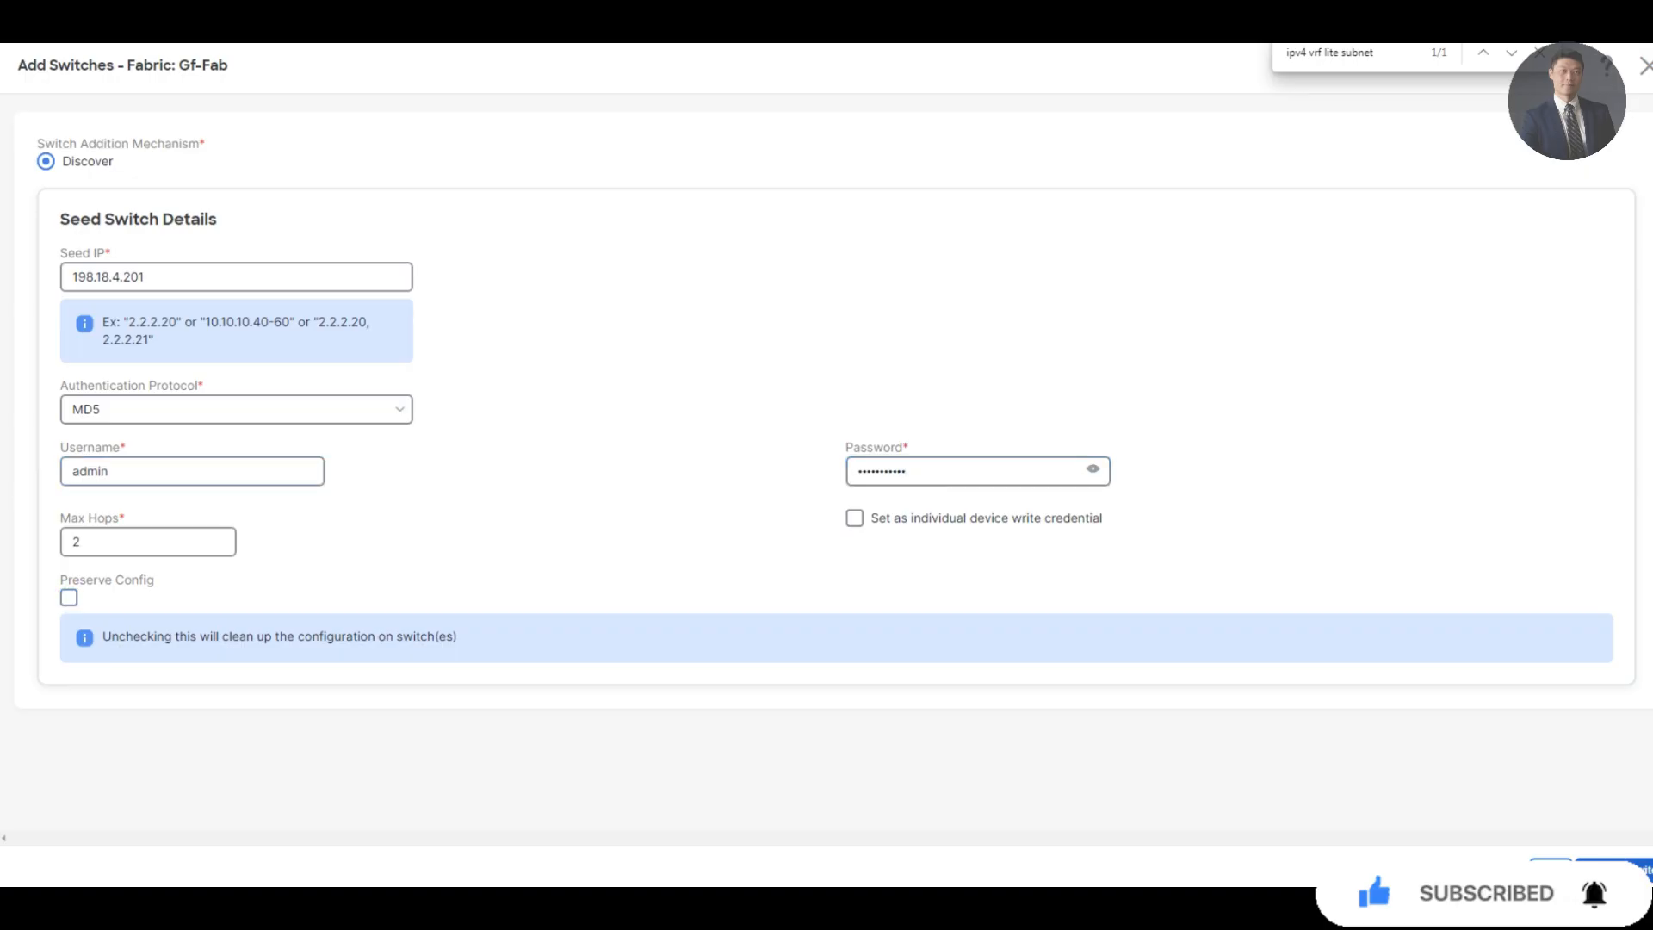
click(1615, 869)
click(875, 531)
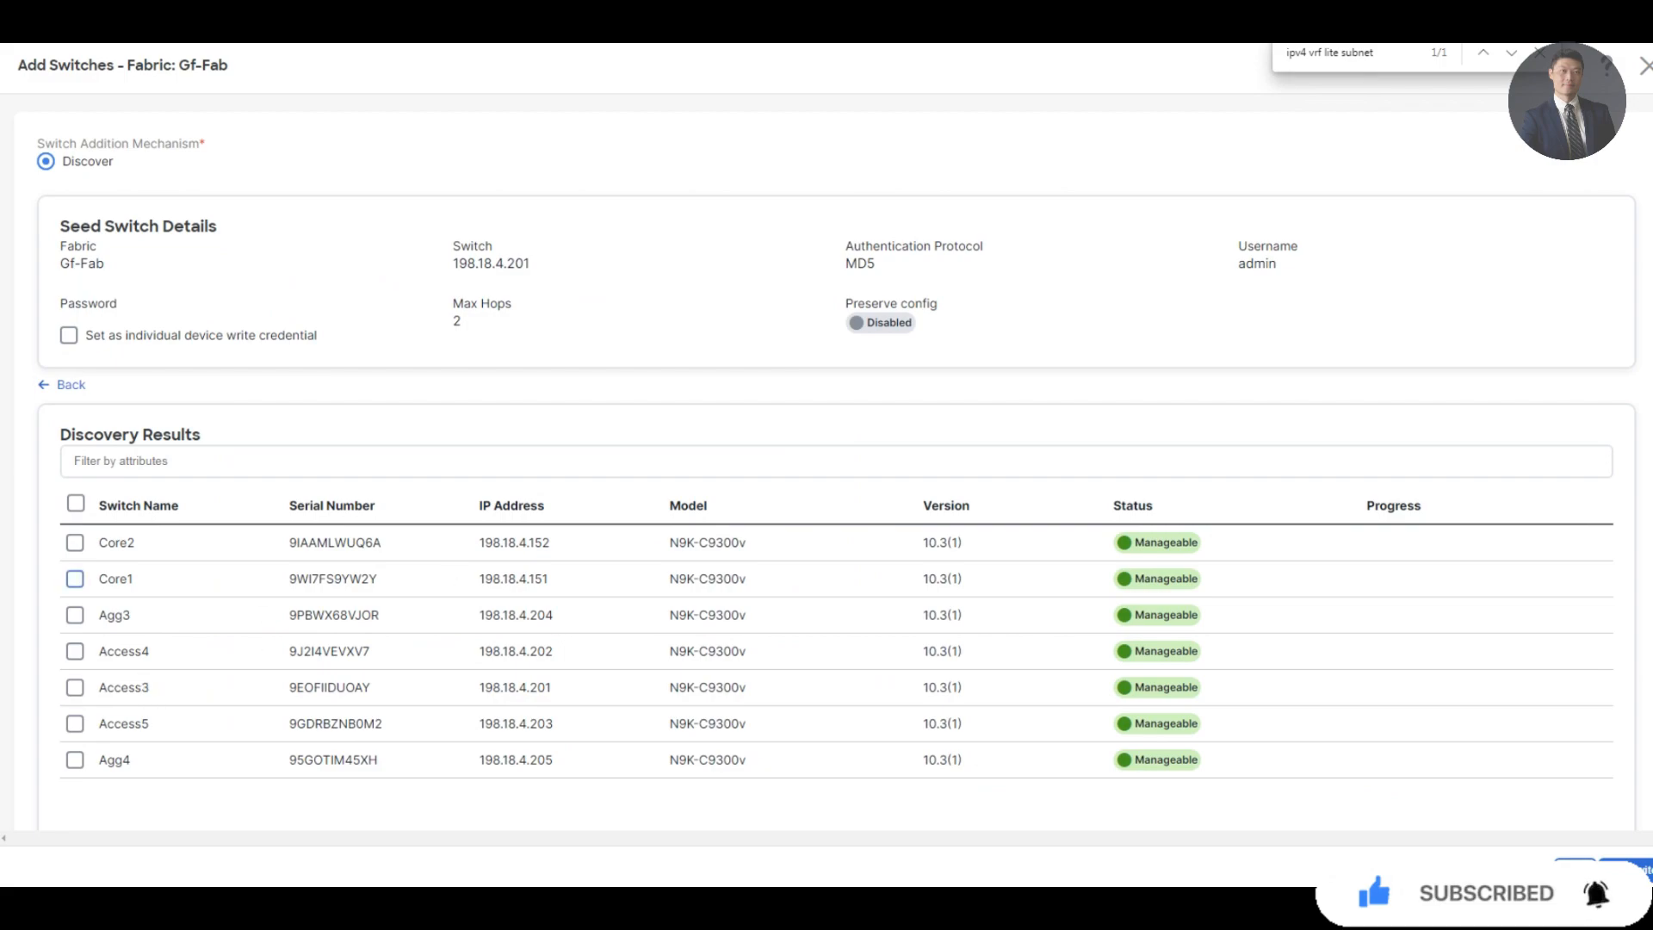
Check Agg3, Access3, Access4, Access5 and Agg4 in Discovery Results and add them to Gf-Fab
click(75, 651)
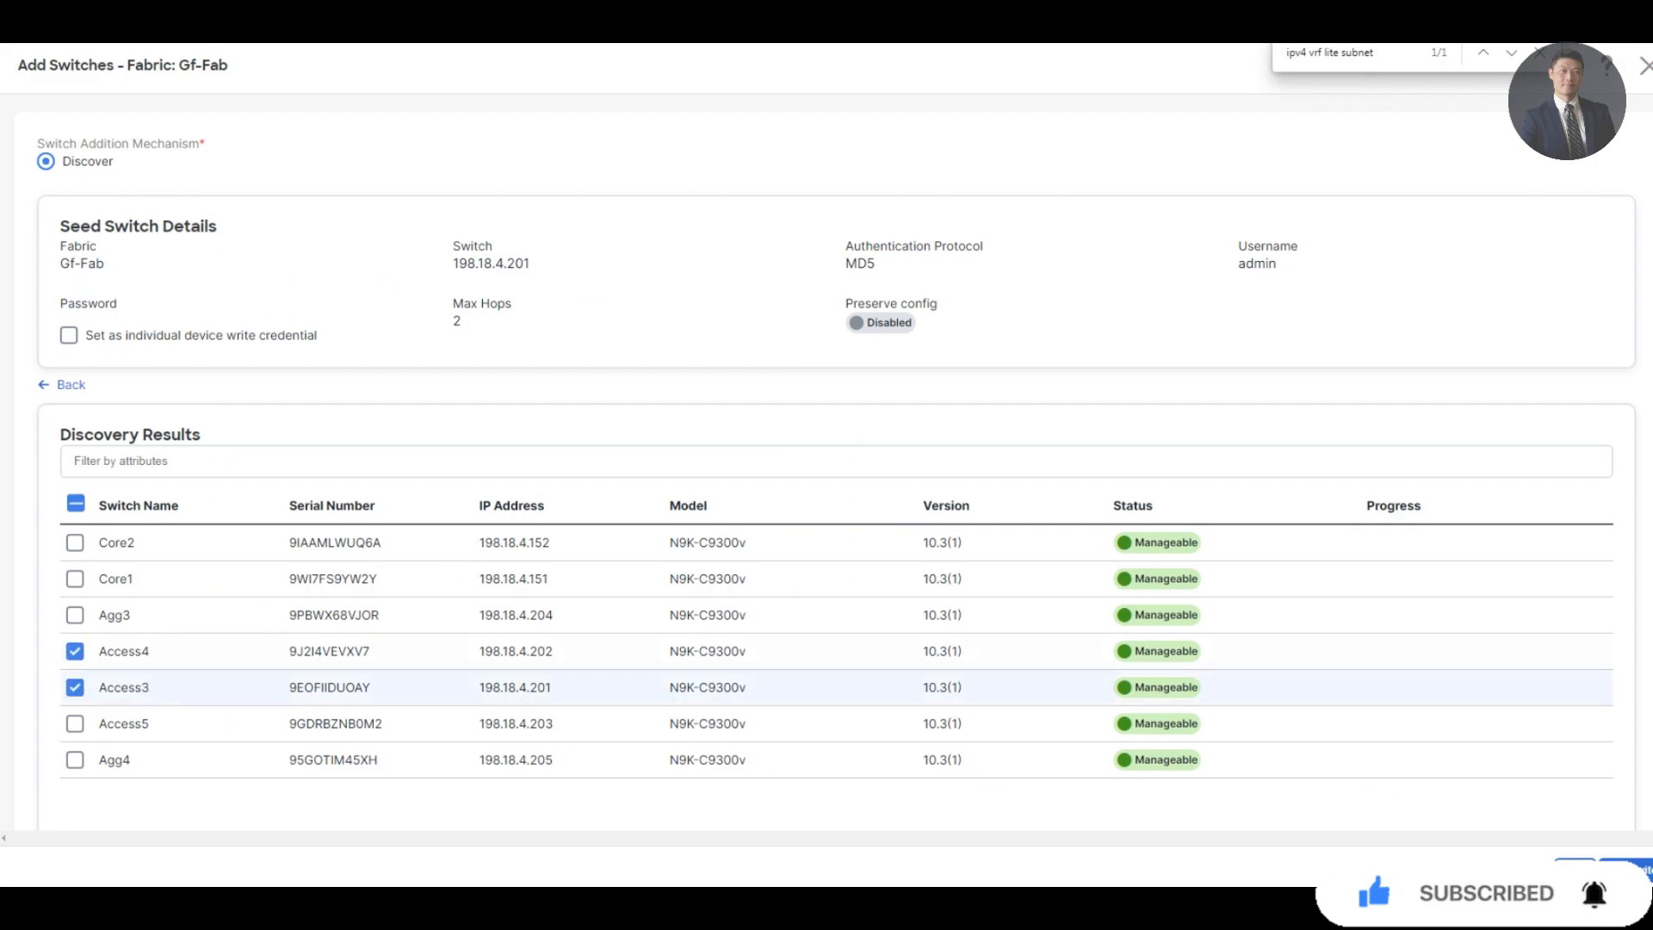
click(75, 614)
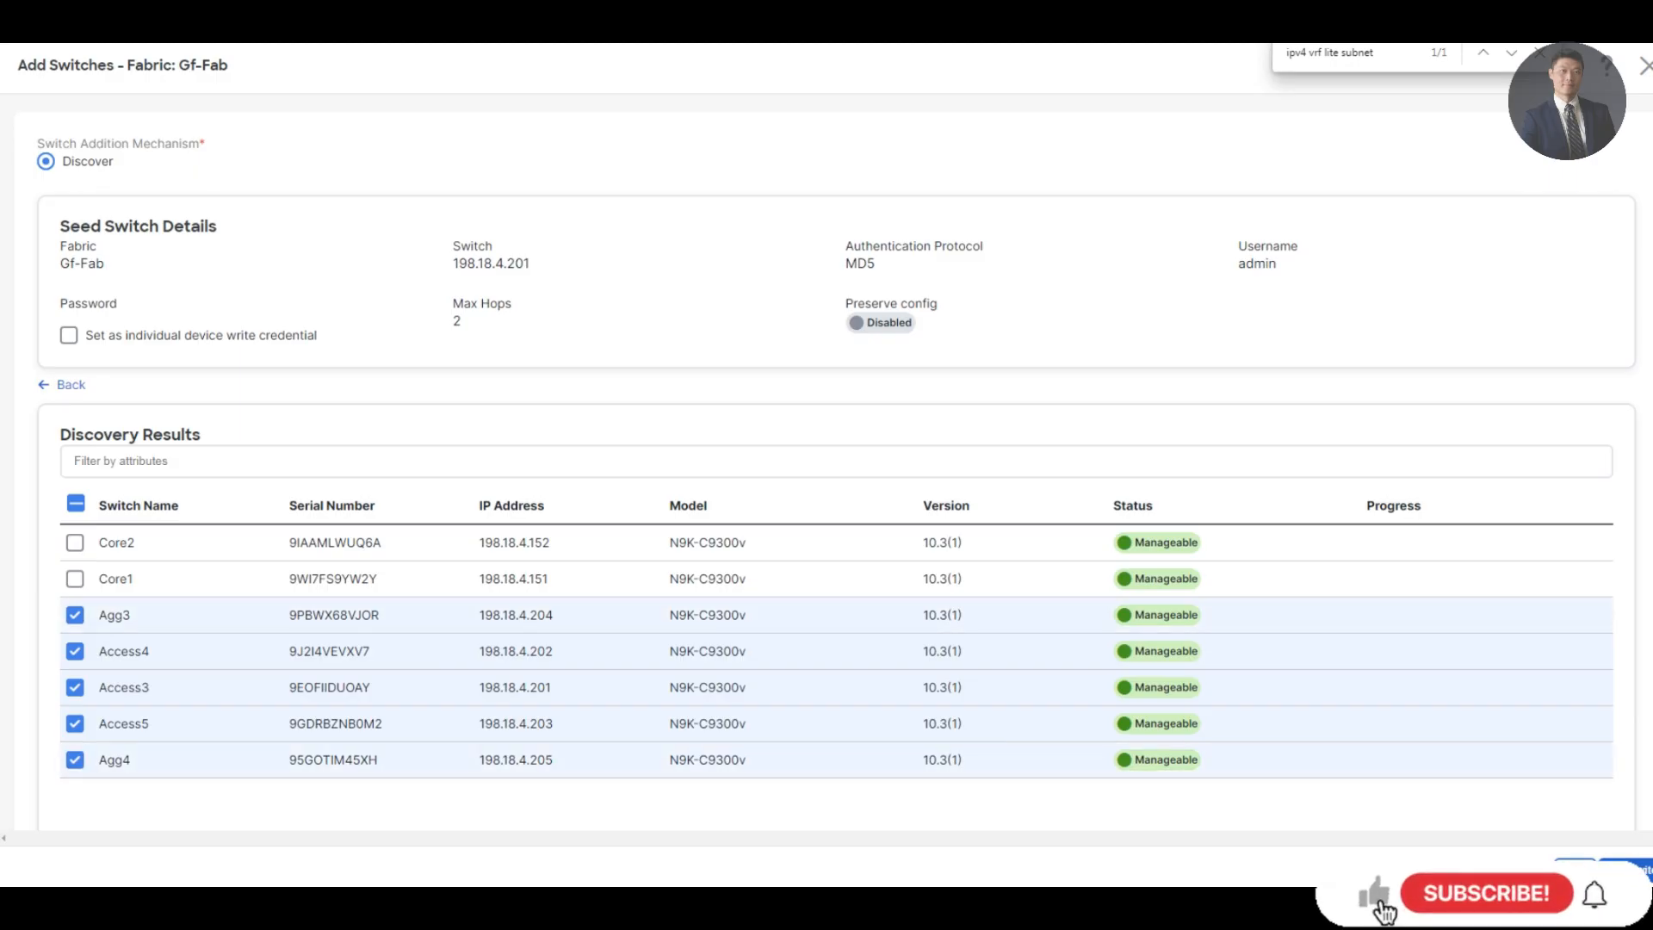
click(1630, 870)
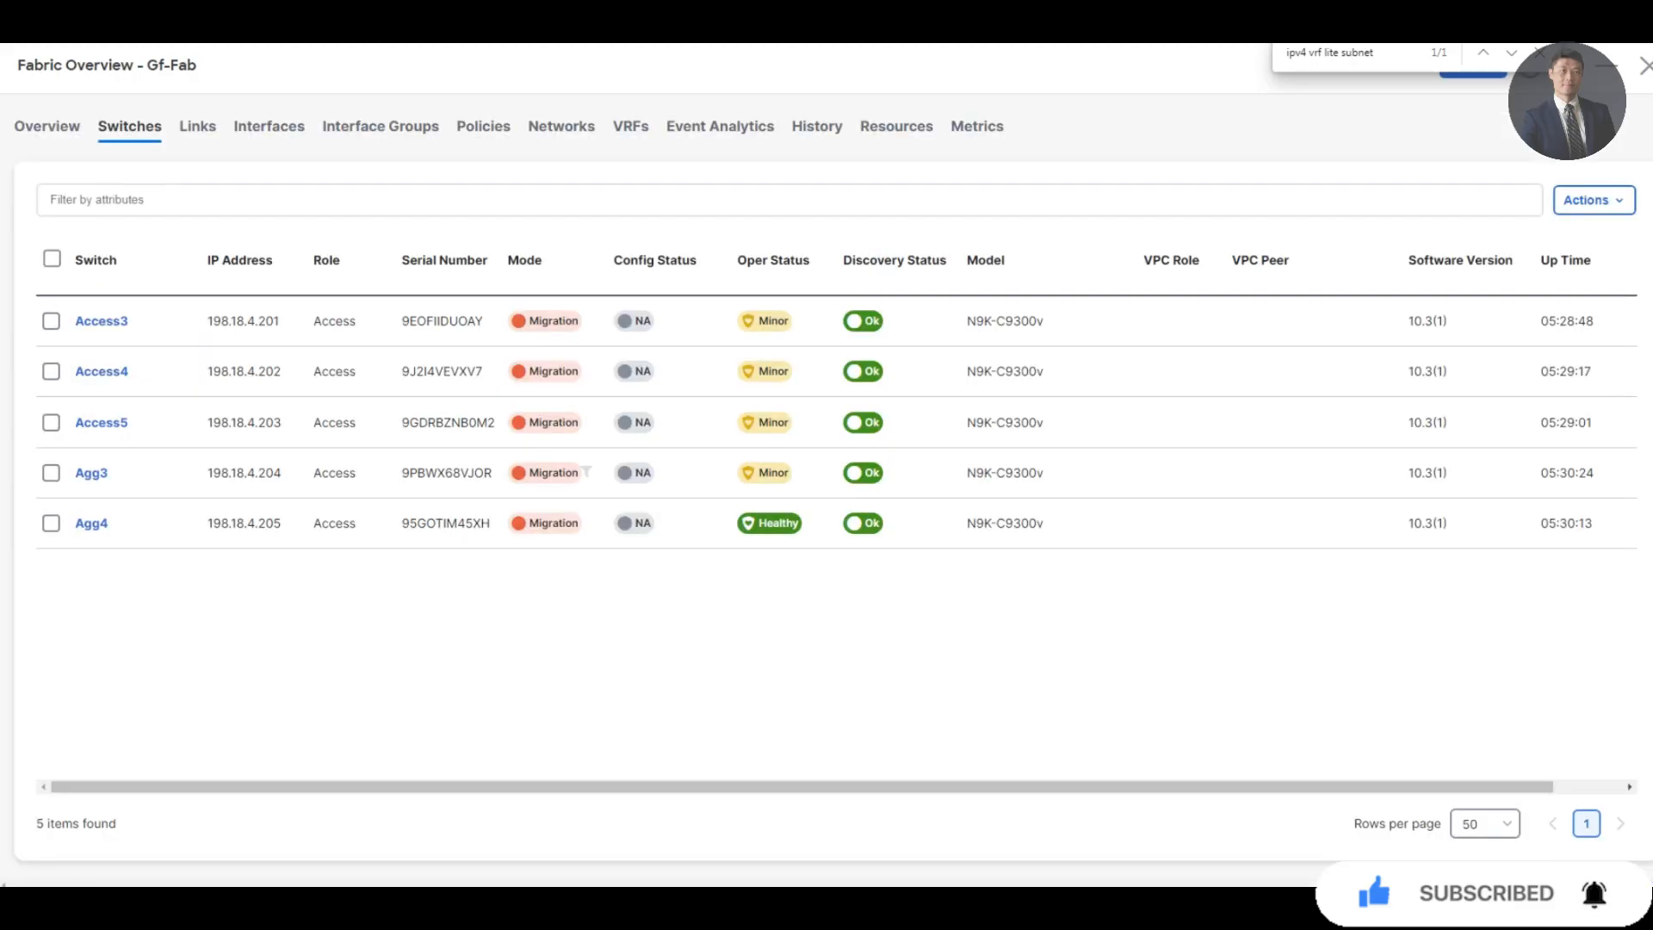
Give Agg3 and Agg4 the Aggregation role via Set Role, accepting the recalculate warning
click(51, 473)
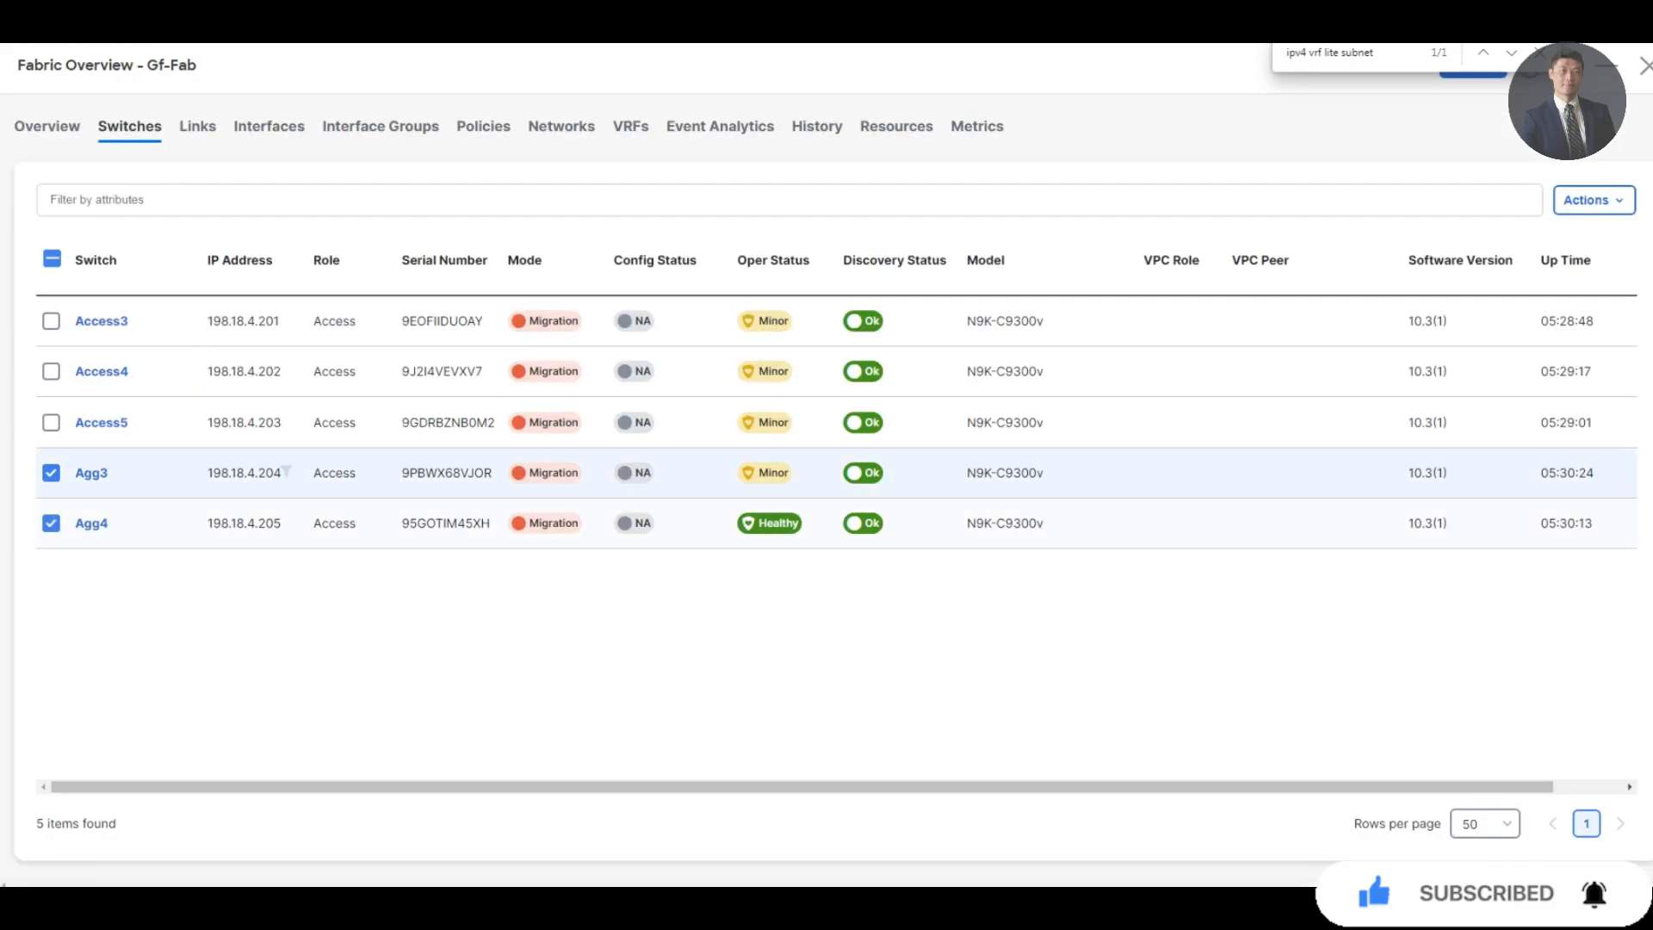
click(1593, 199)
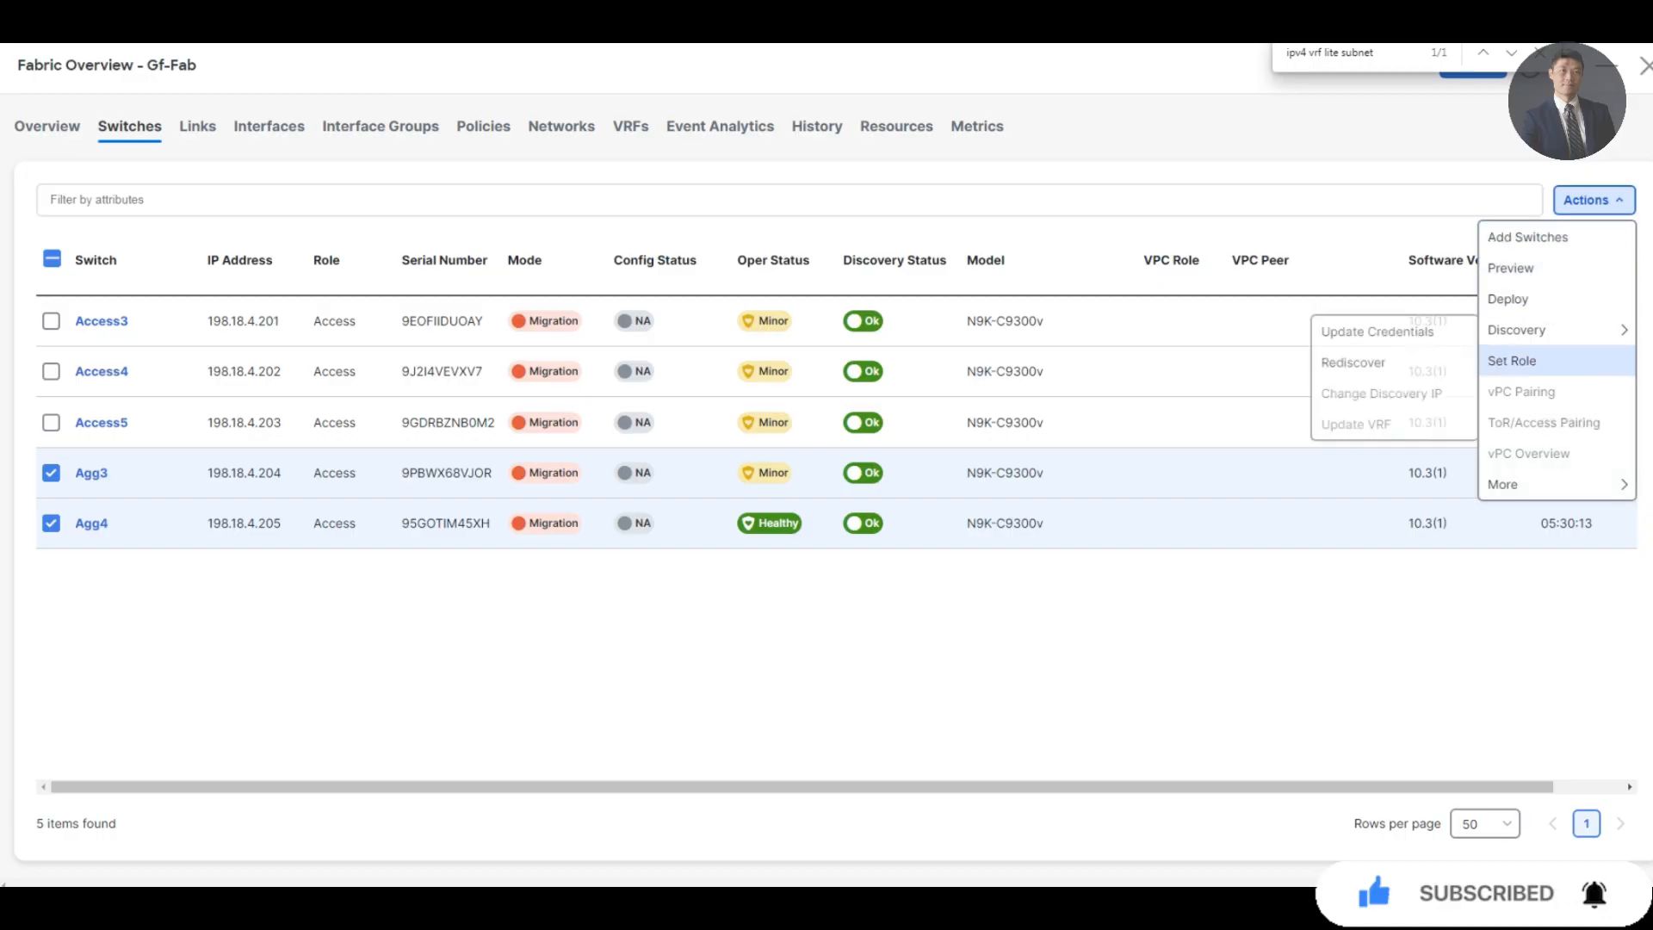
click(1511, 360)
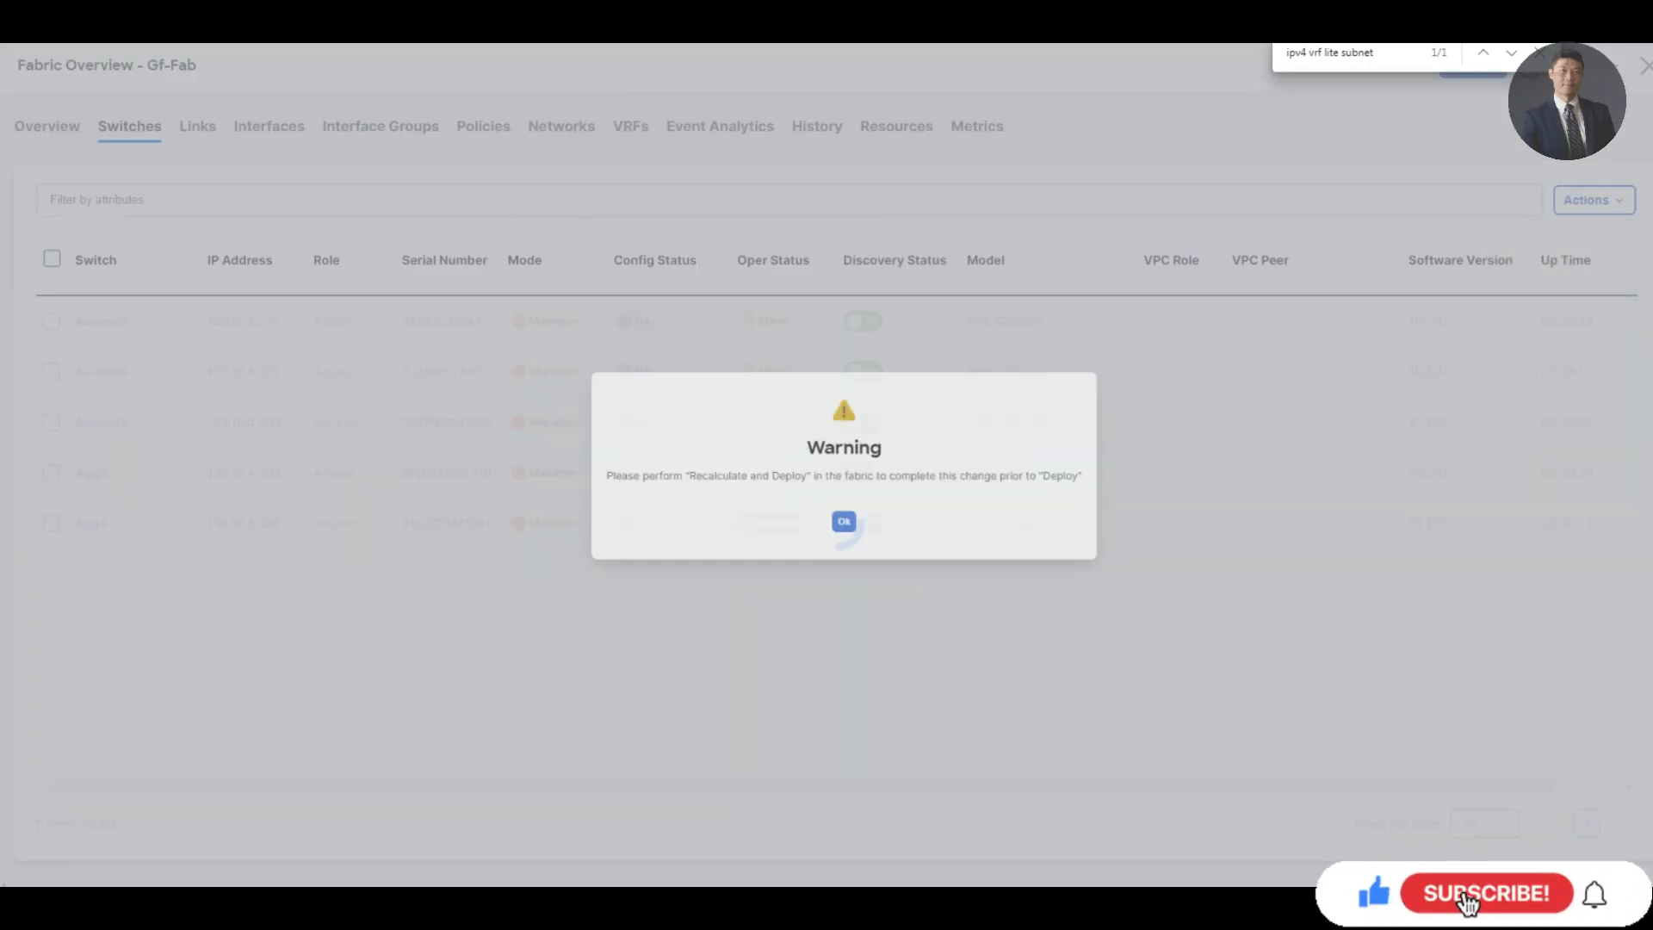
click(843, 531)
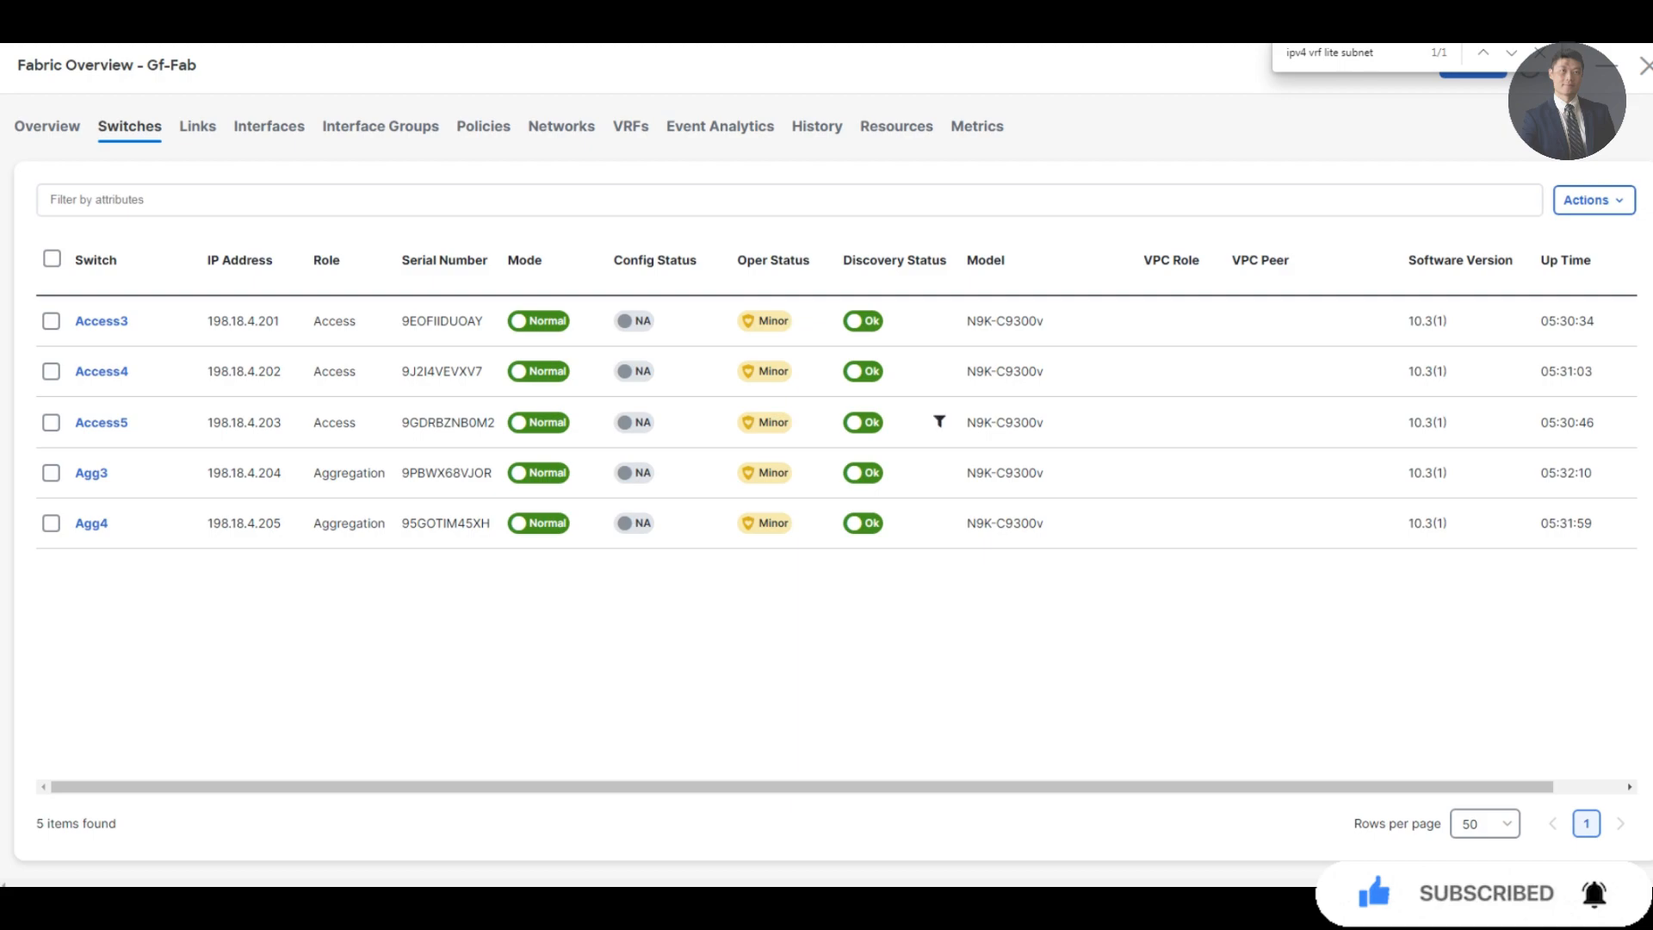
click(51, 473)
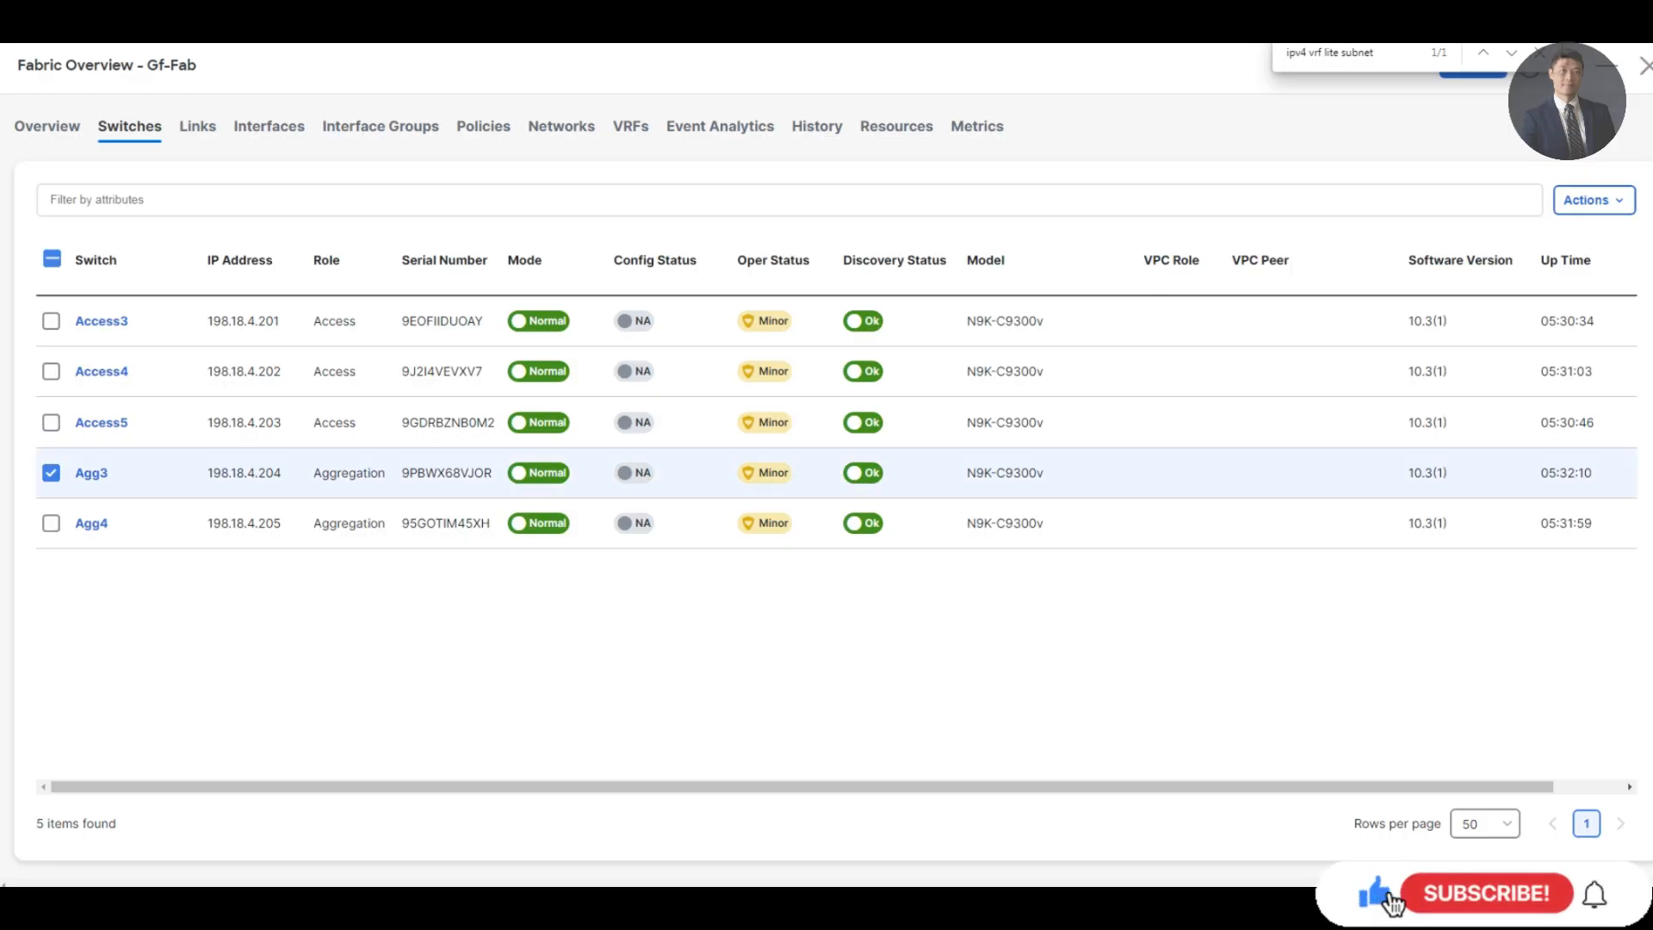
Save Agg4 as Agg3's vPC peer and acknowledge the success message
click(1593, 200)
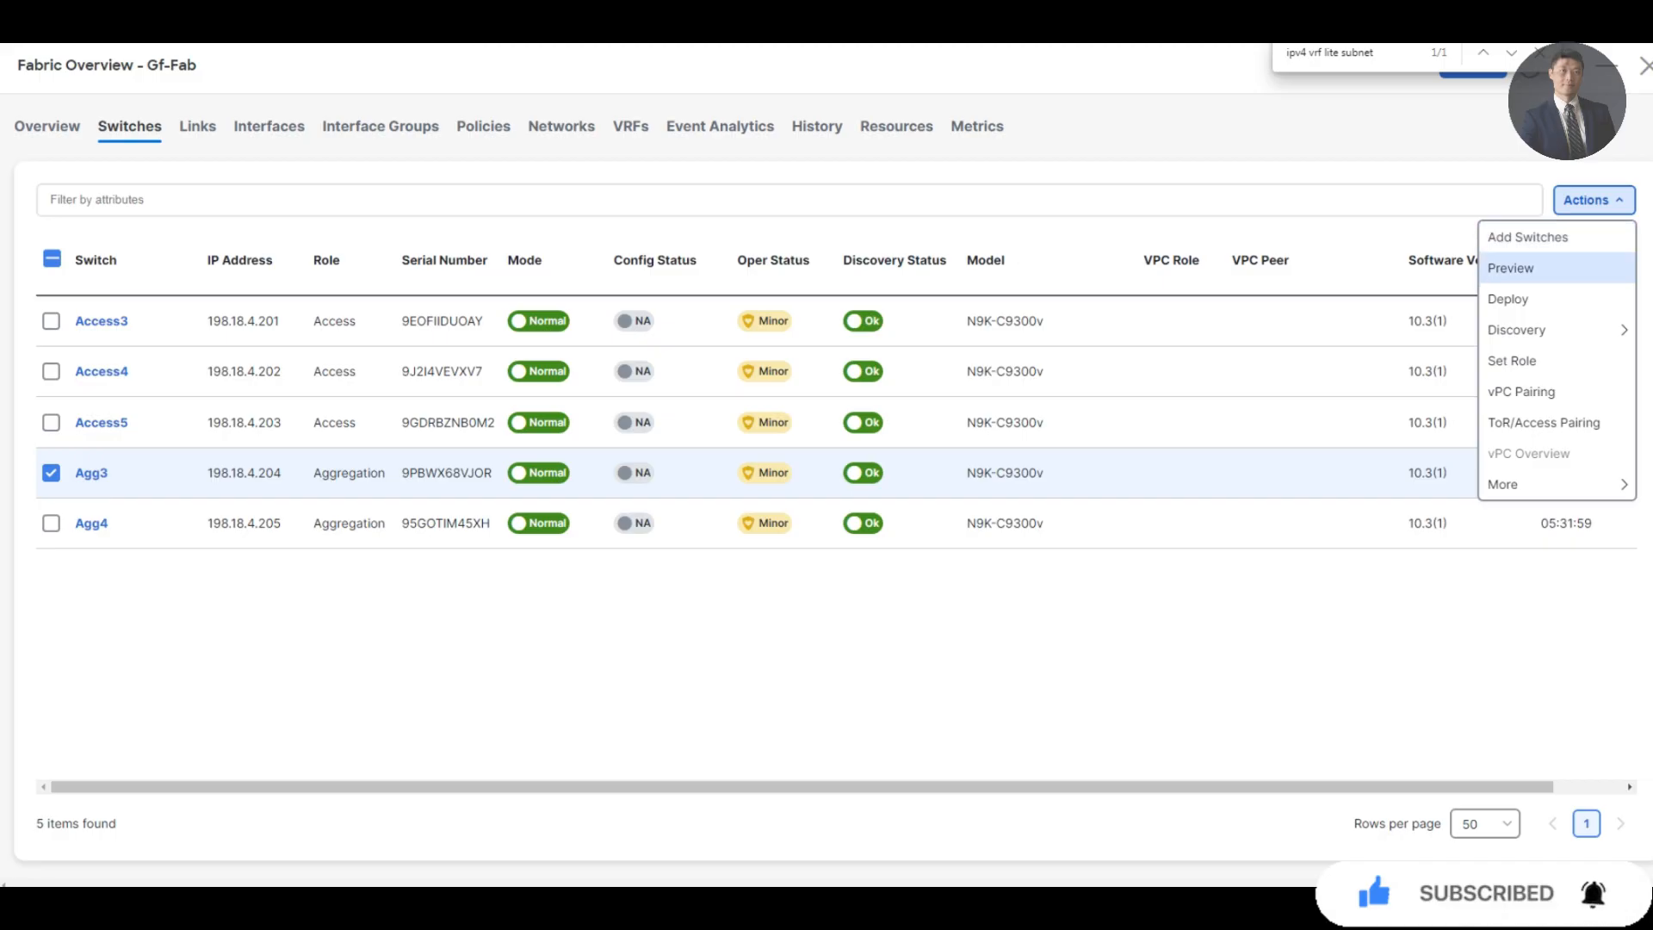
mouse_move(1519, 330)
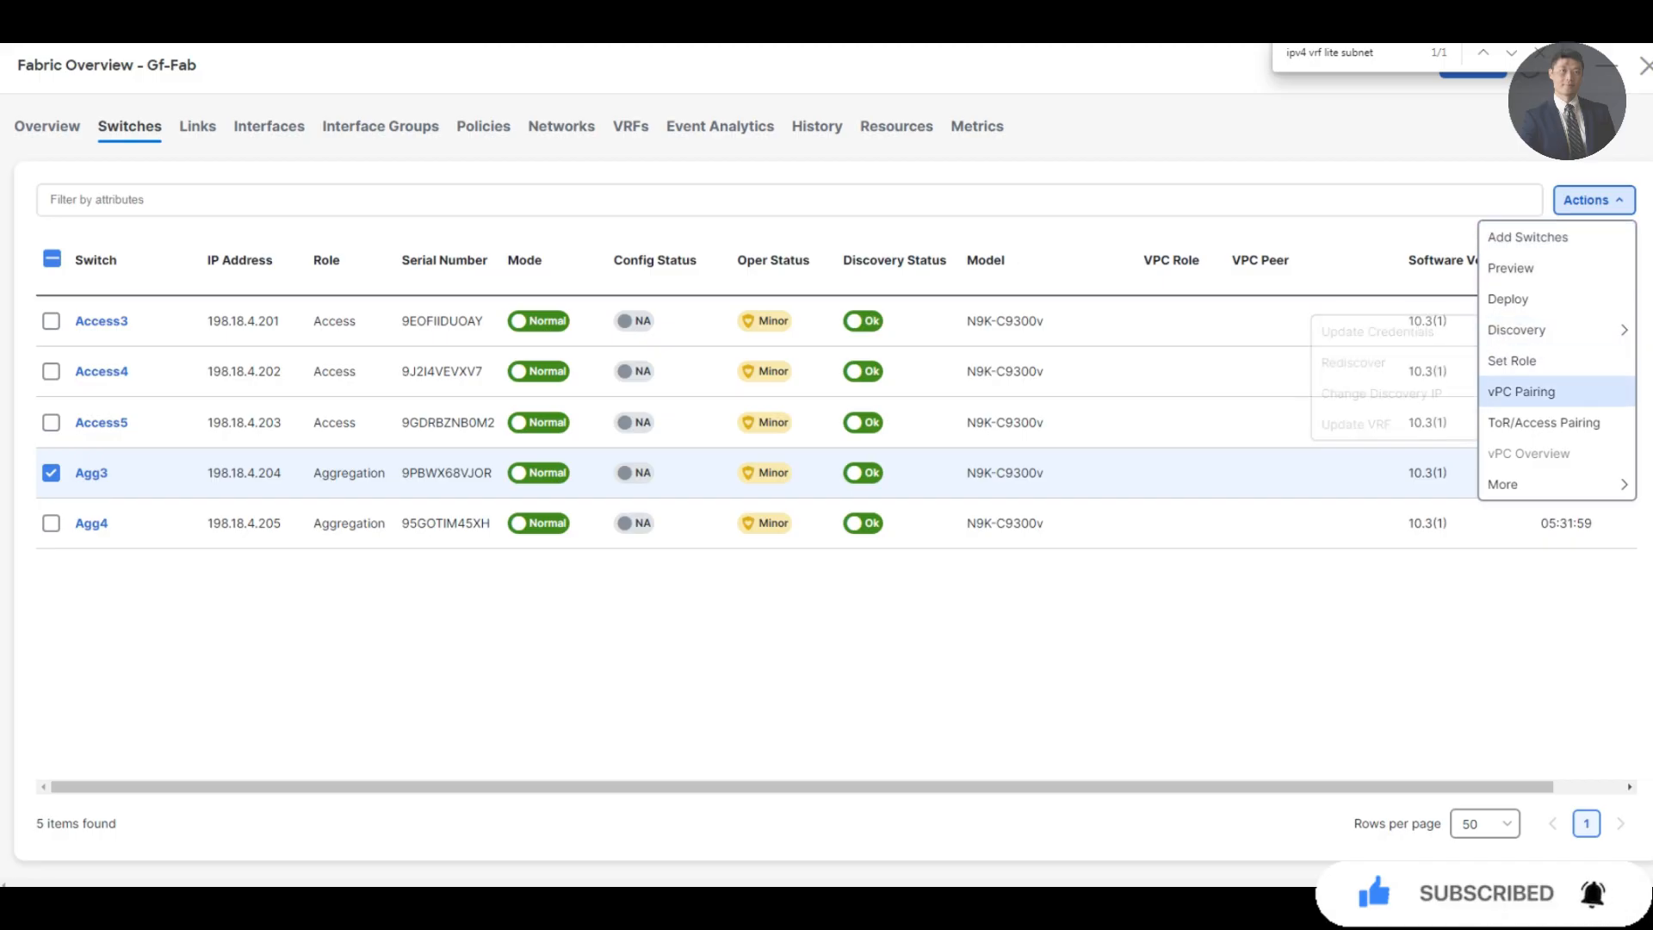
click(1535, 392)
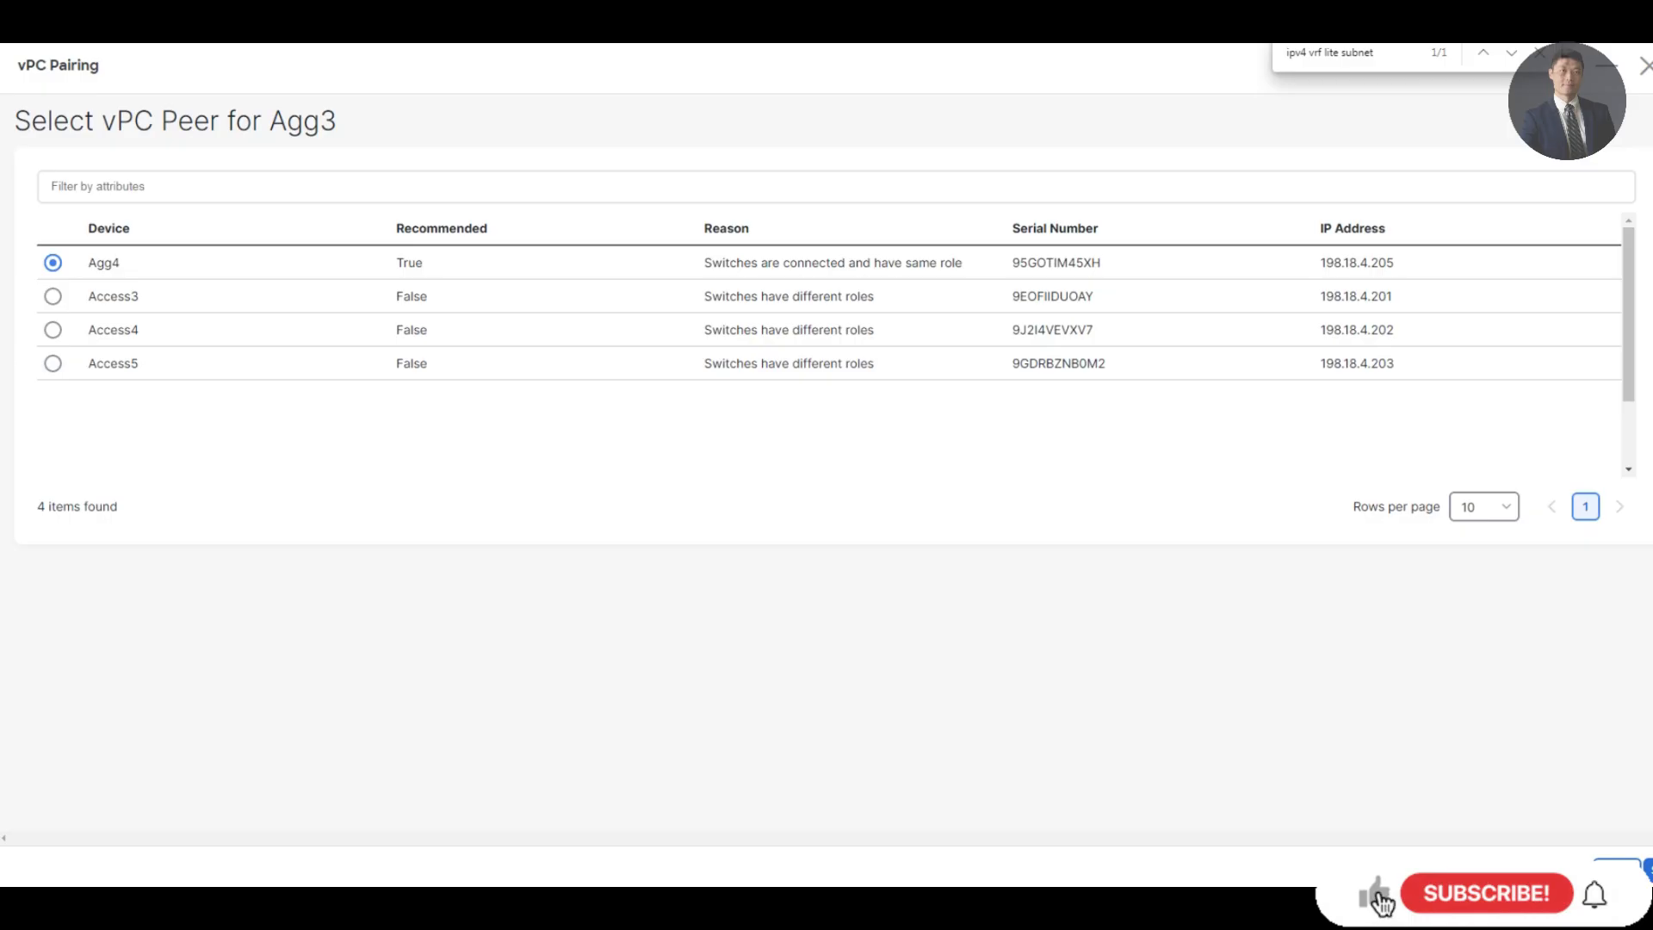
click(1648, 869)
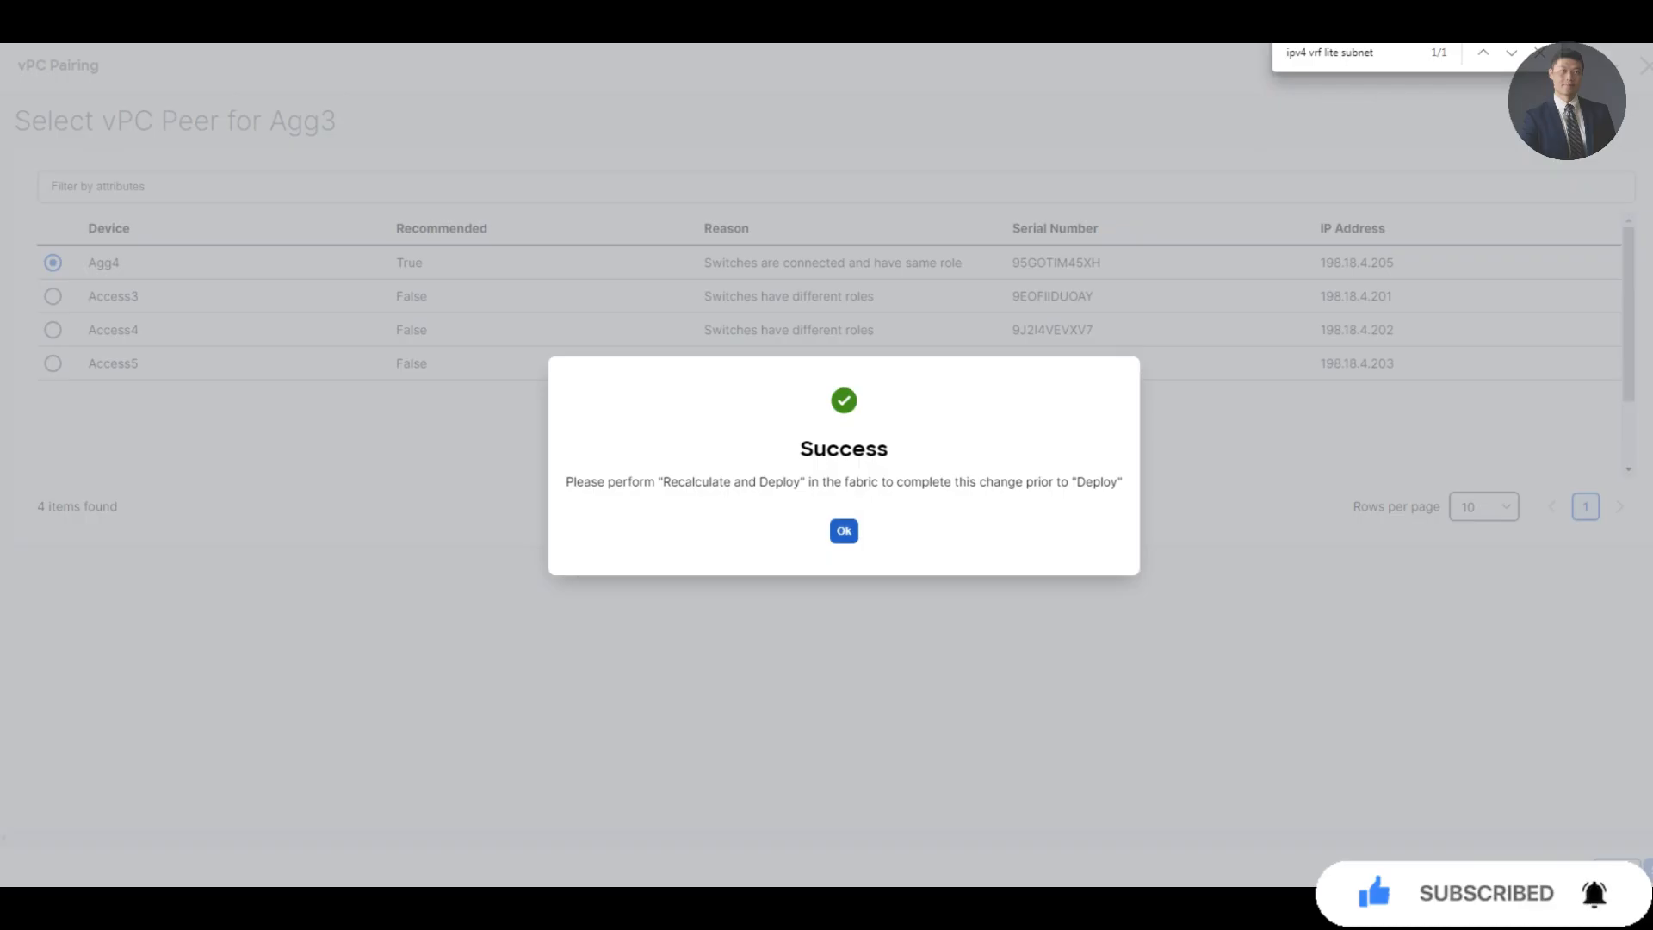
click(844, 531)
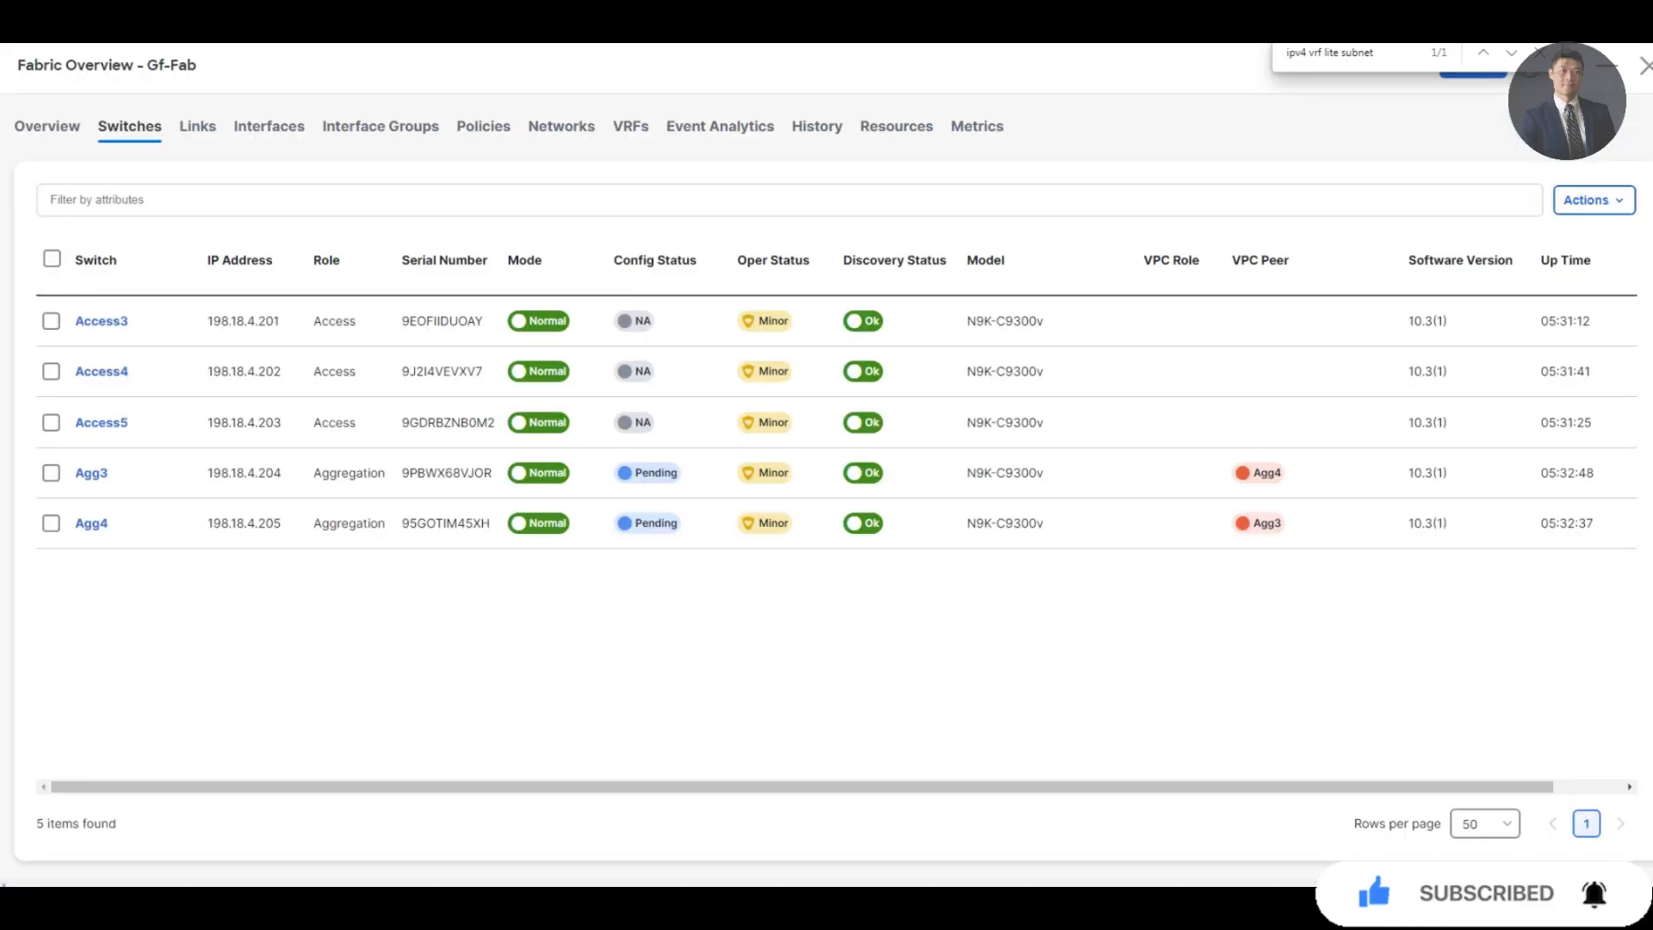
Run Recalculate and Deploy on Gf-Fab to produce the pending-config preview
click(1540, 52)
click(1473, 66)
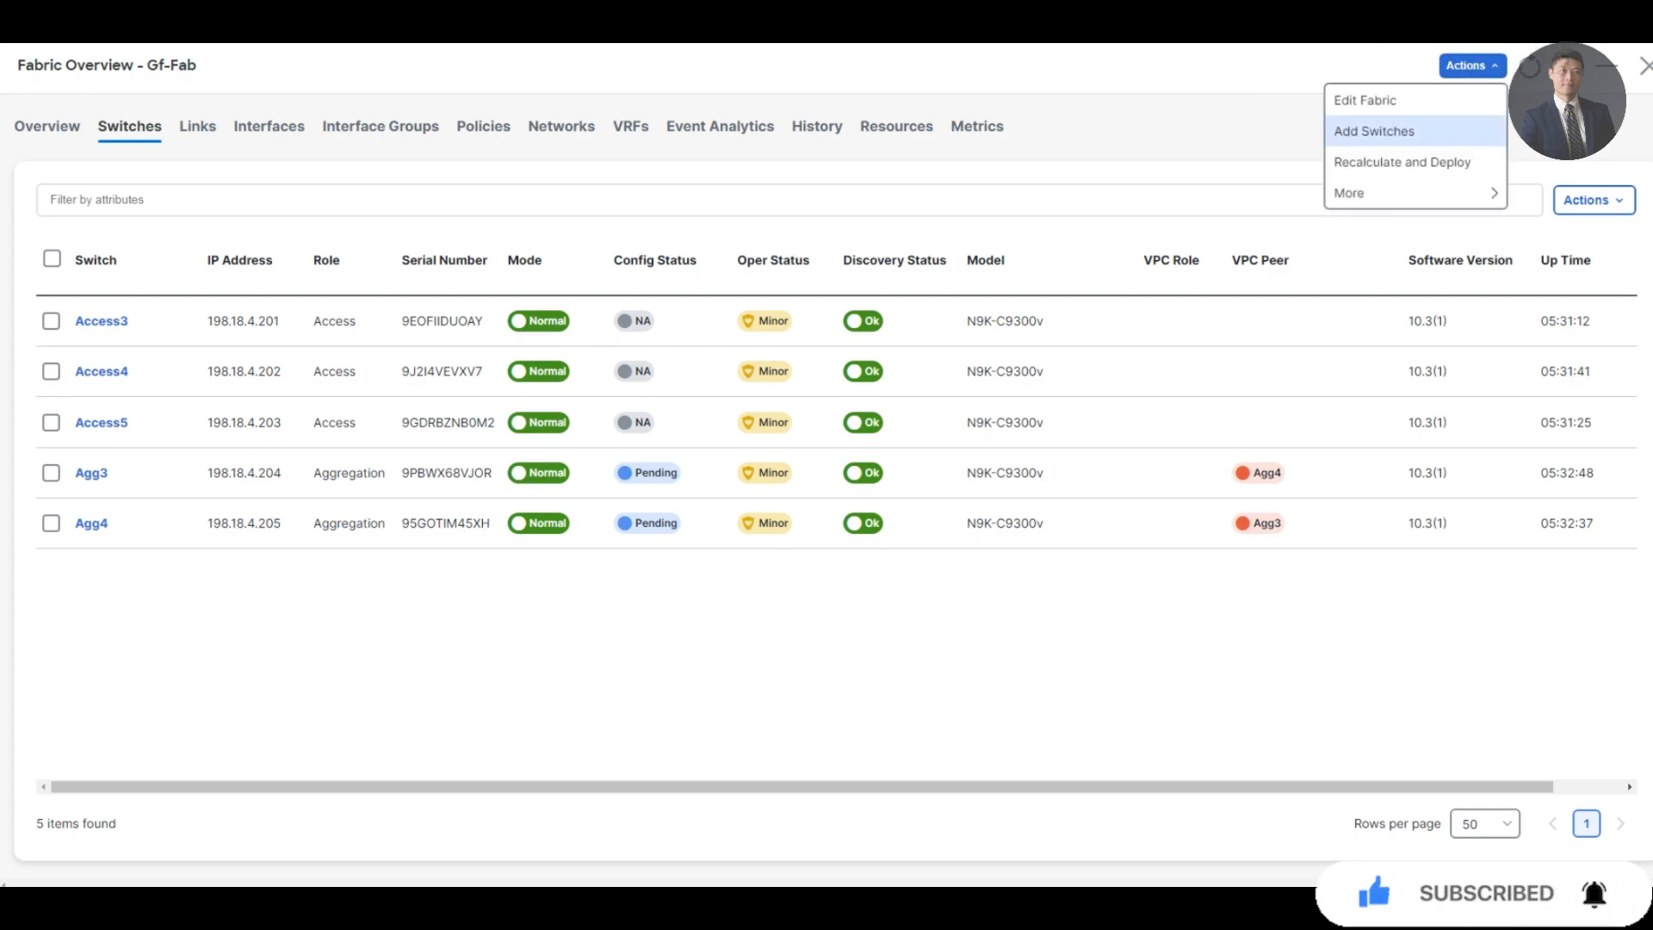
click(1401, 162)
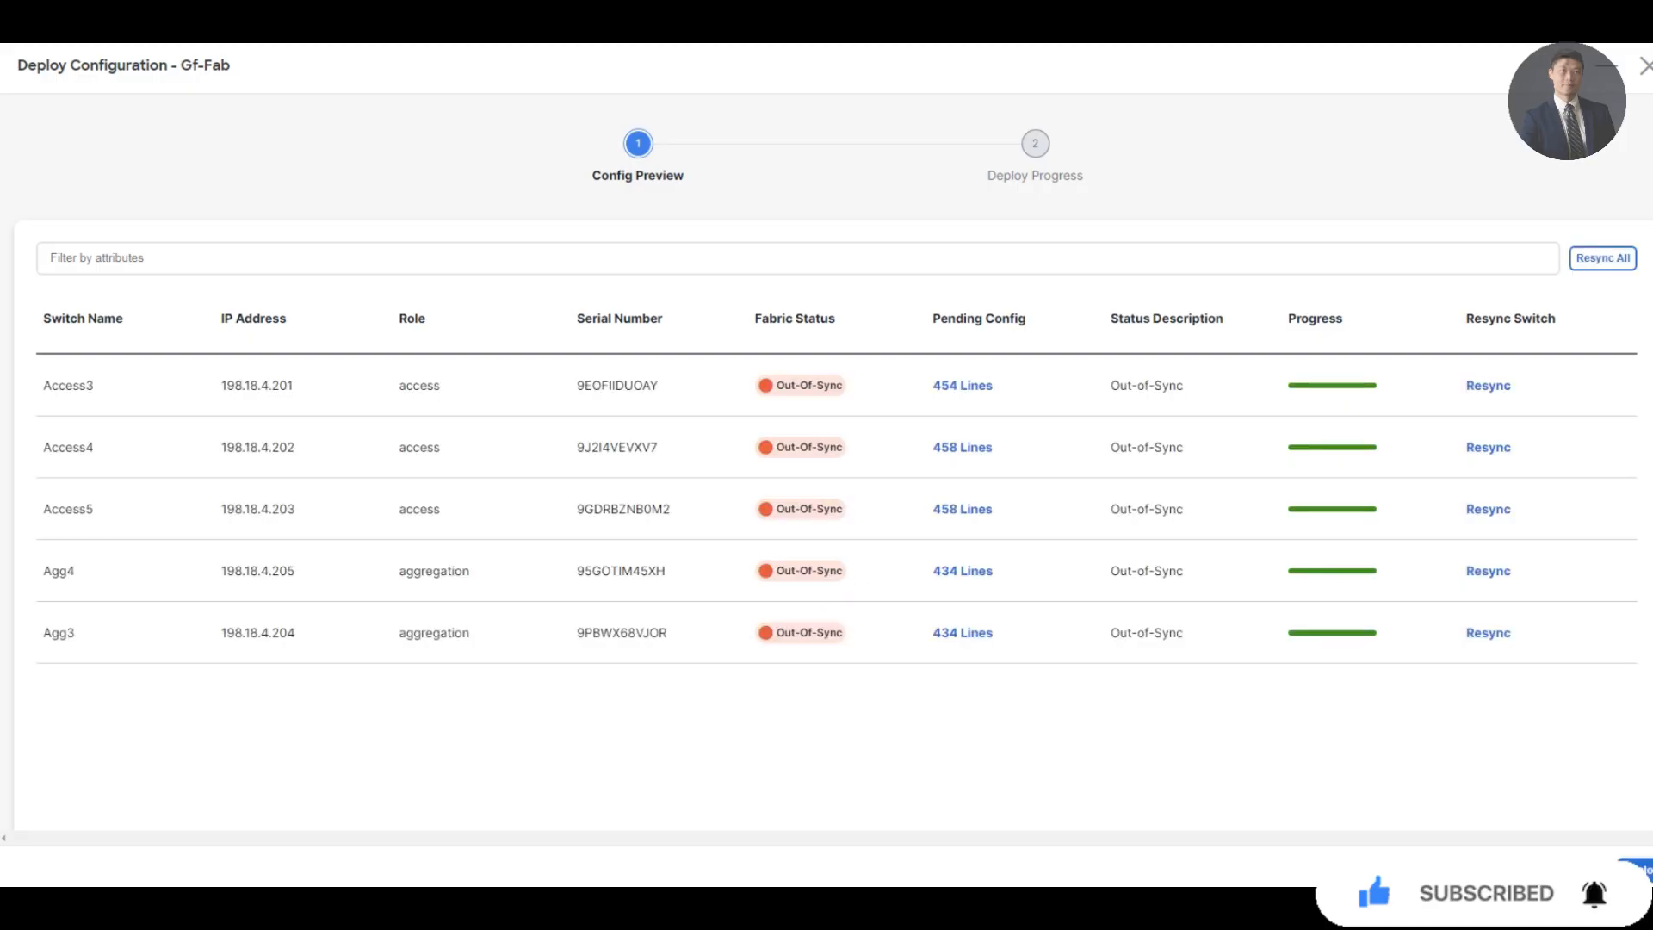
Review Access3's side-by-side config diff, then deploy the pending configuration to all five switches
click(962, 385)
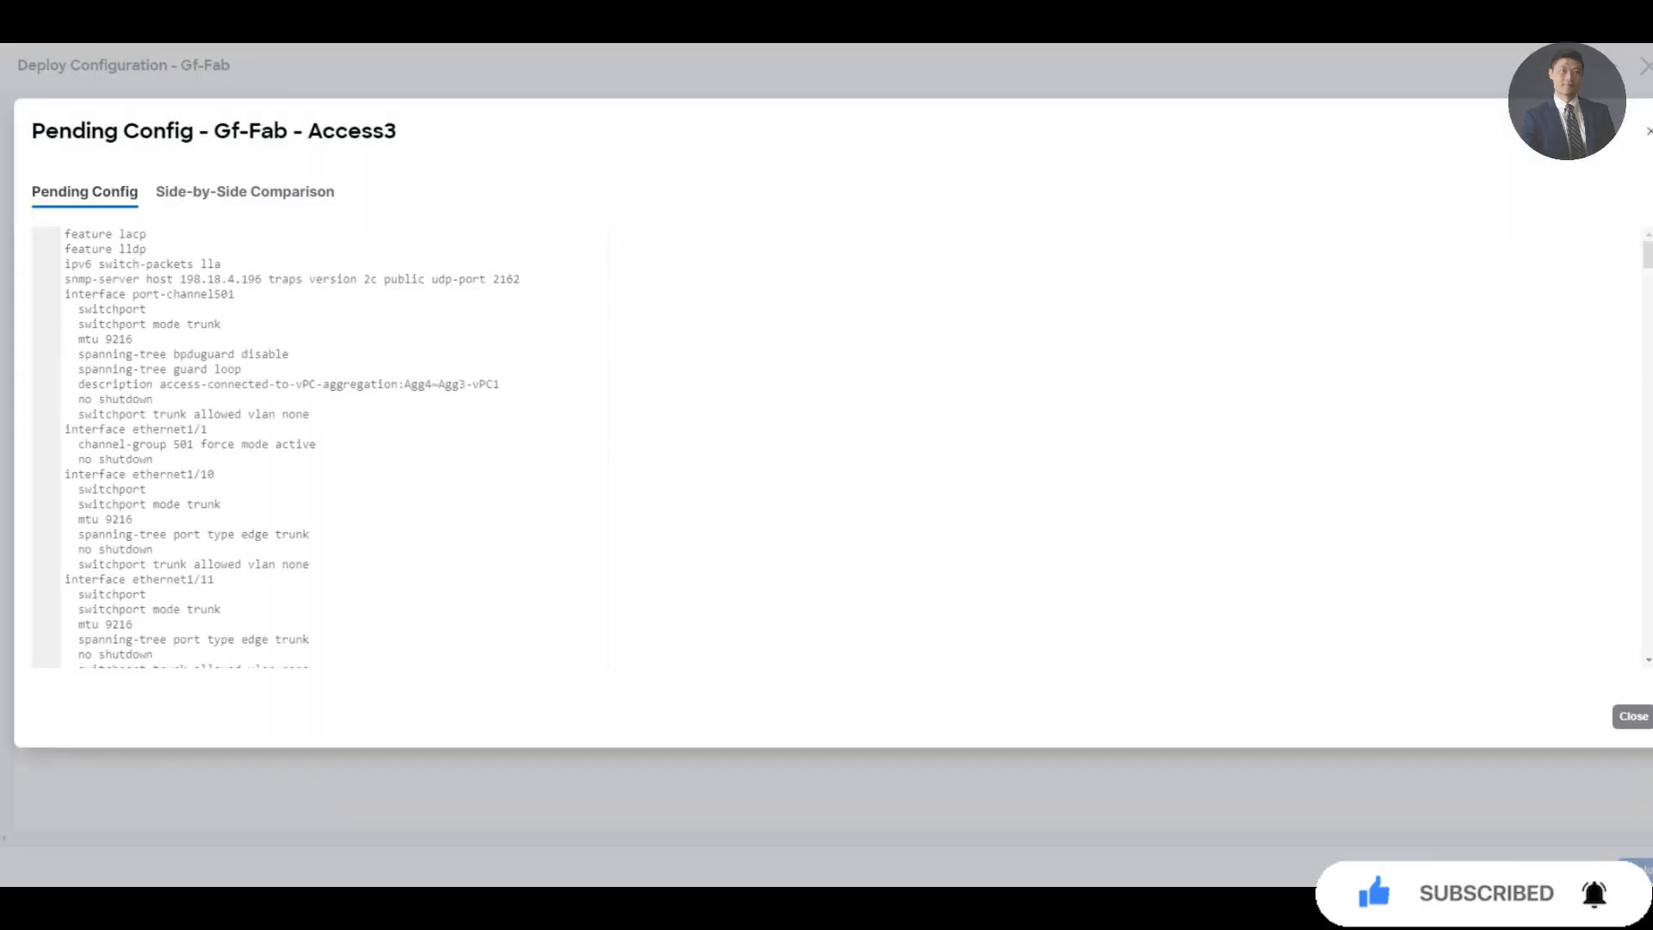
click(244, 192)
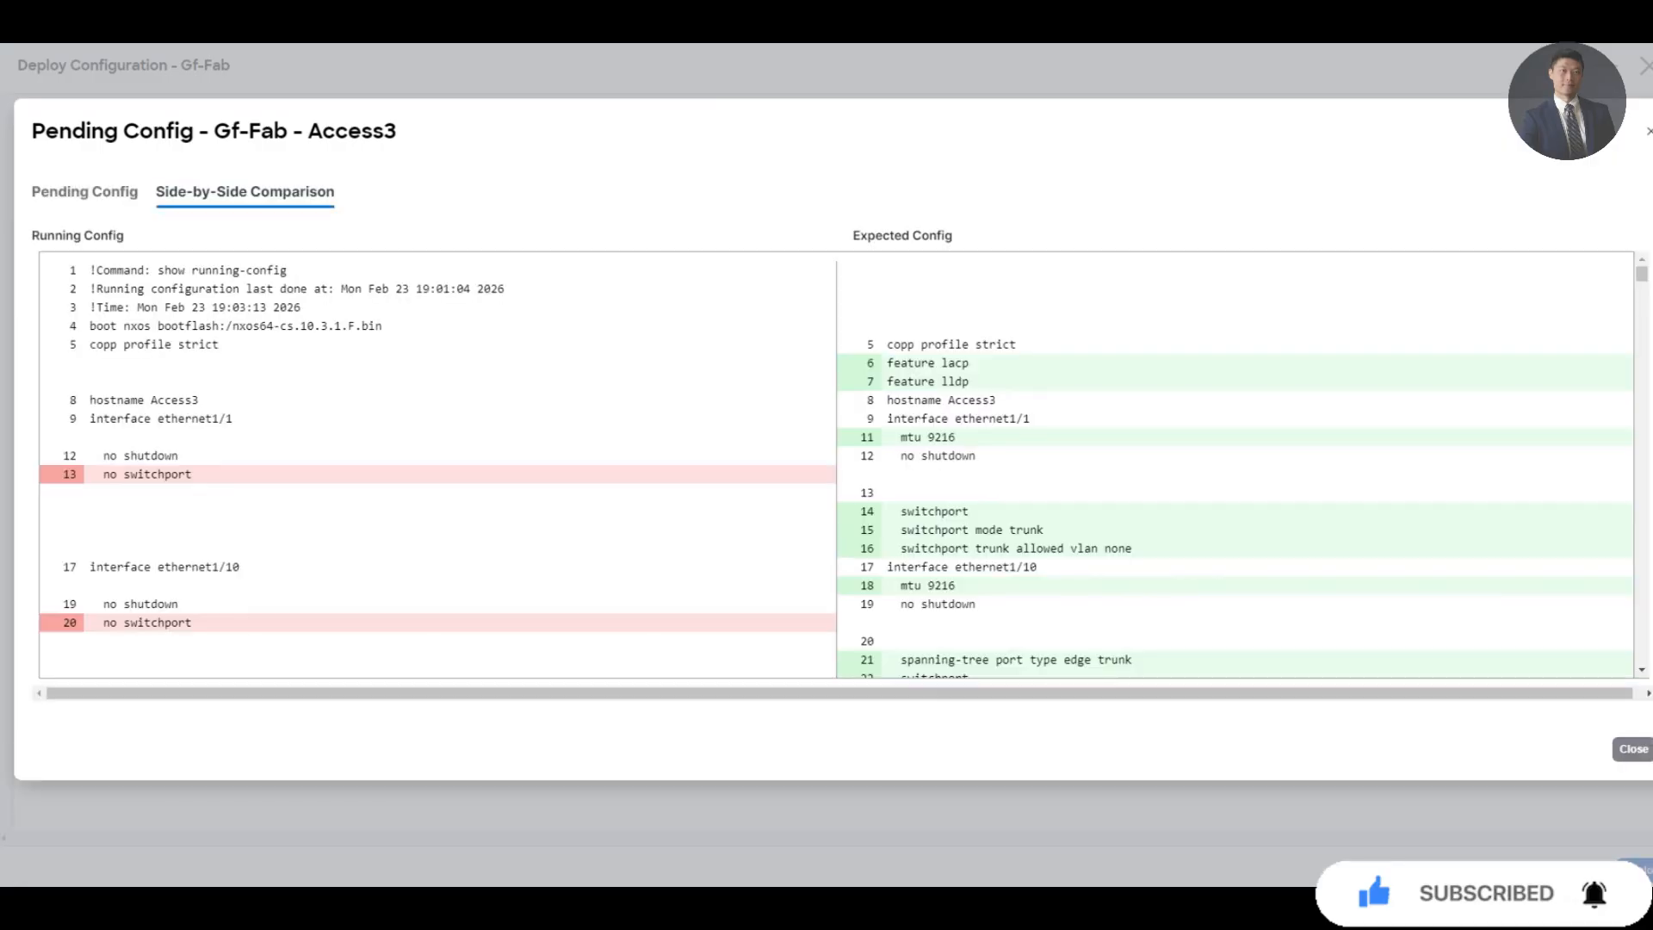
scroll(835, 464, down, 20)
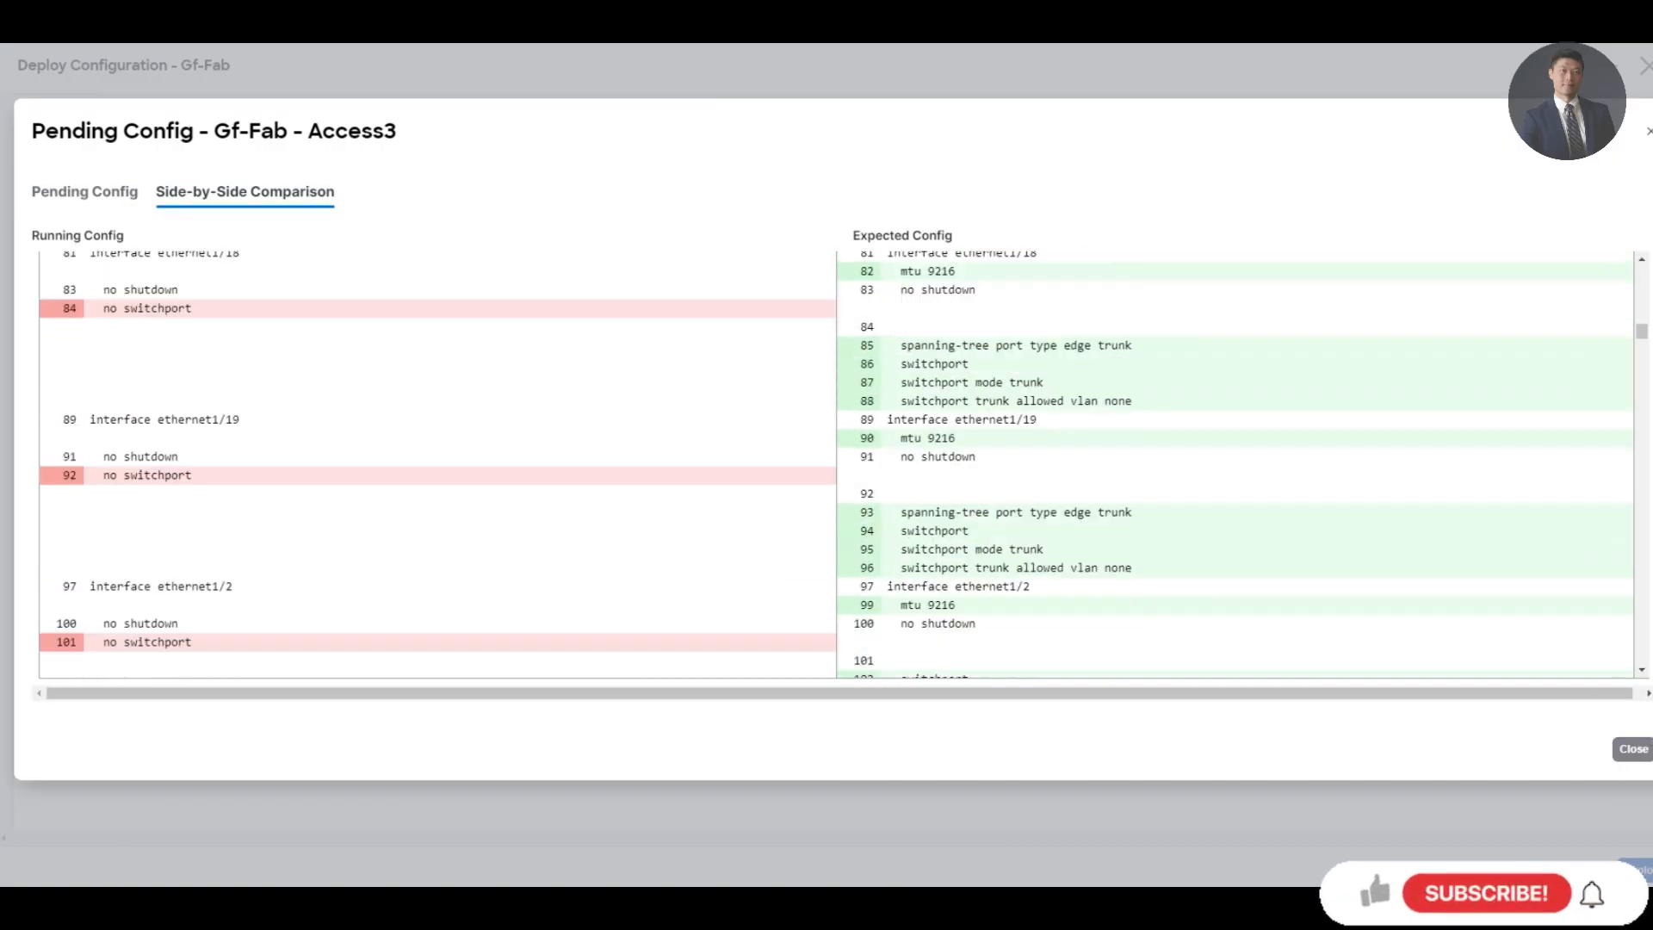
click(1632, 749)
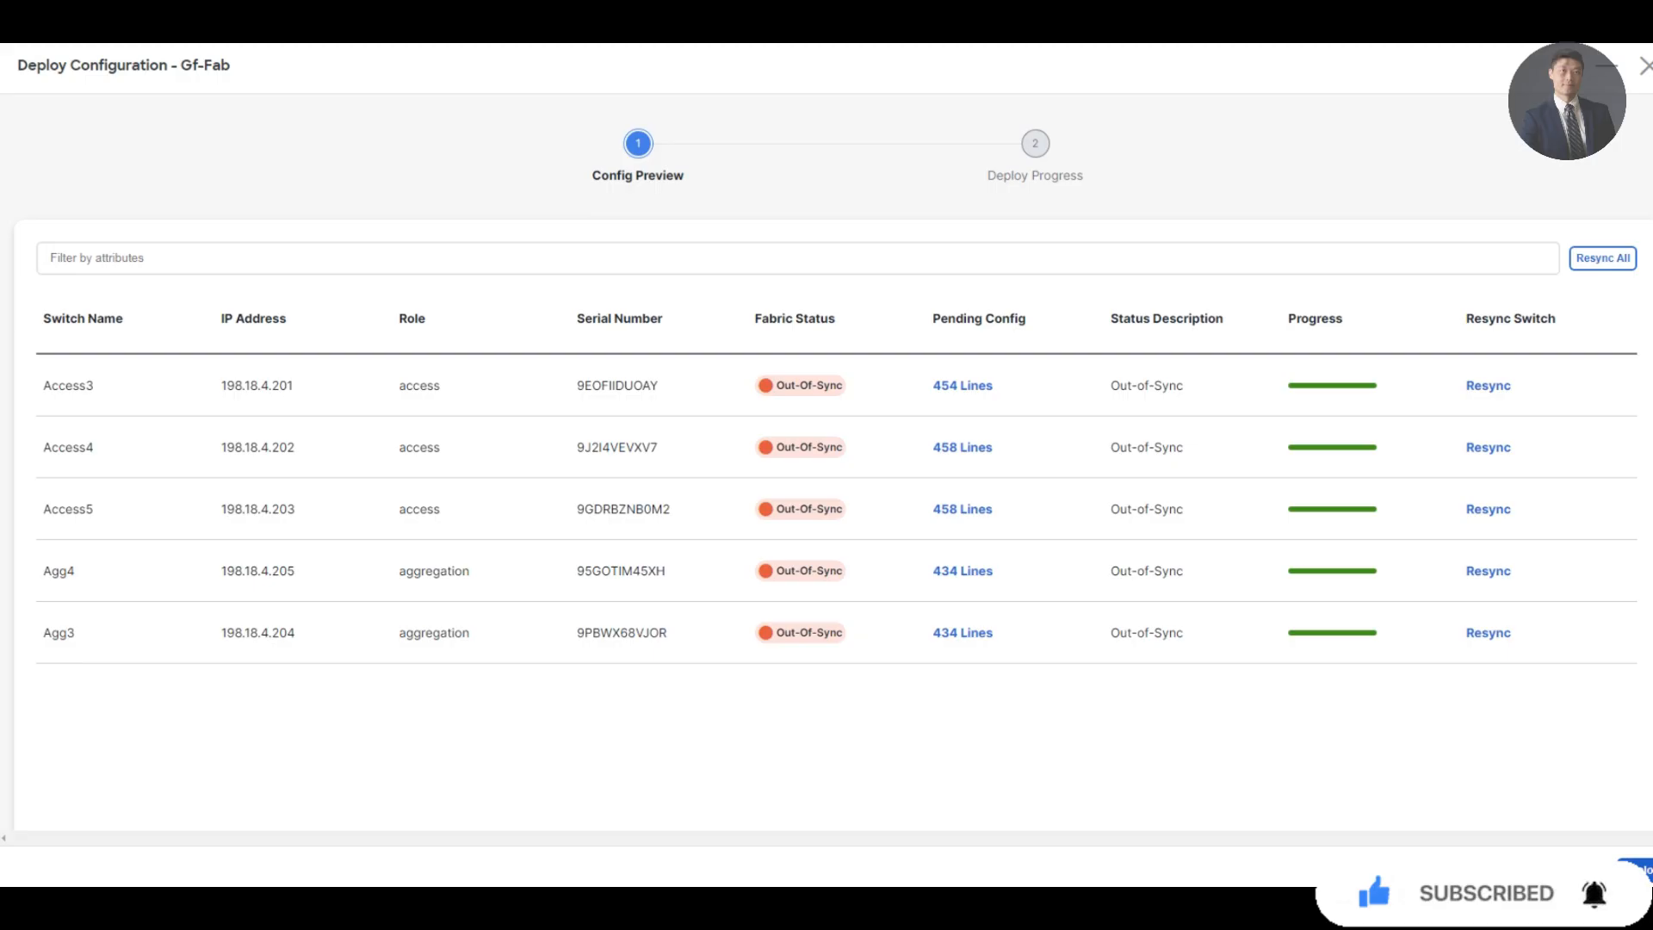
click(1639, 869)
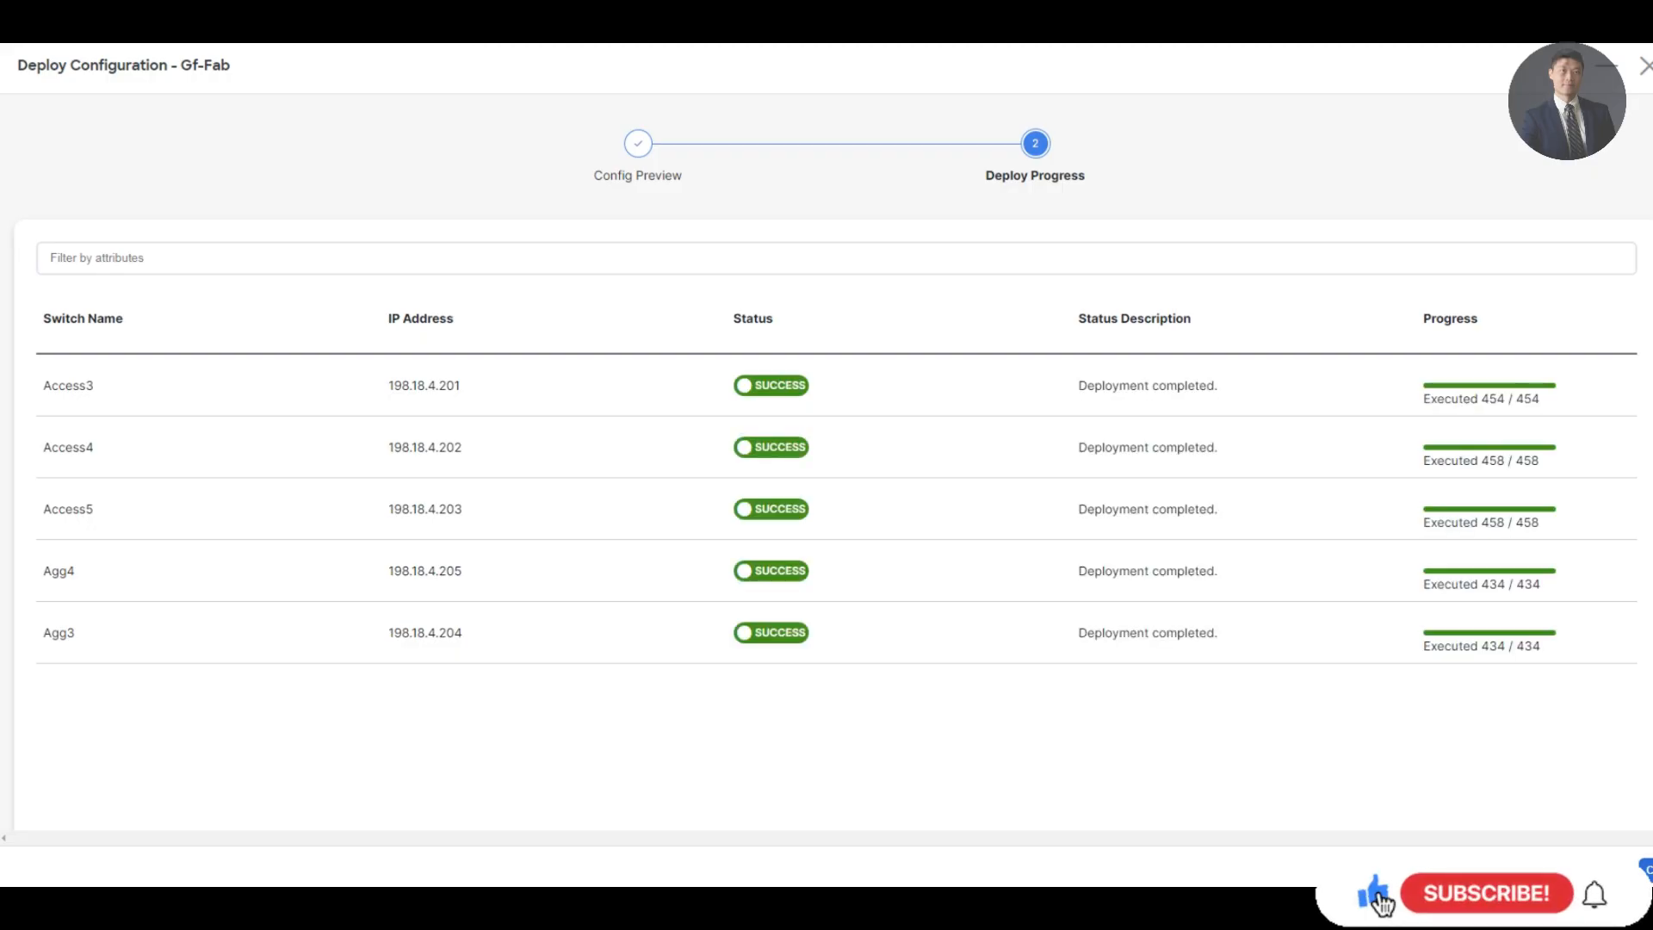
click(1646, 869)
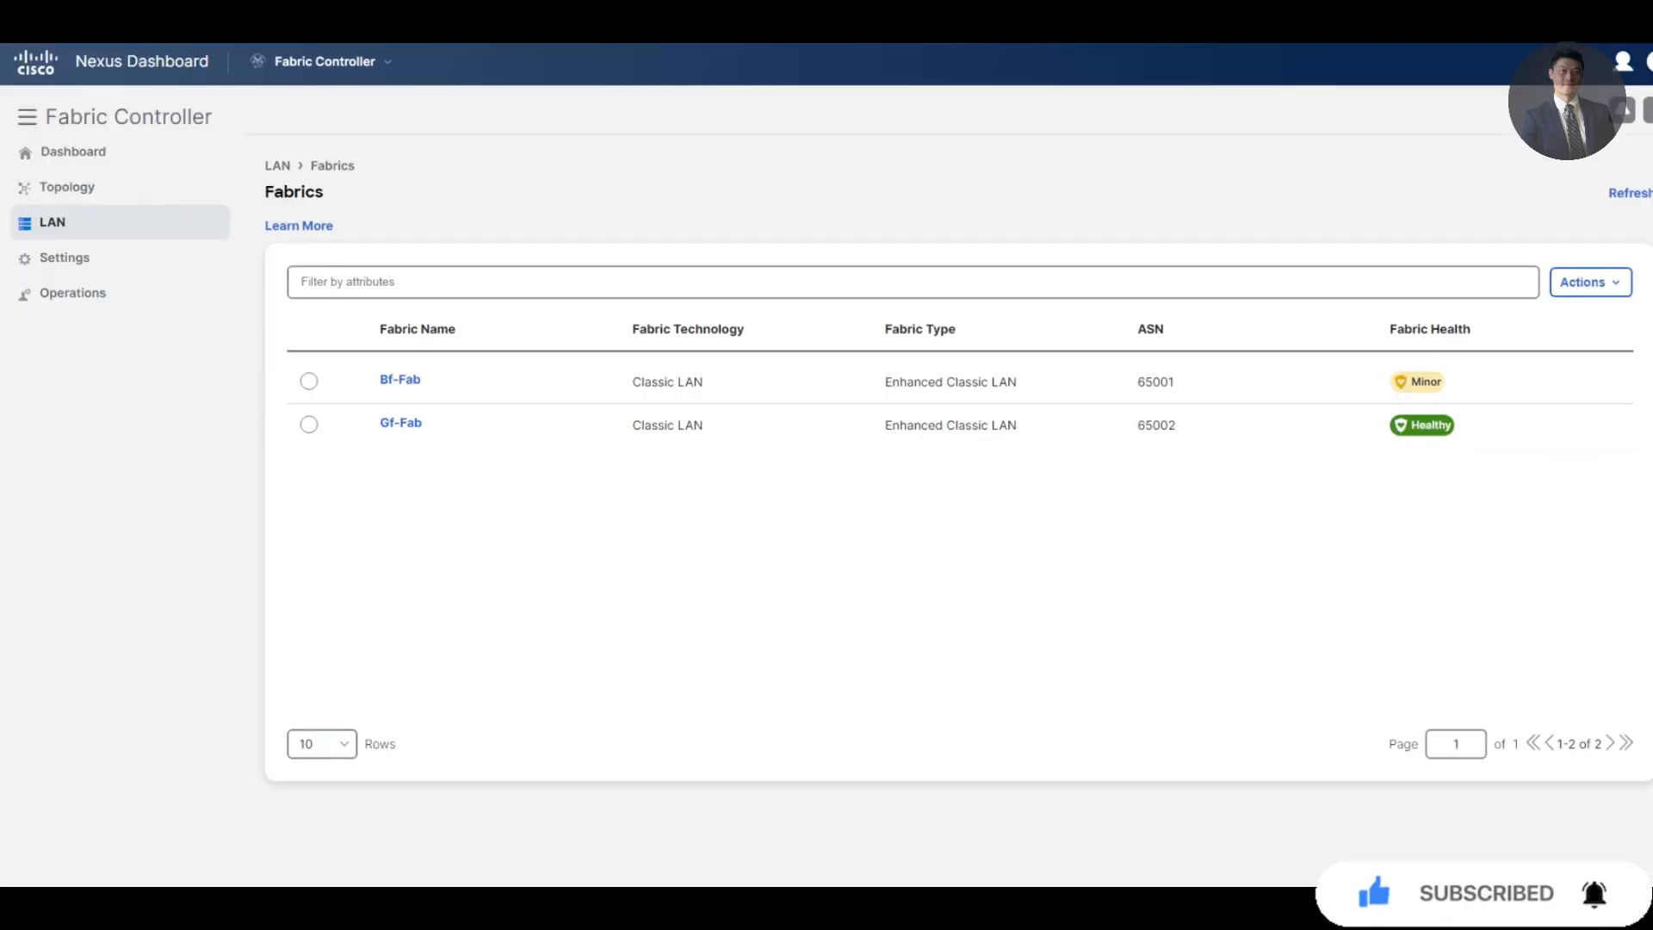
Open the Gf-Fab topology and switch it to the Configuration view
click(67, 187)
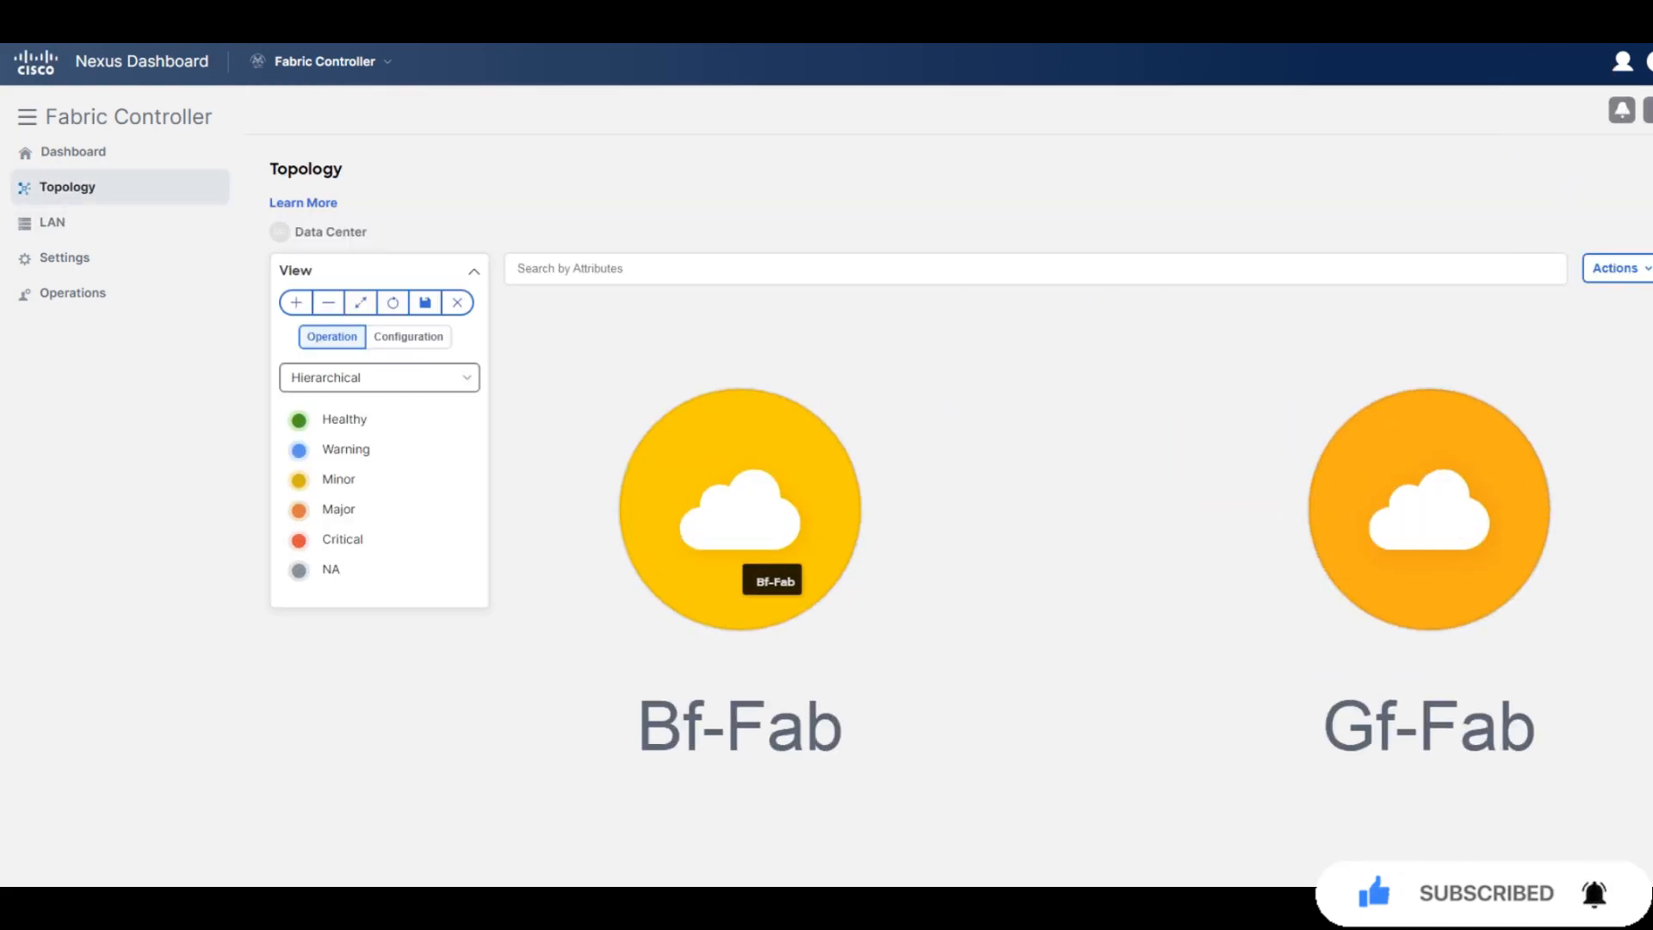
double_click(1405, 515)
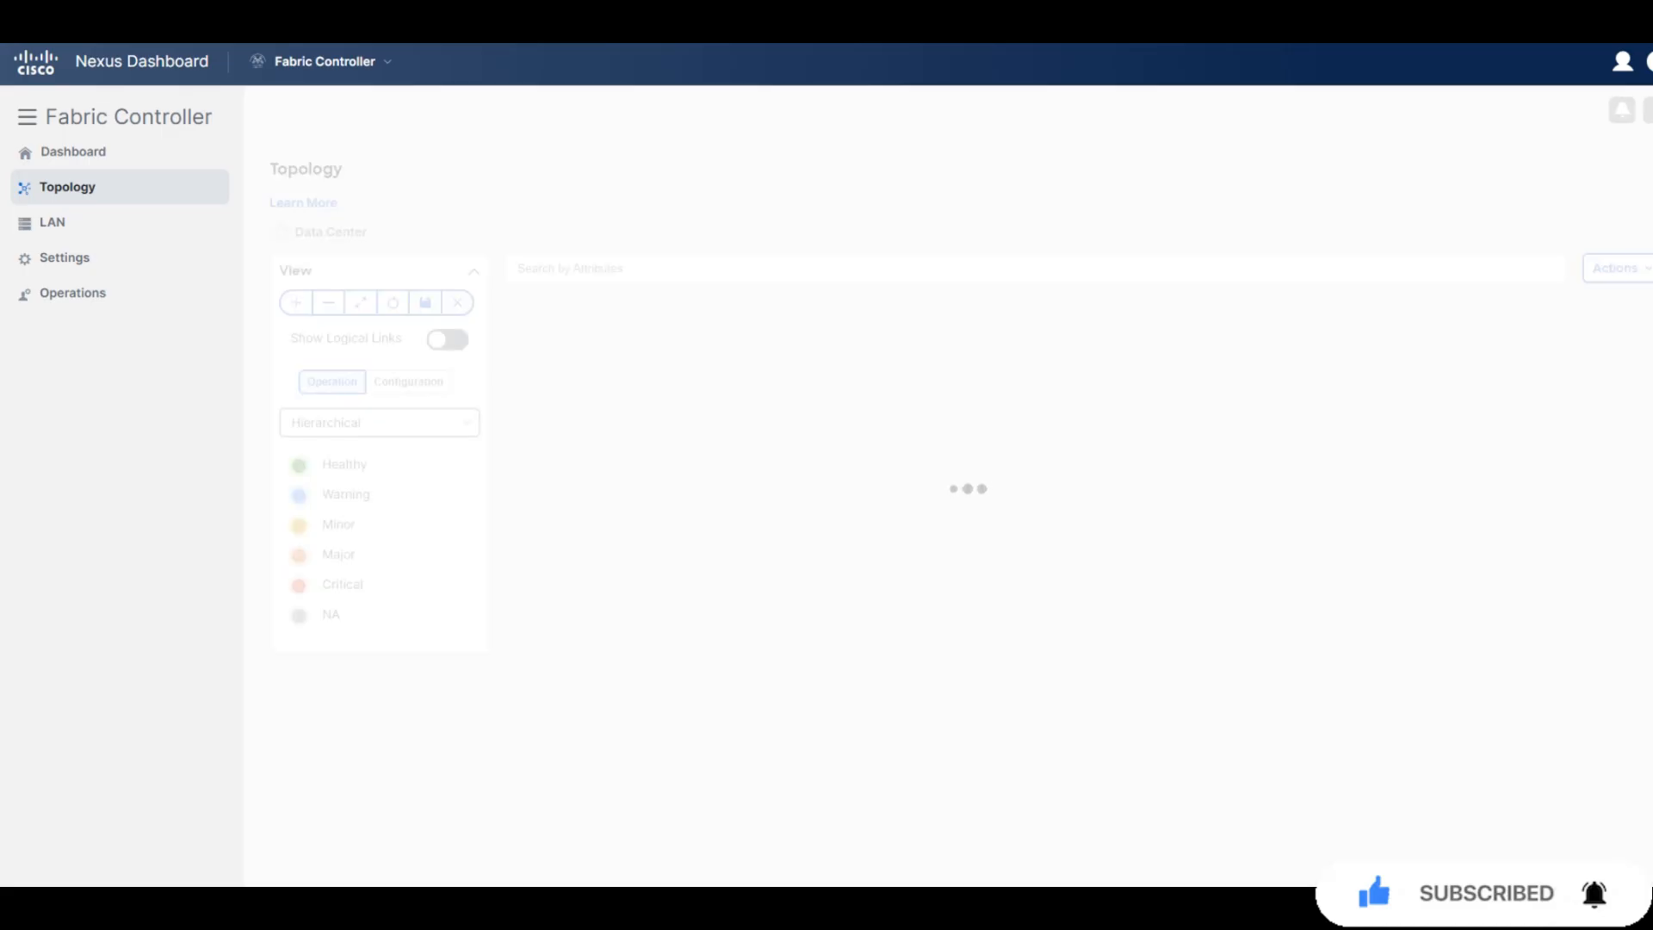
click(409, 381)
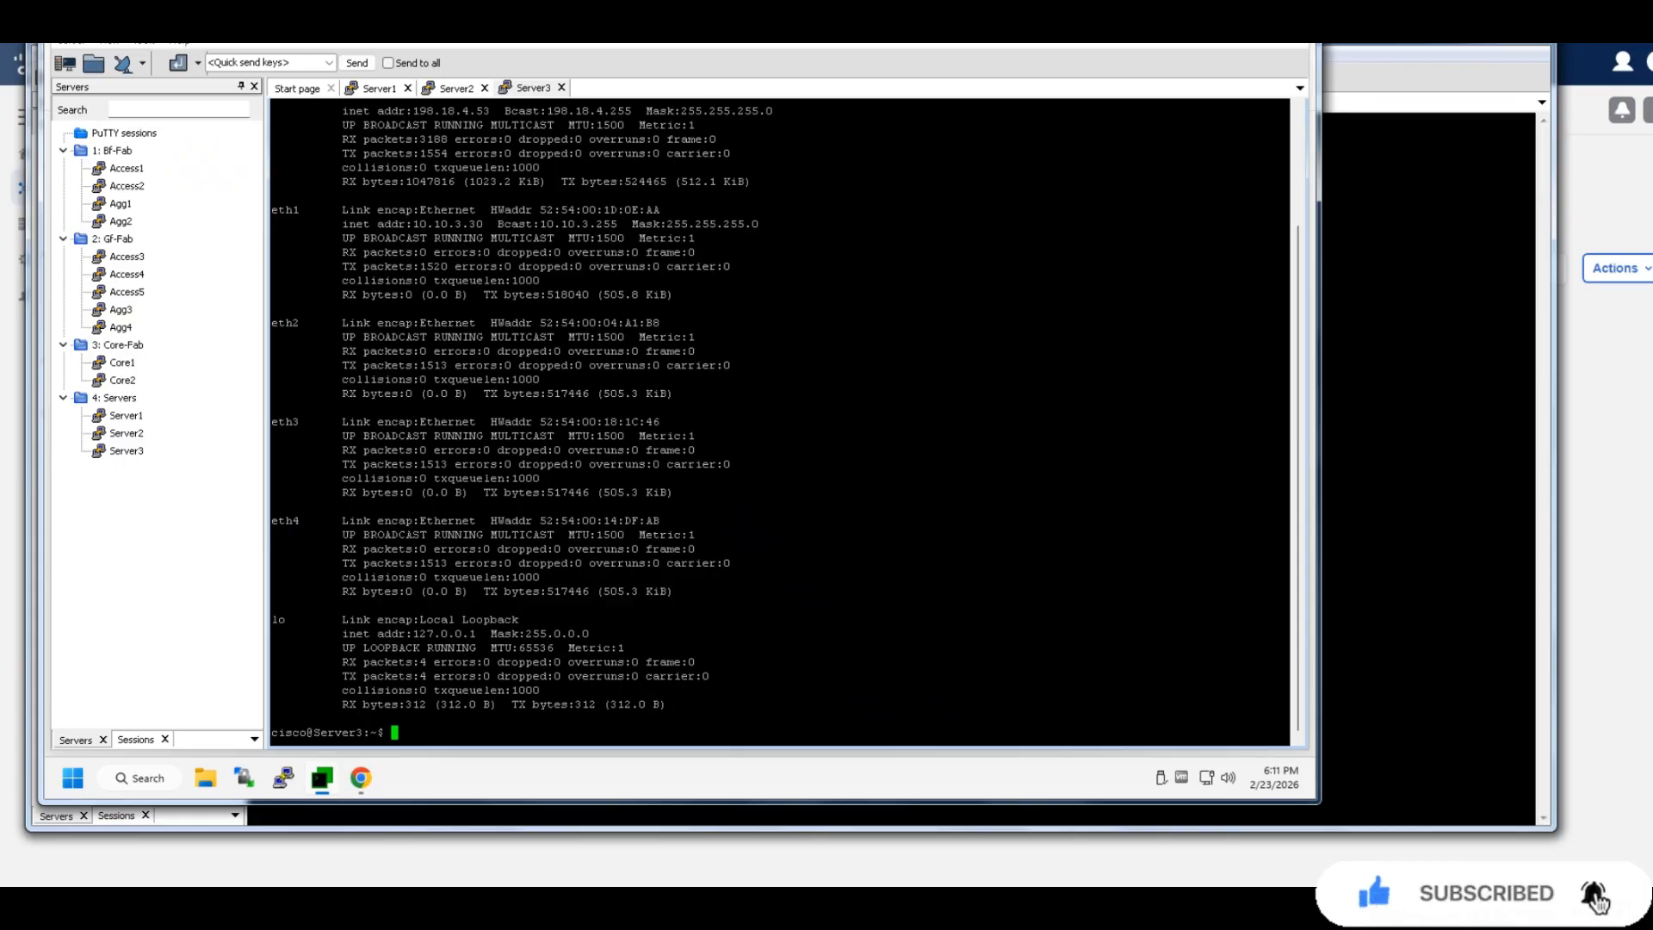
On Server3, show the routing table and ping gateway 10.10.3.1, then return to Nexus Dashboard
text(ping)
key(ctrl+u)
text(route)
key(Return)
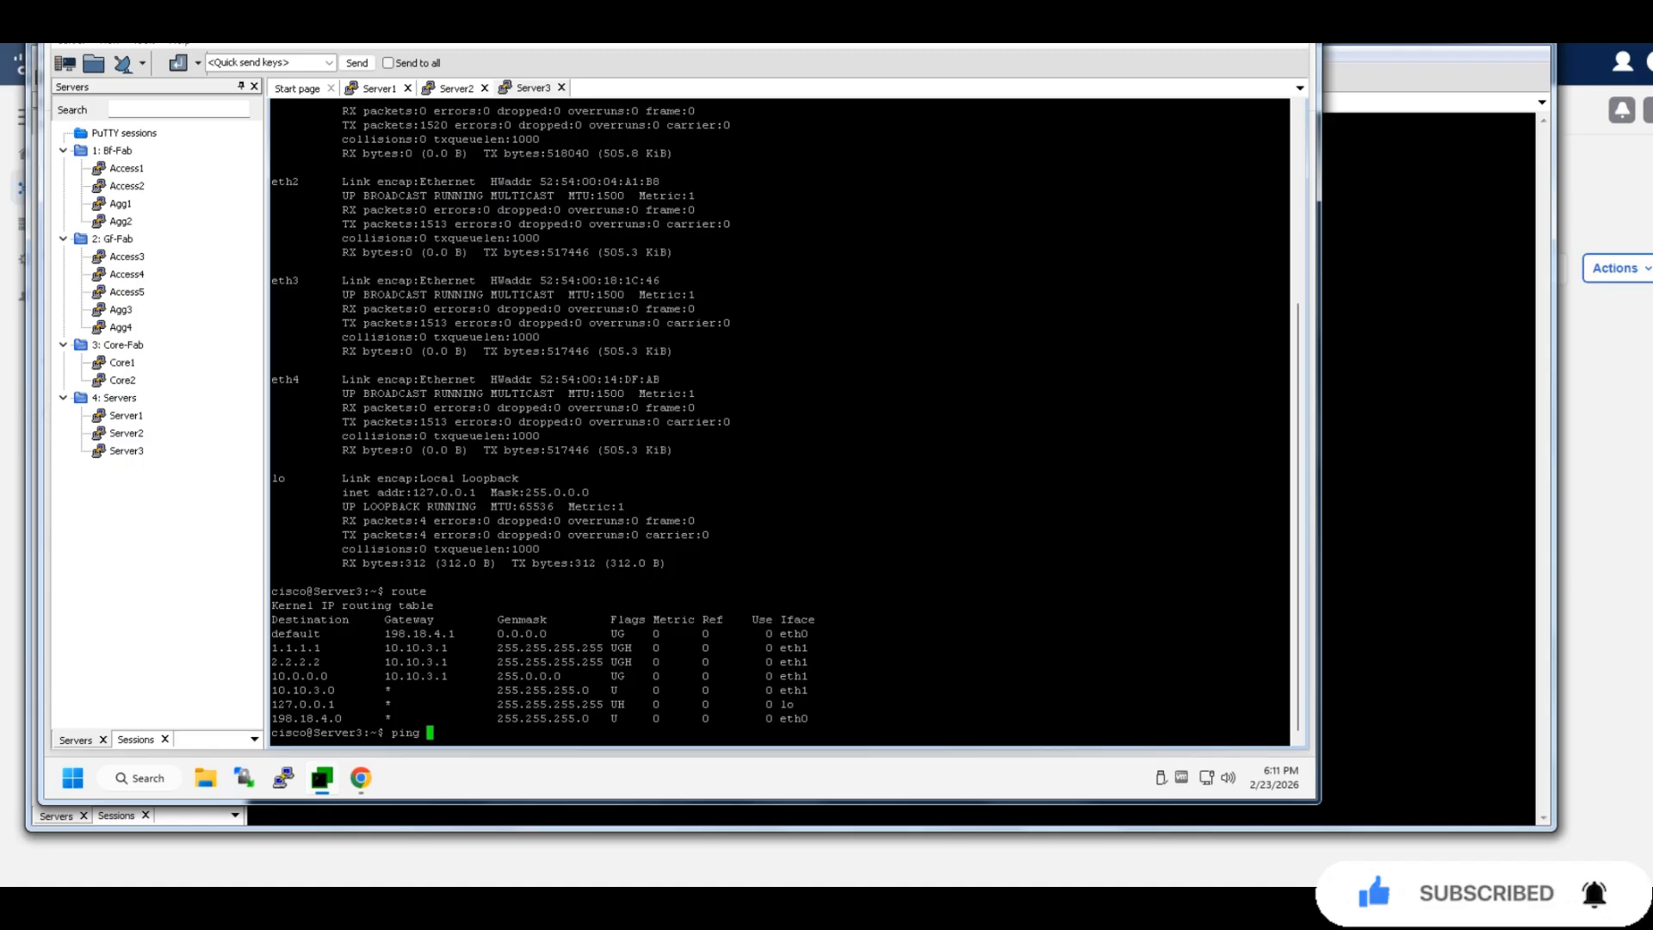
text(ping 10.10.3.1)
key(Return)
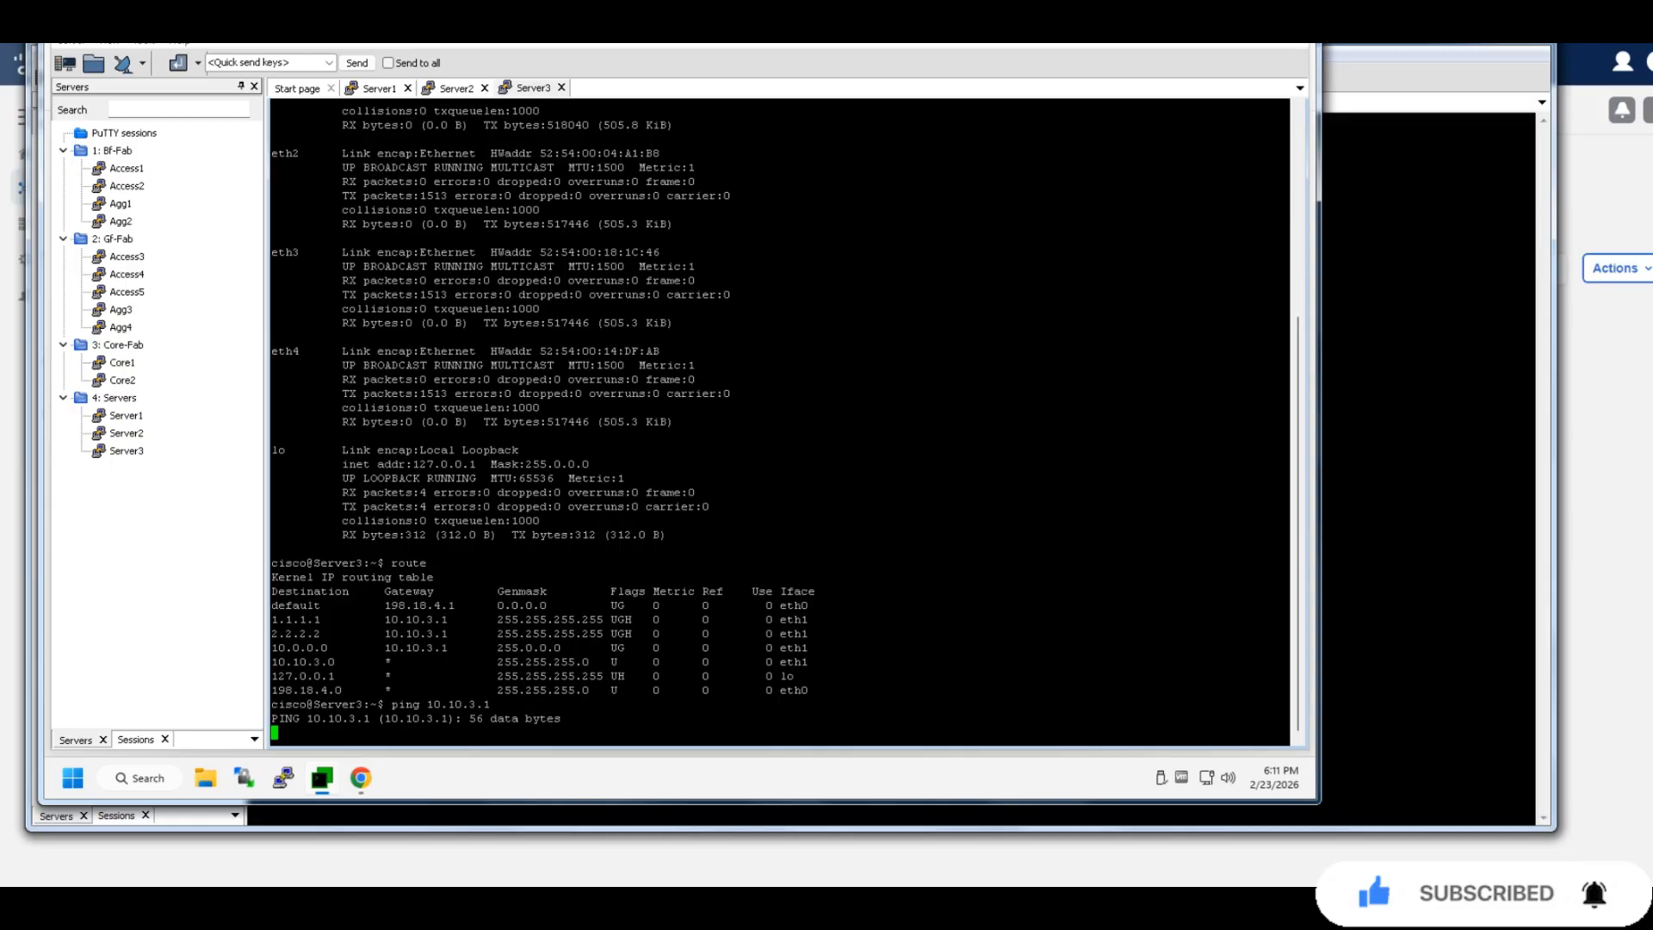
key(alt+Tab)
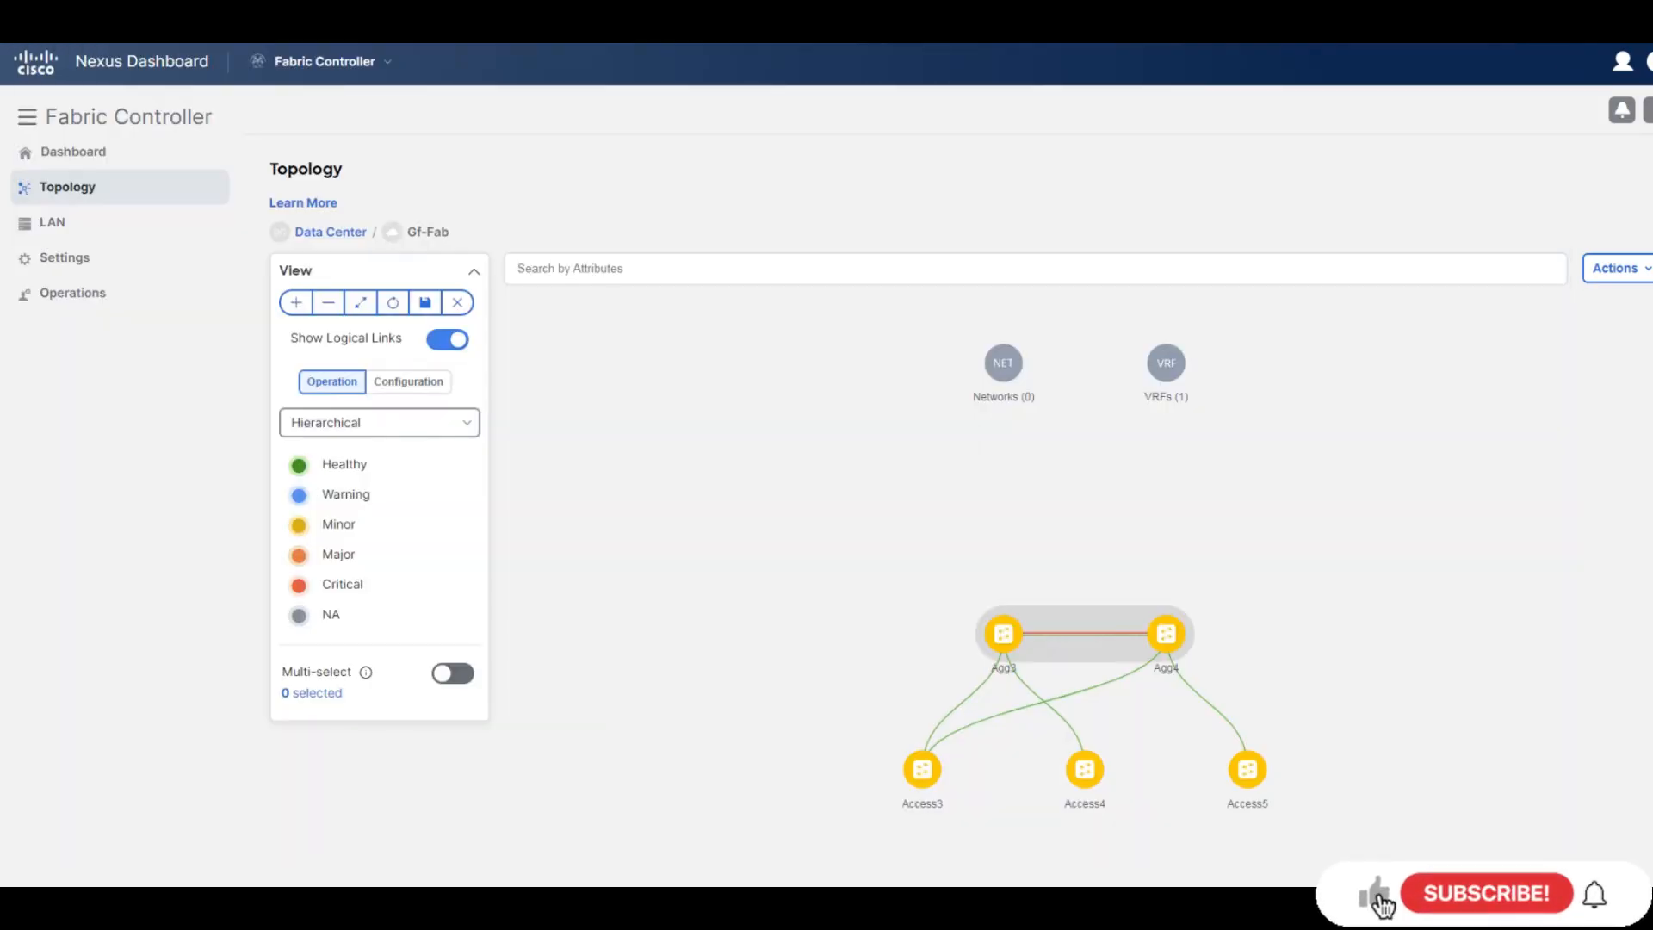
Open the Gf-Fab fabric from the Fabrics list and view its Interfaces tab
mouse_move(83, 223)
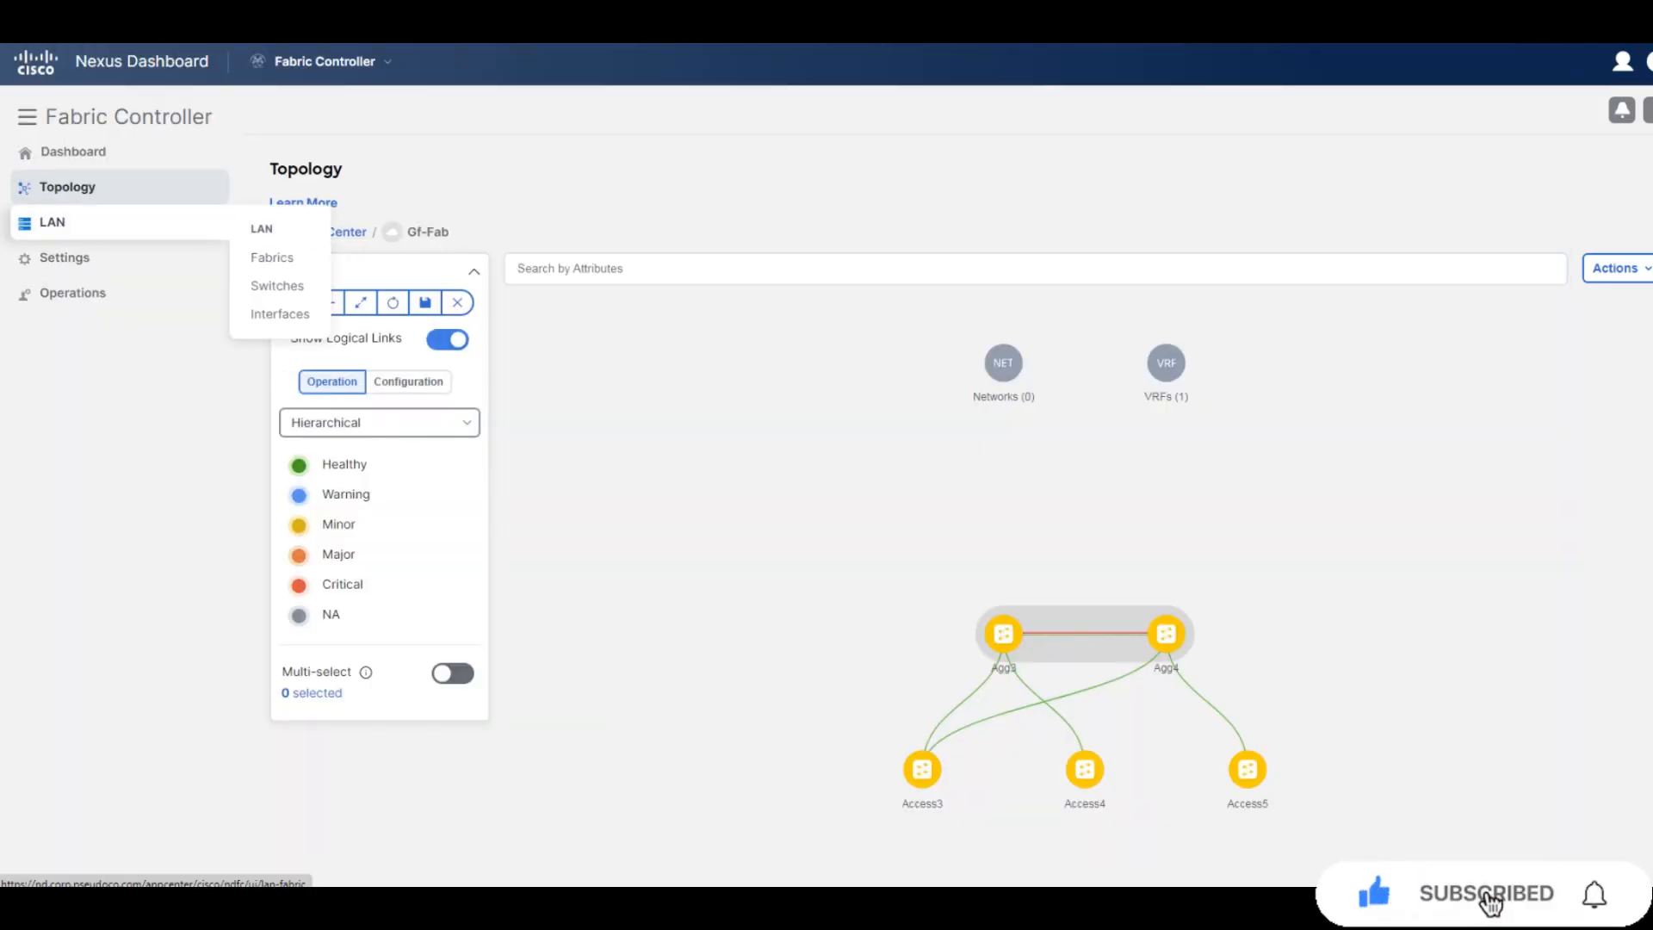
click(272, 257)
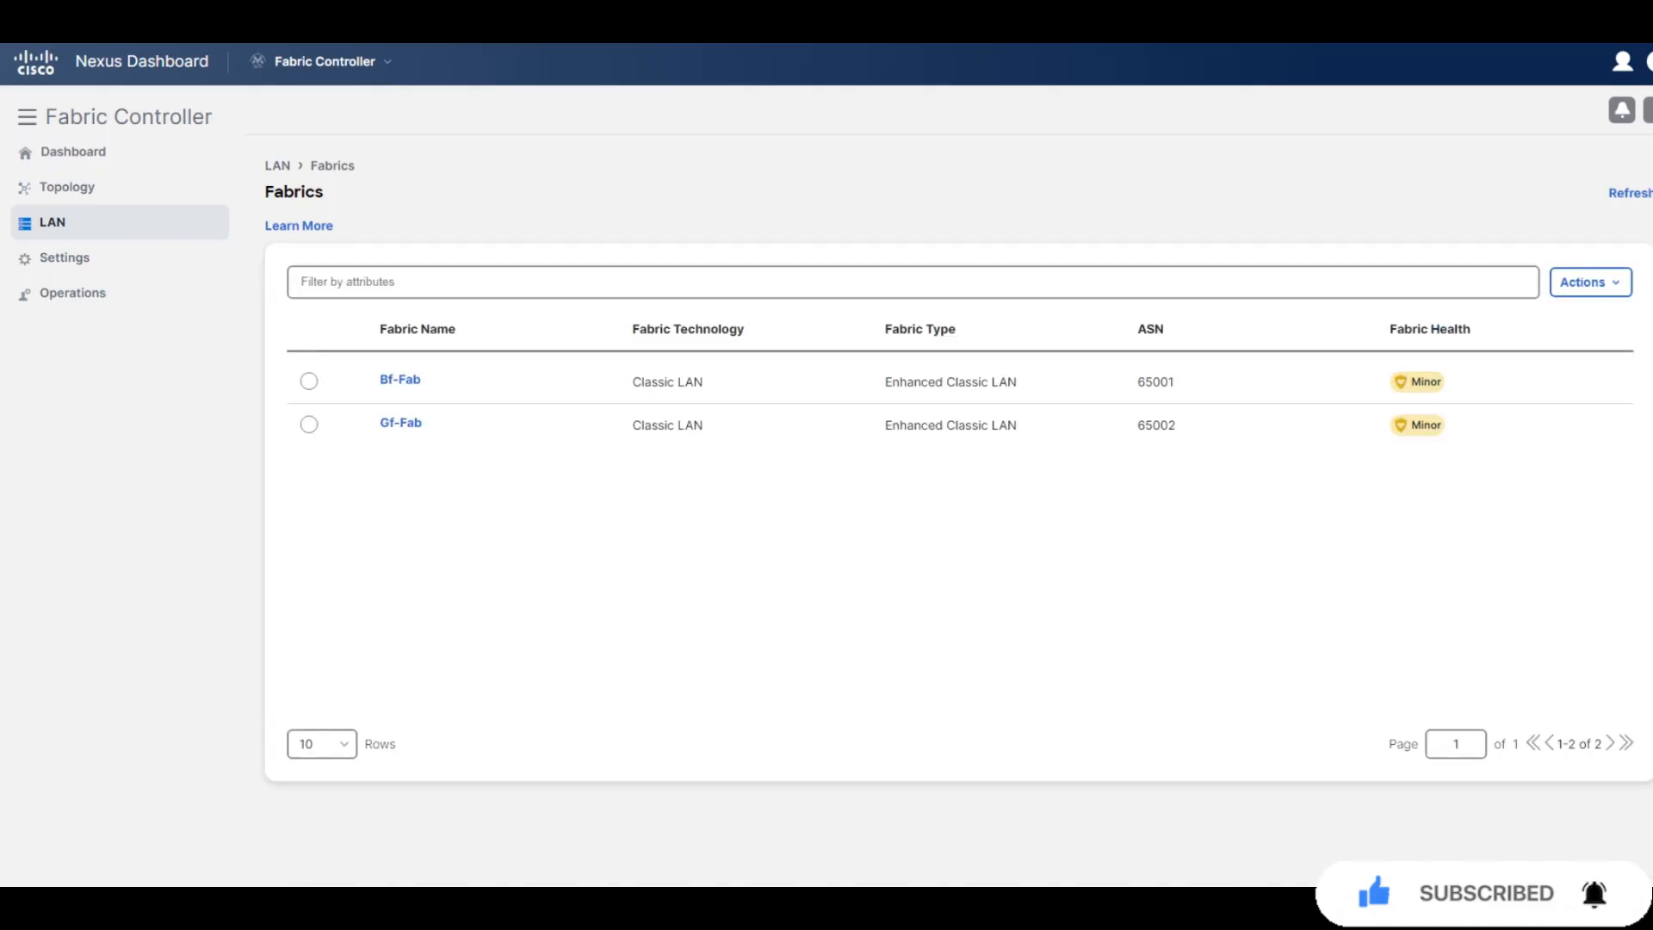
click(400, 423)
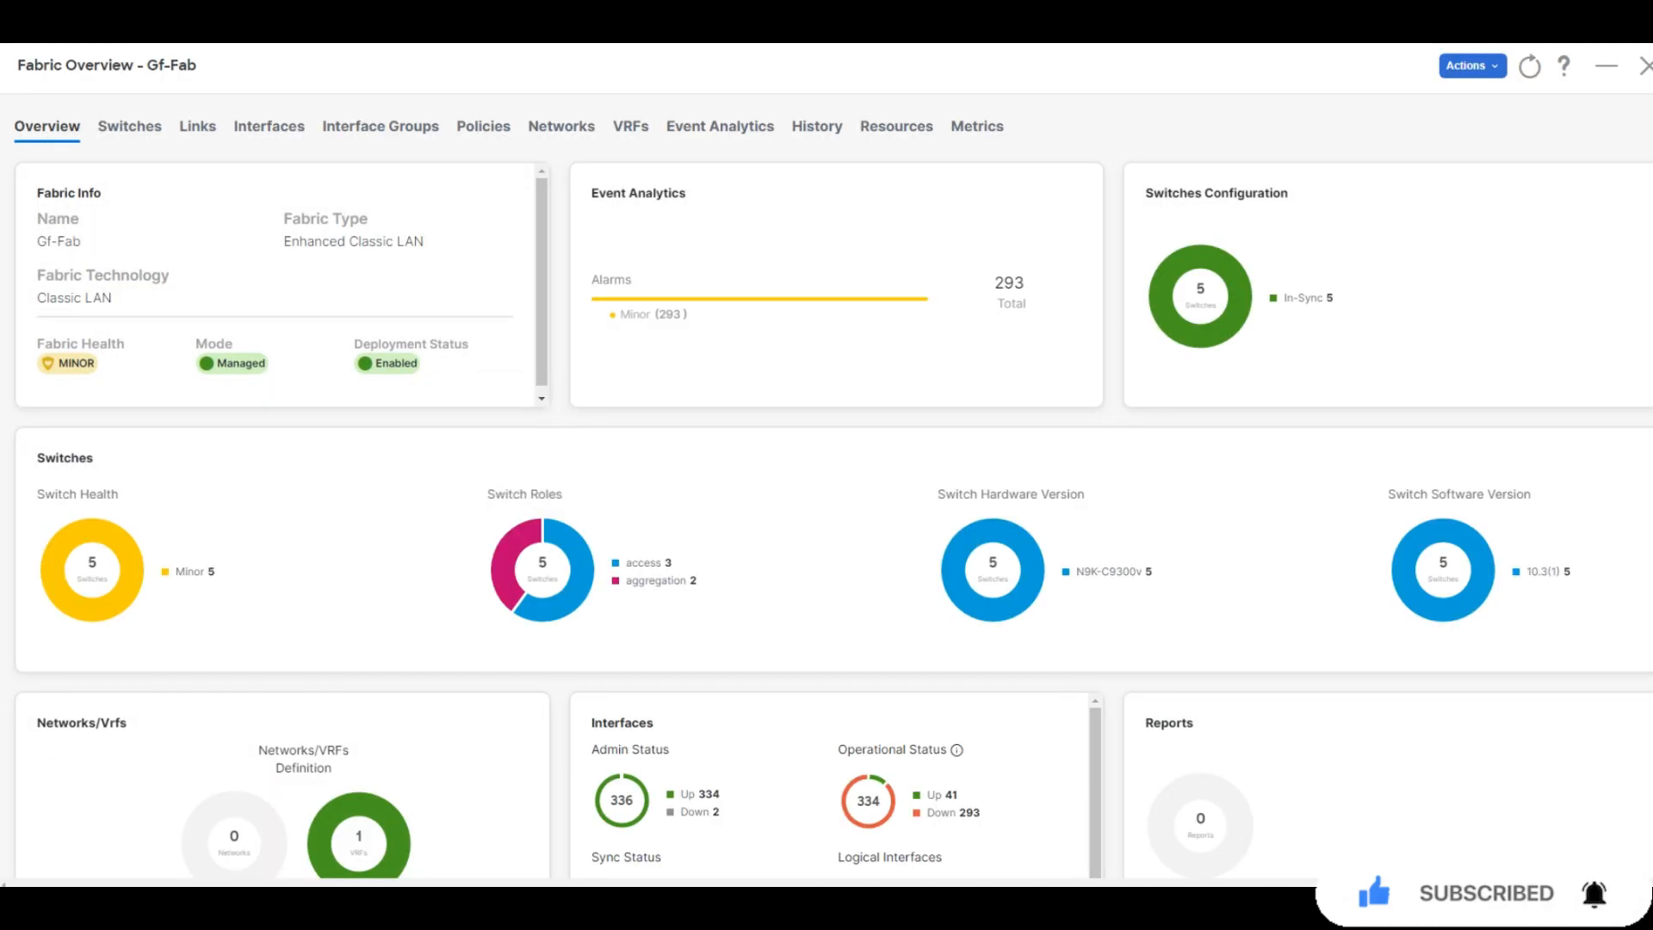
click(269, 127)
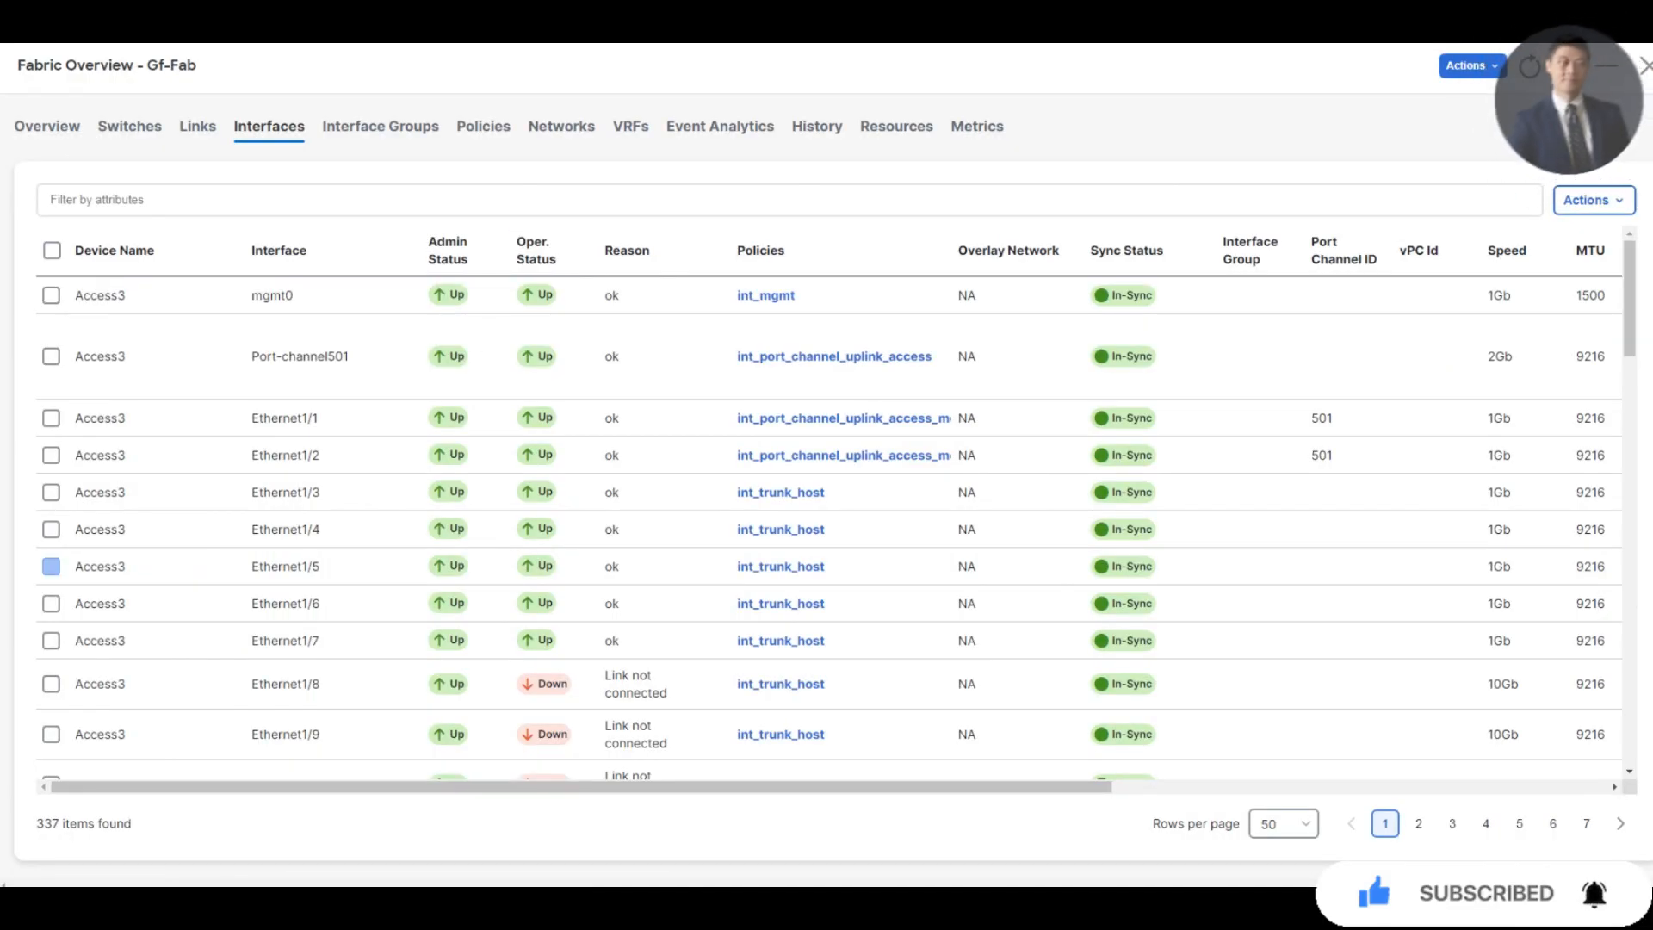
Apply the int_access_host policy template to Access3's Ethernet1/5 and save it
click(51, 565)
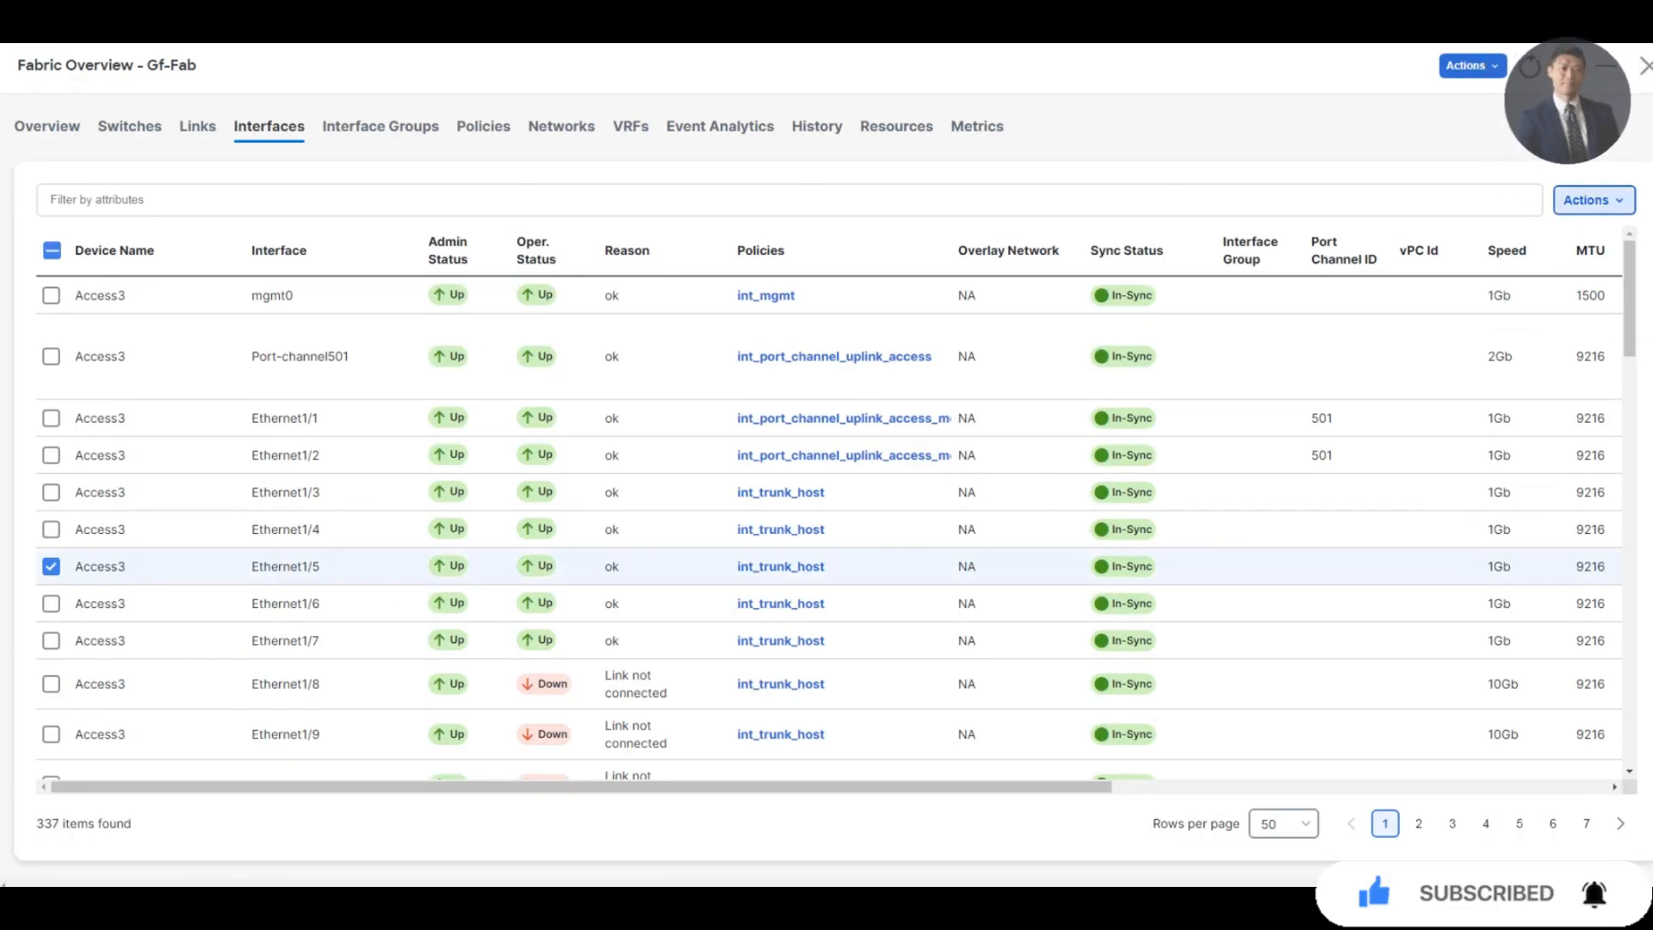
click(1593, 200)
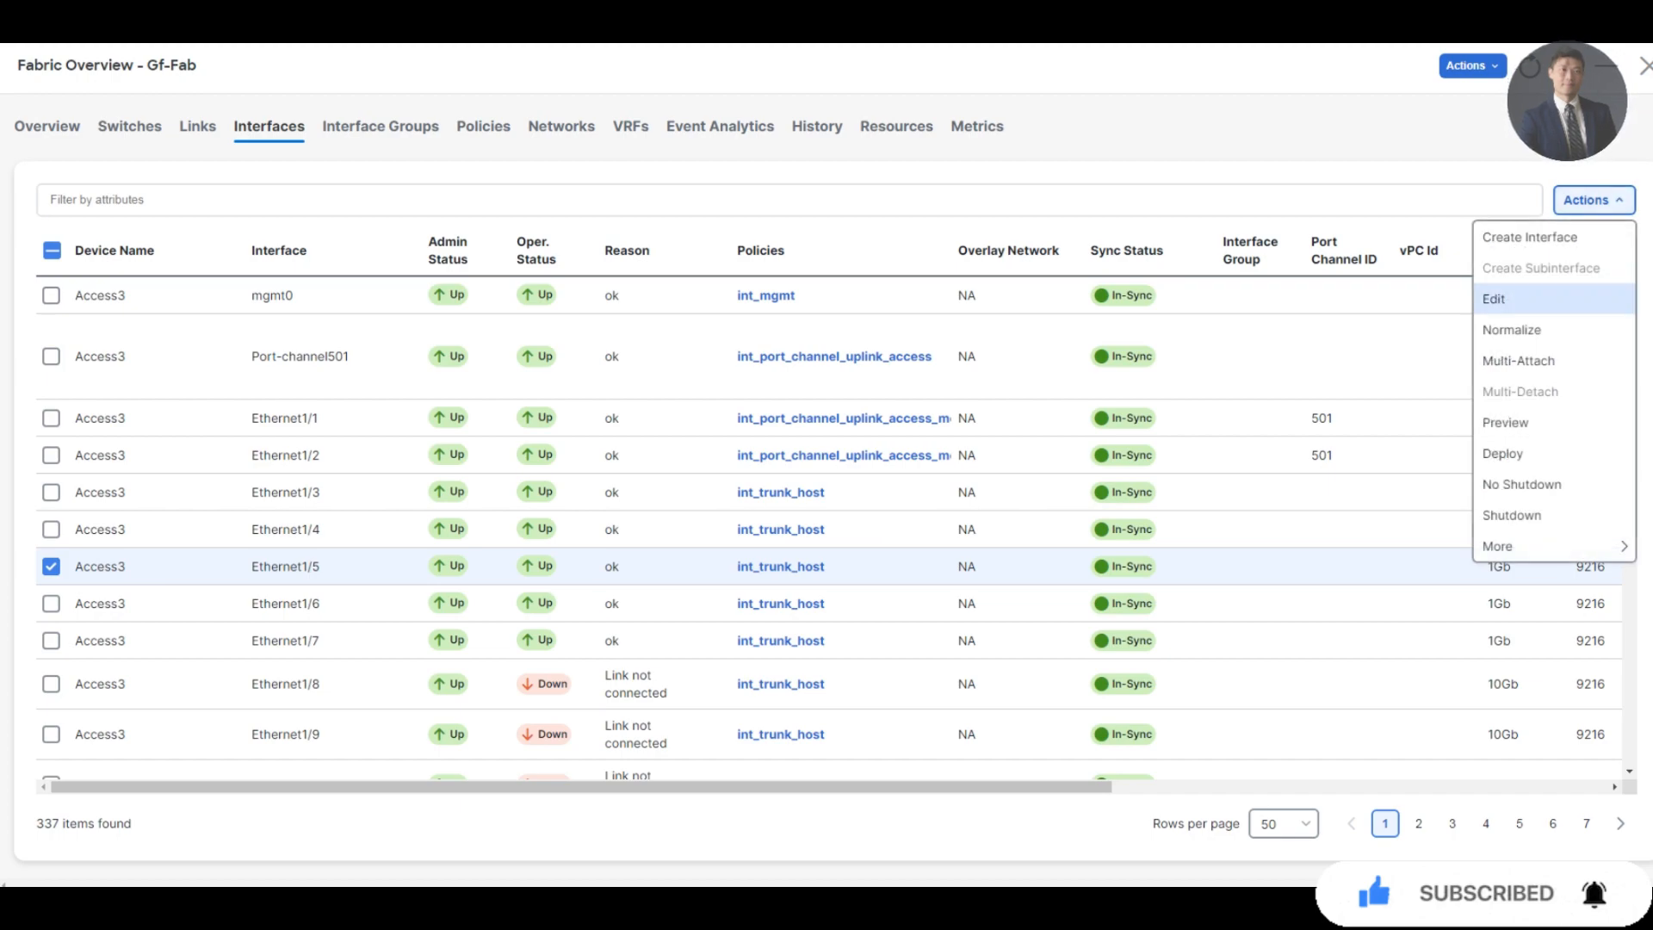
click(1493, 299)
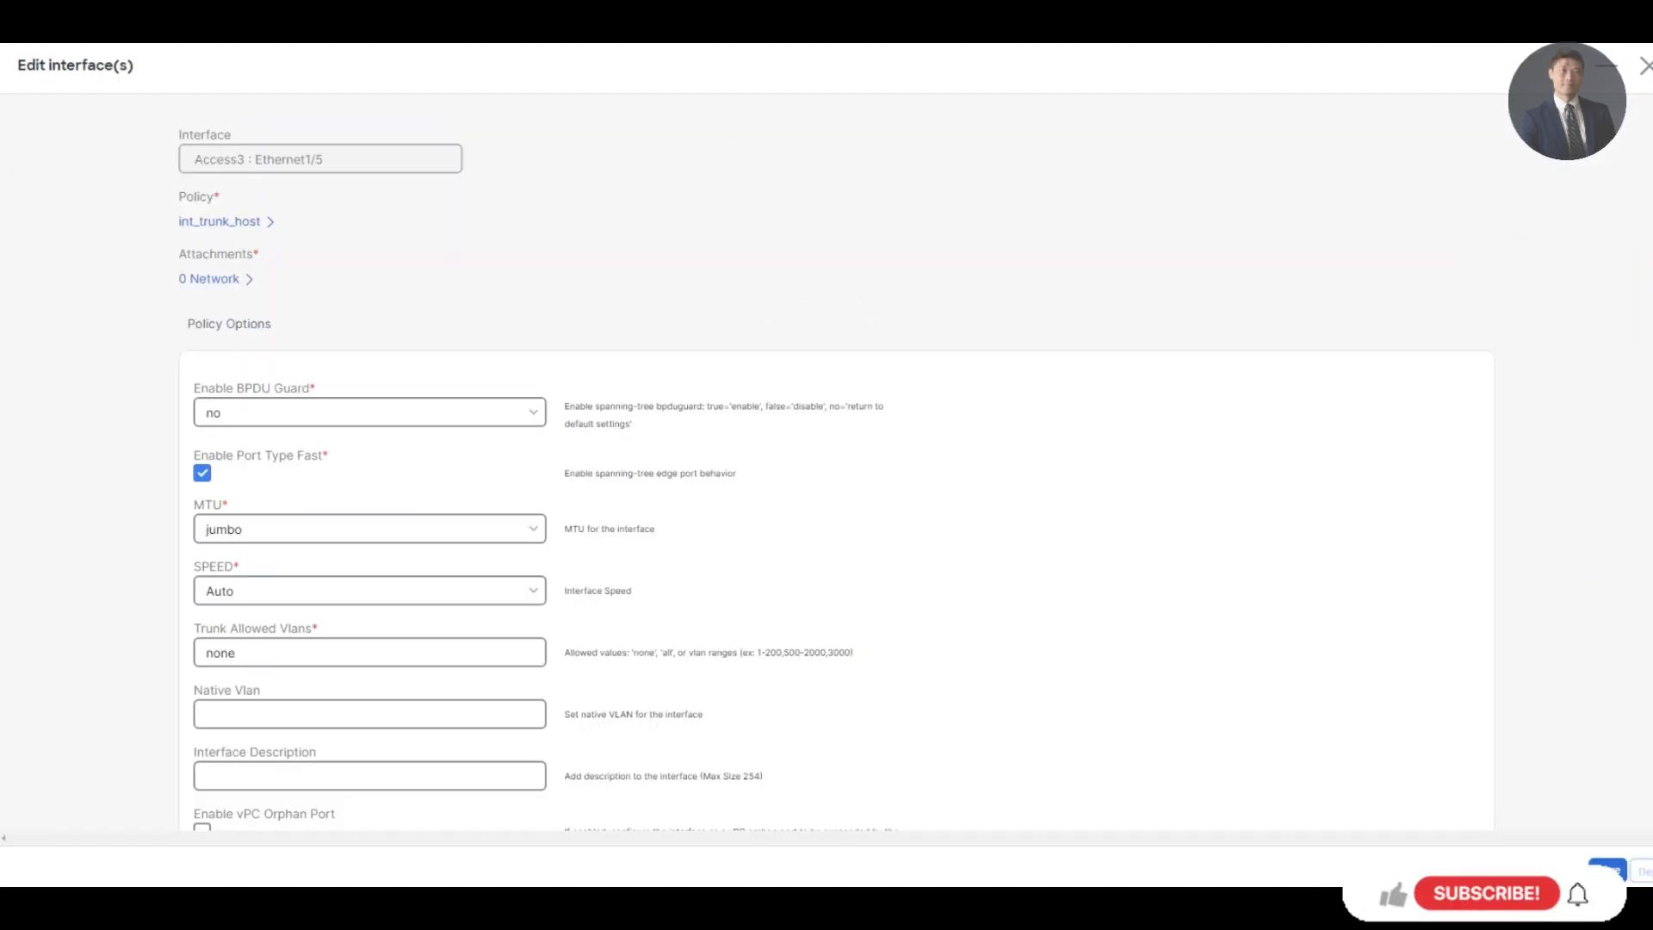
click(225, 221)
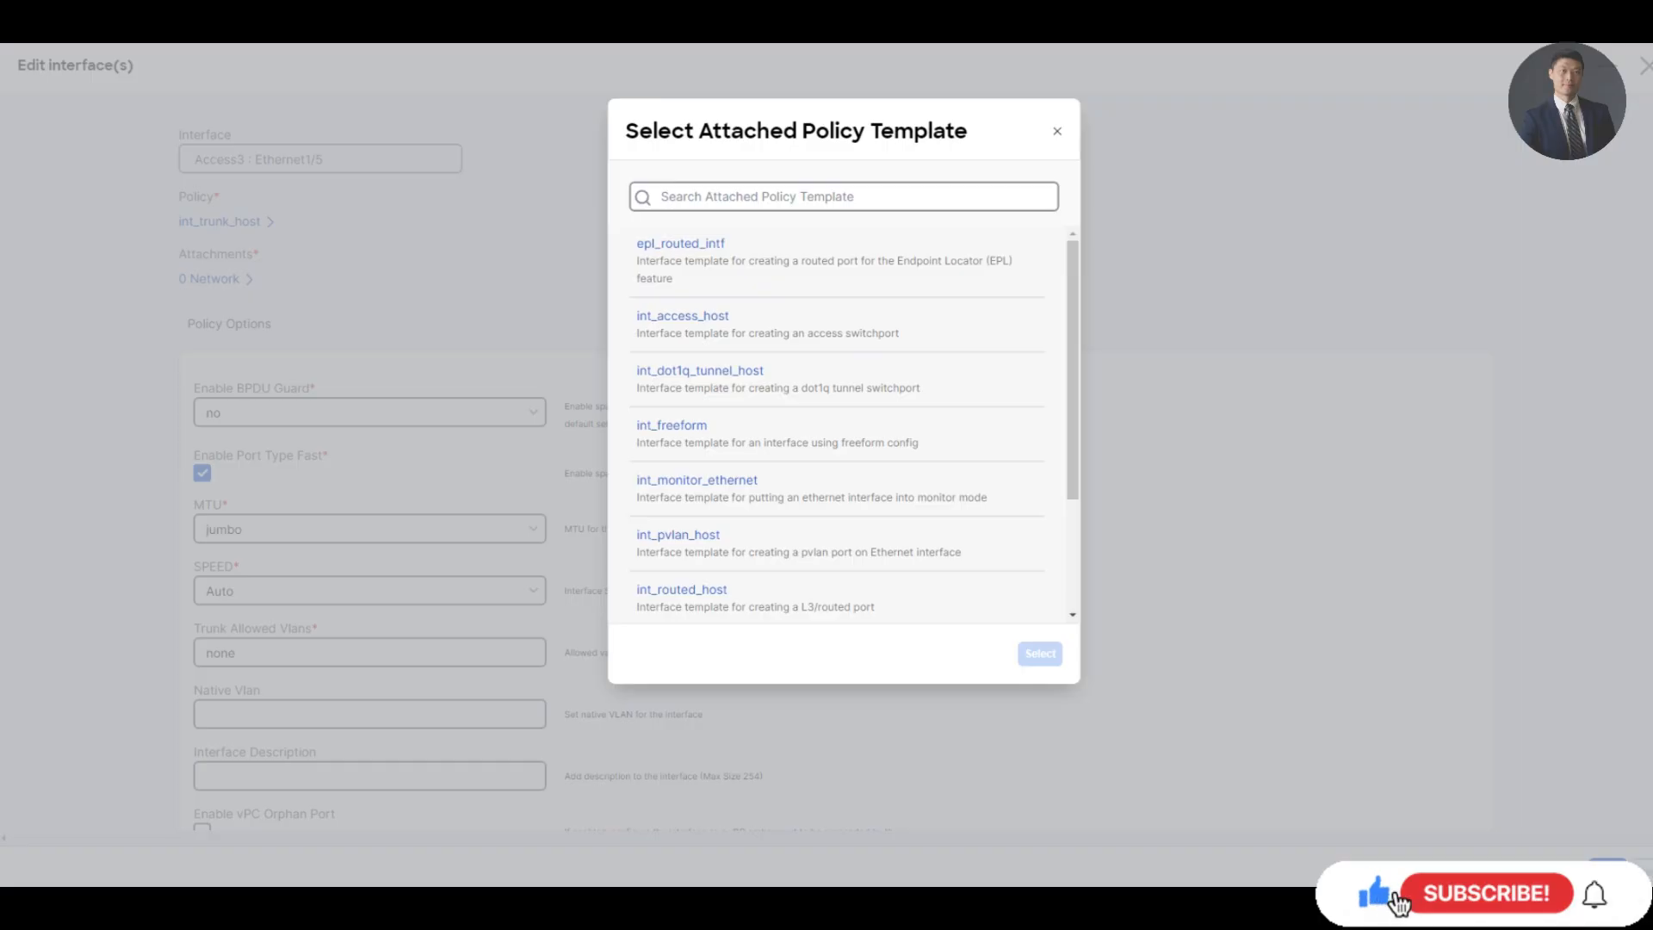
click(688, 319)
click(1040, 653)
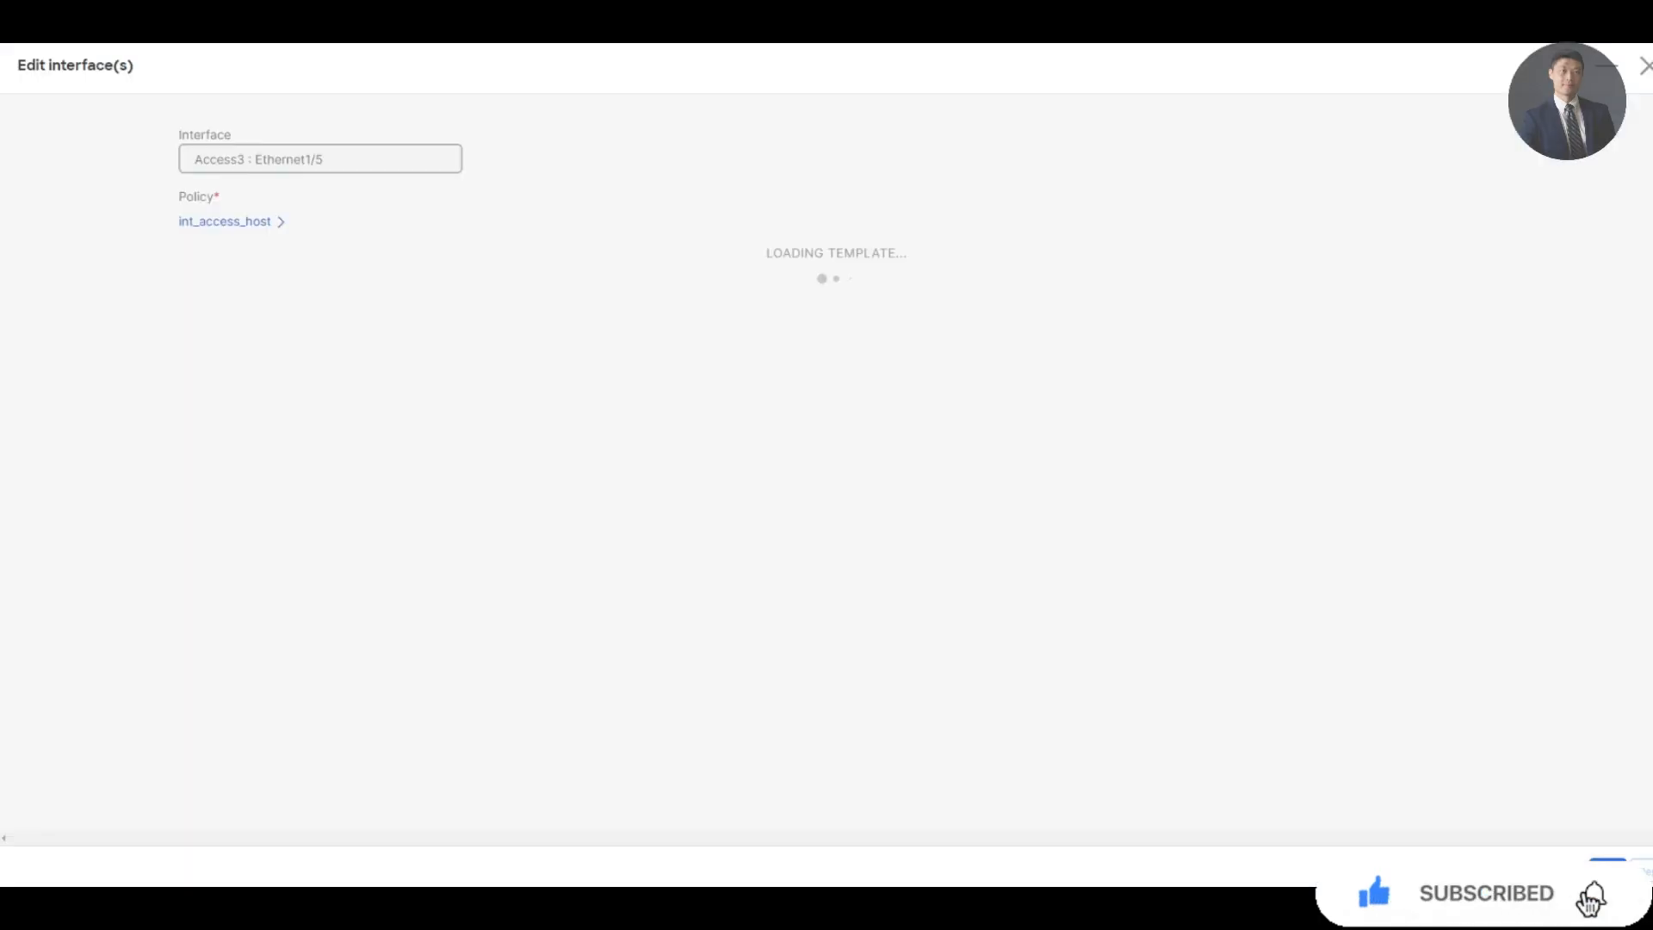
click(1607, 870)
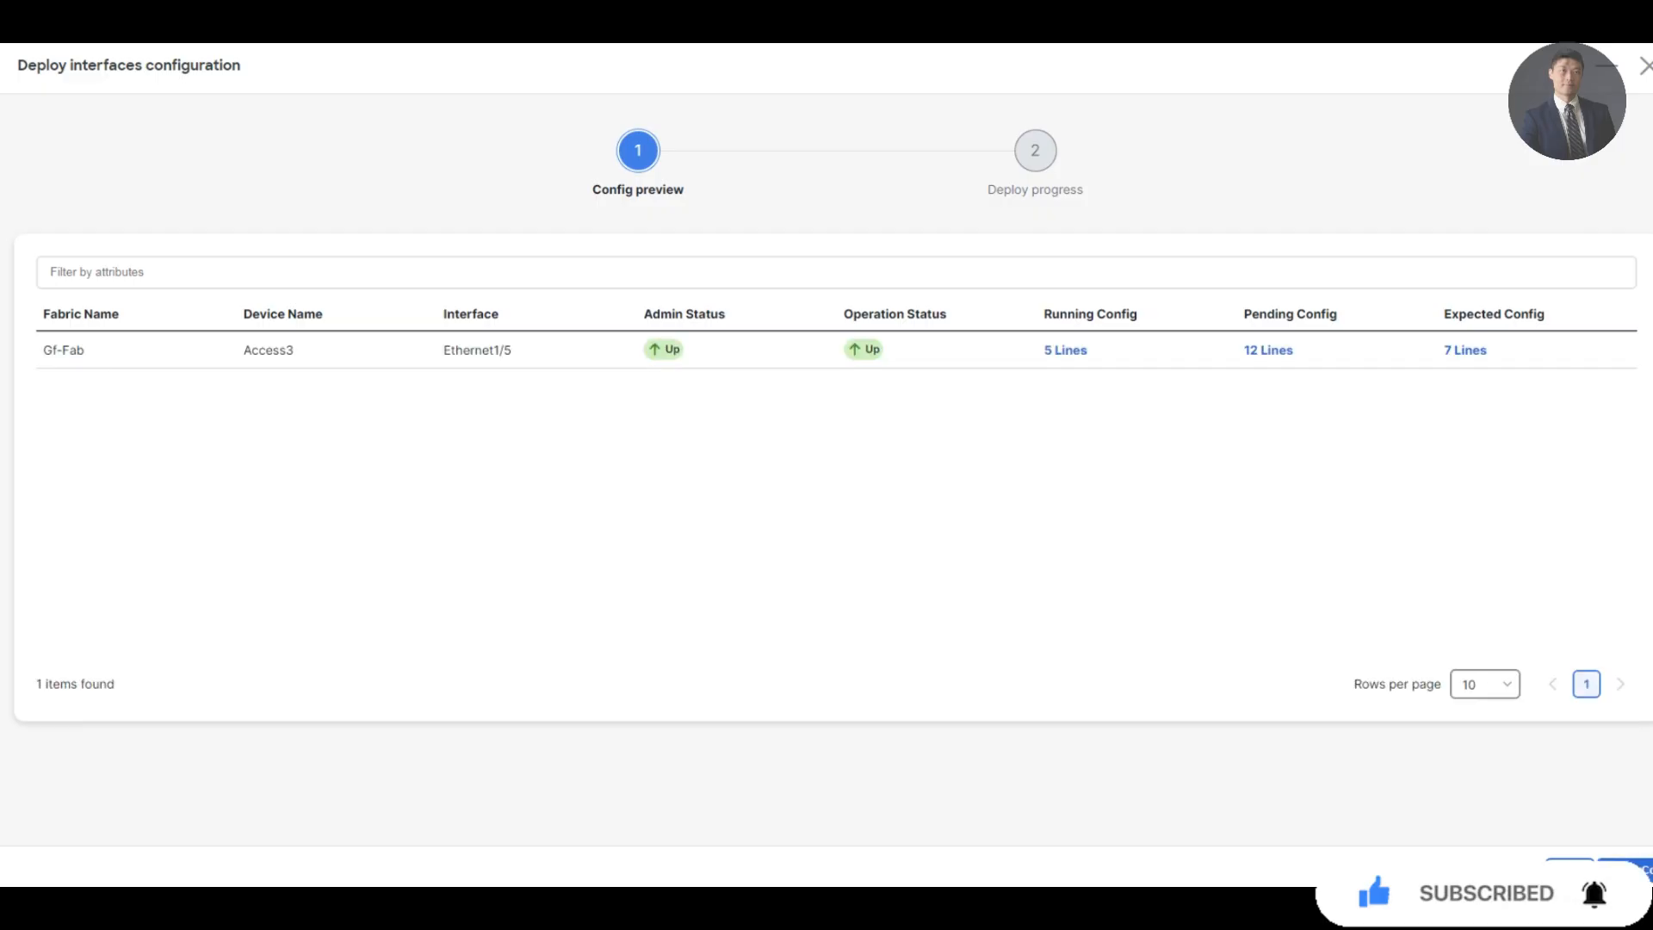
Deploy the pending Ethernet1/5 configuration to Access3, then reopen Gf-Fab from the Fabrics list
click(1633, 869)
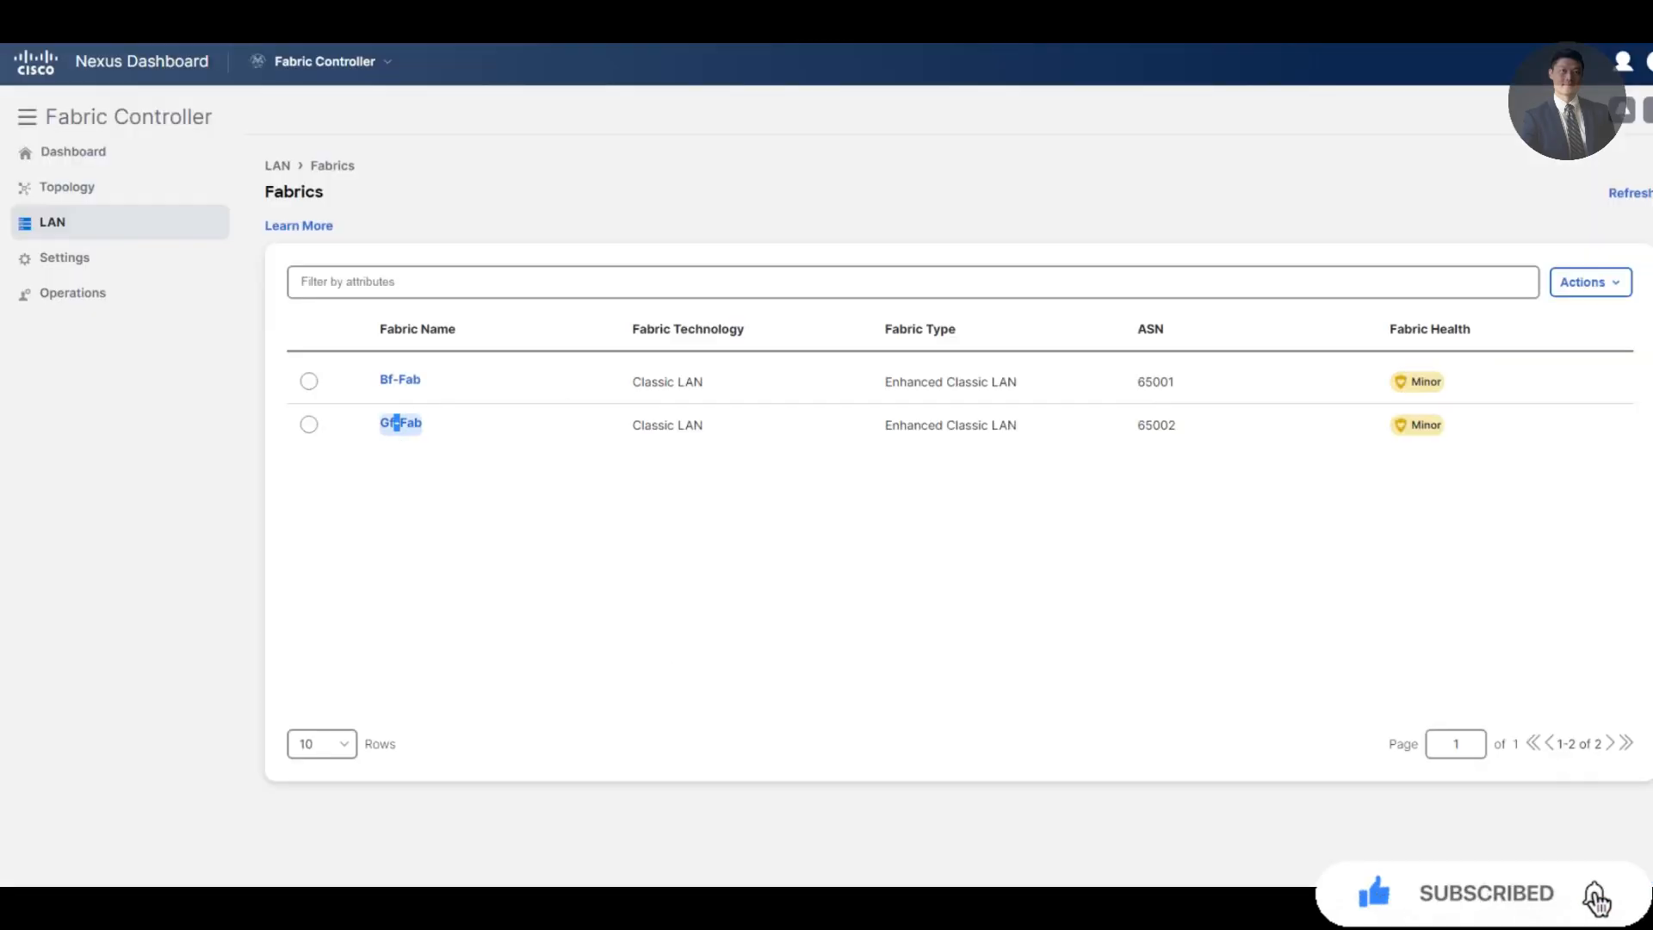
click(401, 423)
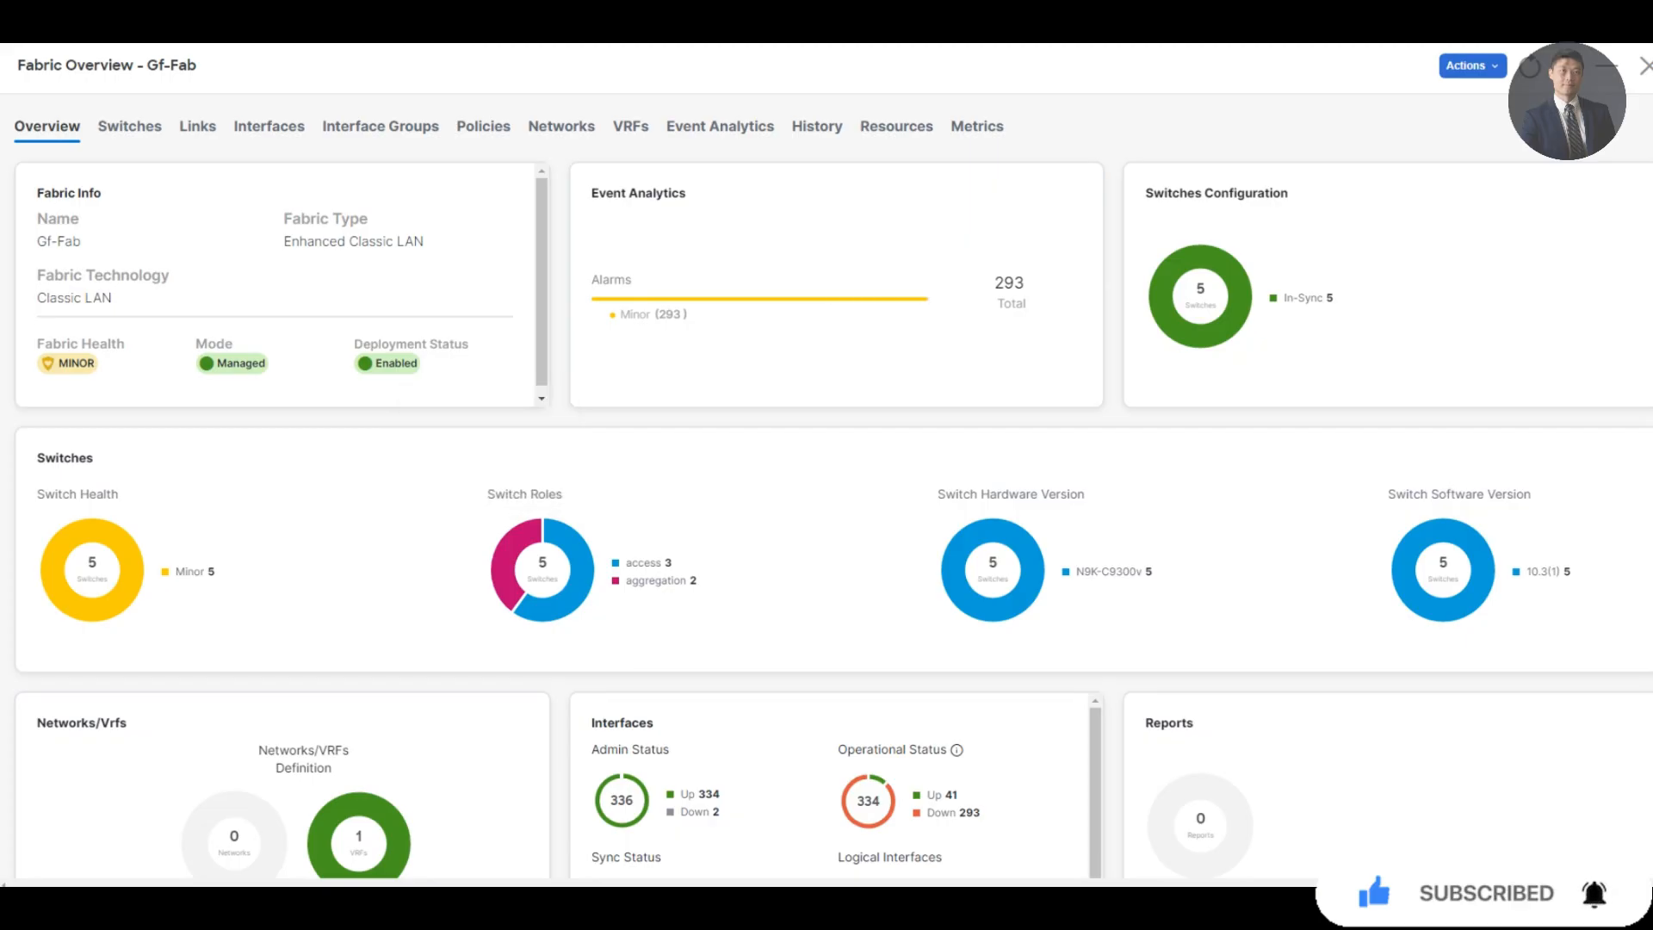
Create a VRF named pseudoco-vrf1 in Gf-Fab's VRFs tab
click(269, 127)
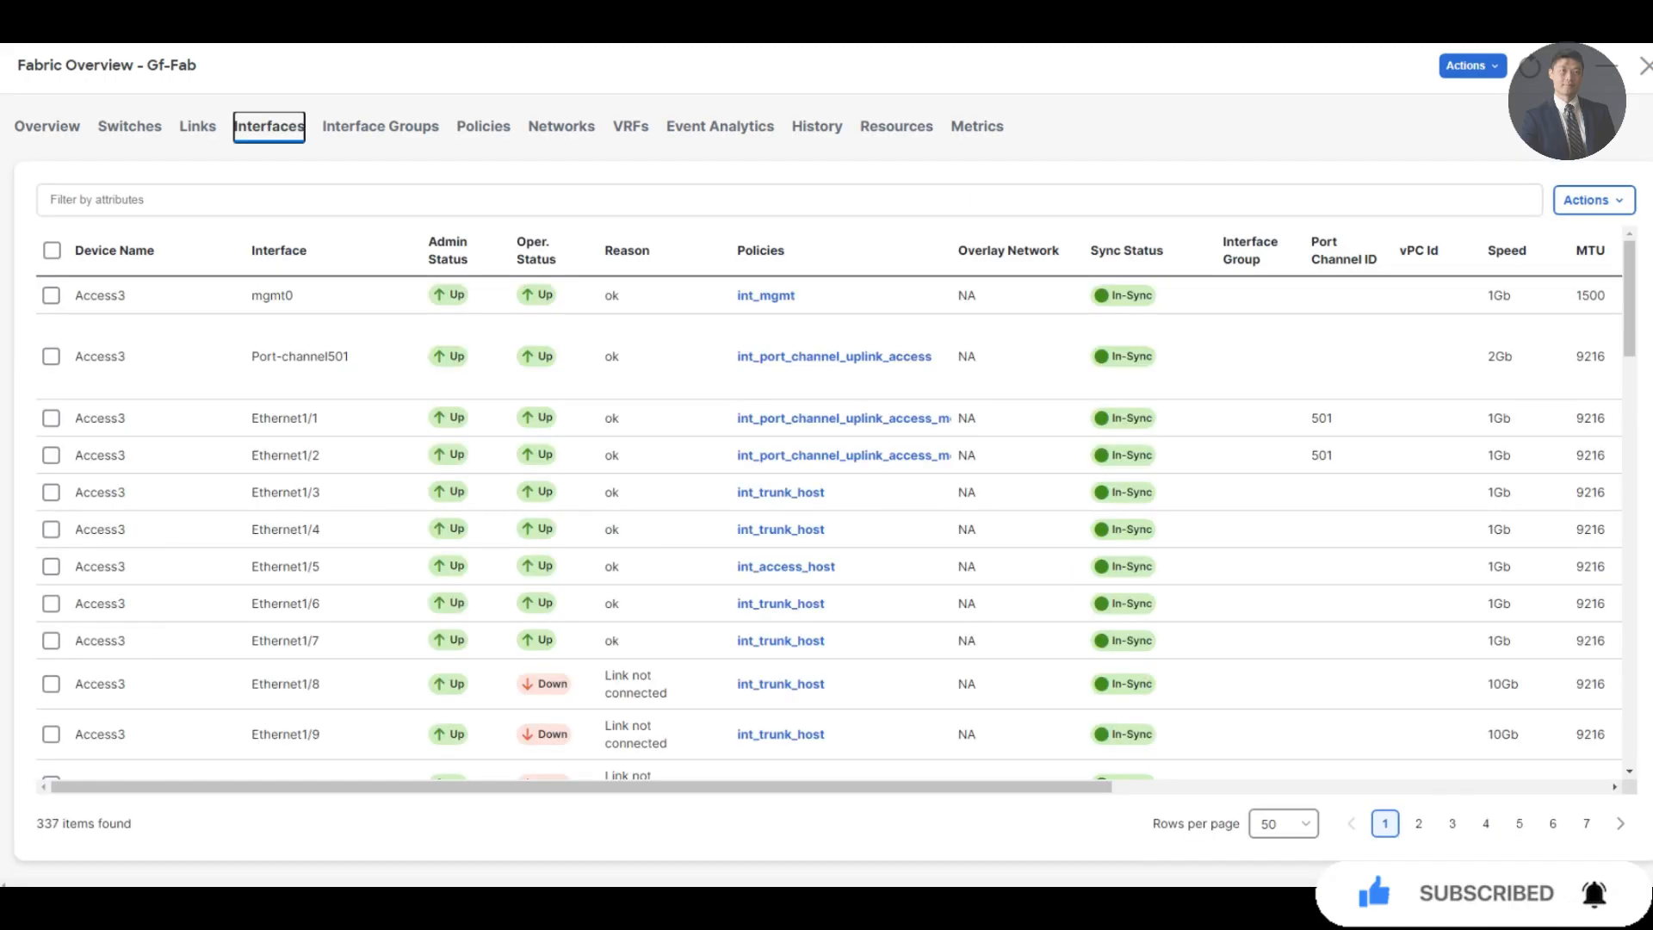
click(630, 127)
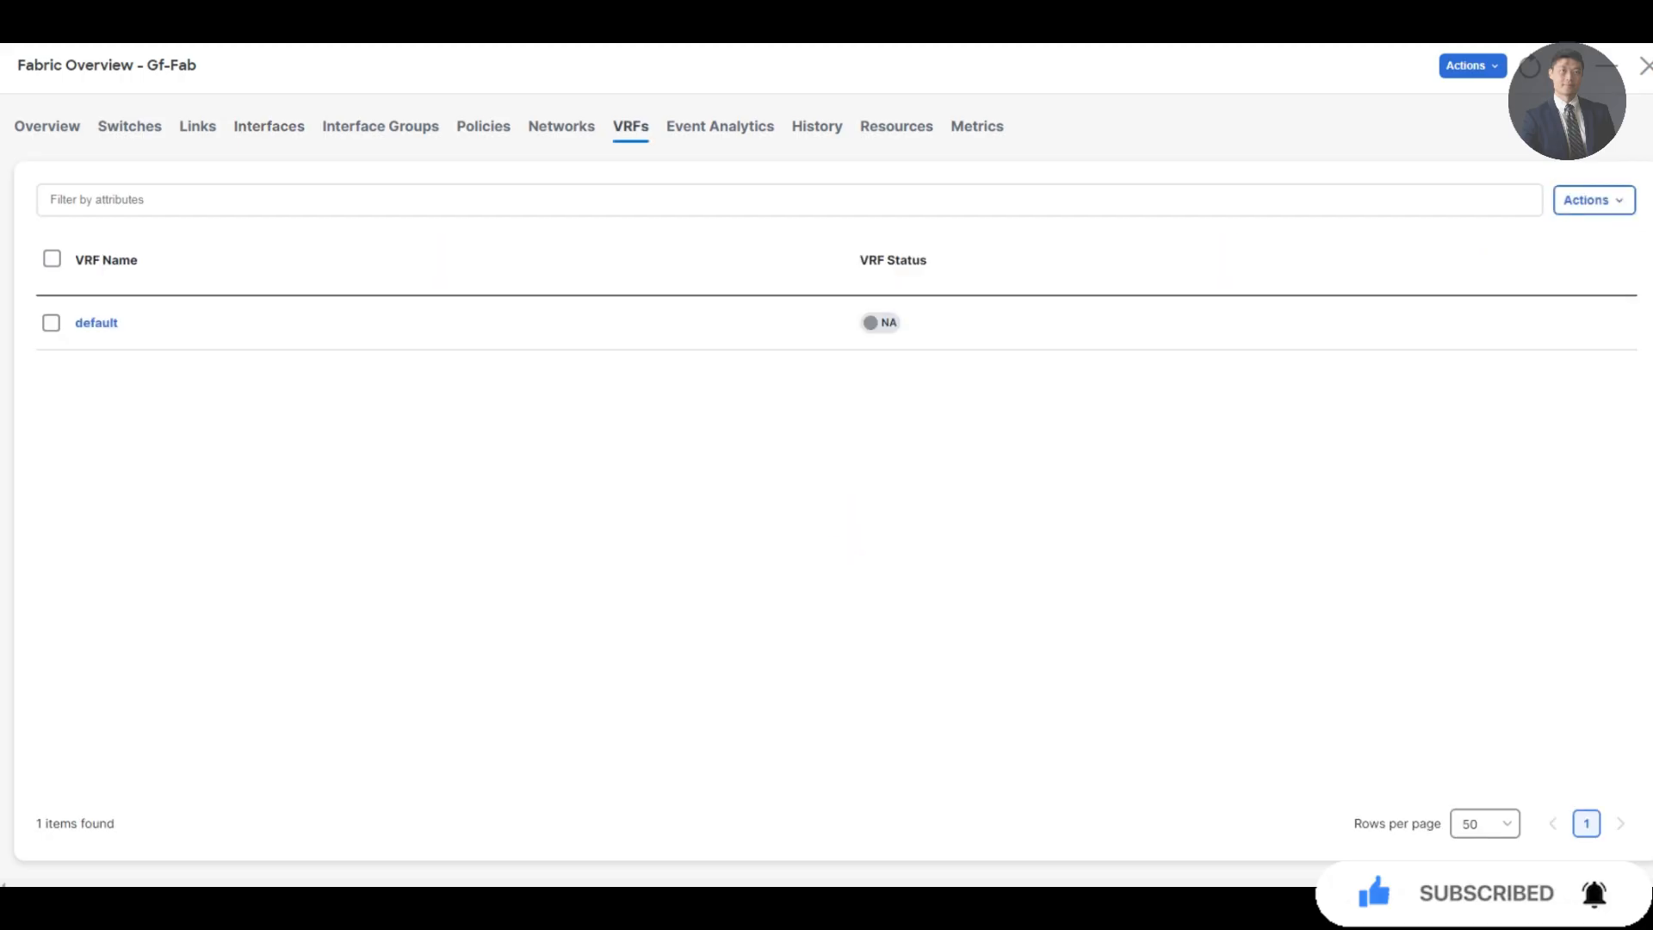
click(1594, 199)
click(1543, 237)
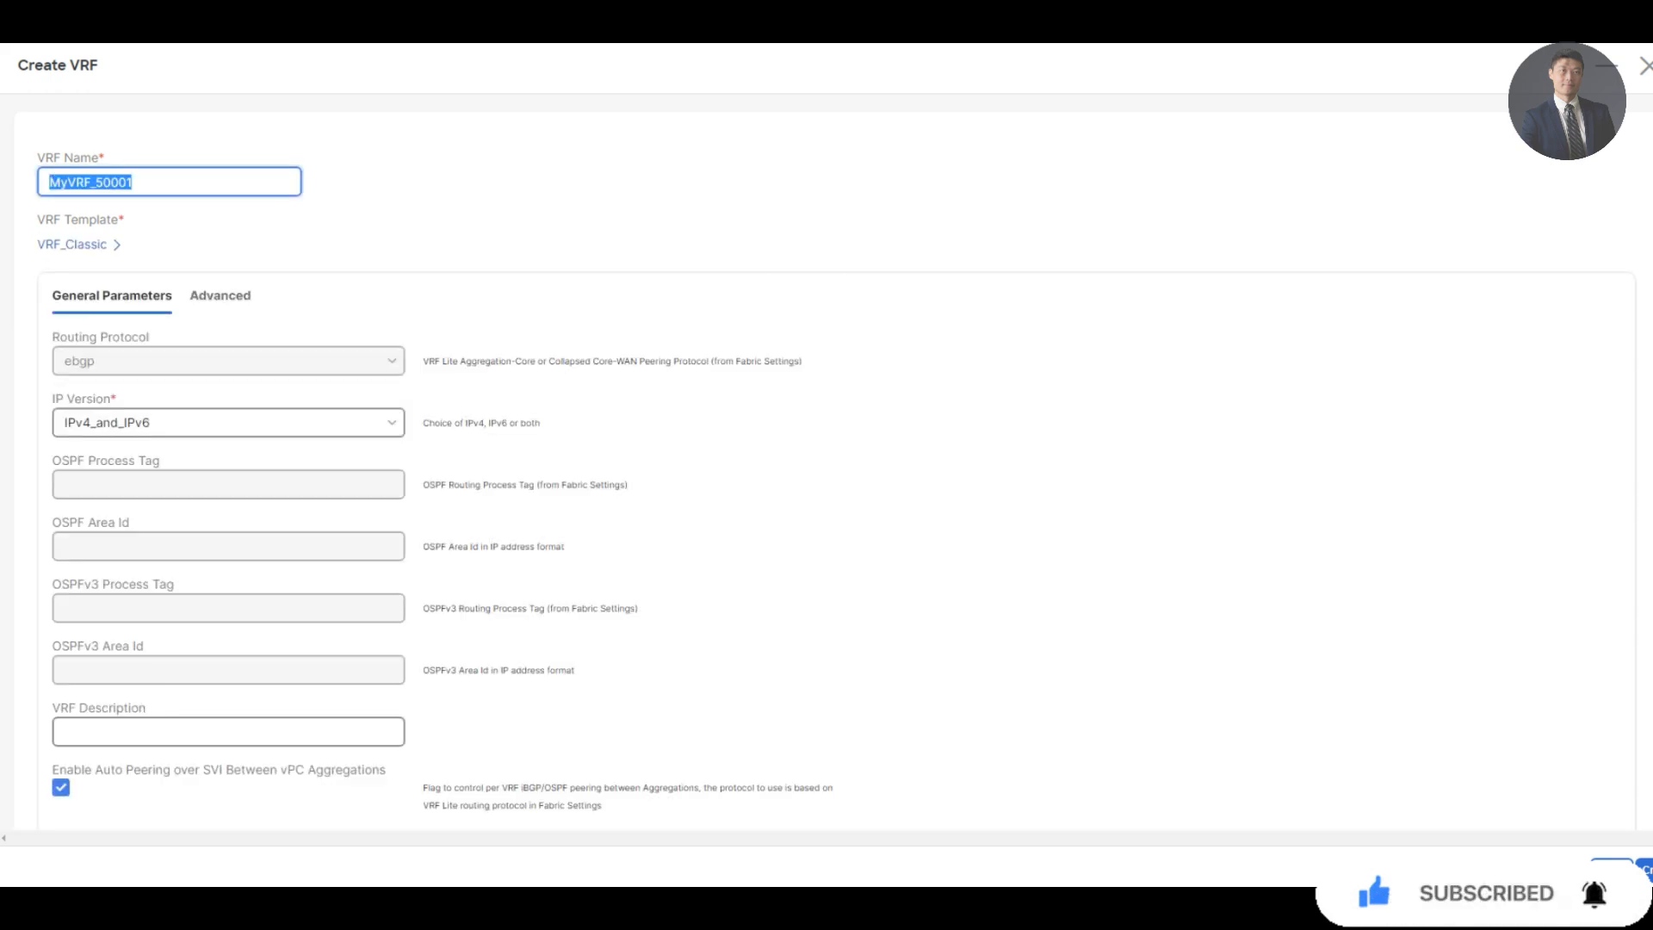
text(pseudoco-vrf1)
click(1646, 868)
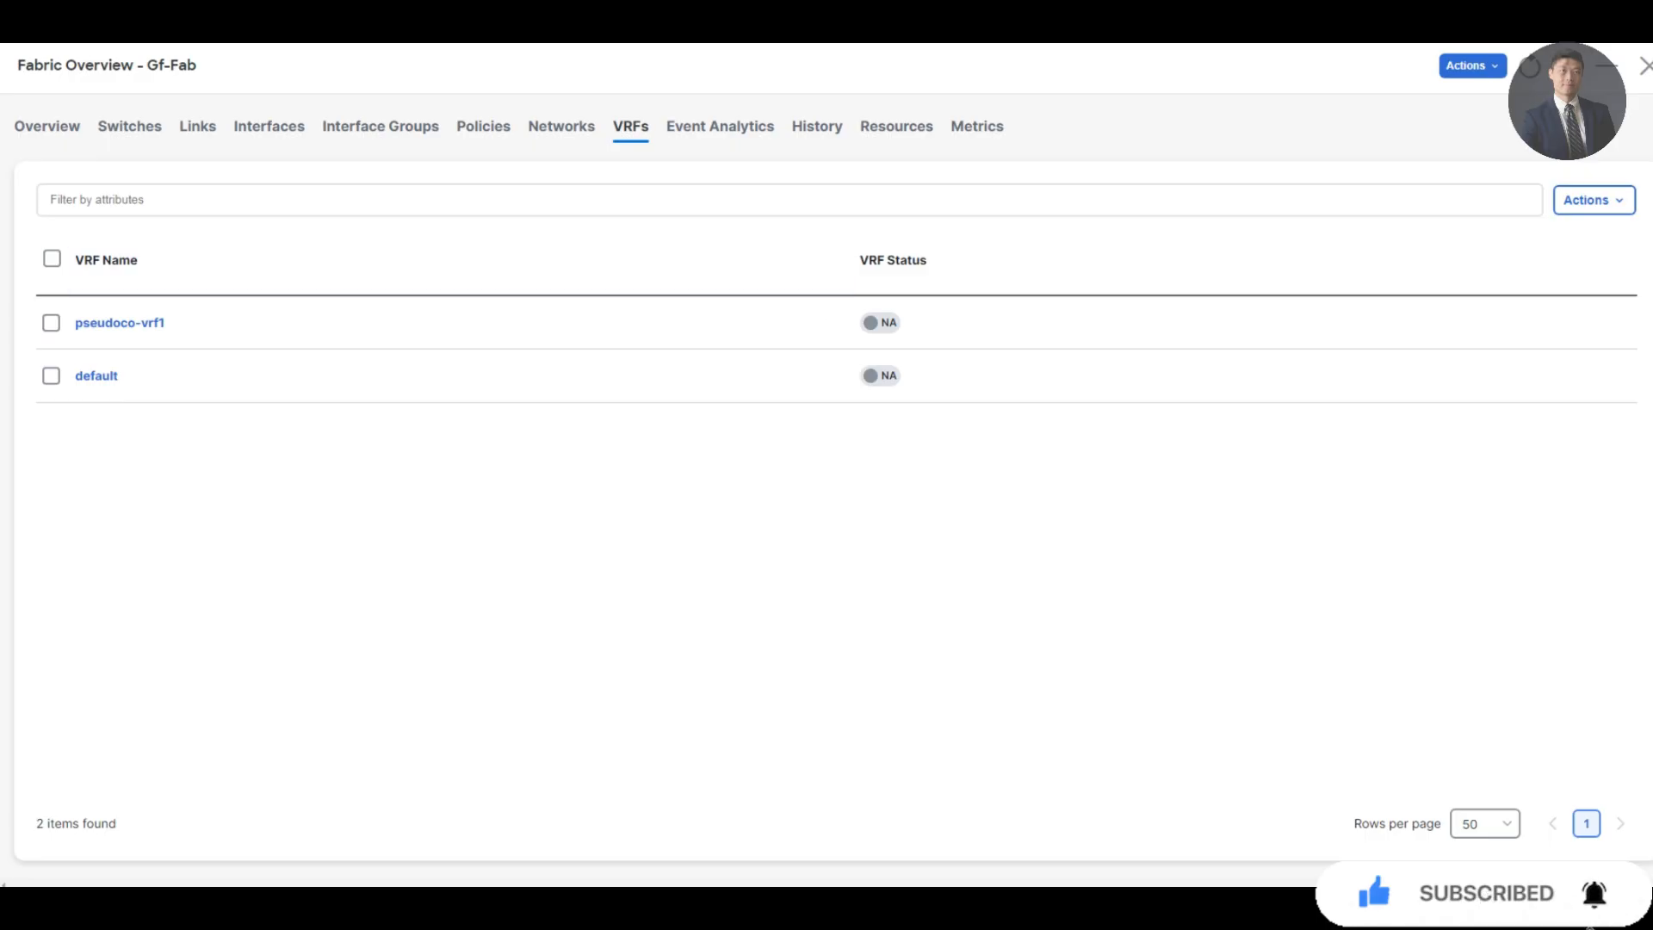
click(561, 127)
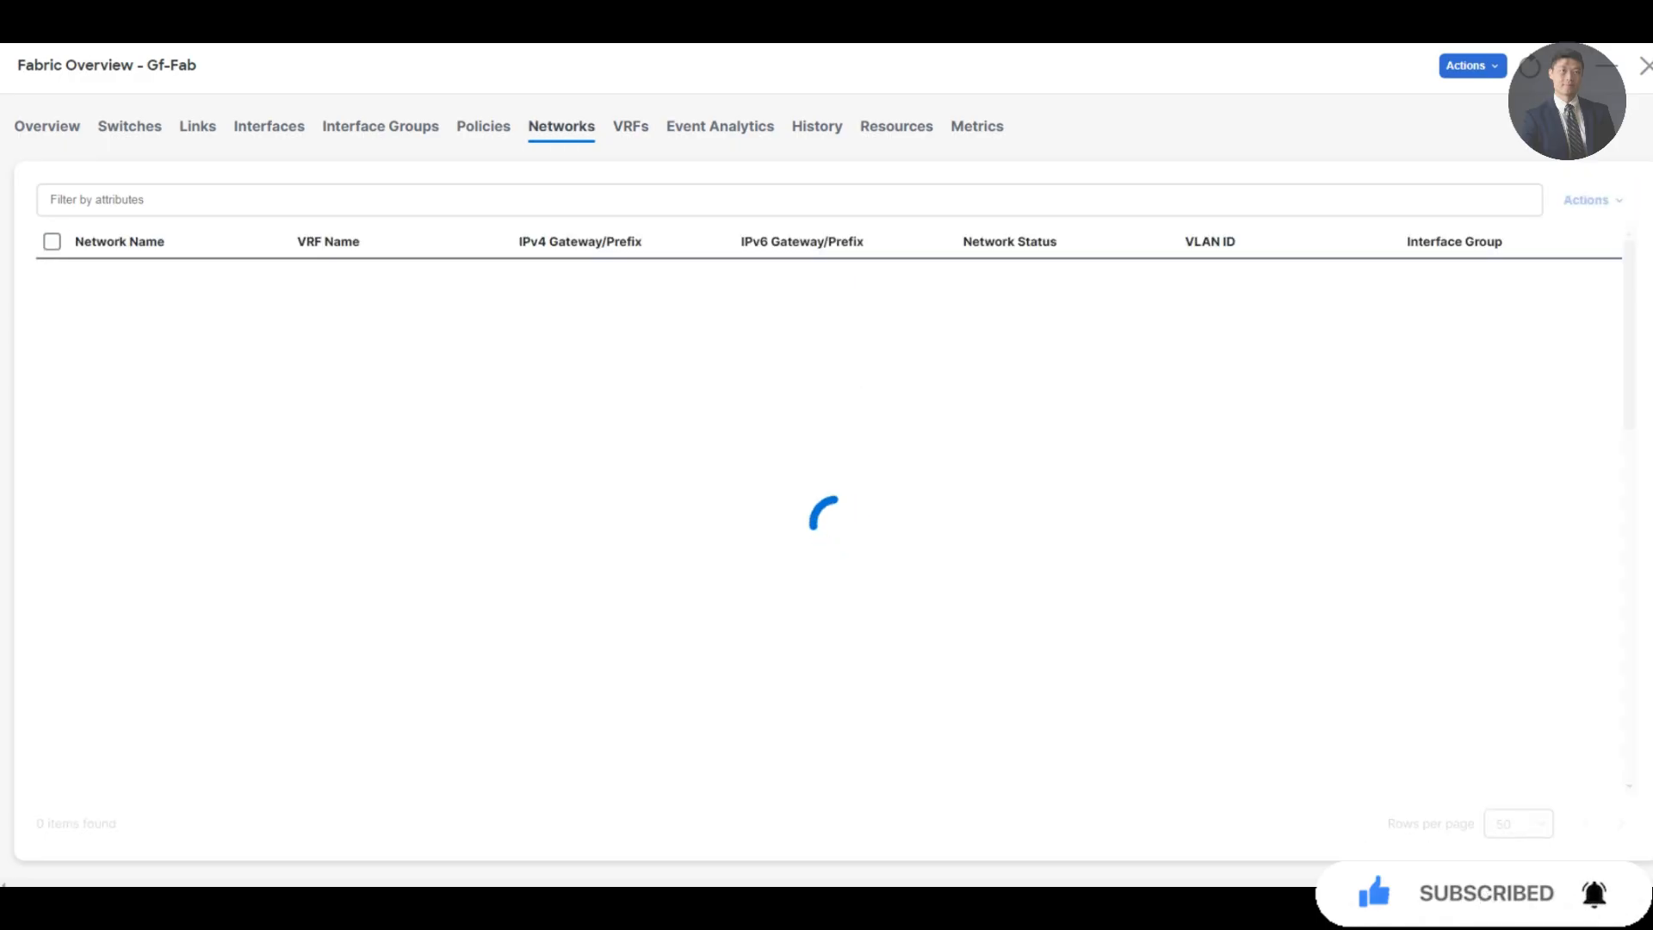
Name the new network pseudoco-net3, assign VRF pseudoco-vrf1 and take the proposed VLAN 2300
click(1593, 199)
click(1448, 237)
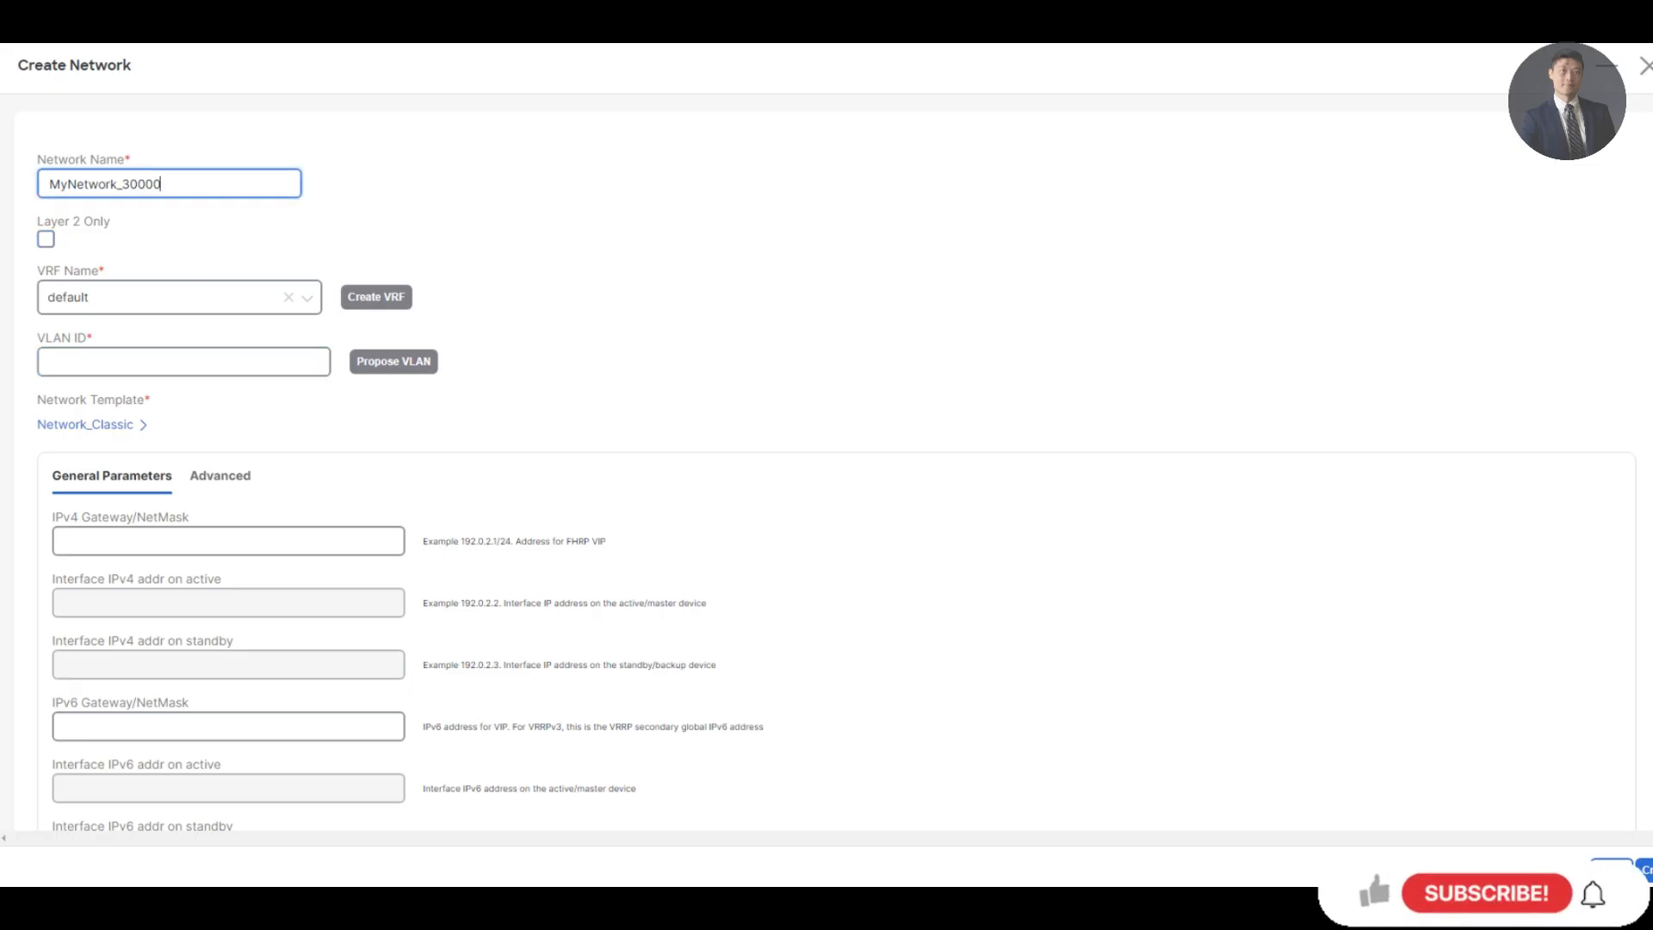
drag(165, 185, 45, 186)
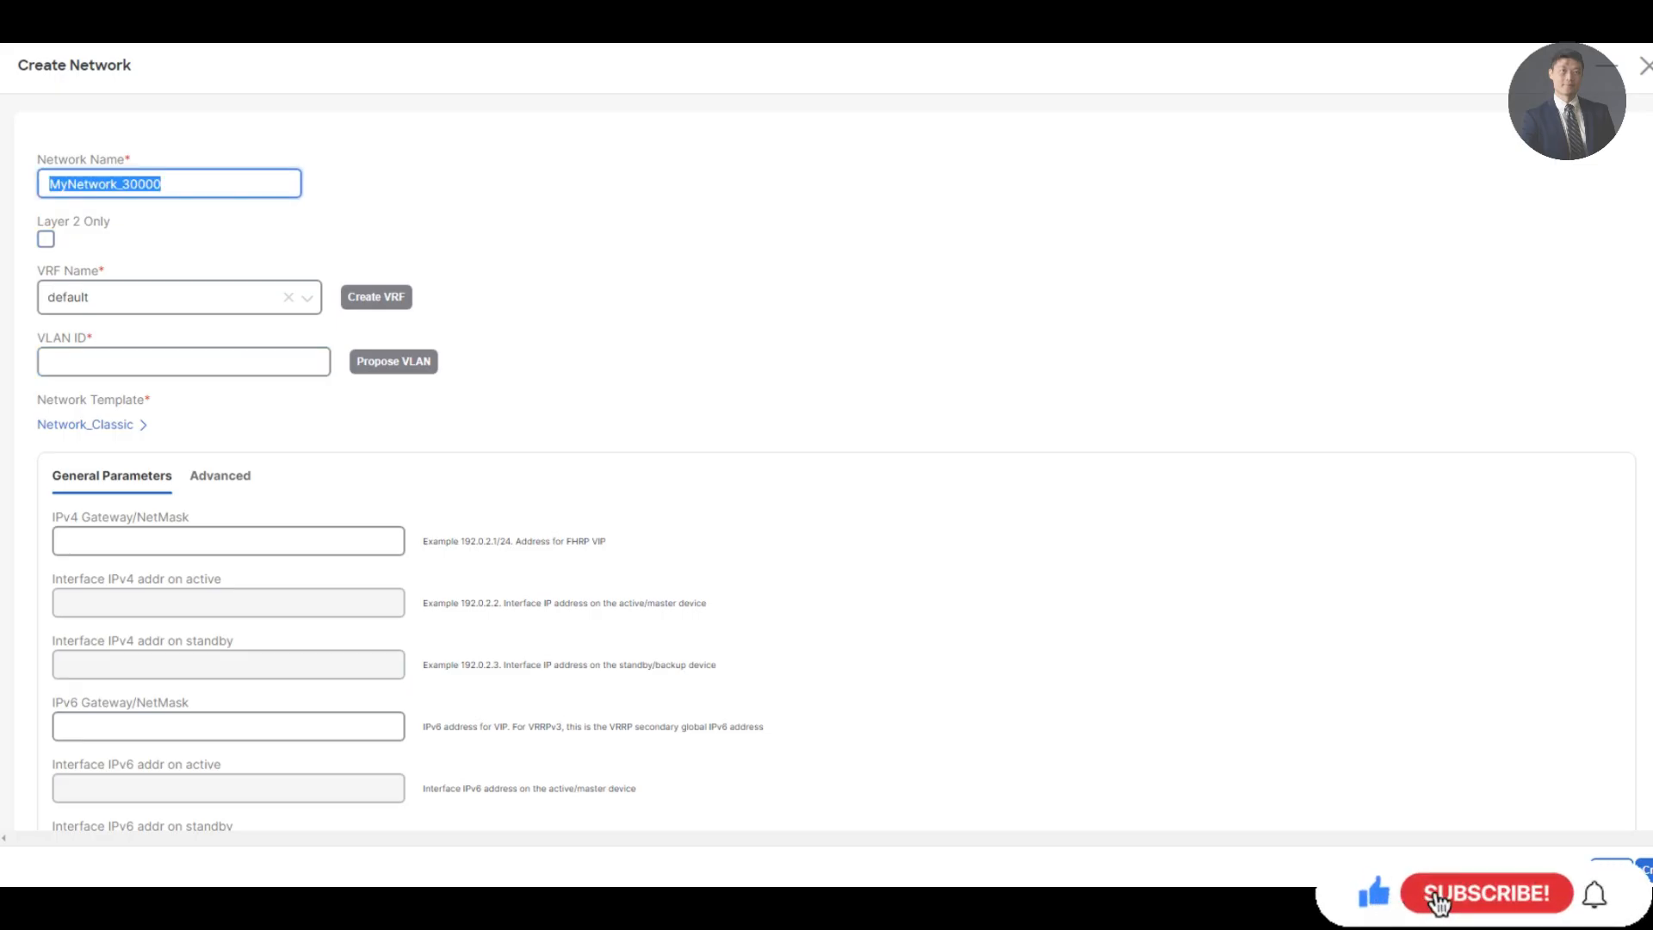
text(pseudoco-)
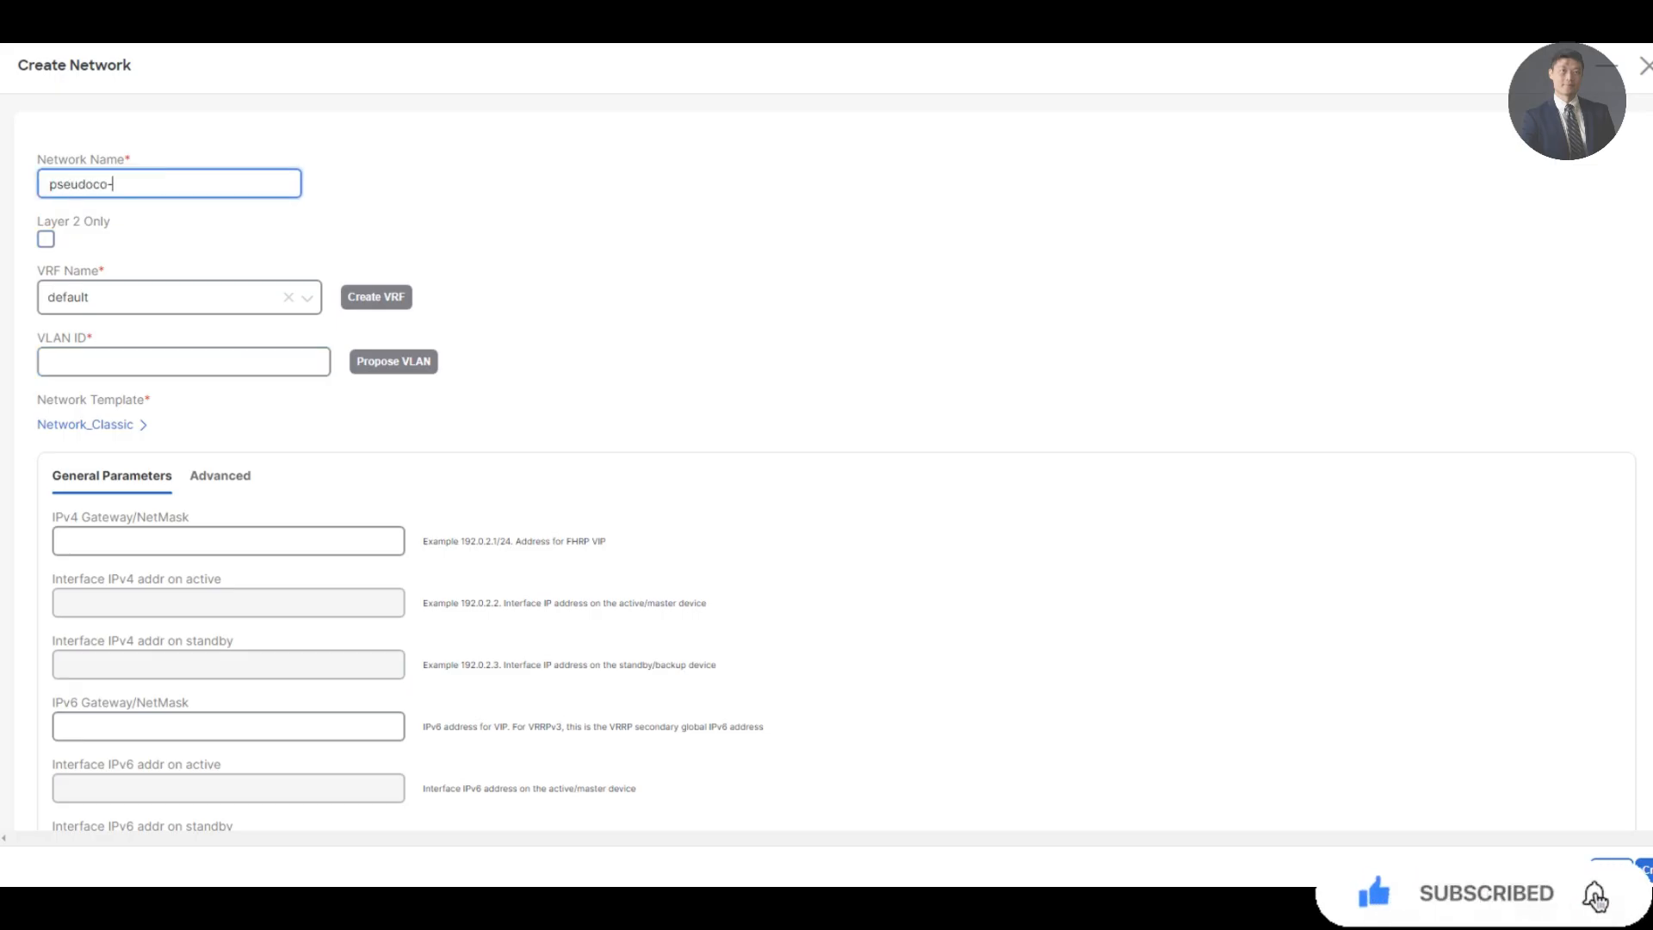
text(net3)
click(289, 297)
click(288, 296)
click(179, 365)
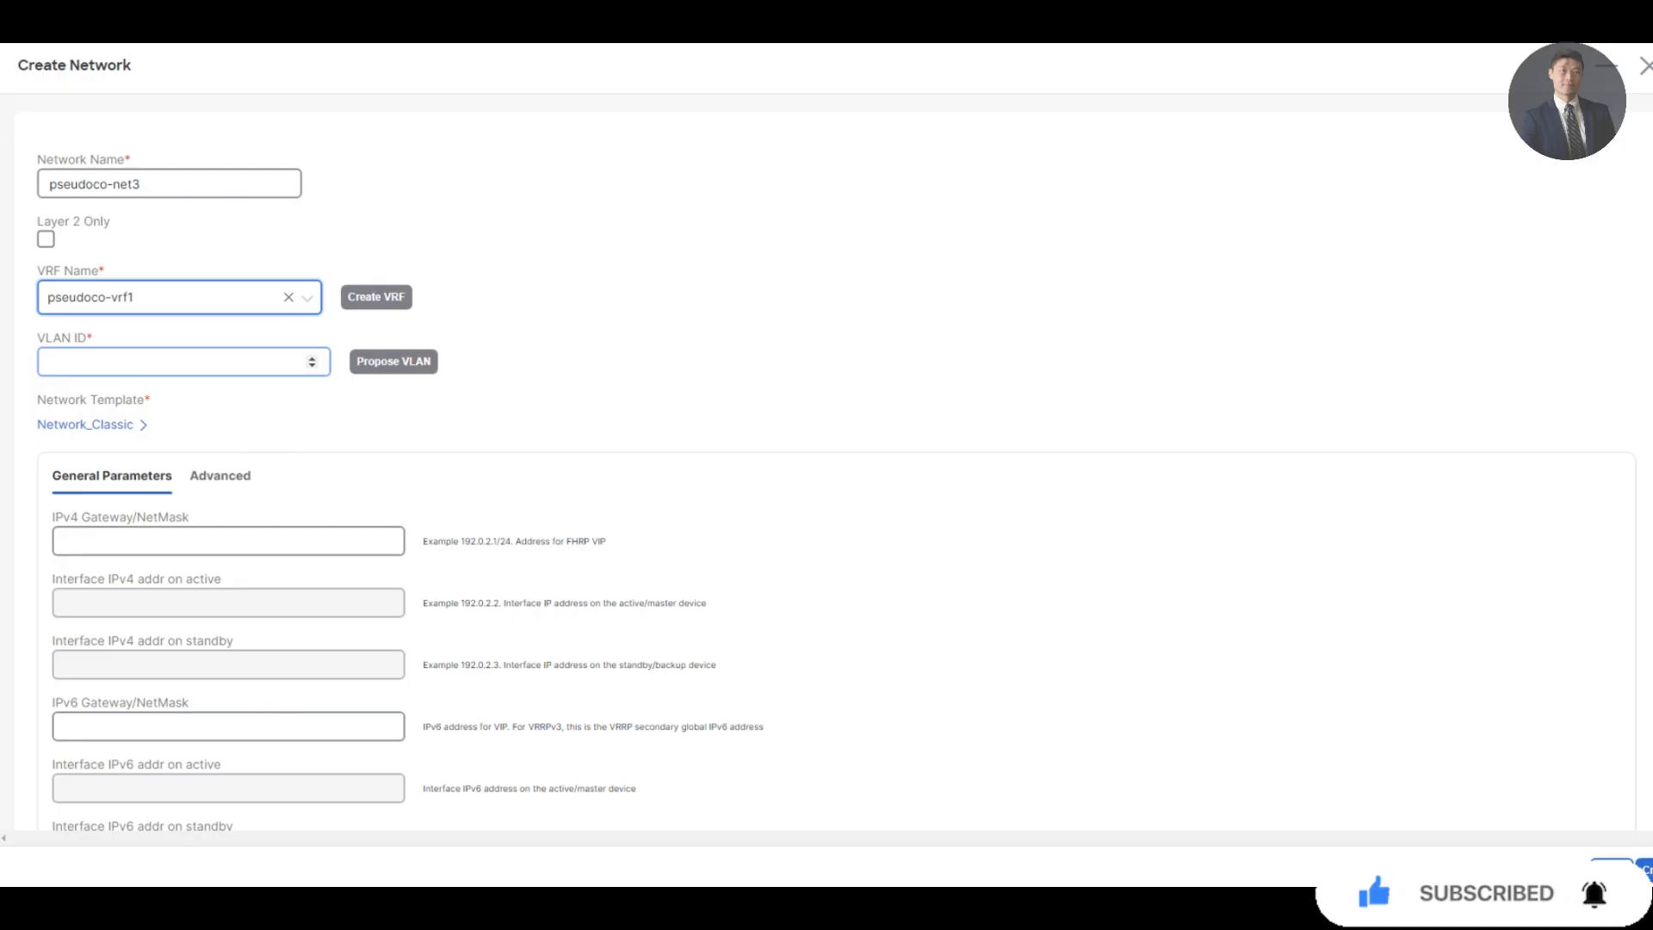
click(393, 361)
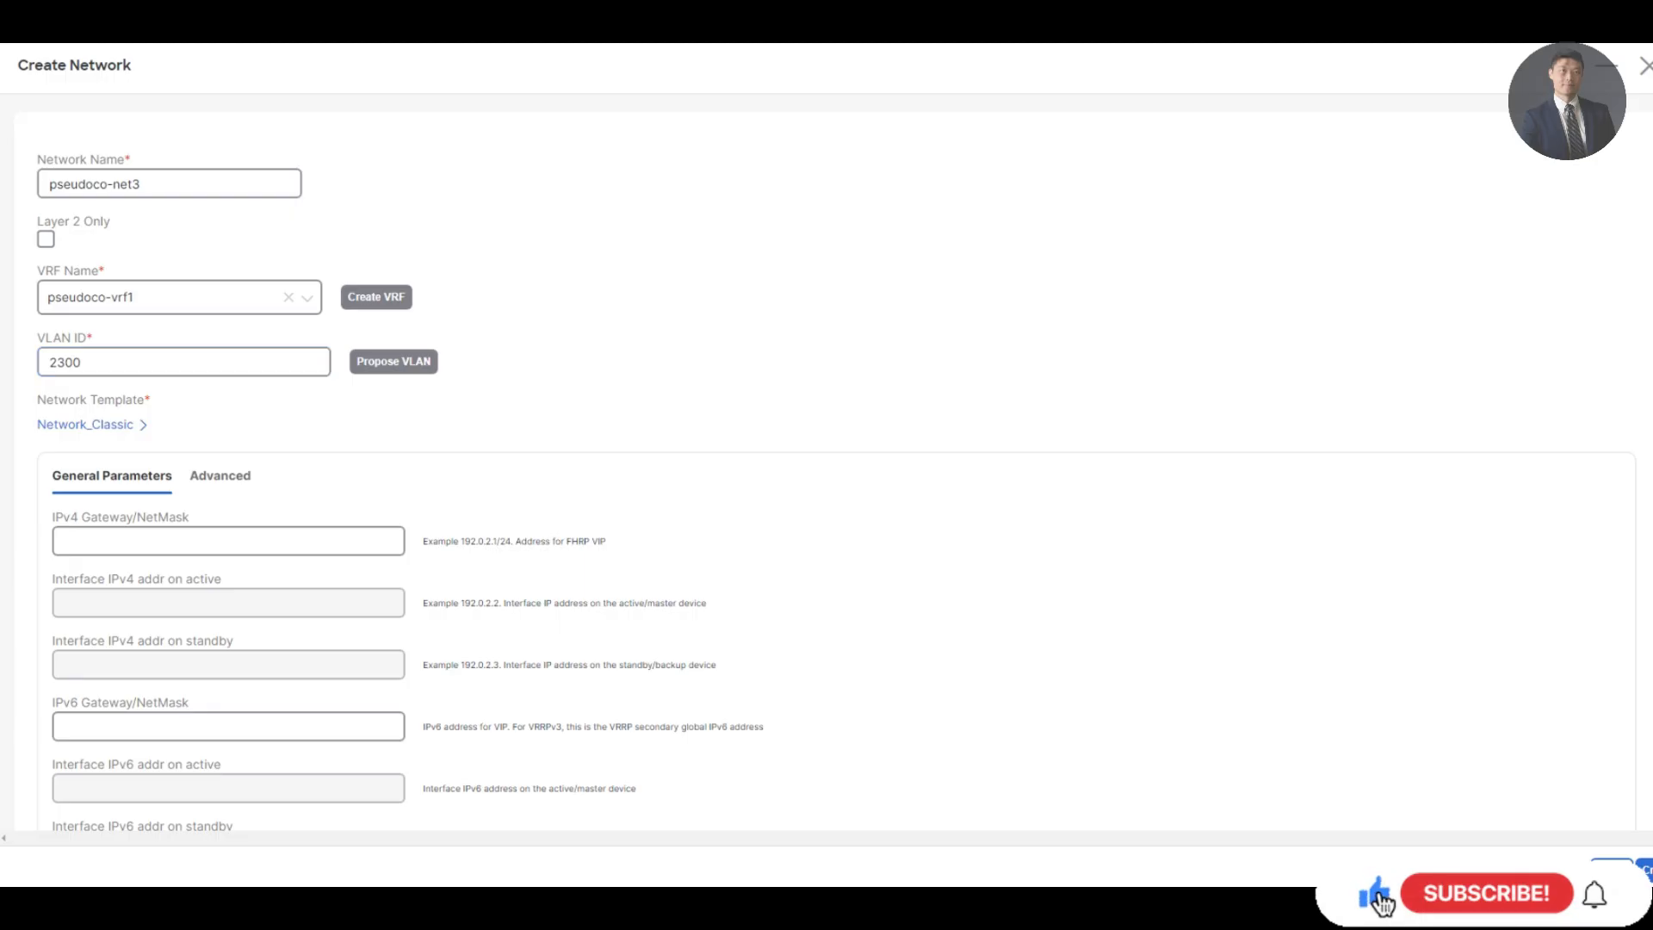
Enter gateway 10.10.3.1/24 and interface IPs 10.10.3.2 and 10.10.3.3, then create the network
click(228, 541)
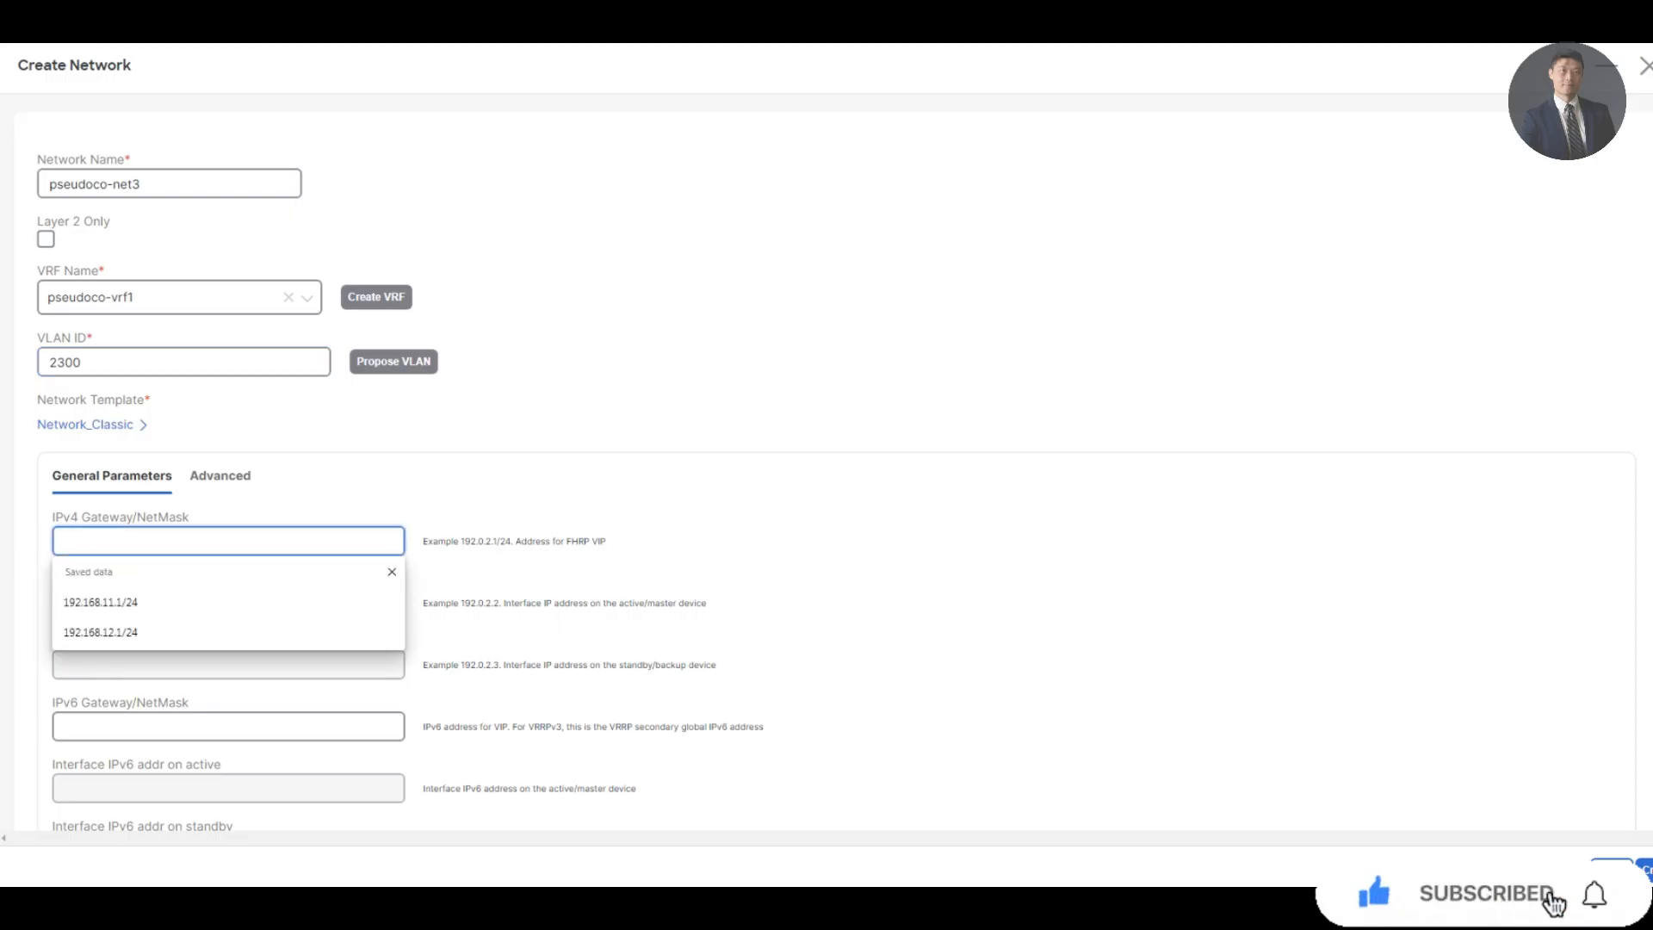
text(10.10.3.1/24)
key(Tab)
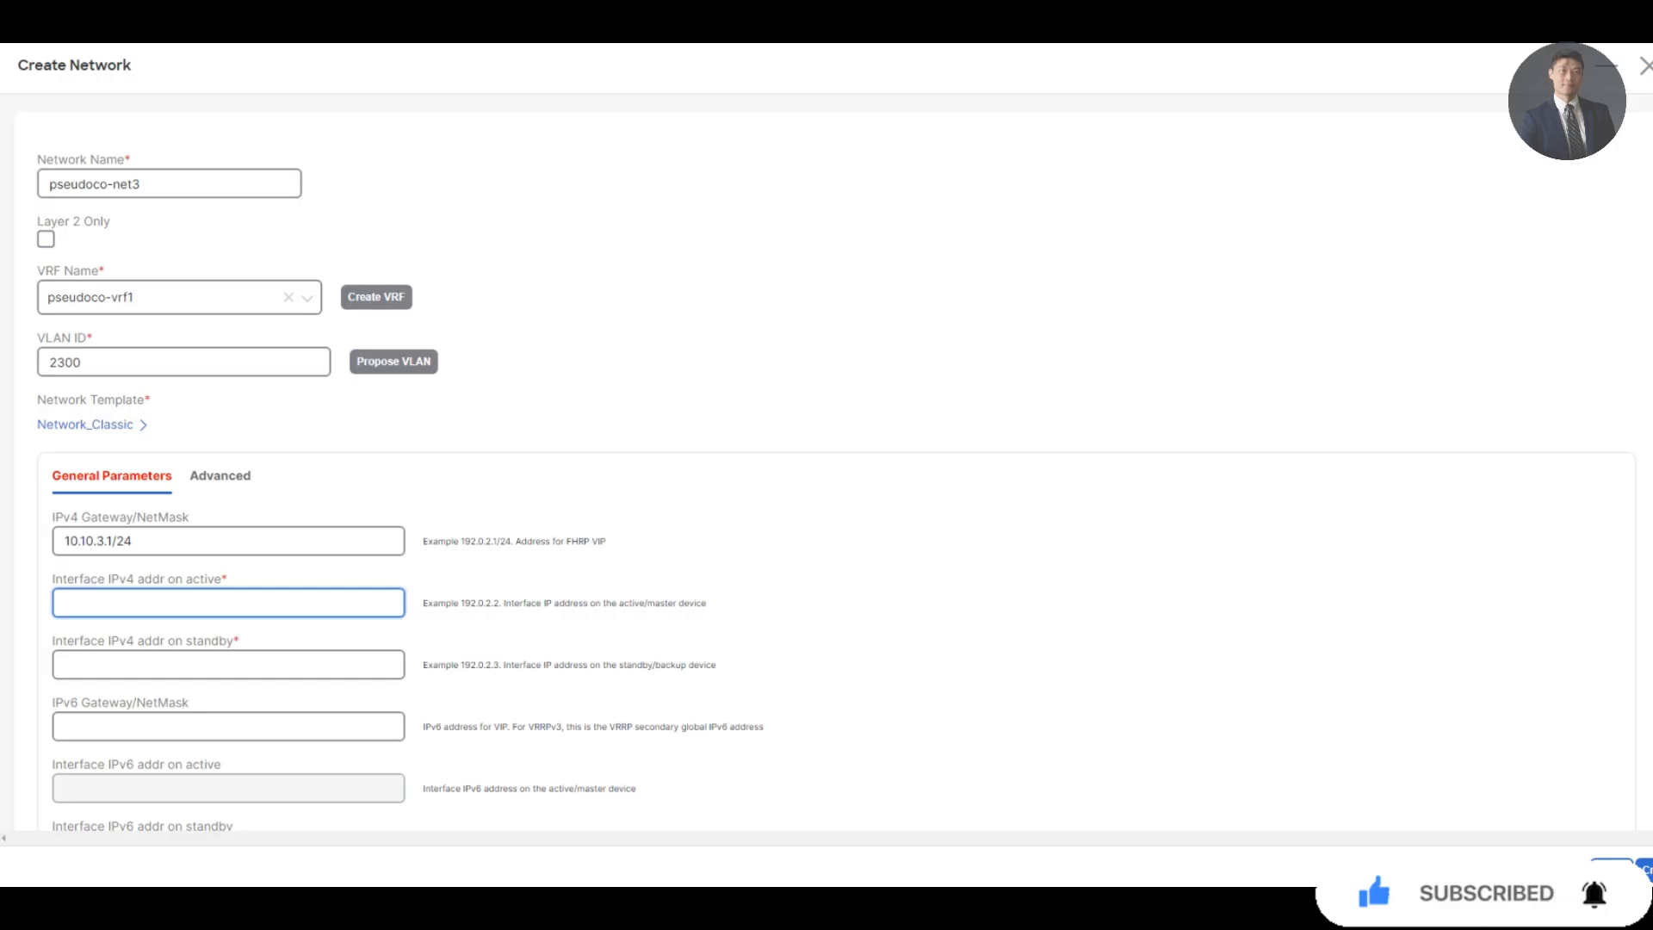
text(10.10.3.2)
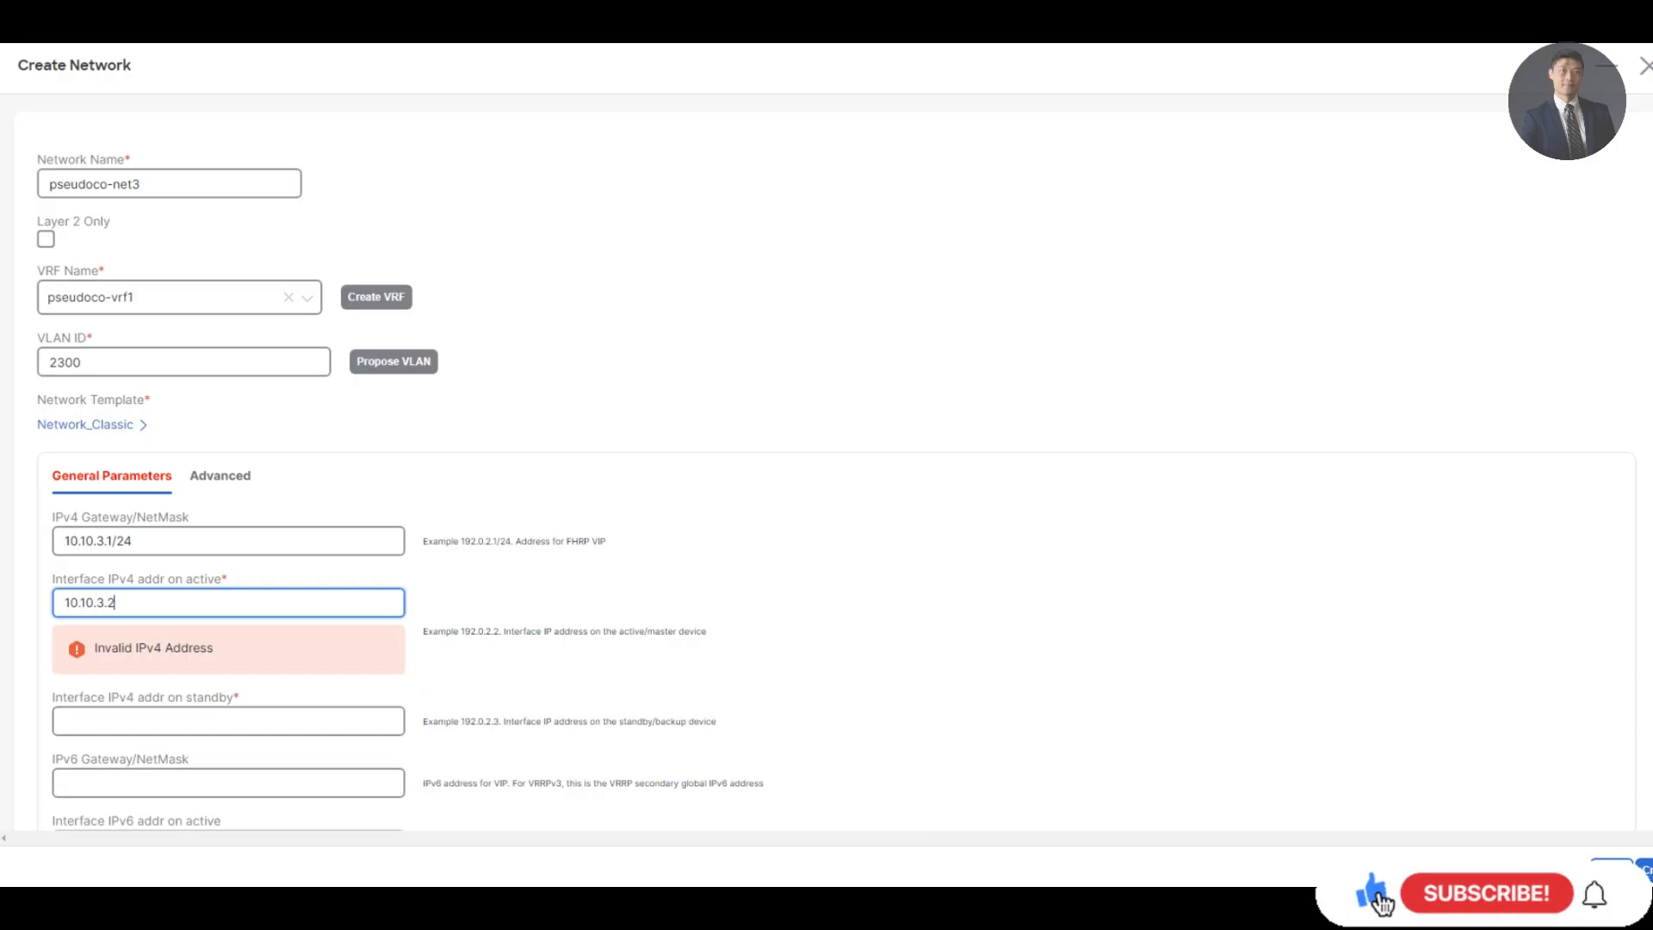
key(Tab)
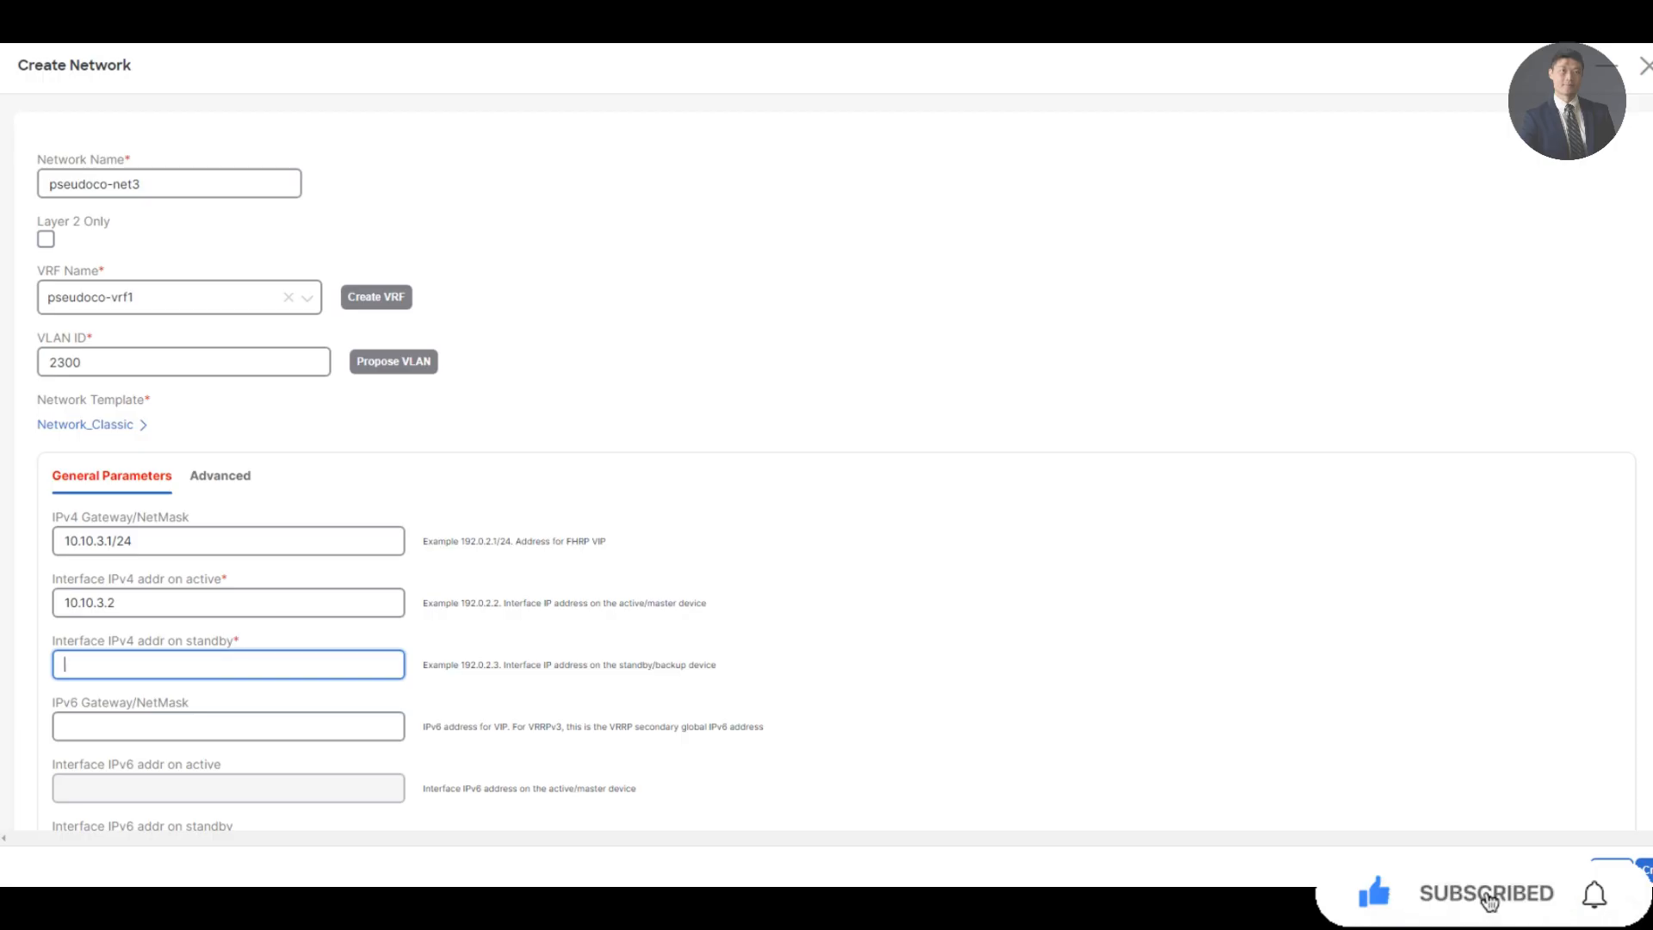
text(10.10.3.3)
key(Tab)
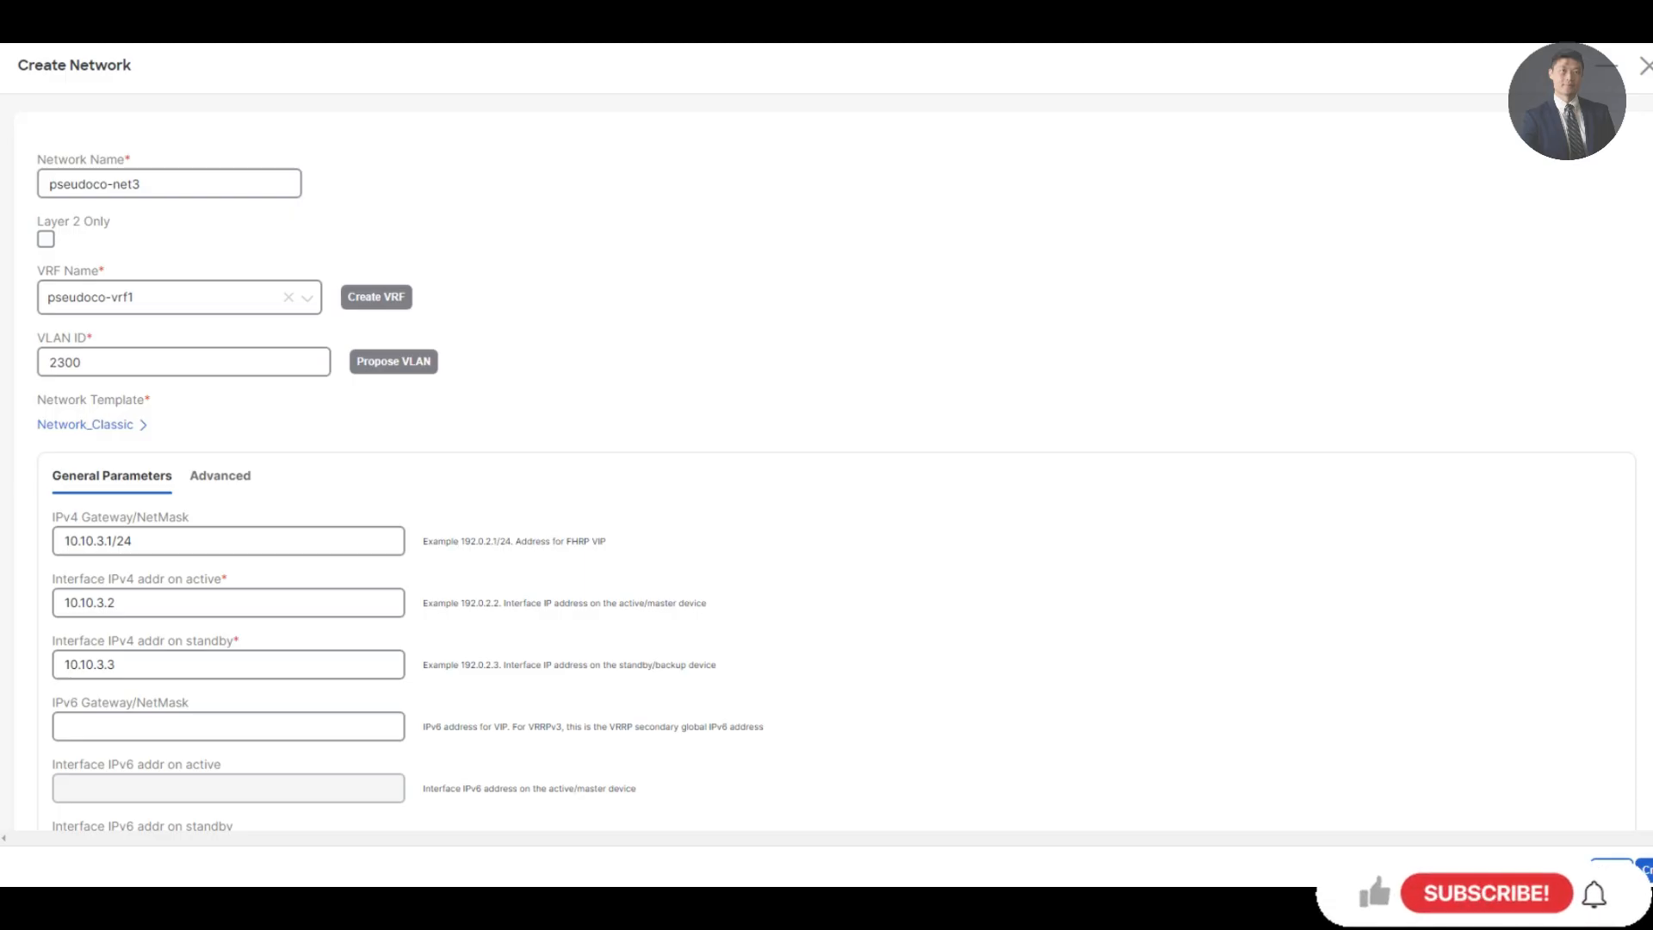
click(1645, 870)
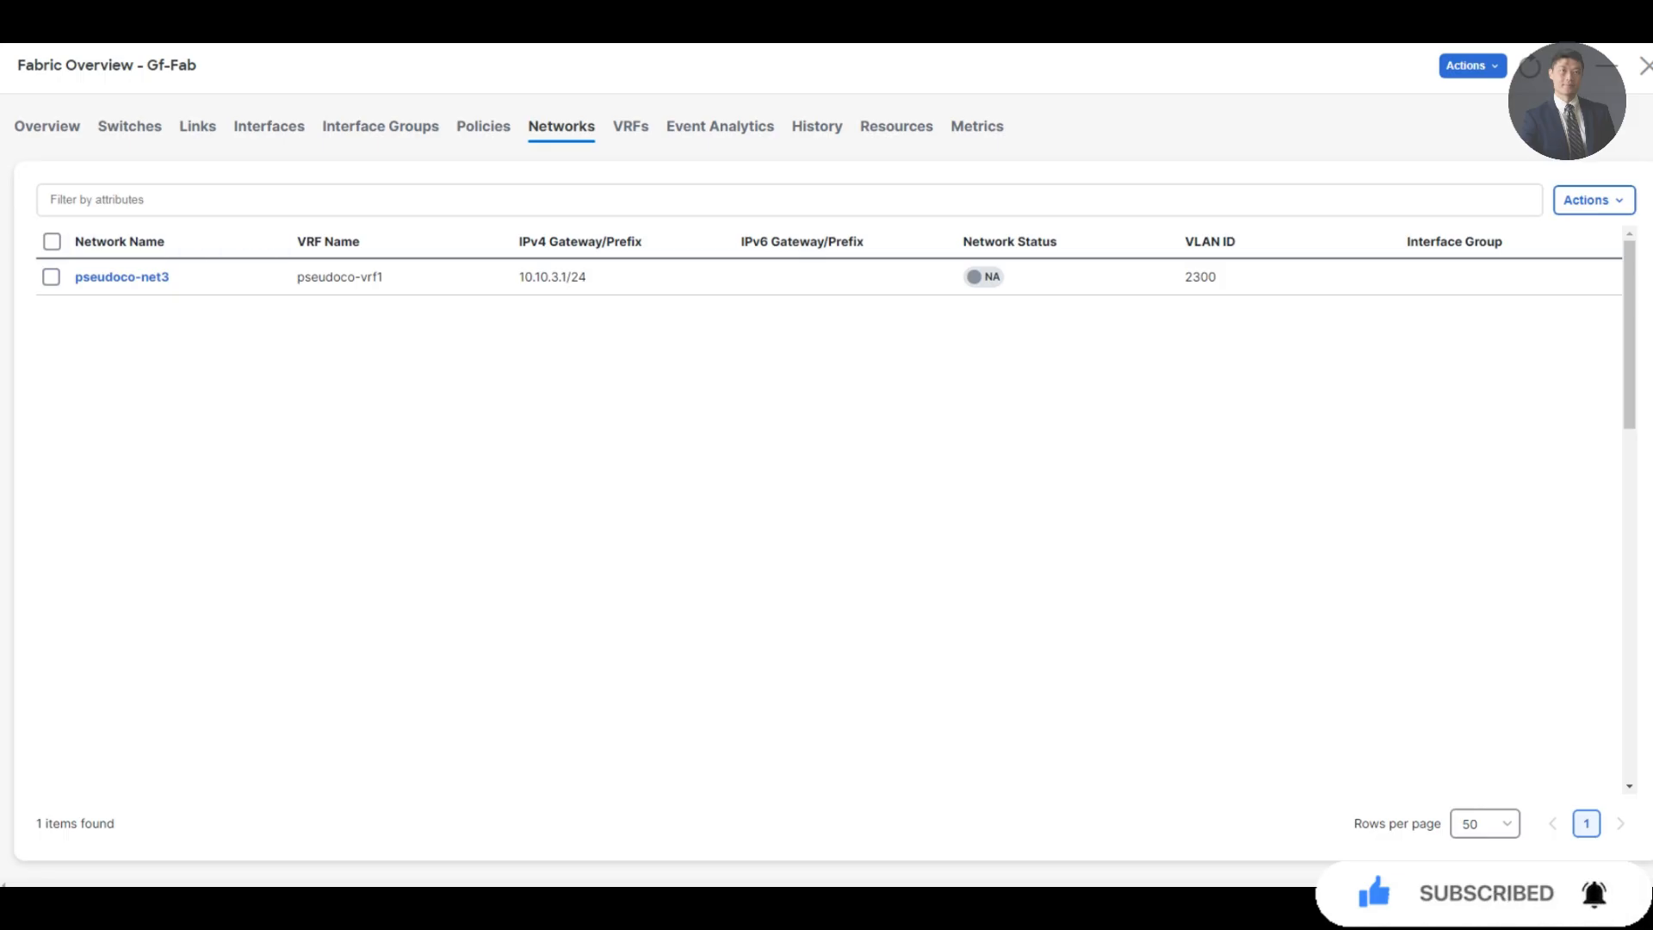
Multi-attach pseudoco-net3 to switch Agg3
click(1593, 199)
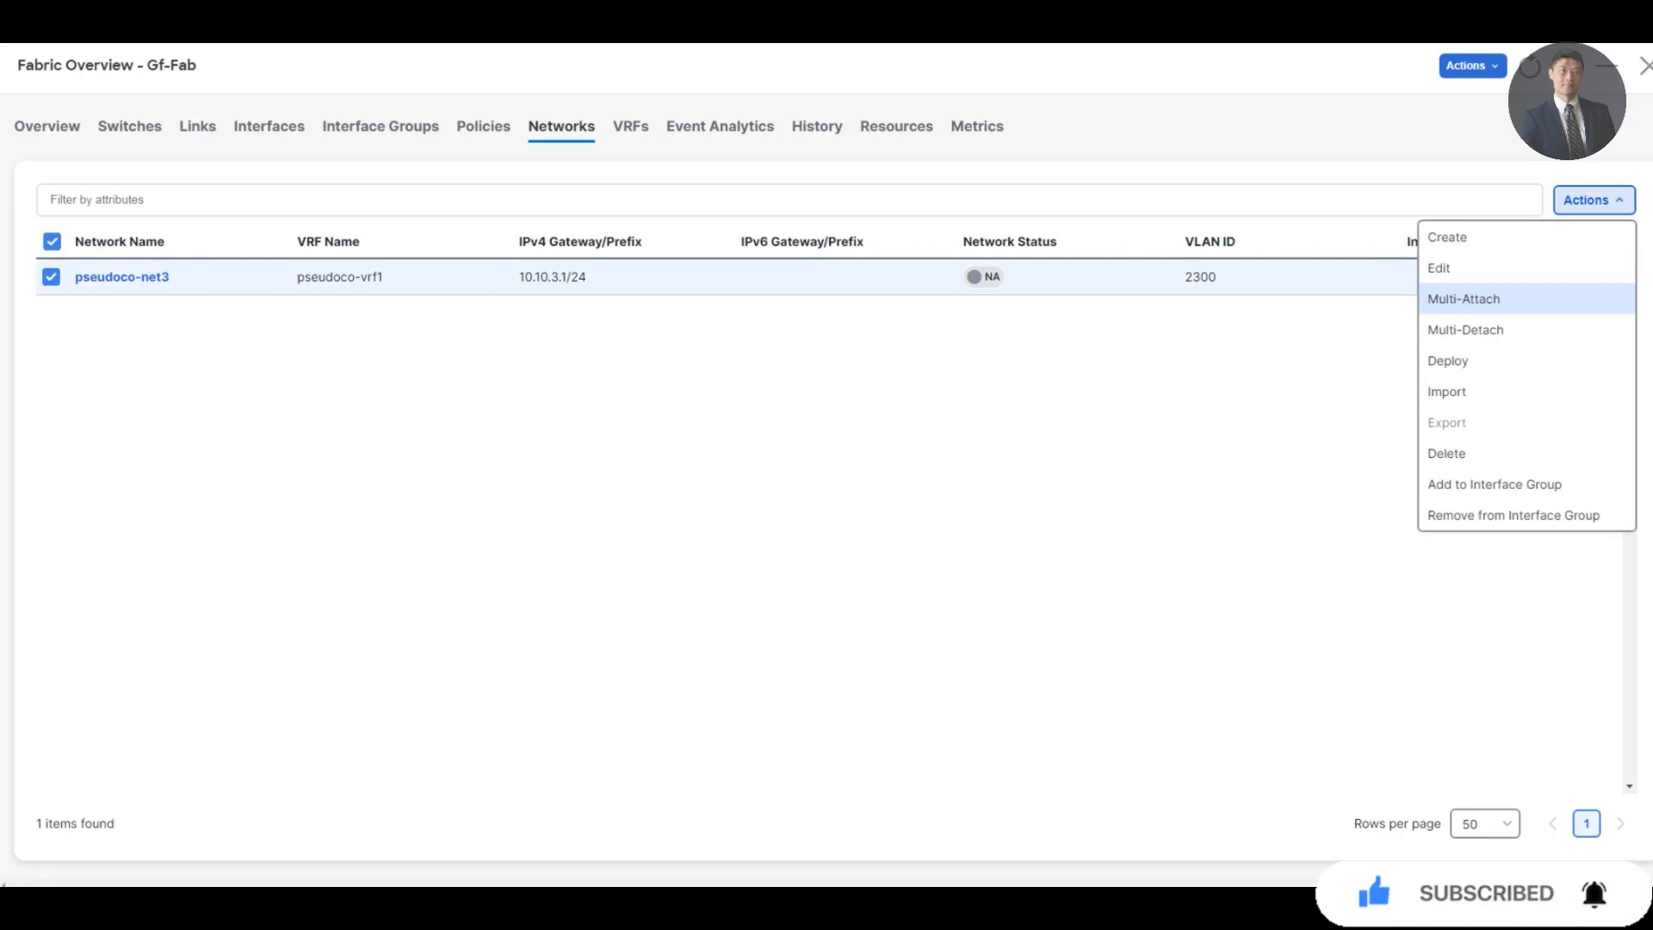
click(1455, 295)
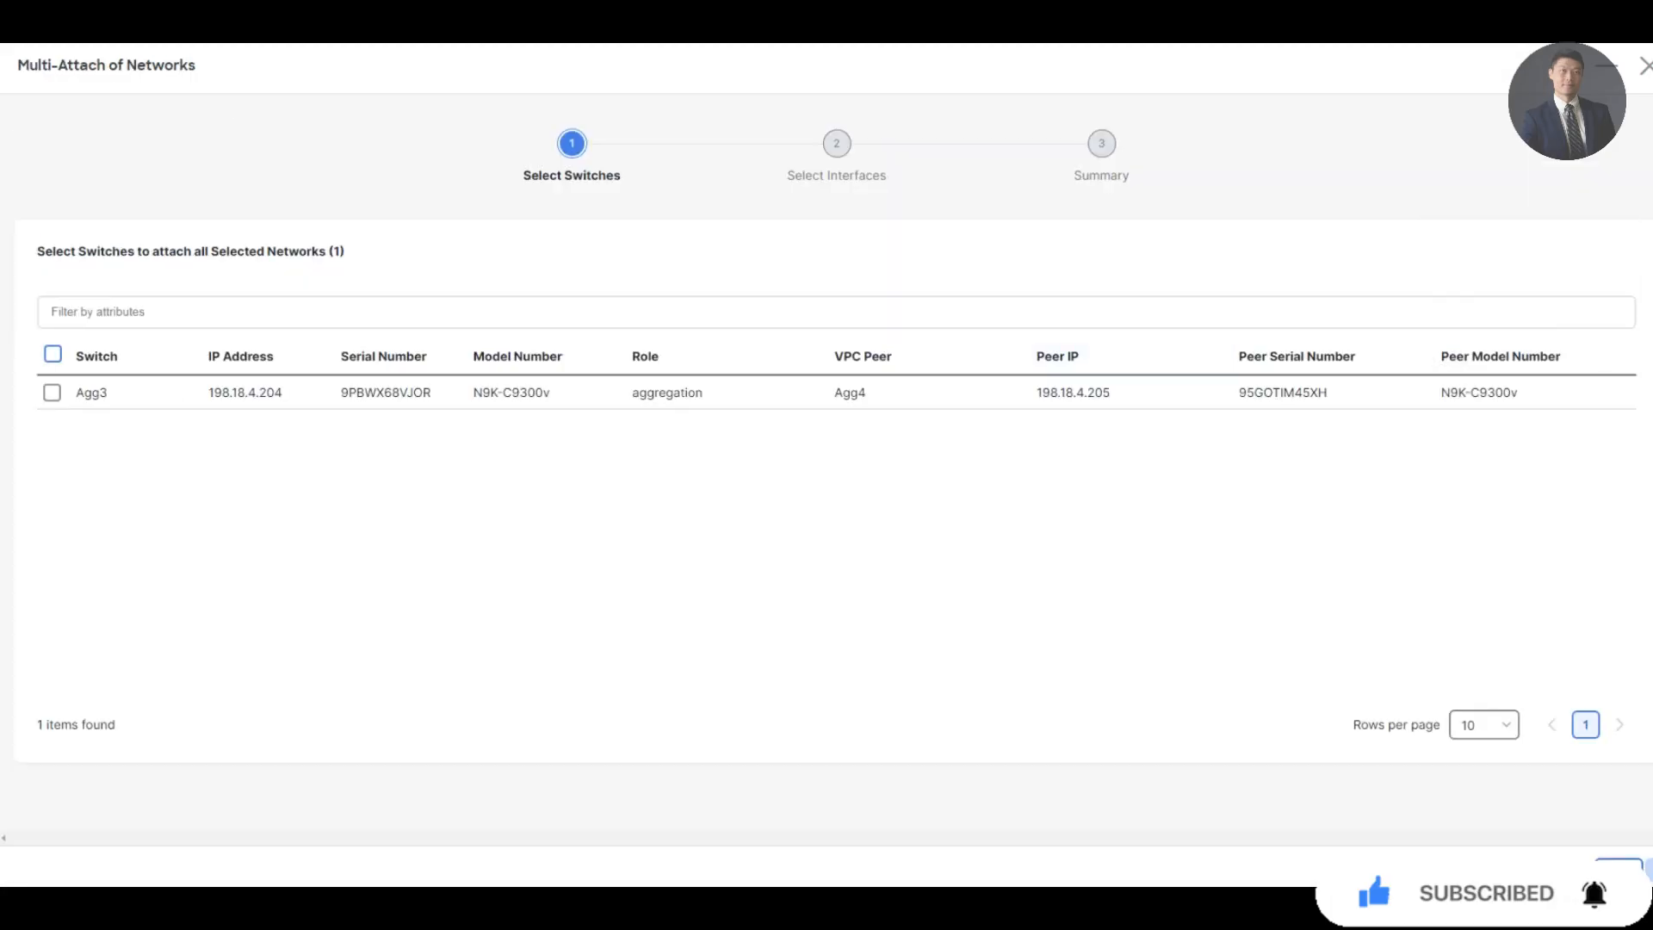
click(53, 354)
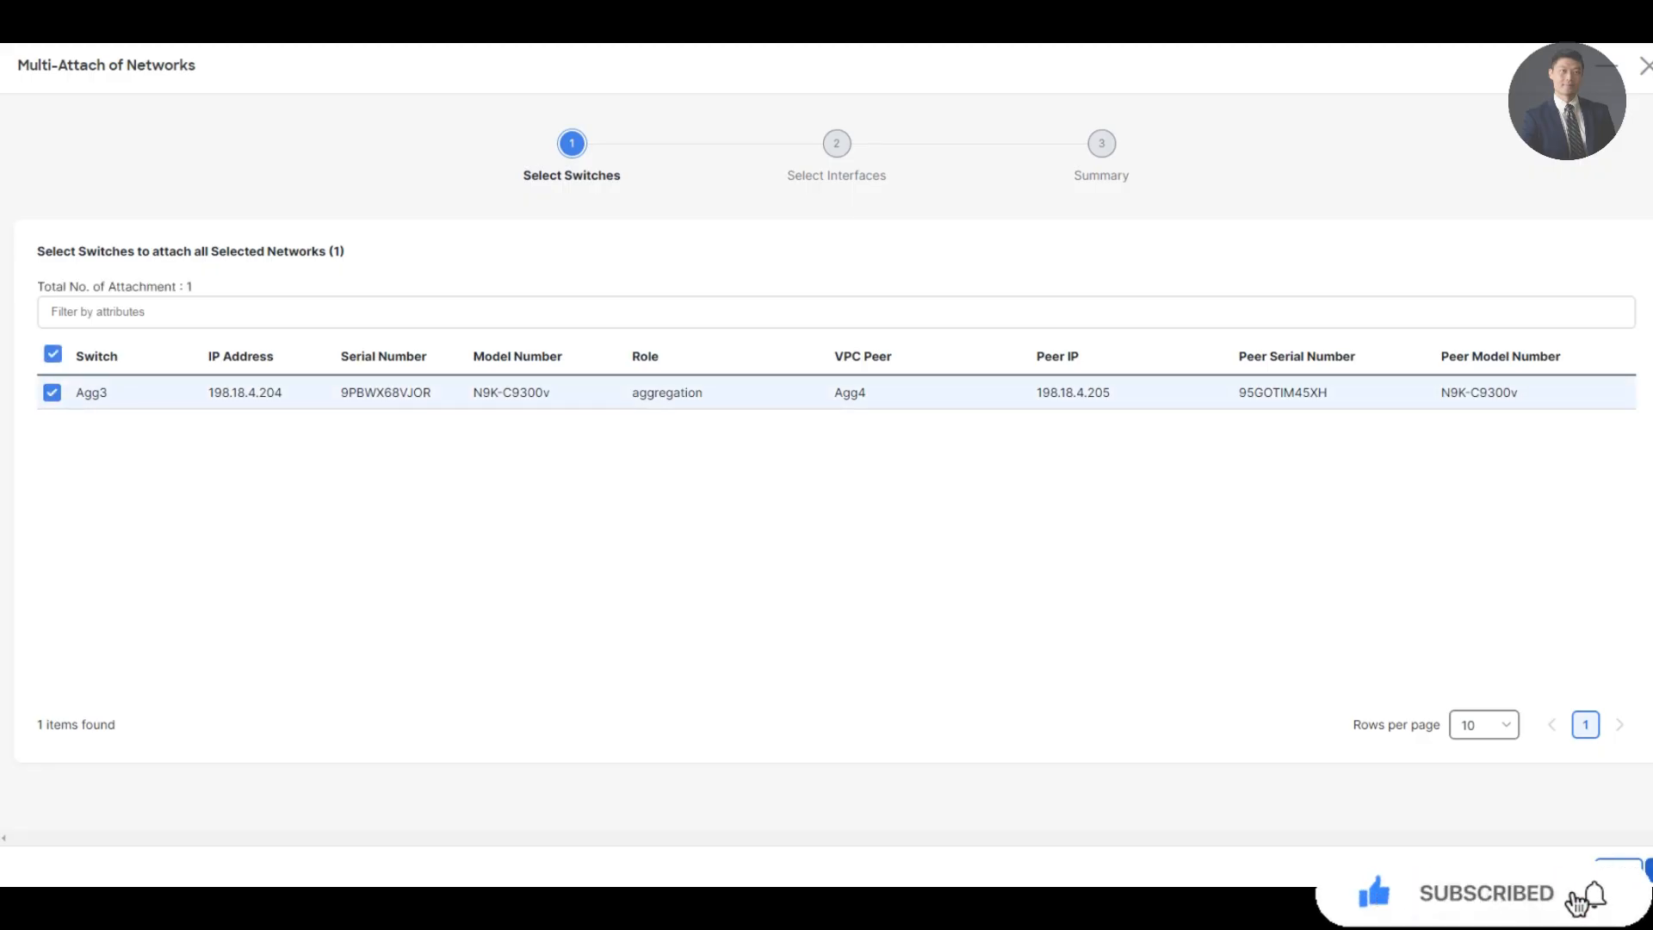
click(1648, 869)
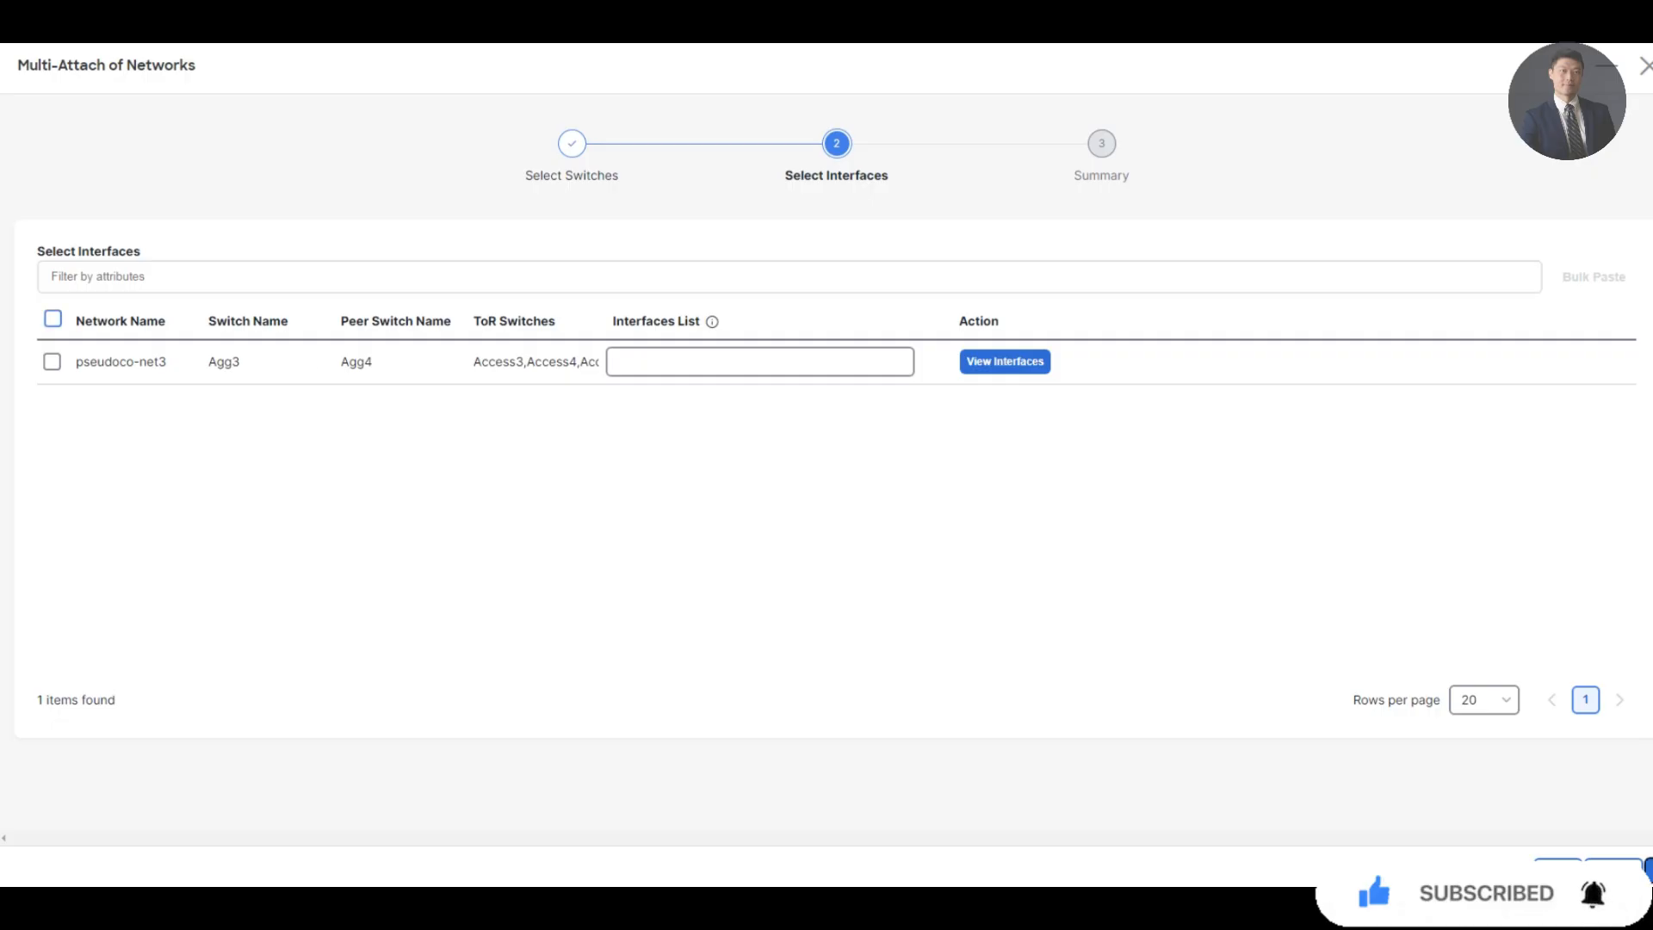
click(52, 319)
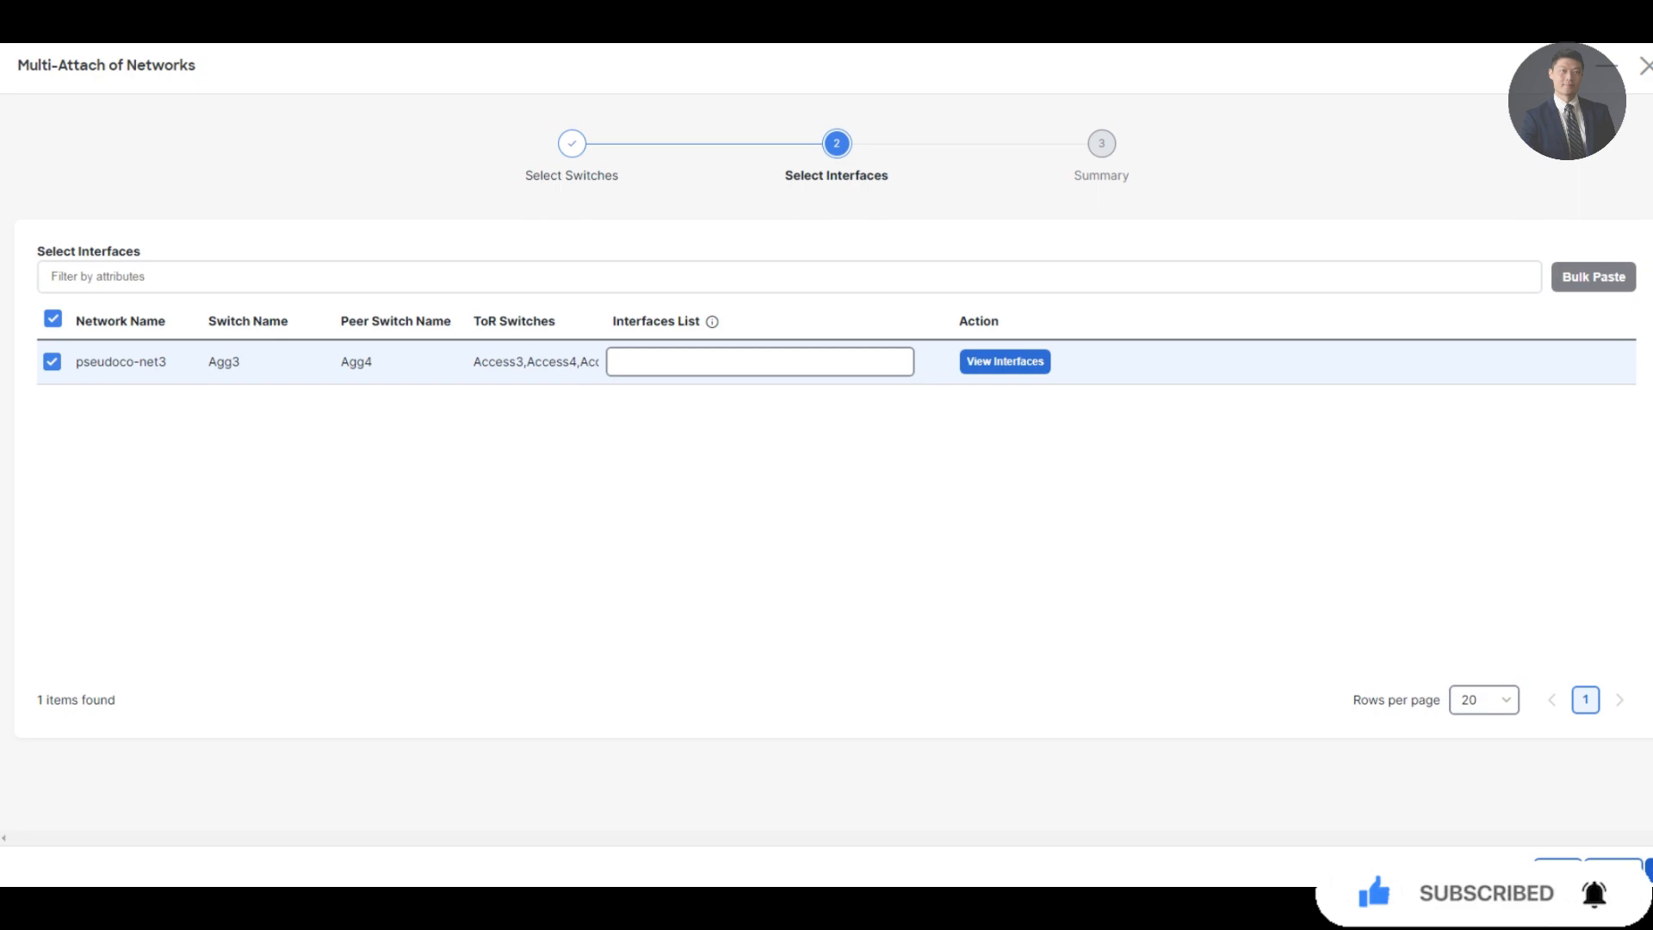
click(1648, 870)
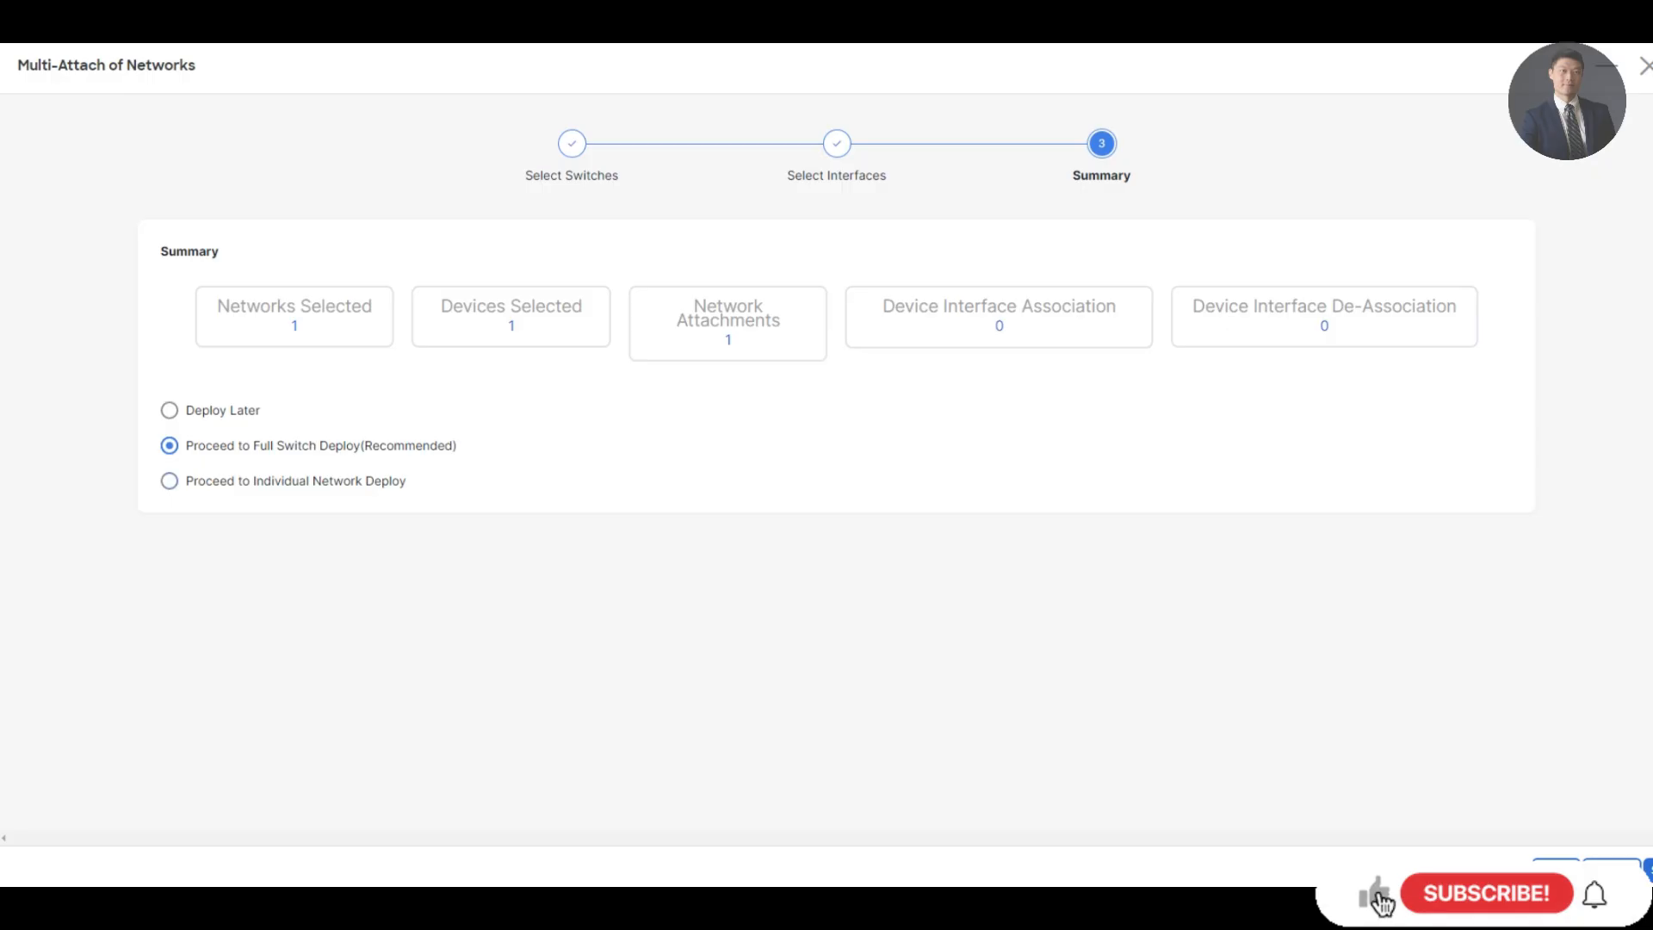
Add Access3 port Ethernet1/5 to the pseudoco-net3 attachment and reach the summary
click(1612, 870)
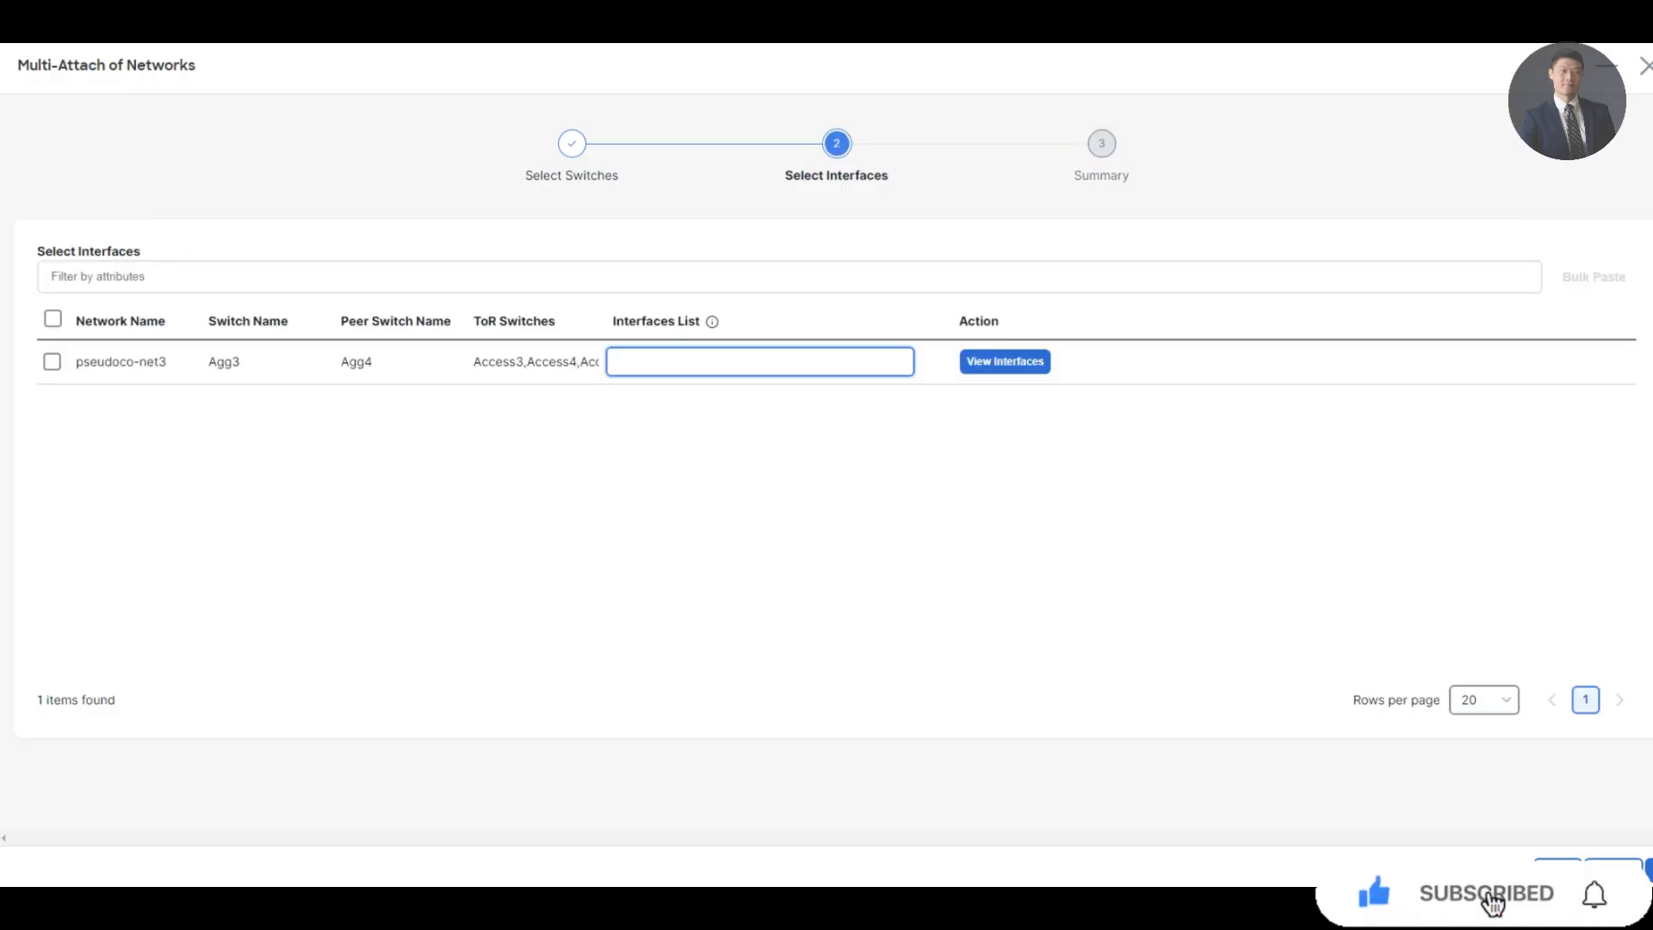
click(52, 319)
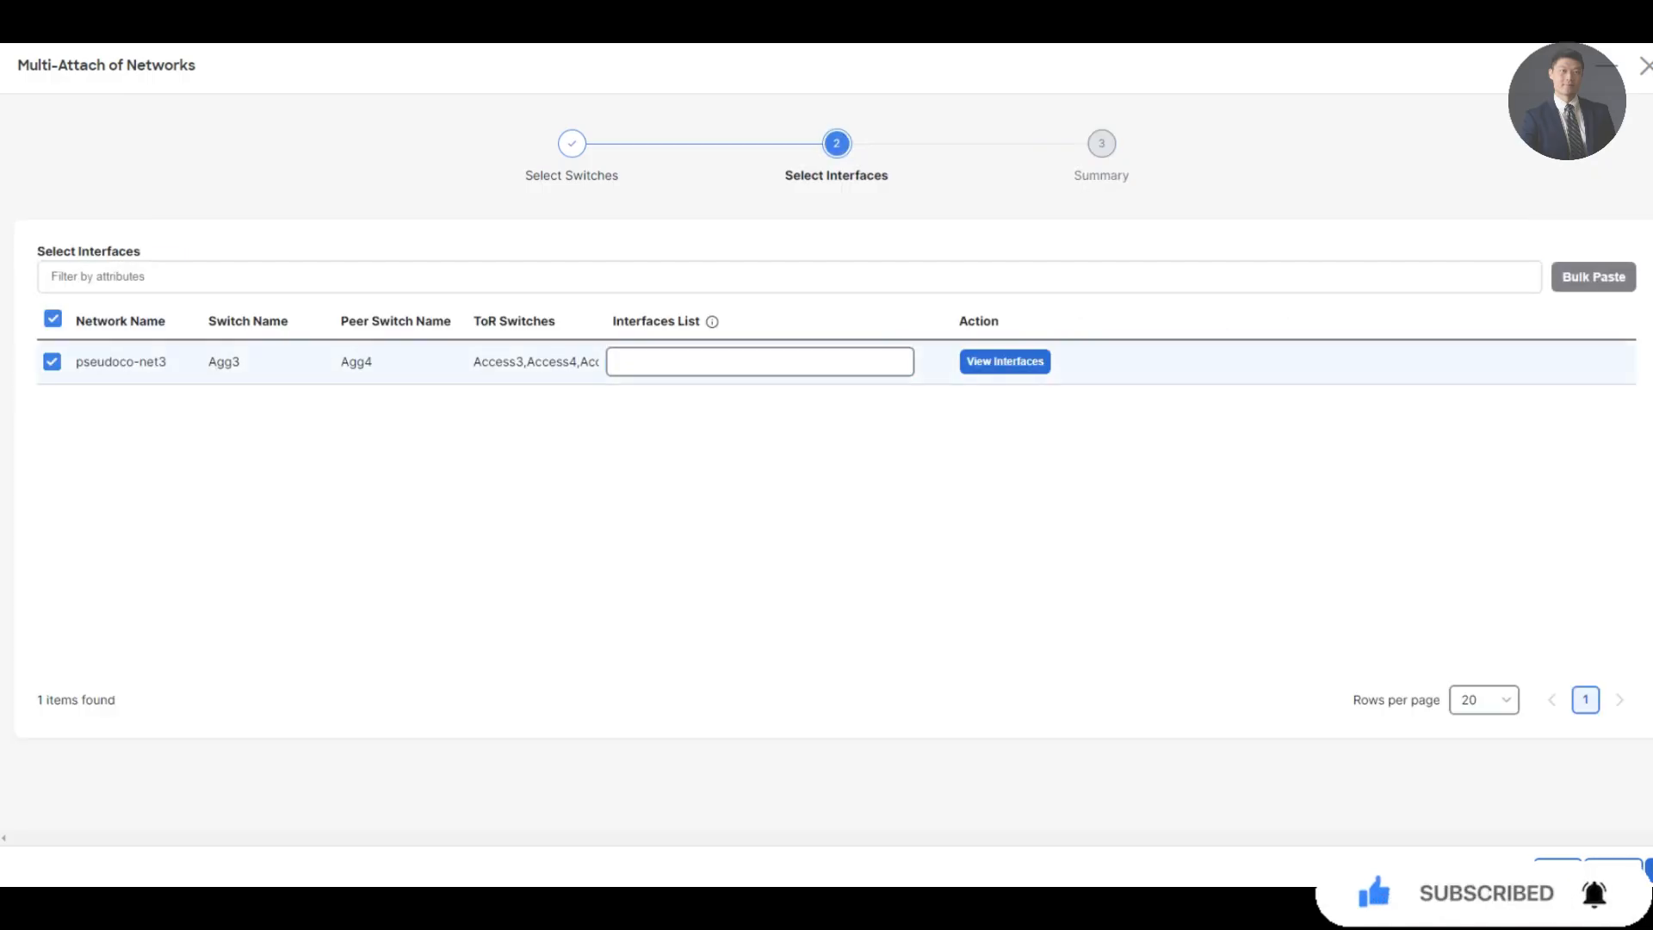
click(1005, 361)
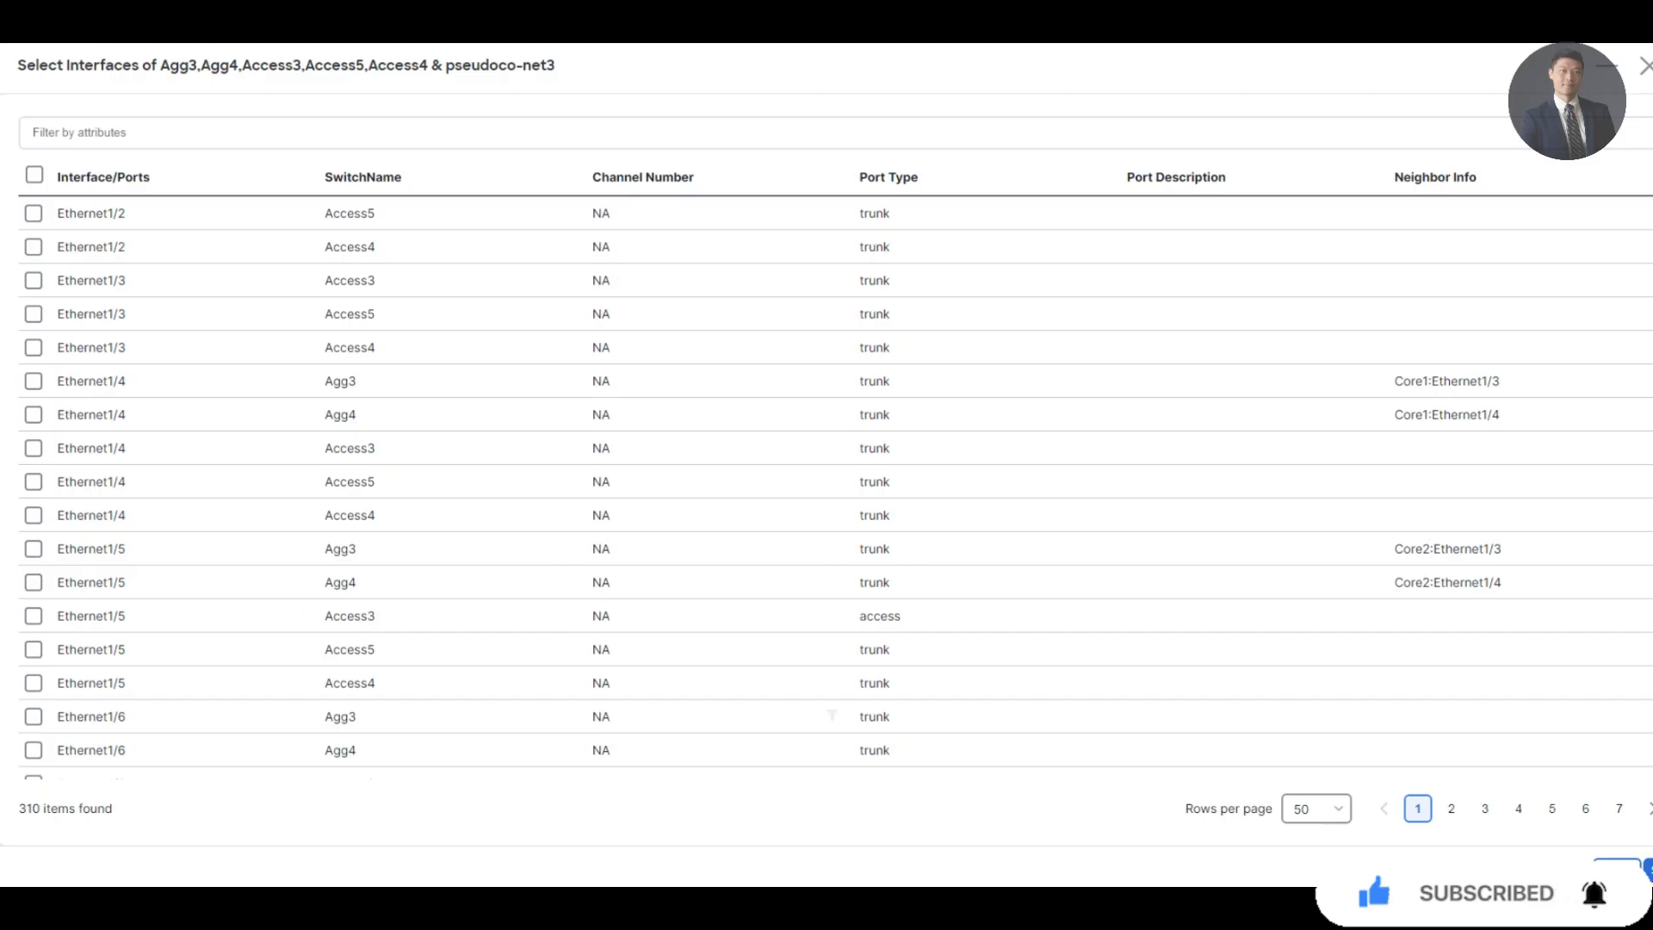
click(34, 615)
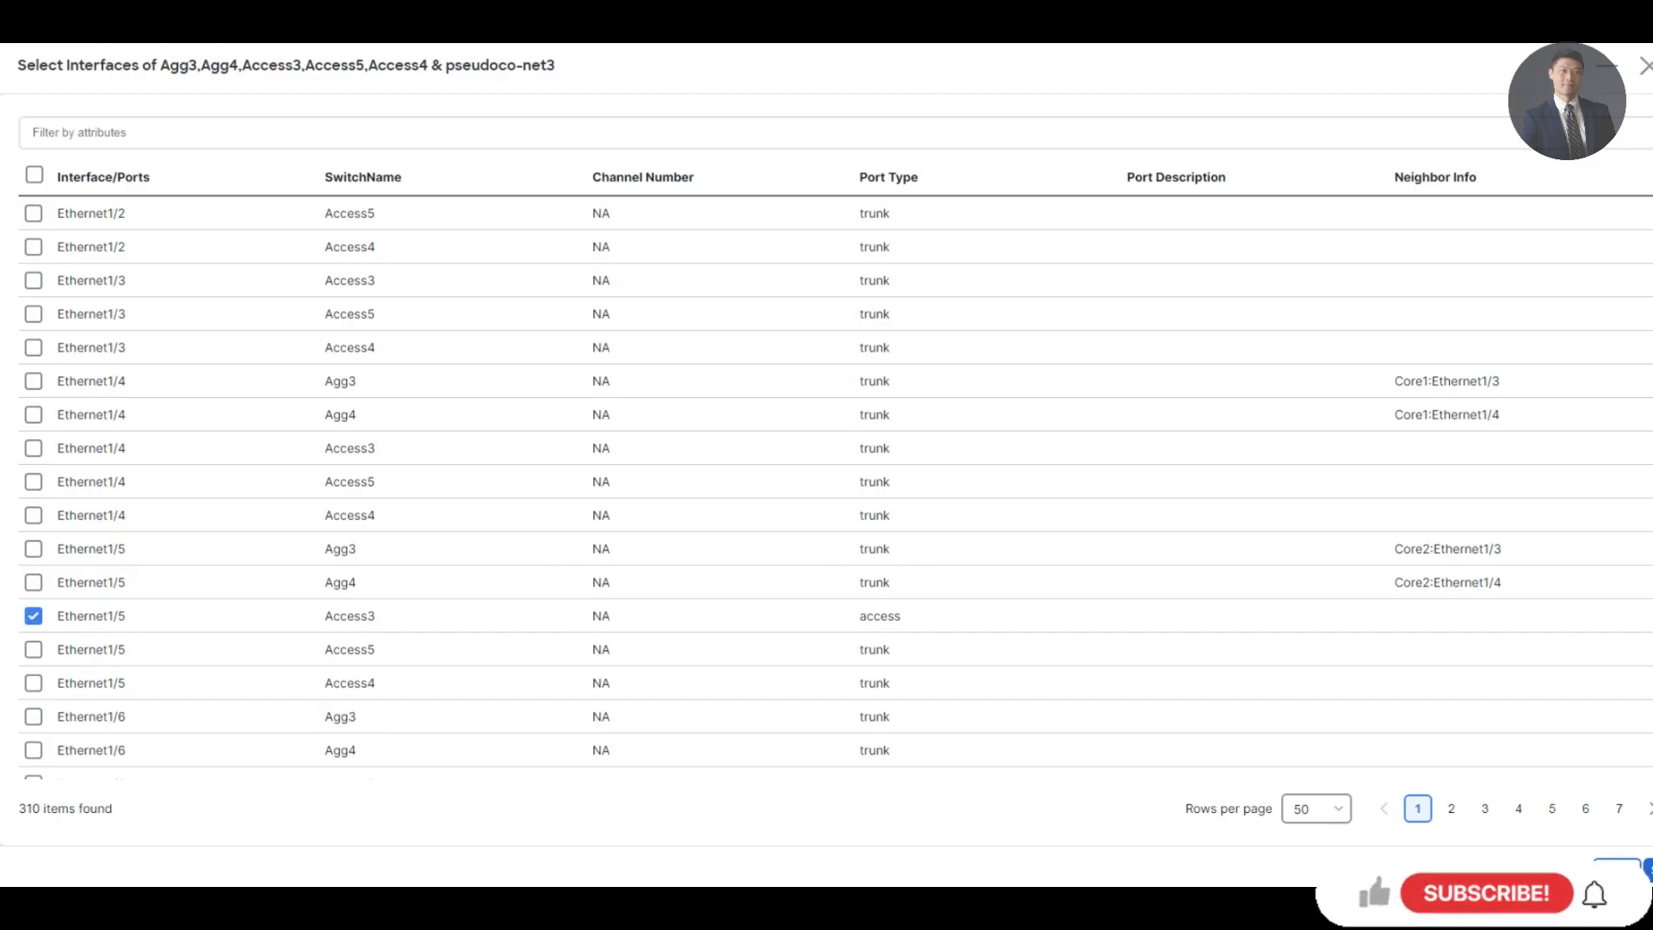
click(1648, 870)
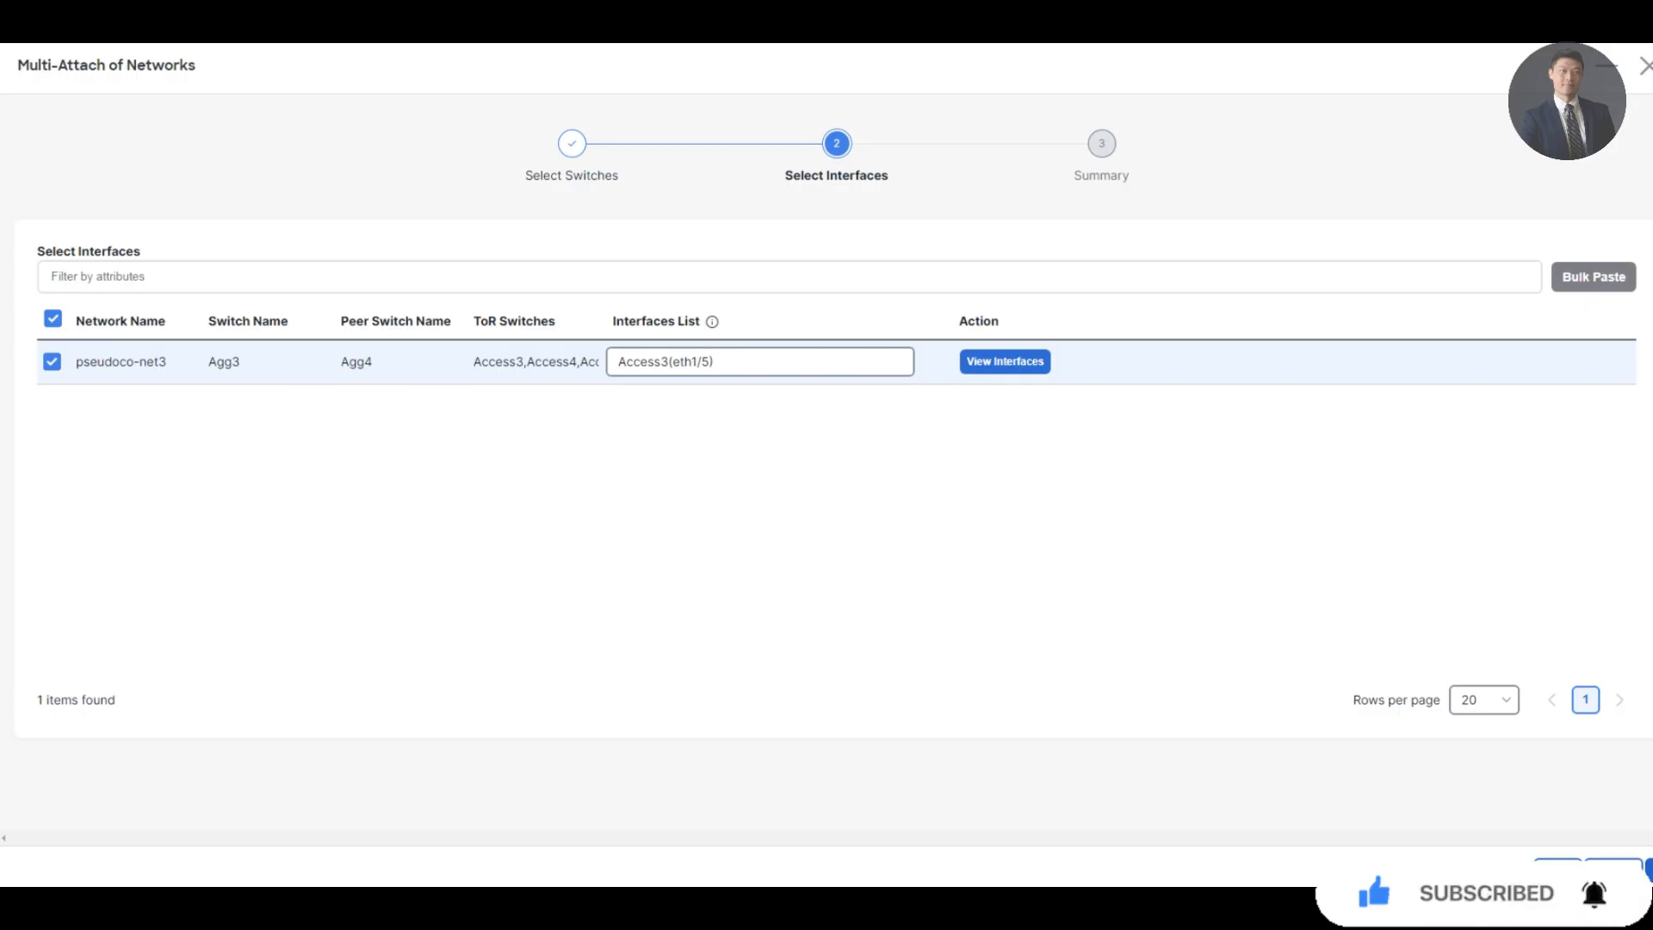
click(1648, 870)
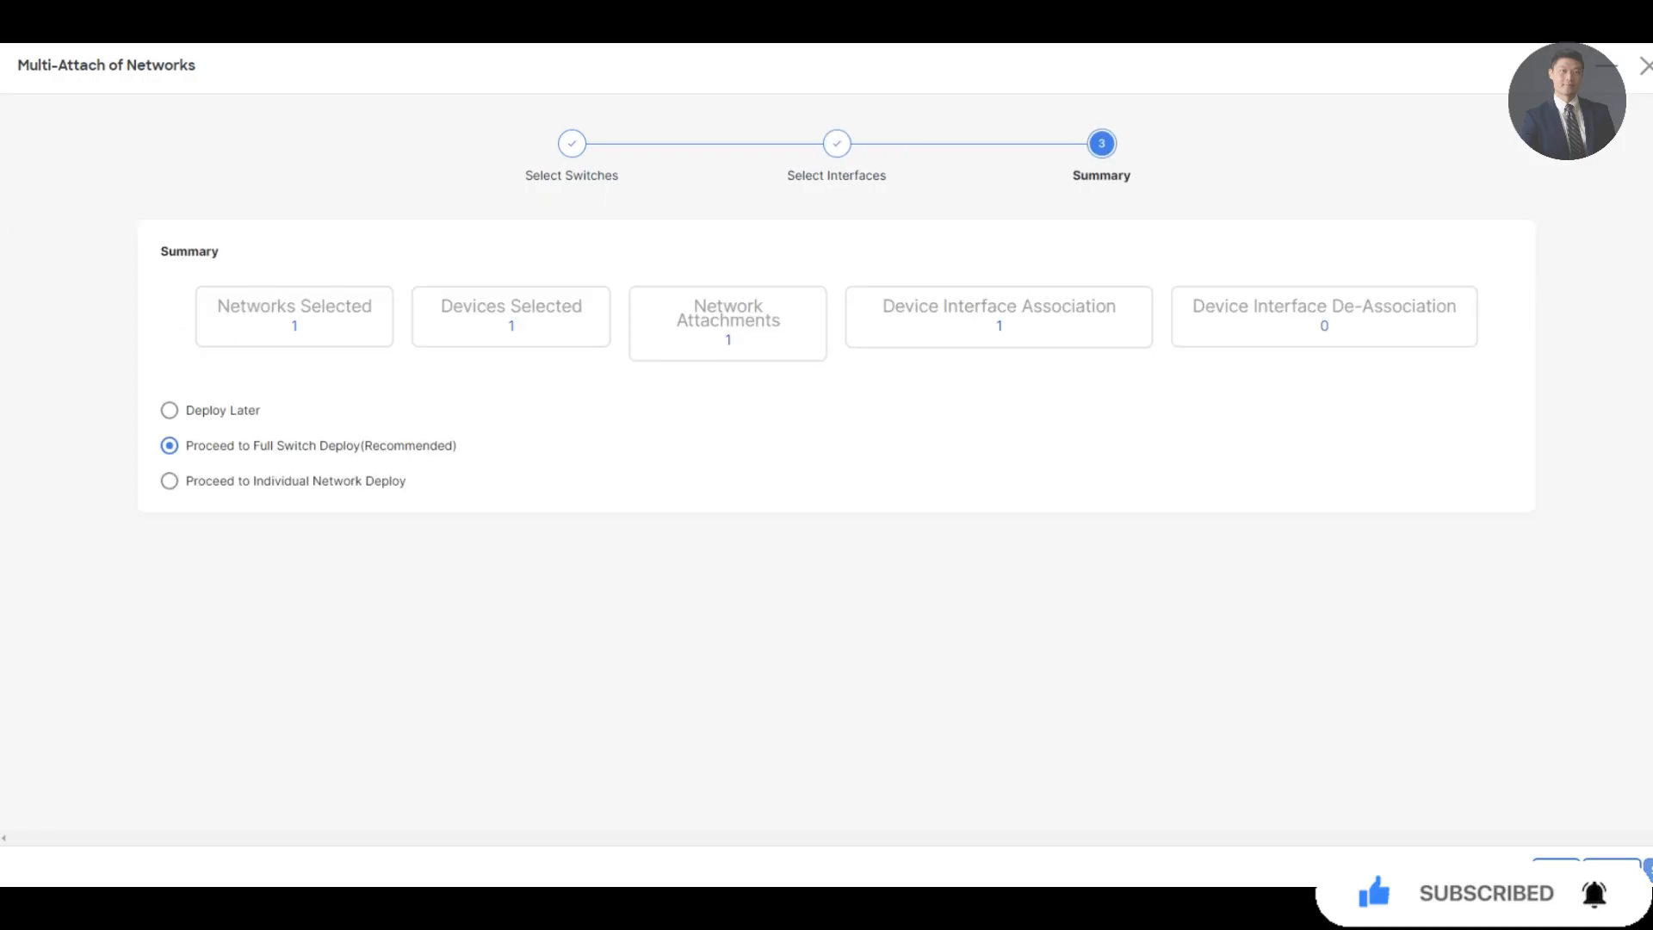
Save the attachment and deploy the configuration to Agg3, Access3 and Agg4
click(1646, 869)
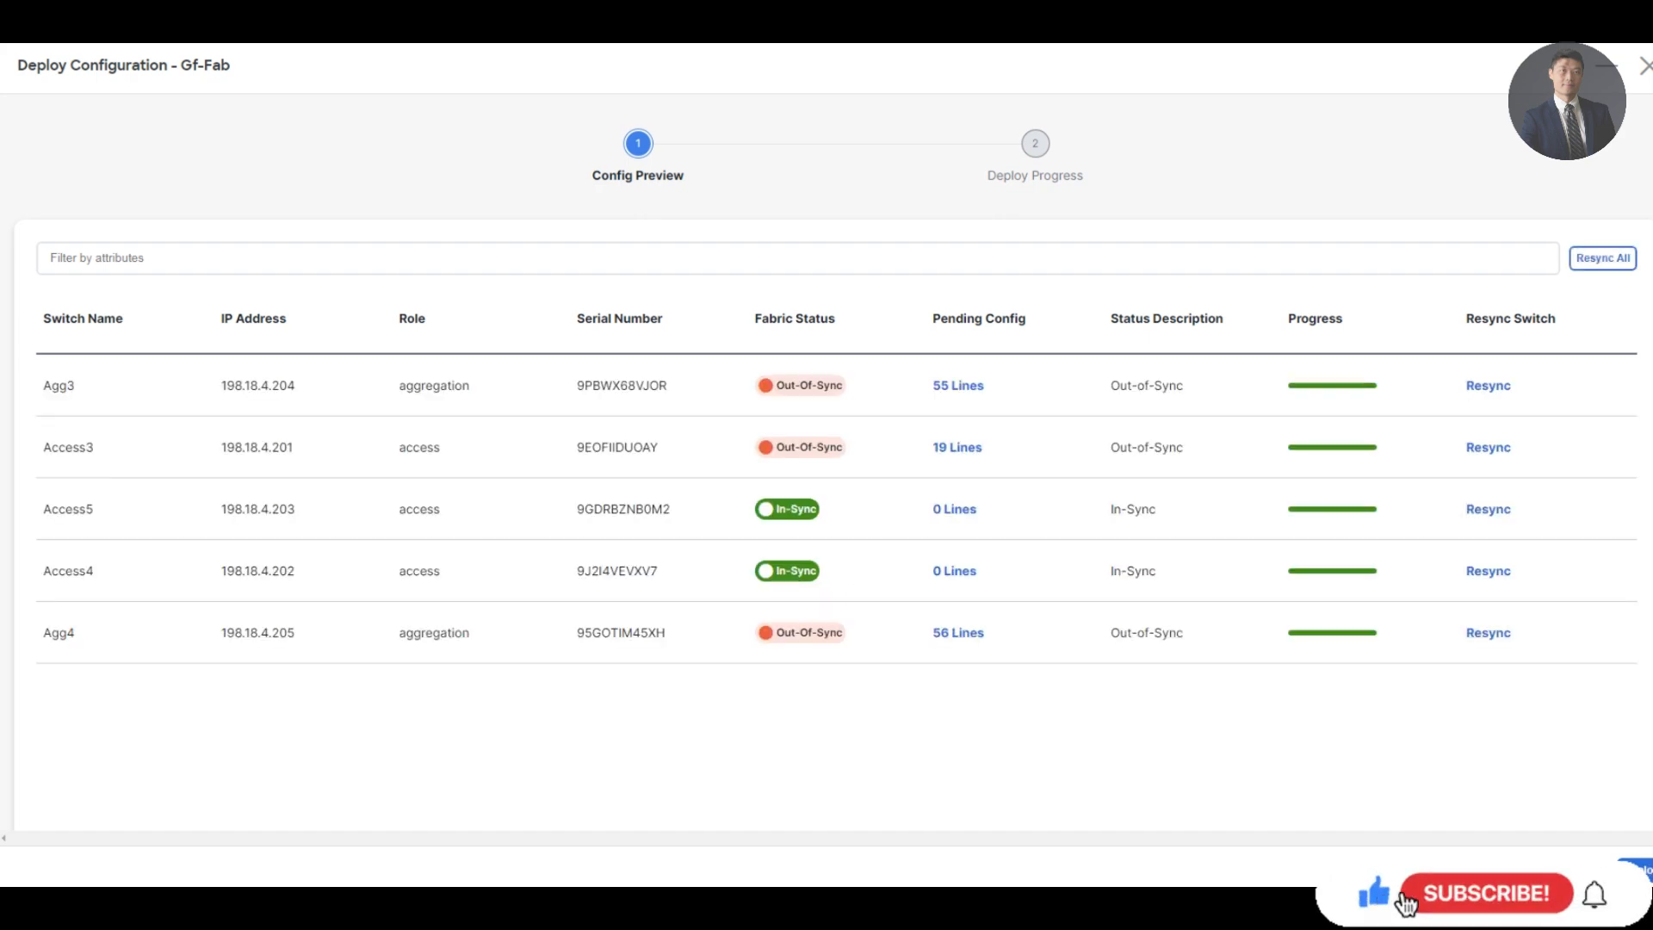
click(1640, 870)
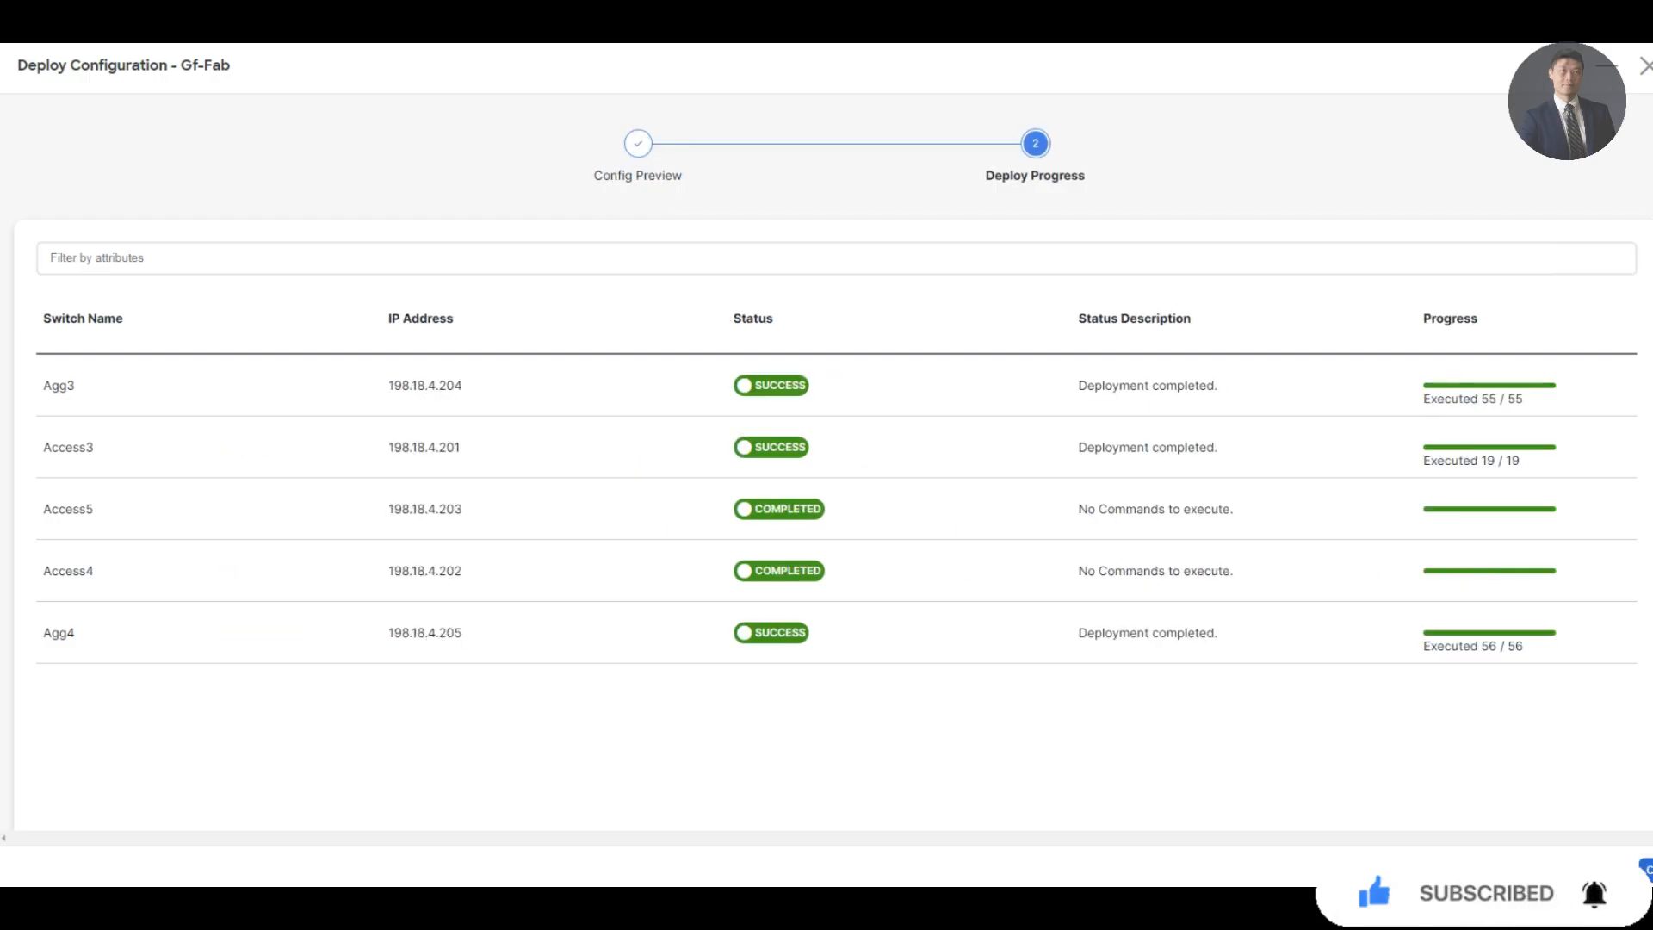
click(1645, 869)
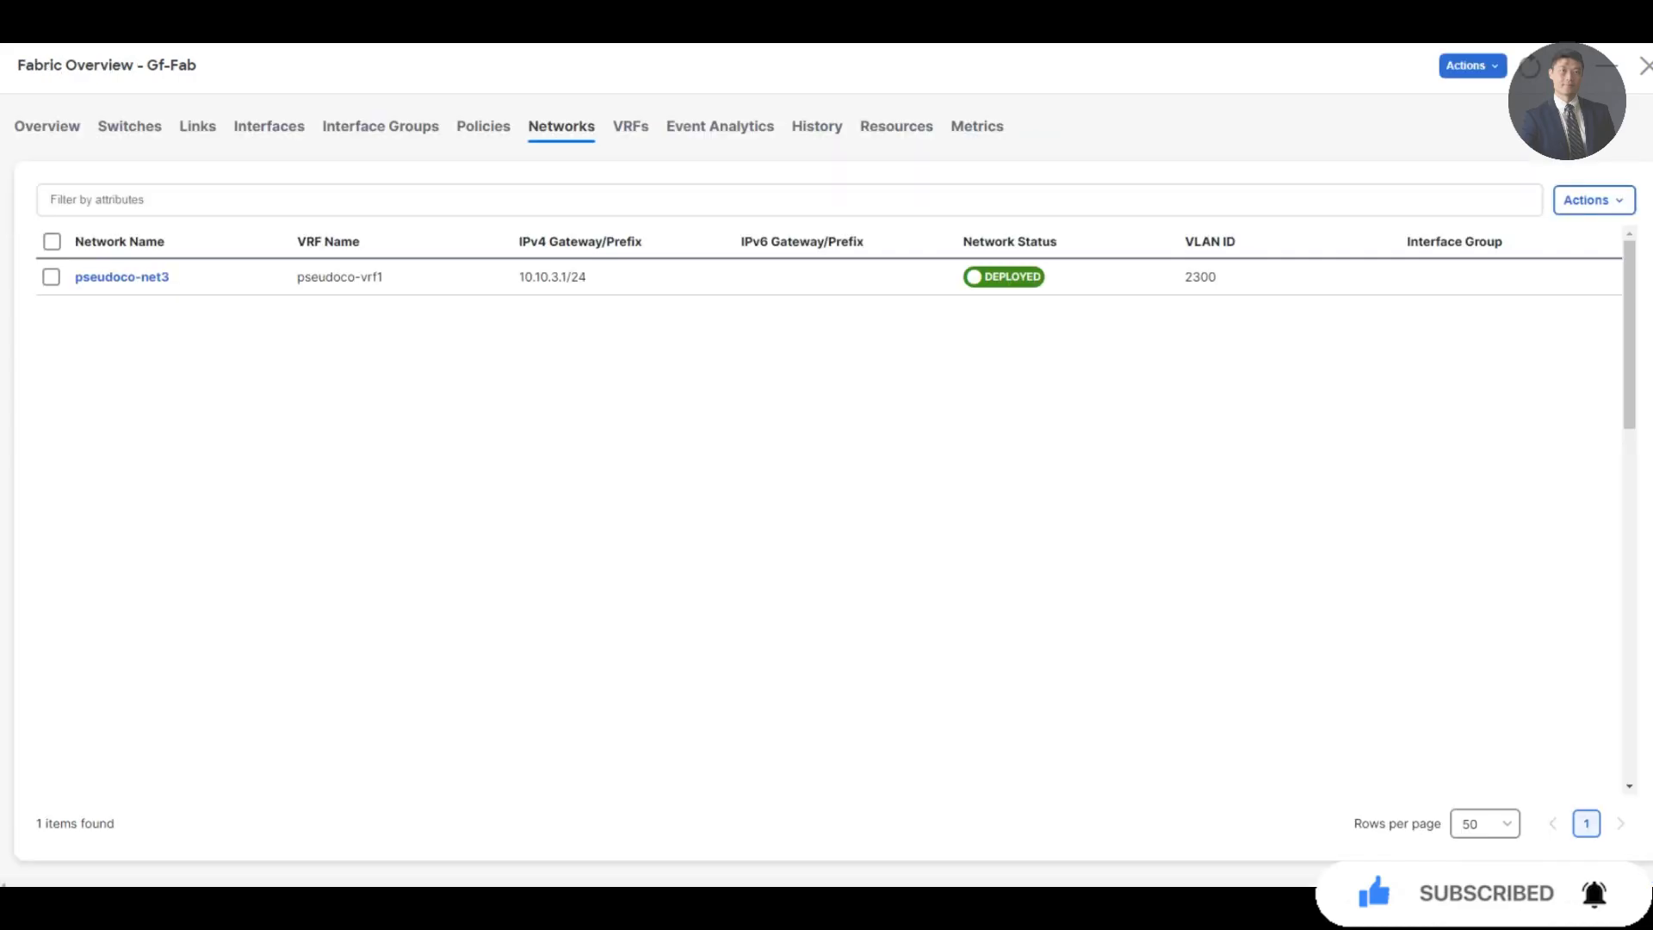
On Server3, check the routing table and ping gateway 10.10.3.1 with 0% packet loss
key(alt+Tab)
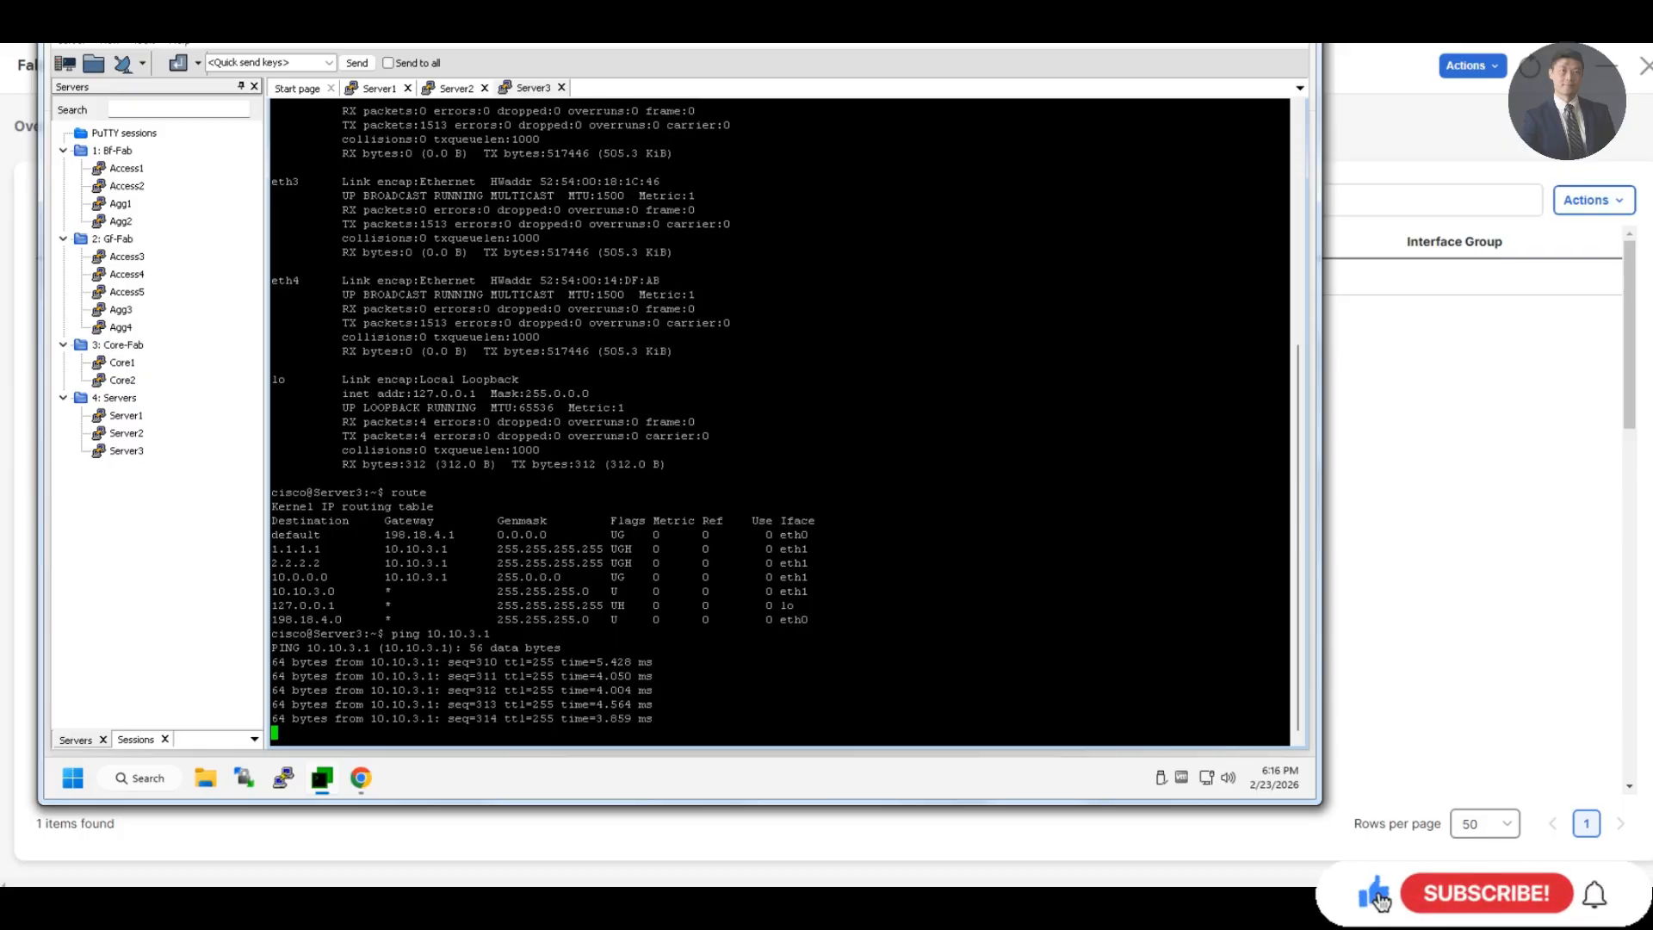
key(ctrl+c)
text(route)
key(Return)
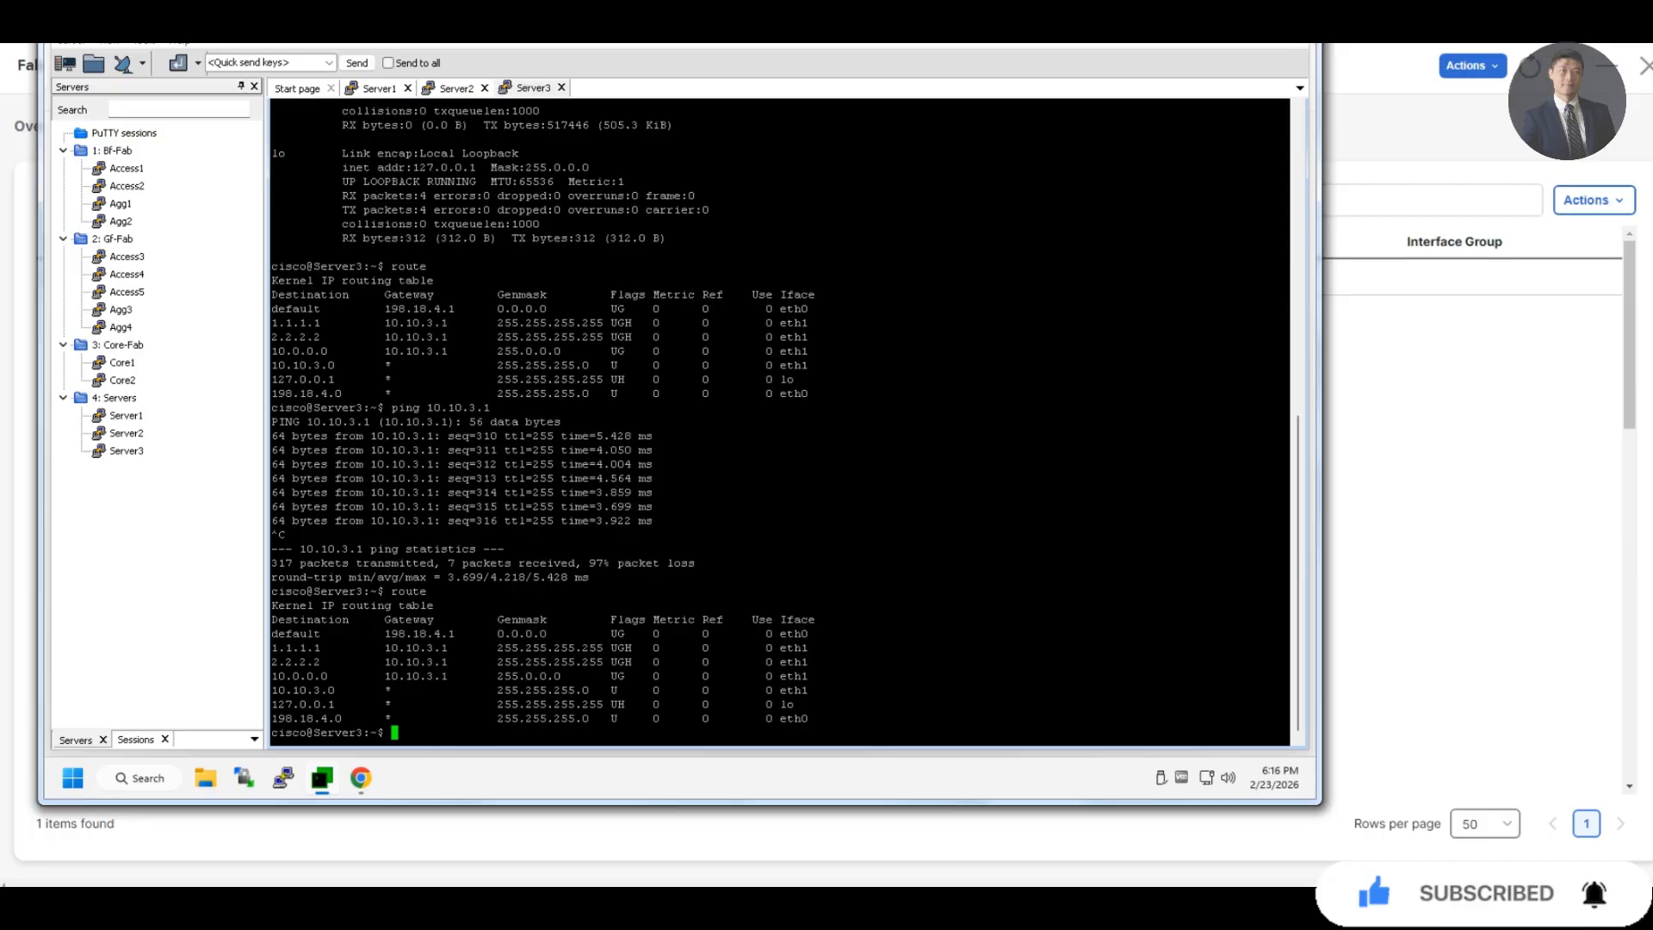
key(Up)
key(Up)
key(Return)
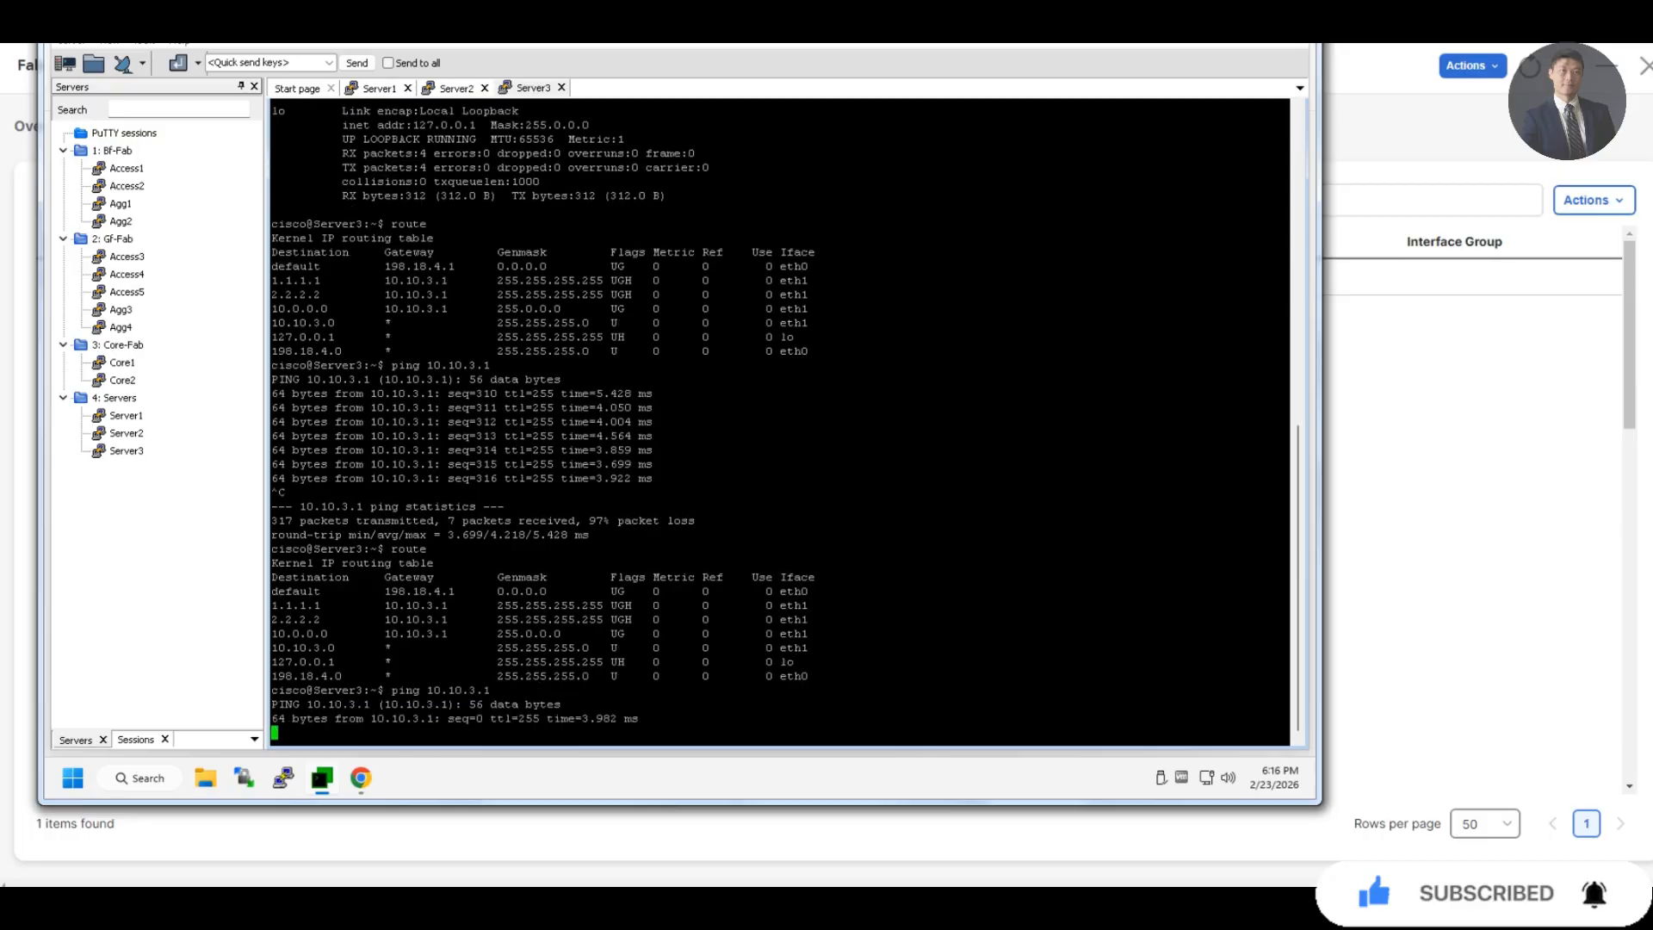
key(ctrl+c)
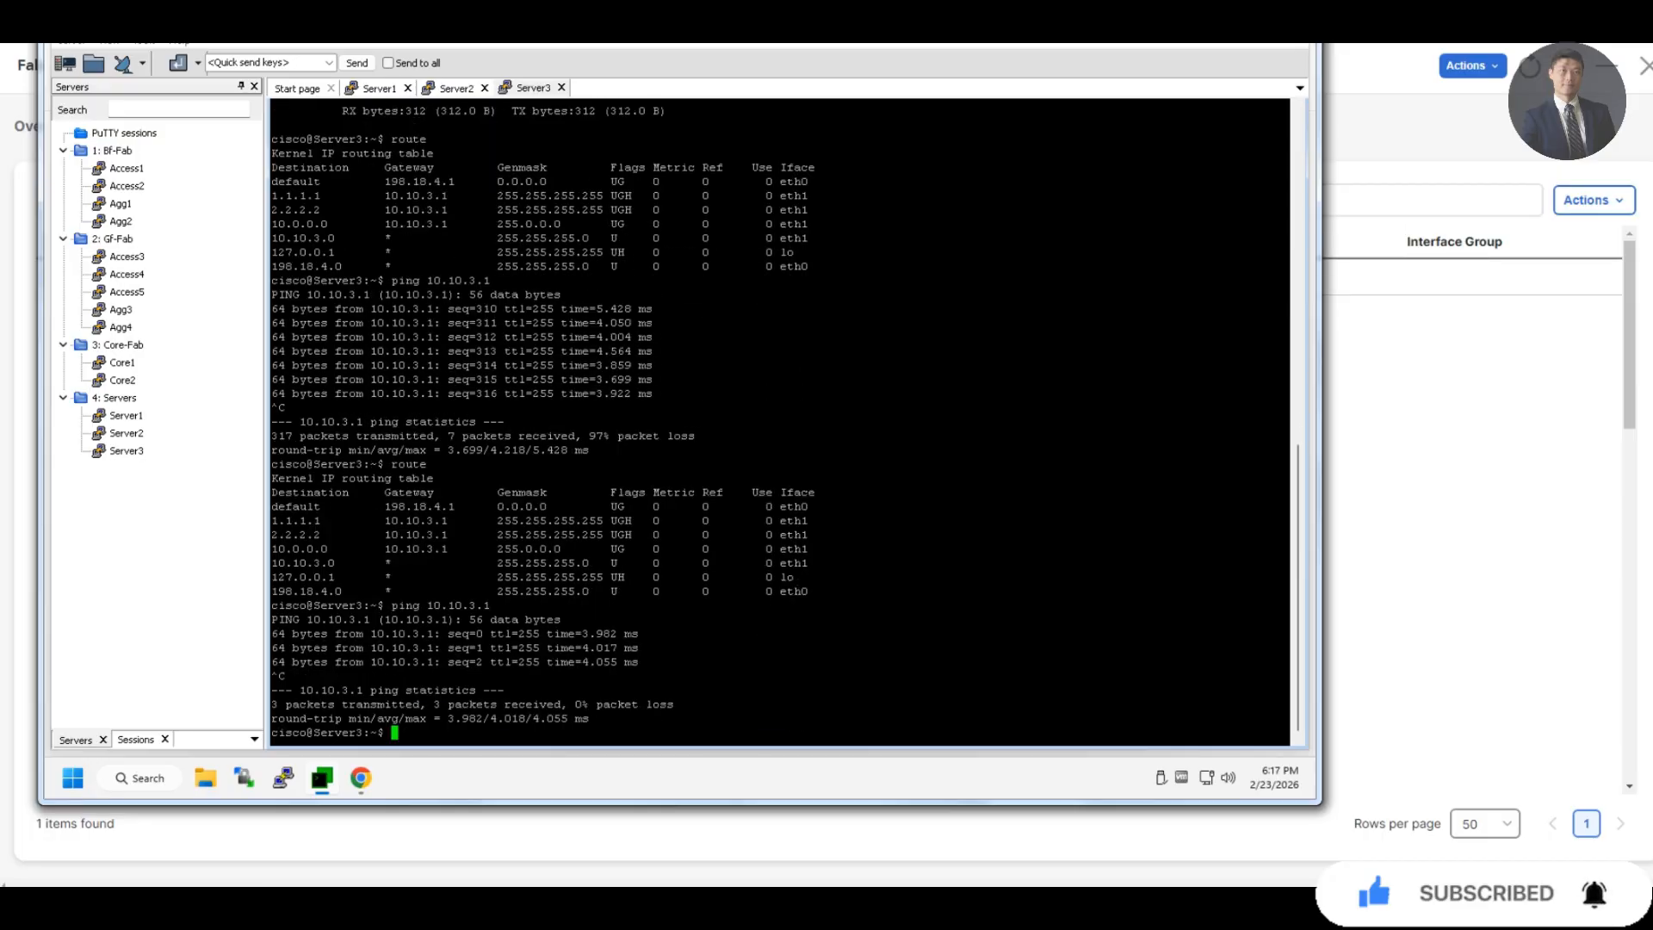